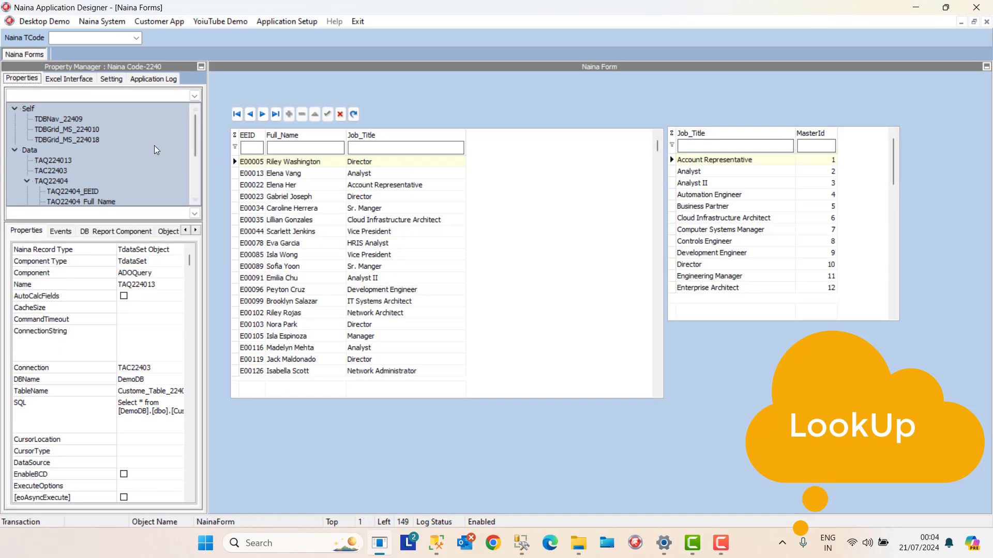
Step: Disable the default transaction for the open form and close that form
right_click(154, 145)
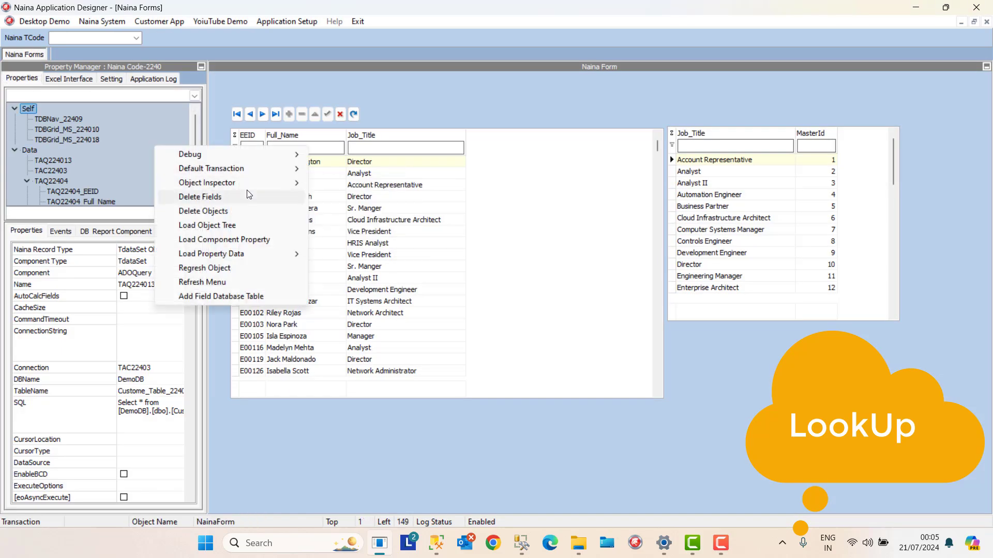
mouse_move(269, 168)
left_click(329, 189)
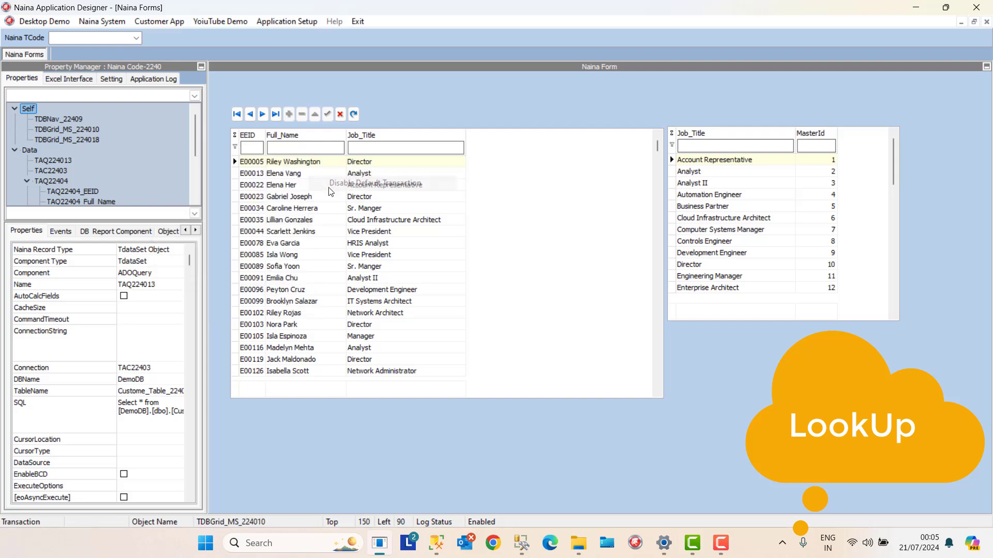
left_click(987, 23)
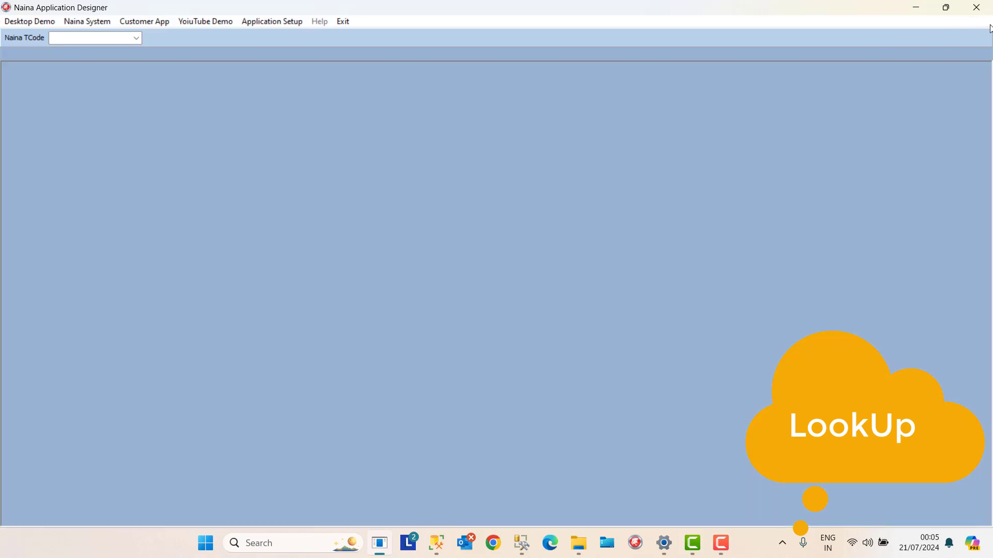
Step: Open a new Naina Forms window and create a blank desktop form in it
left_click(265, 26)
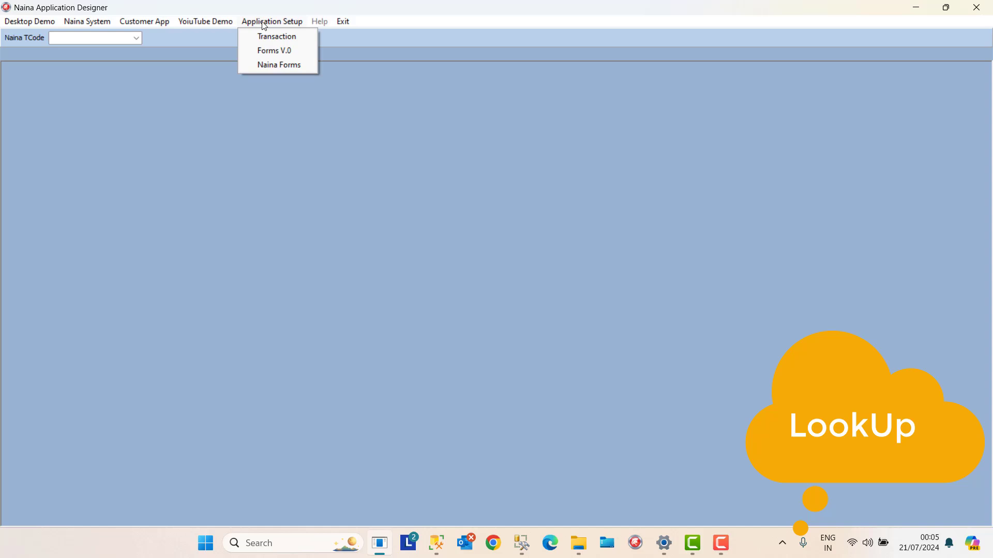
left_click(271, 64)
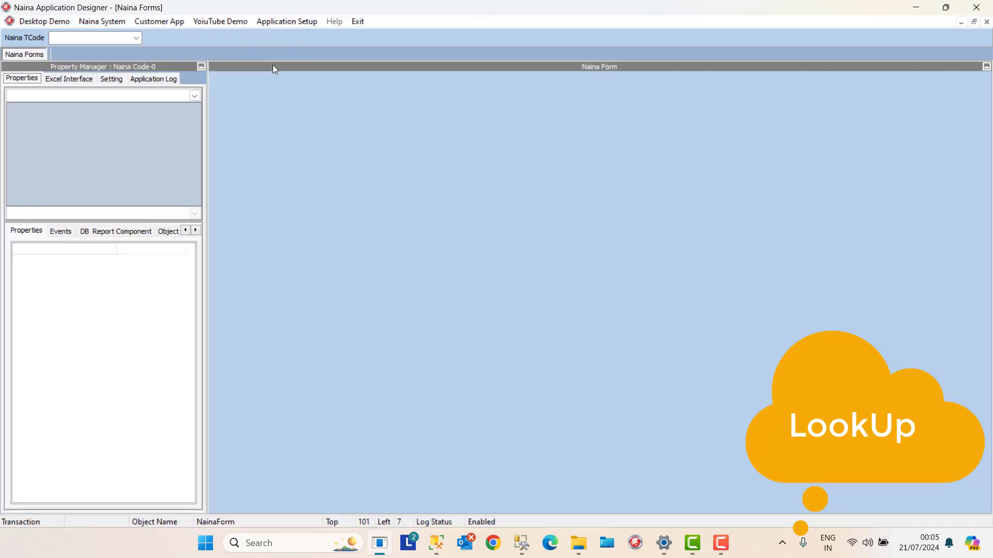
right_click(250, 105)
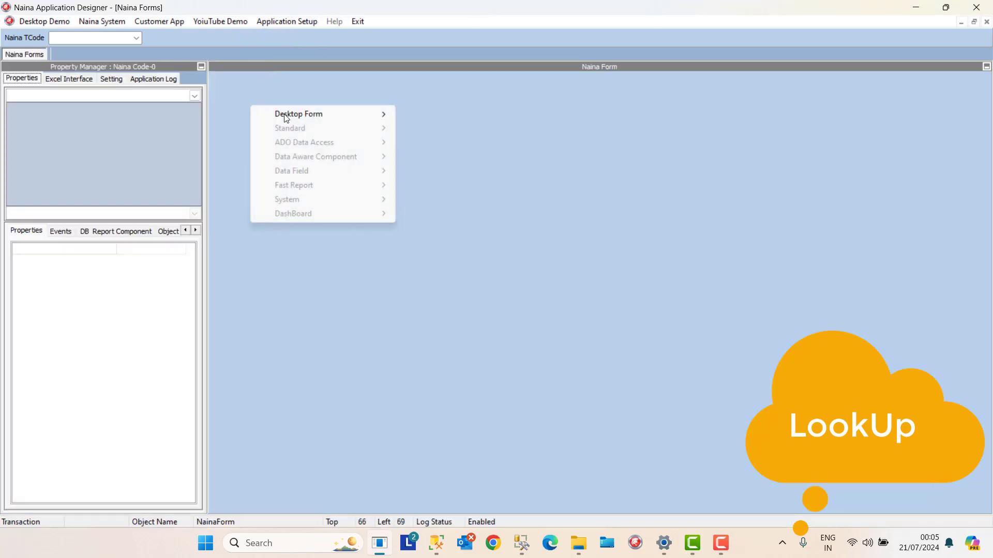
mouse_move(324, 117)
left_click(418, 115)
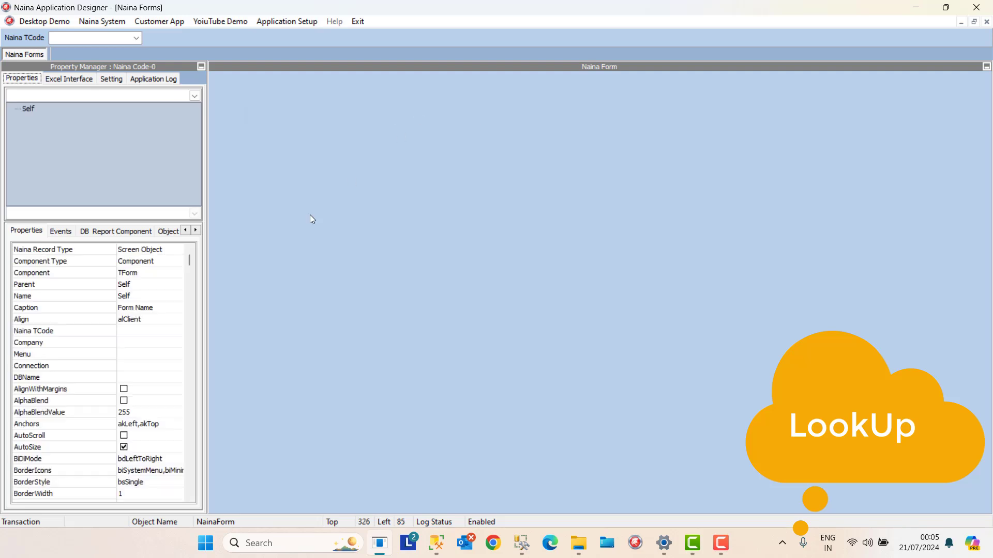
Step: Set the form's caption to Lookup Fields, its company to Naina Designer and its menu to YoiuTube Demo
left_click(171, 309)
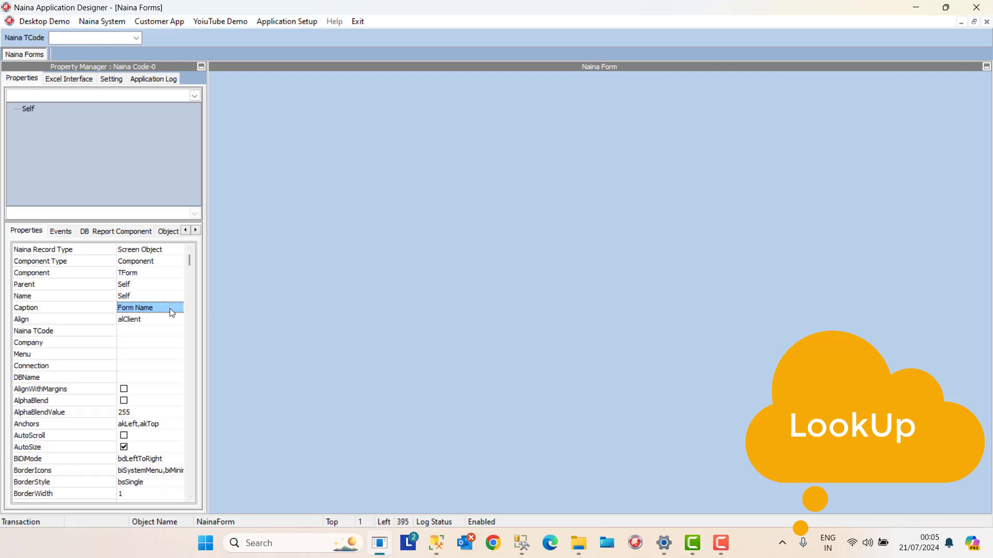
type("Lookup Fields")
left_click(145, 345)
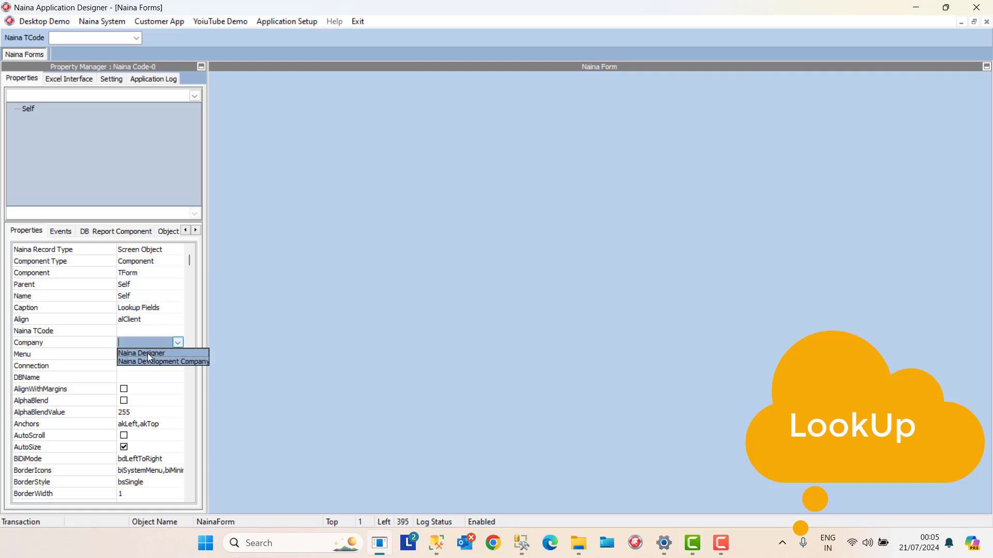
left_click(147, 353)
left_click(148, 355)
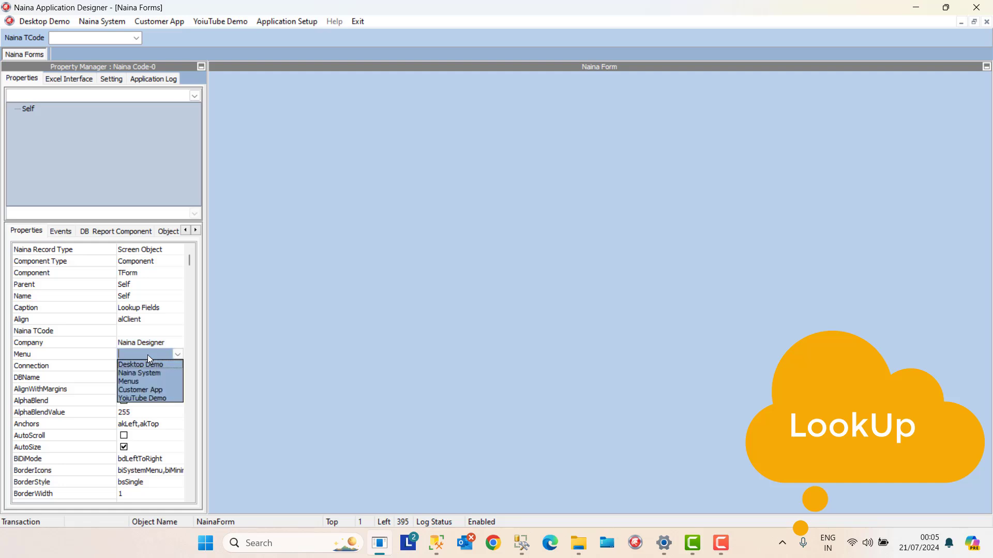
left_click(154, 398)
left_click(154, 400)
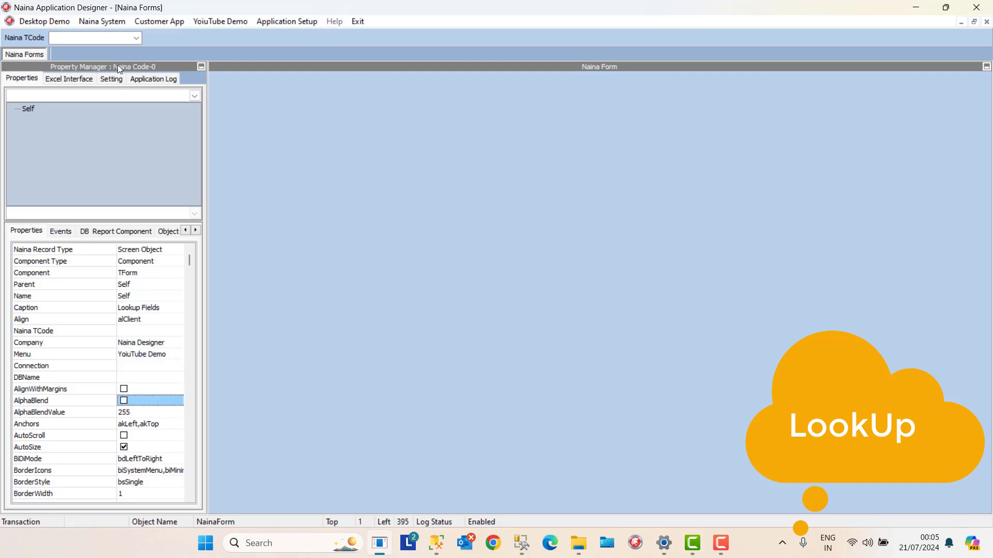
Step: Configure the form's data connection to use SQL SEVER 2019 with the DemoDB database
left_click(111, 78)
left_click(195, 183)
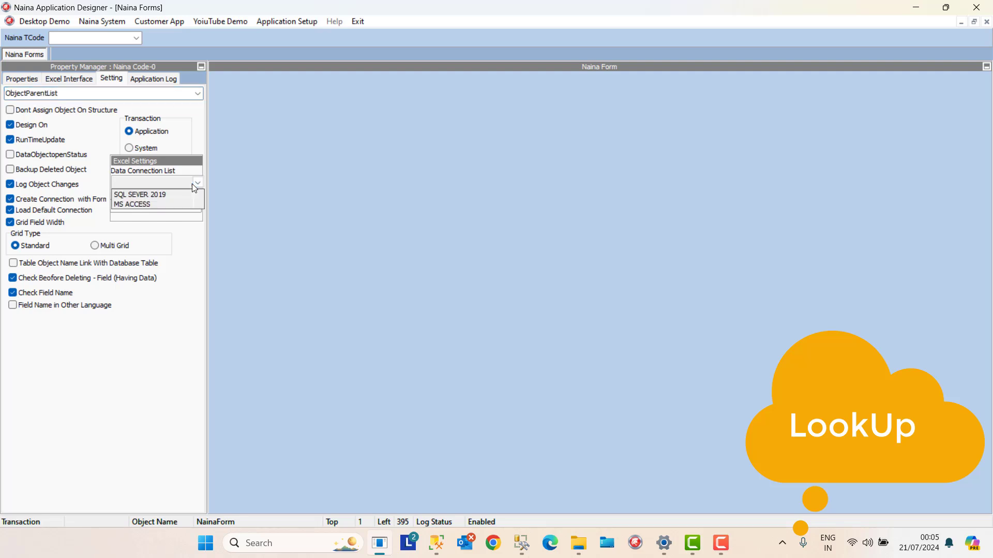
left_click(185, 195)
left_click(195, 205)
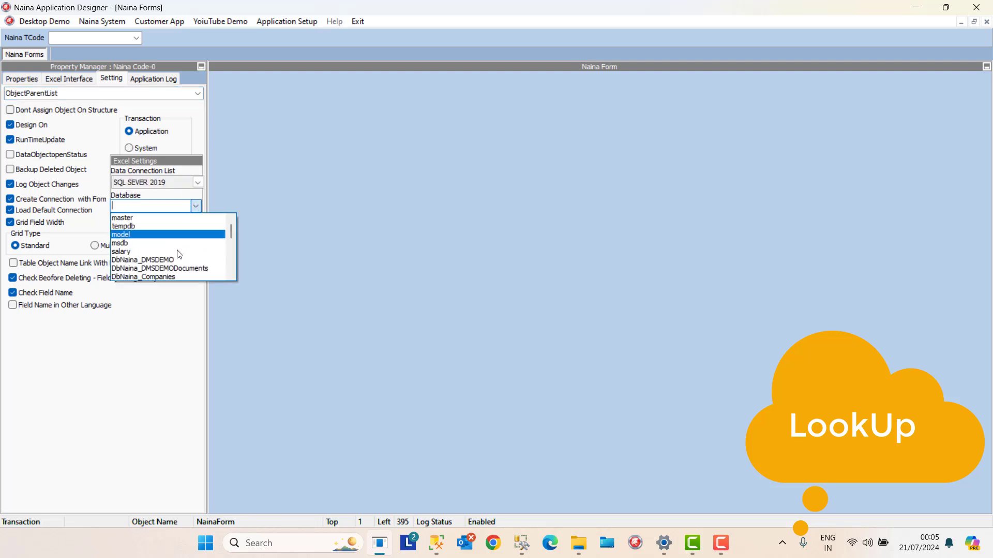
left_click_drag(232, 236, 234, 277)
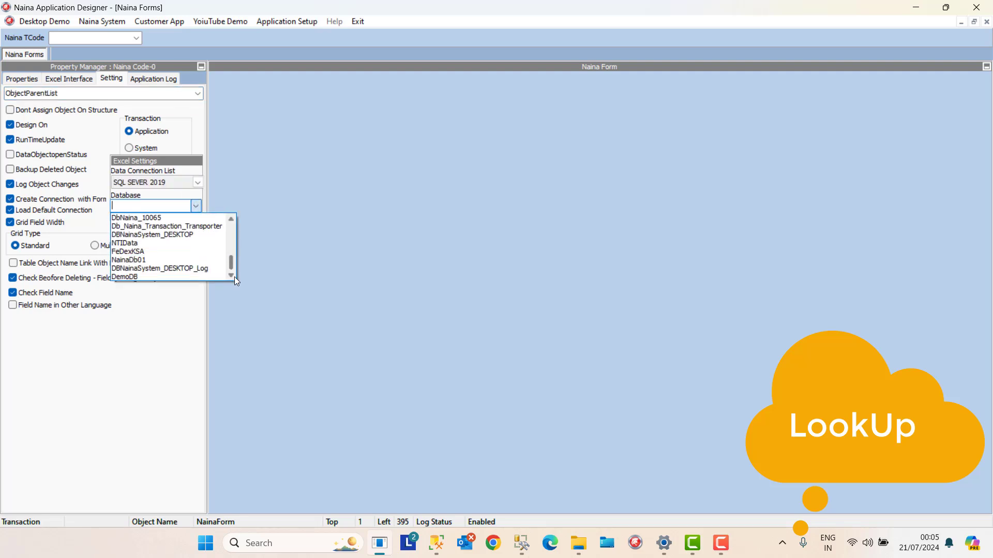
left_click(163, 279)
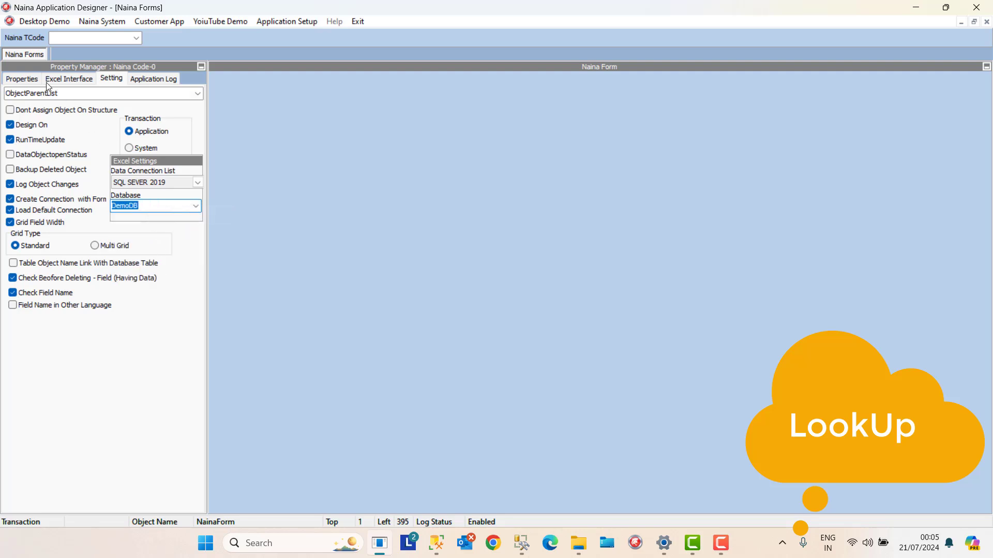
Step: Enable the Connected property of the form's ADO connection object
left_click(22, 79)
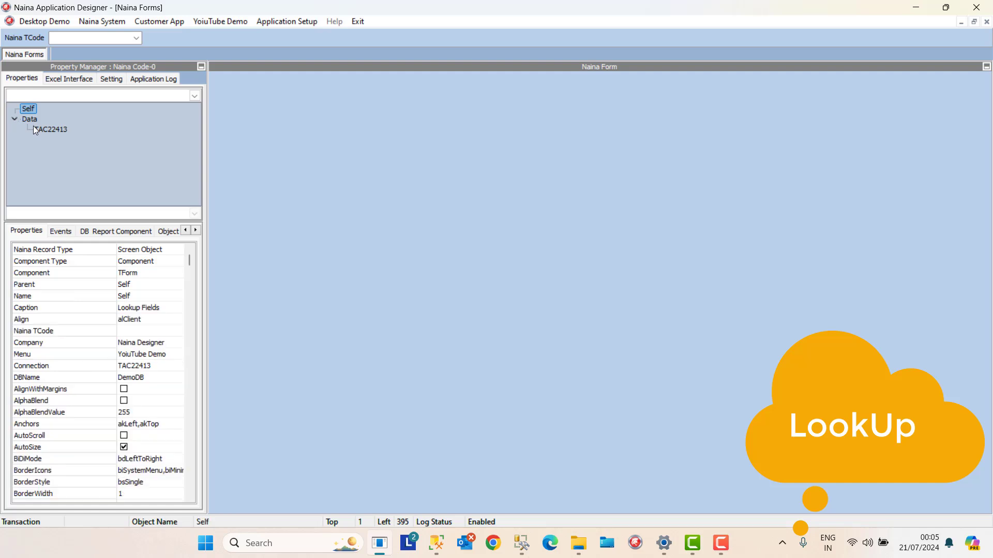
left_click(35, 129)
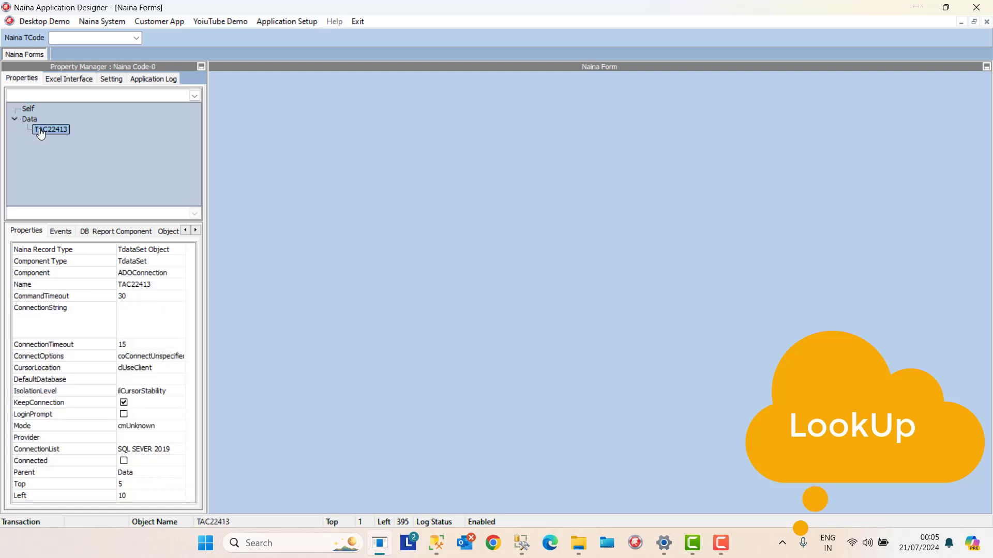
left_click(124, 461)
left_click(141, 473)
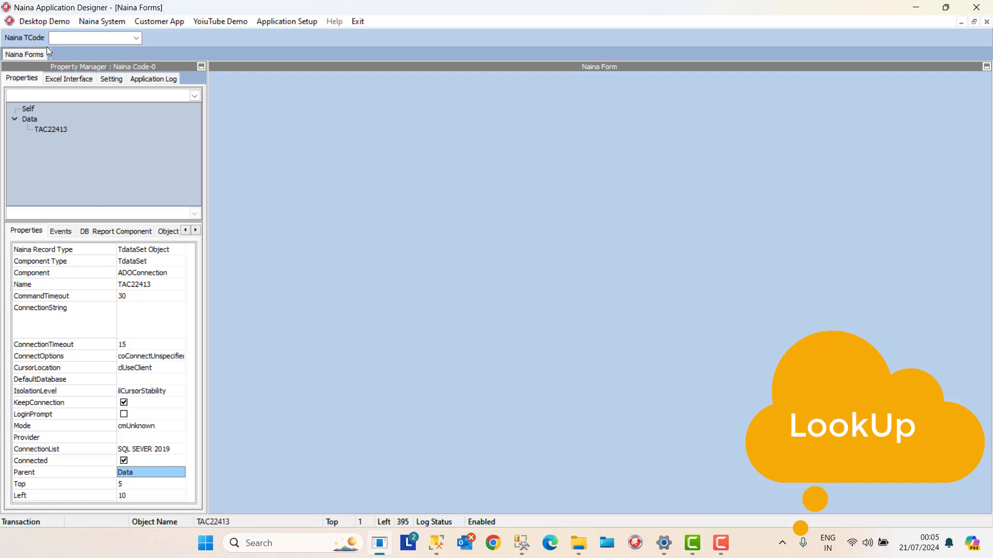
Step: Connect the Excel workbook in the Employee Master folder and load its UniqueData$ sheet
left_click(80, 80)
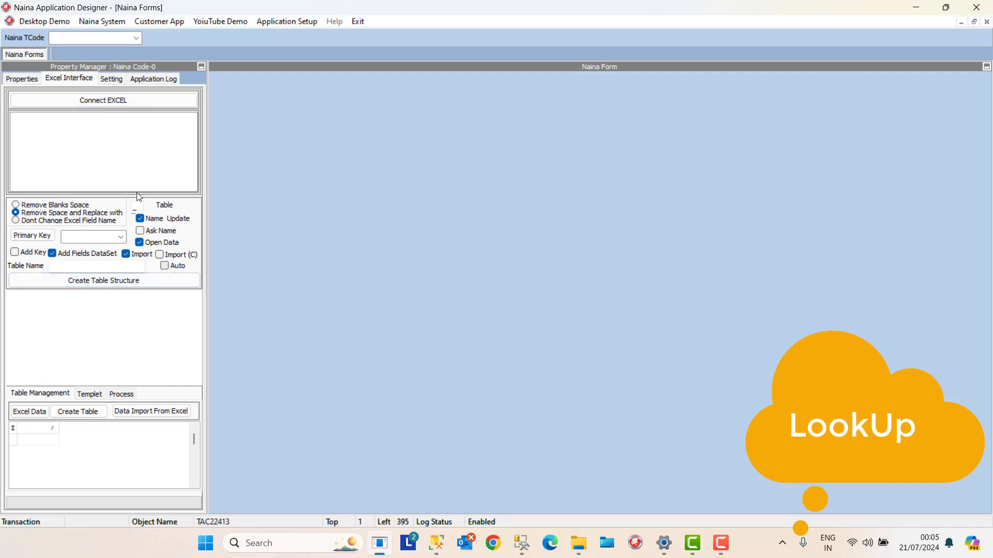
left_click(95, 101)
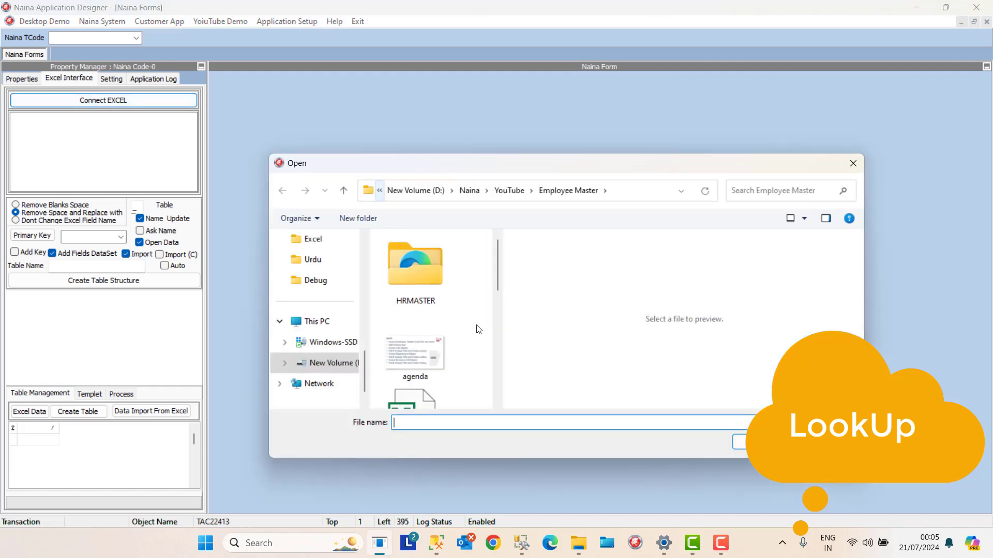
double_click(424, 396)
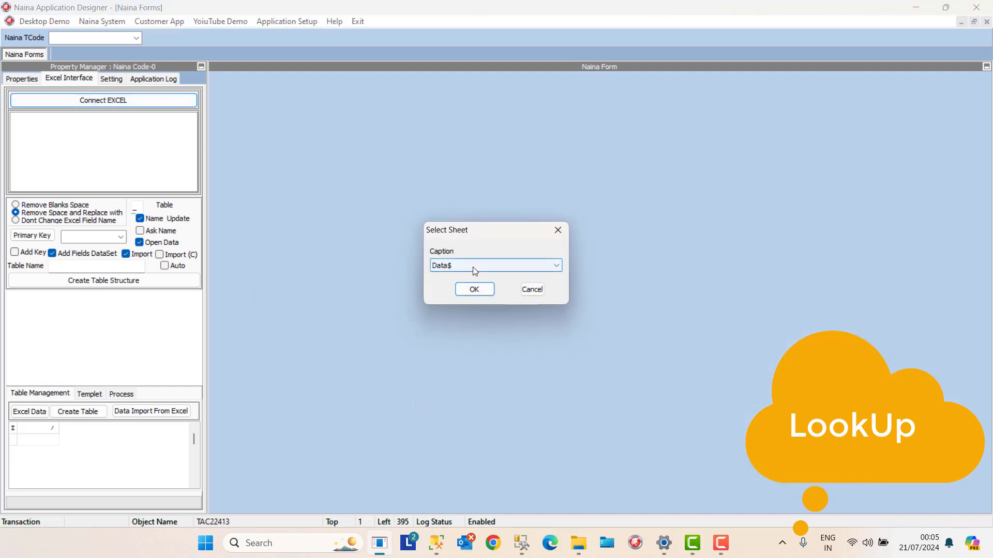
left_click(475, 266)
left_click(470, 292)
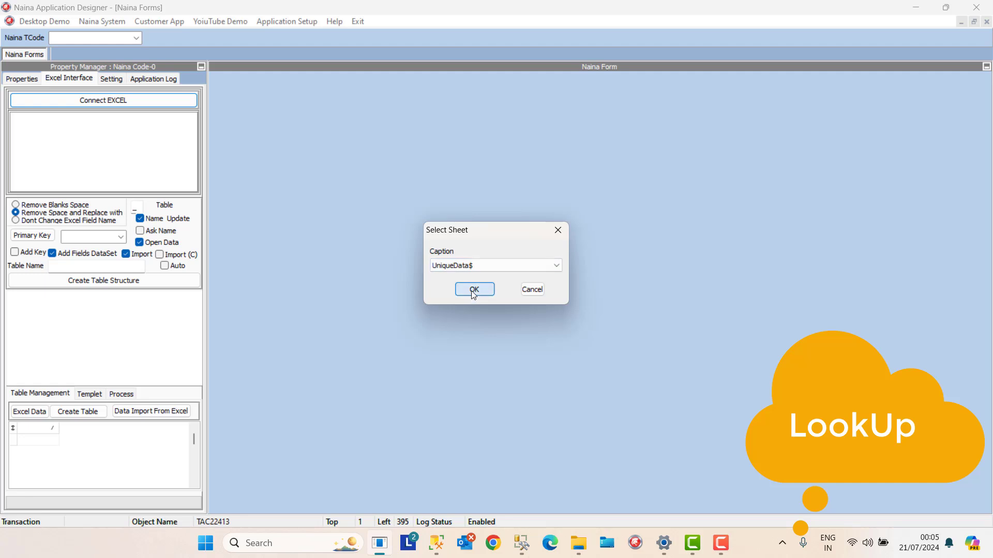
left_click(470, 291)
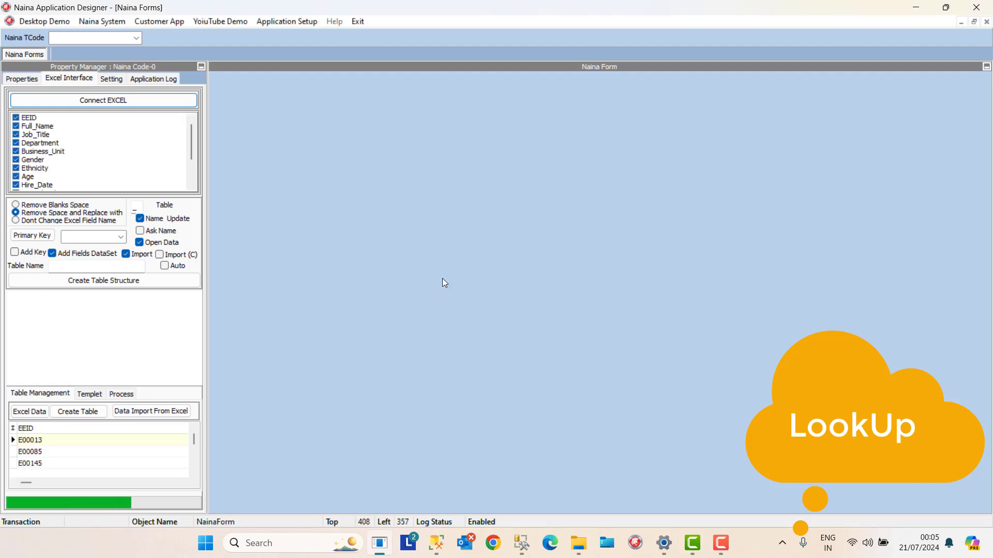
Step: Add only the EEID field to the primary key list and choose it as the table's primary key
right_click(21, 120)
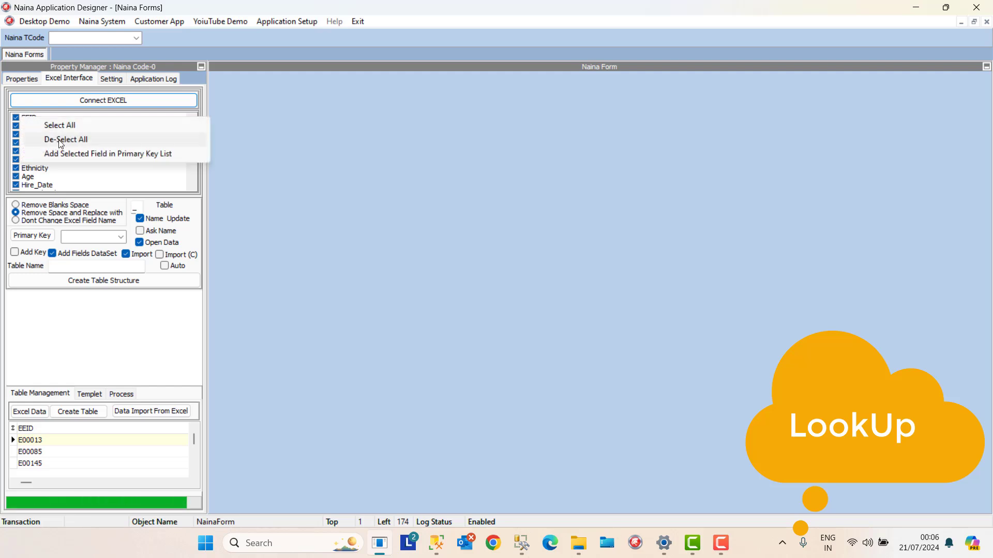
left_click(58, 140)
left_click(16, 118)
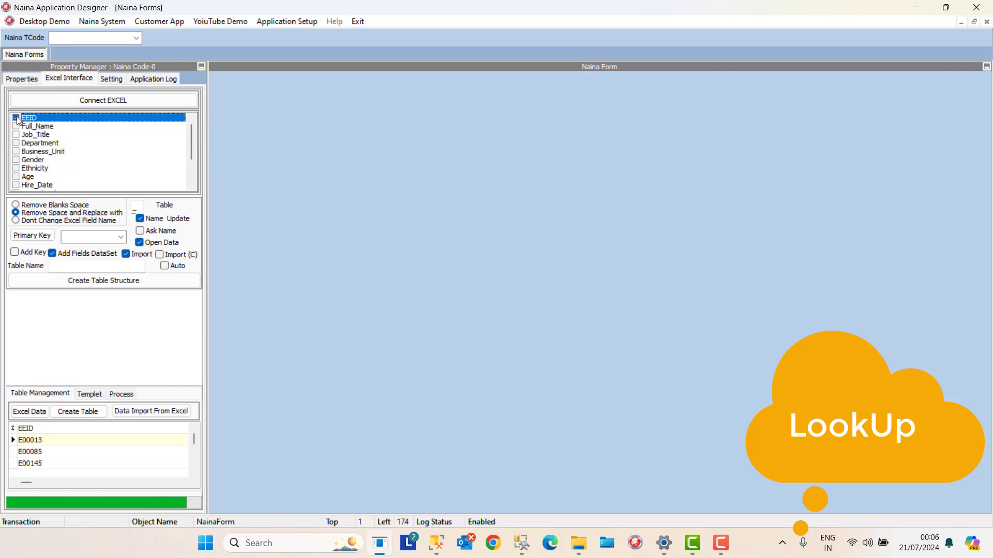
right_click(30, 121)
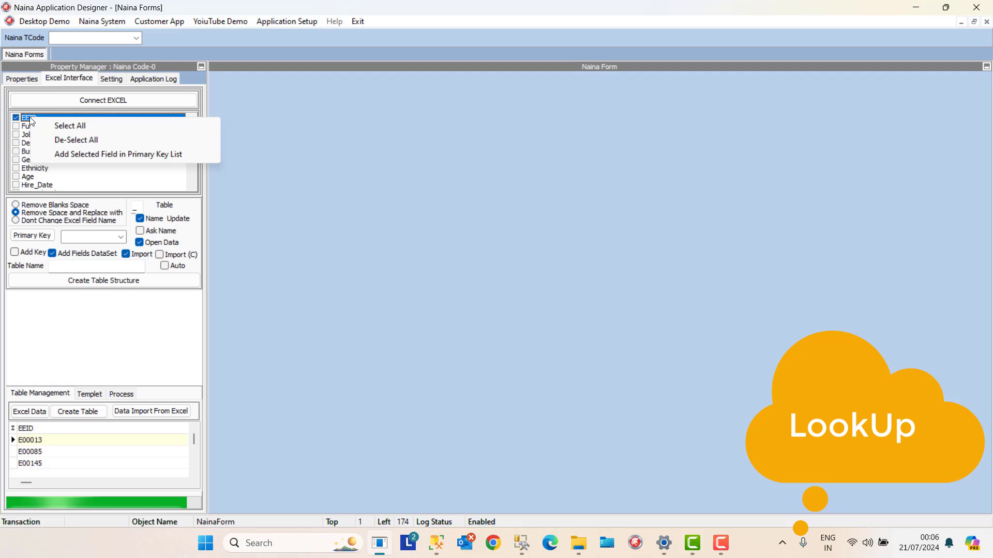
left_click(78, 154)
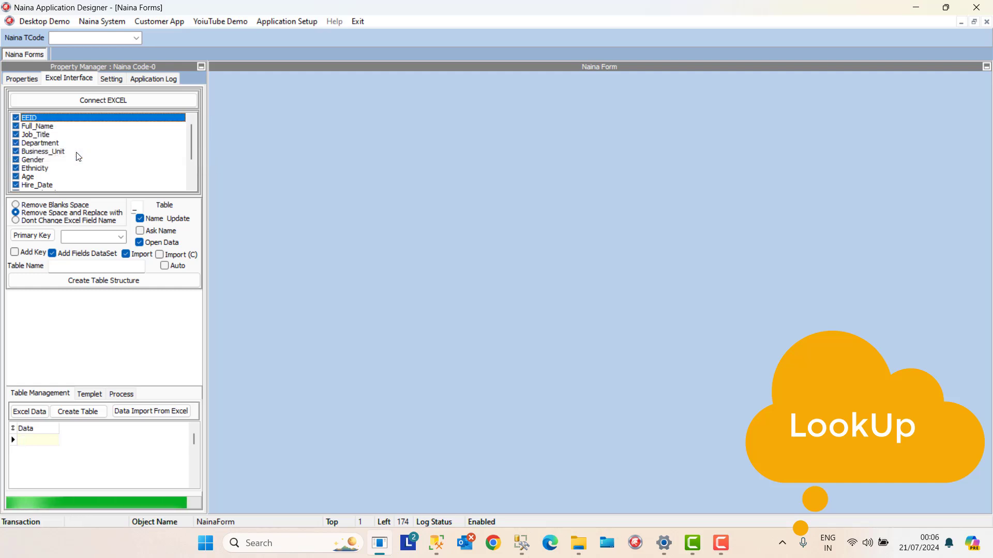
left_click(121, 238)
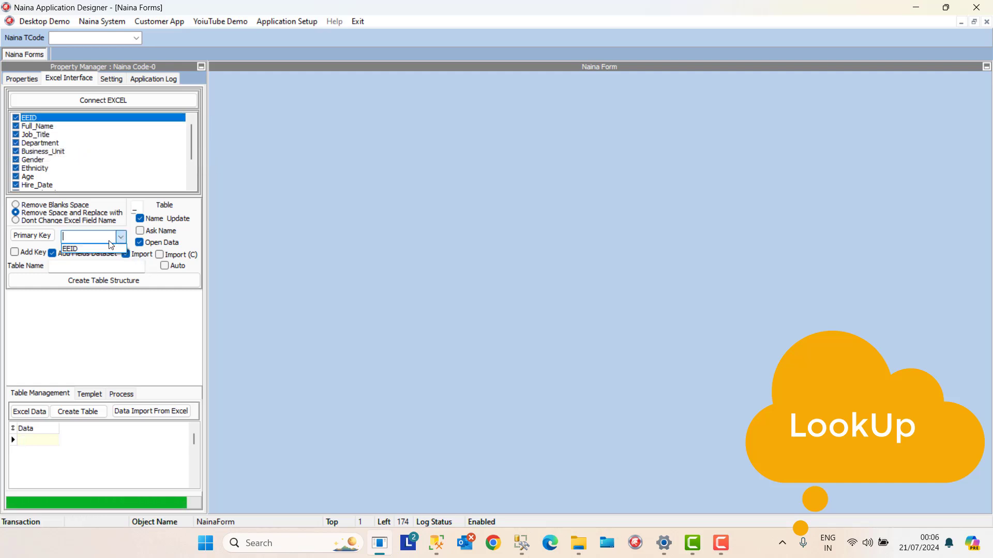
left_click(109, 248)
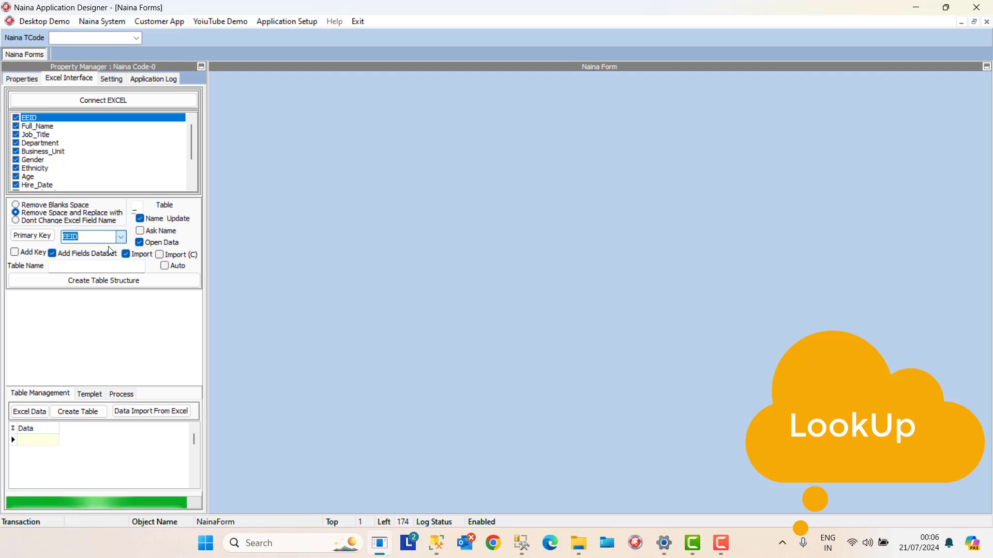
Step: Limit the Excel fields for the new table to EEID, Full_Name and Job_Title
right_click(21, 131)
left_click(48, 148)
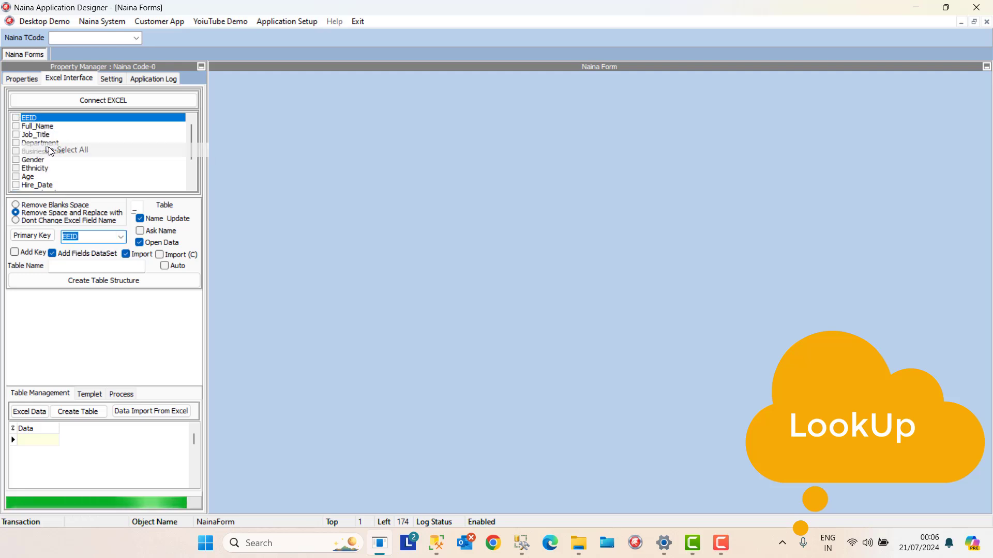
left_click(16, 117)
left_click(16, 125)
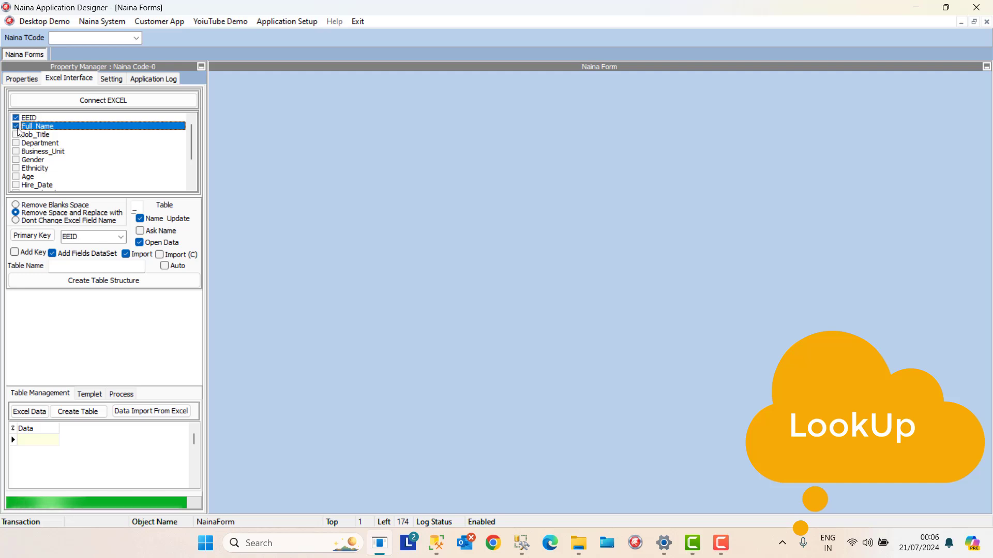
left_click(17, 134)
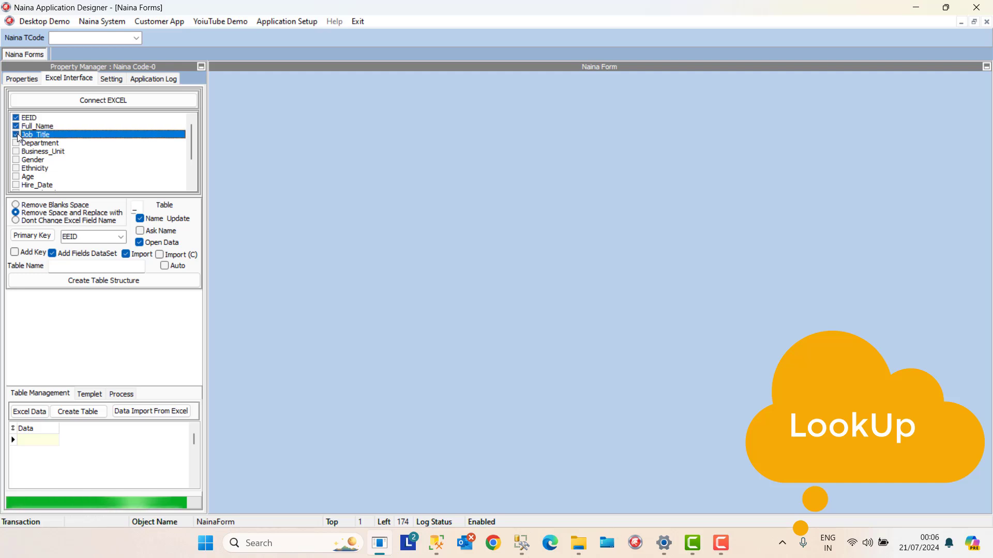
Step: Generate the table structure from the chosen fields, then create the database table and import the Excel data
left_click(136, 285)
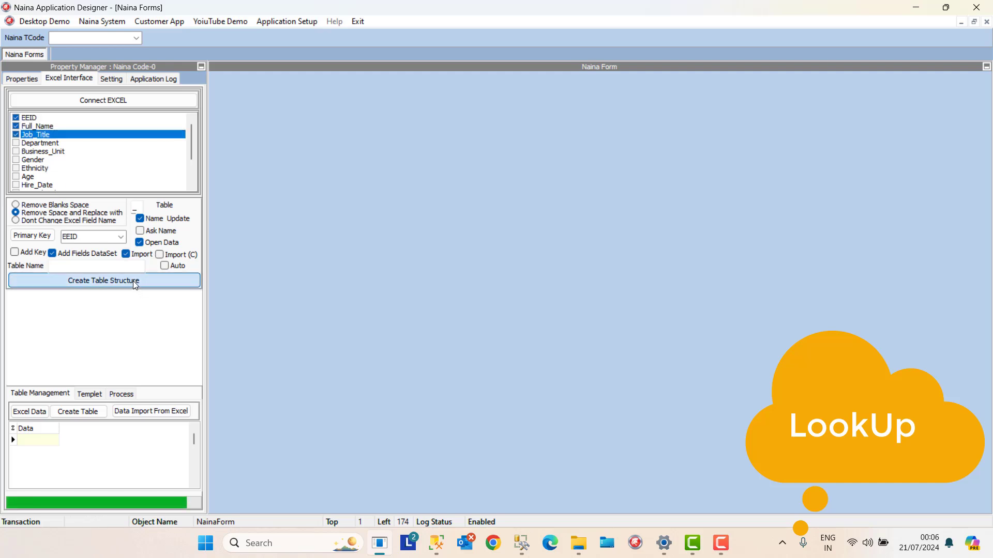
left_click(79, 411)
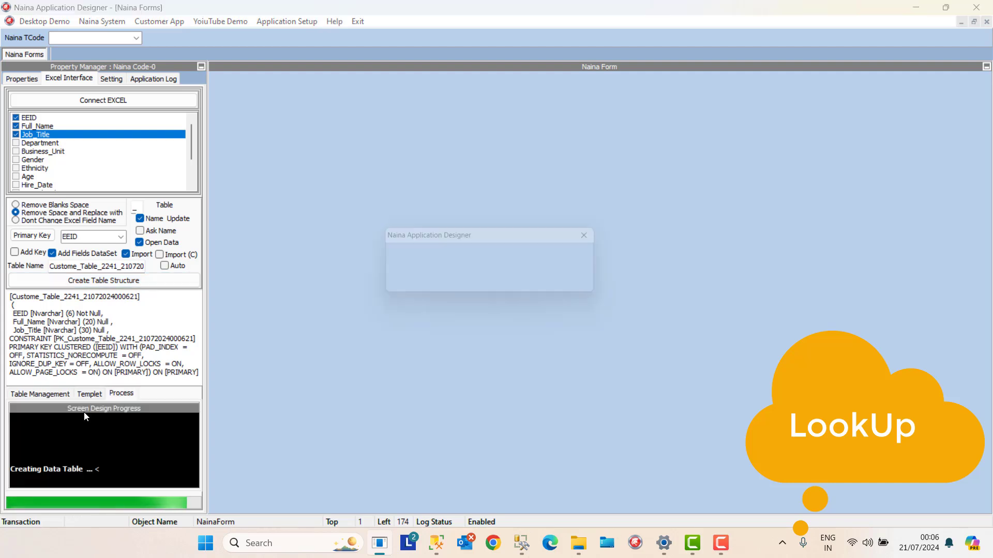
left_click(589, 291)
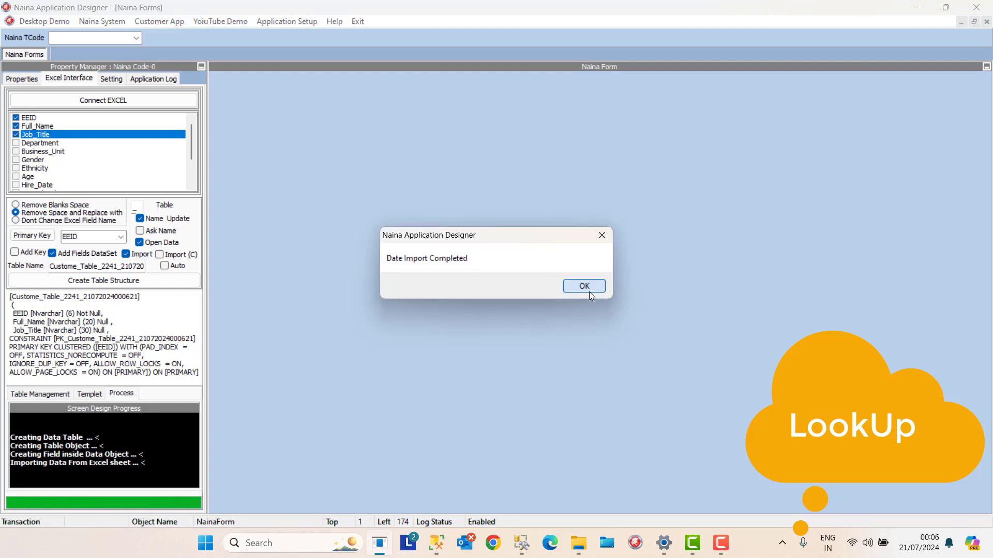
Step: Dismiss the import message and activate the TAQ22414 dataset
left_click(588, 291)
left_click(569, 285)
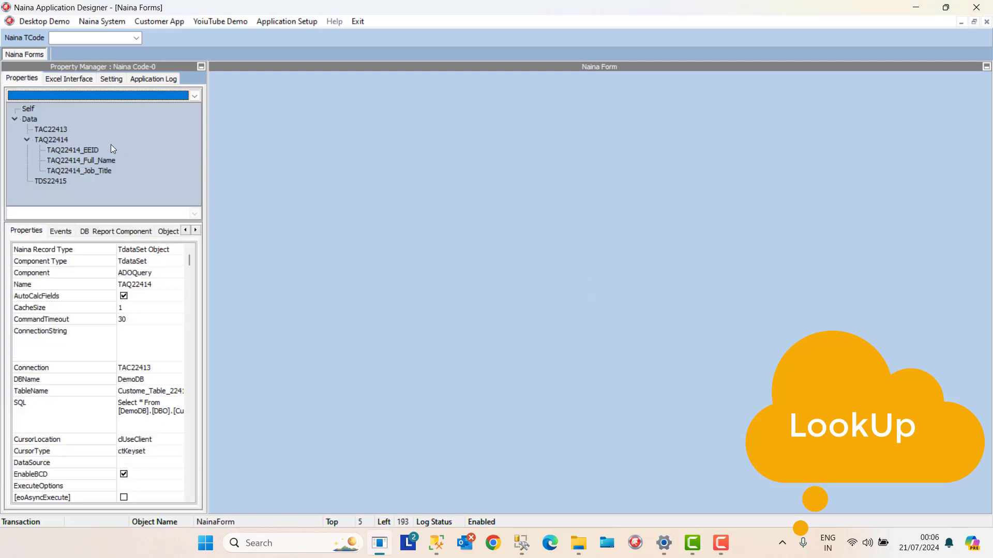
left_click(51, 140)
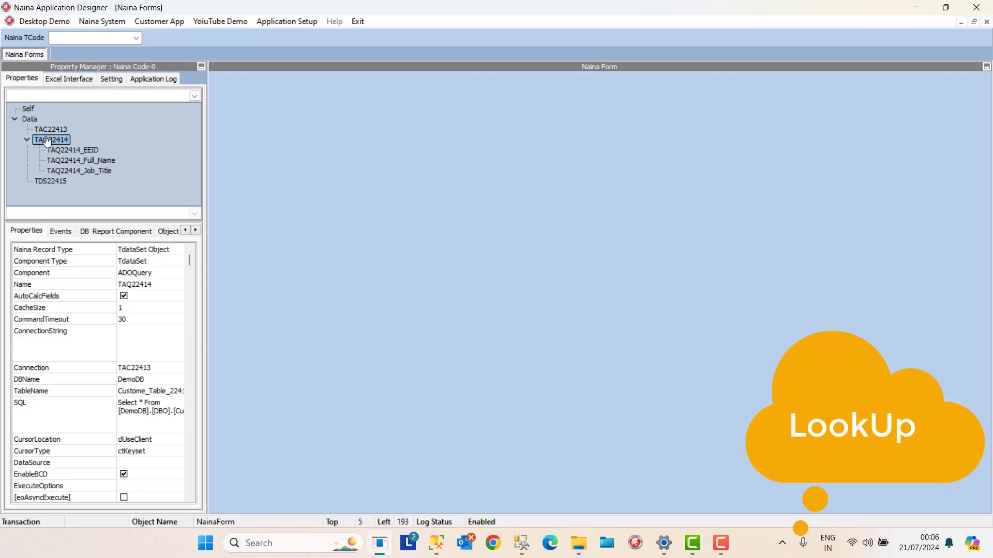
left_click(188, 488)
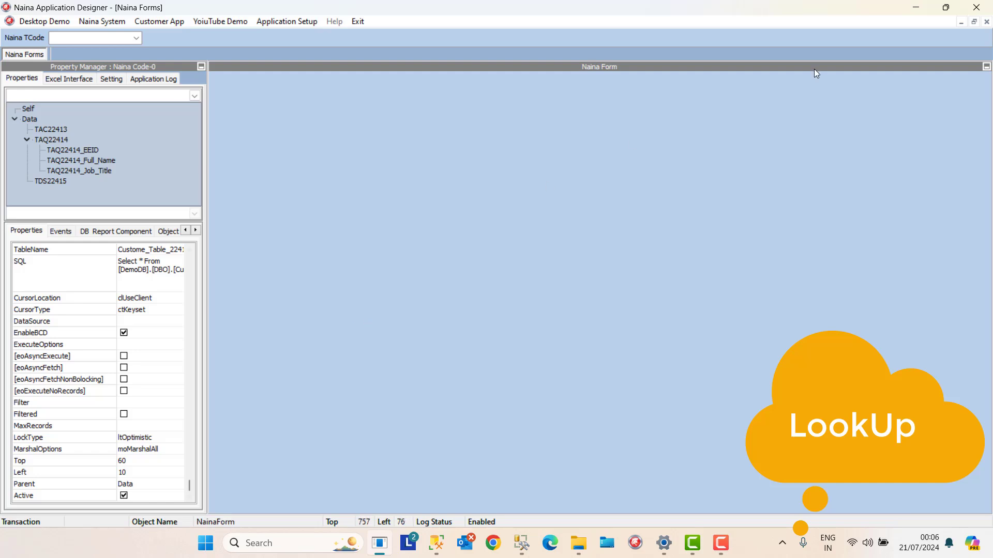
Step: Close the form designer, reopen the Lookup Fields form for design, and select the TAQ22414_EEID field
left_click(986, 22)
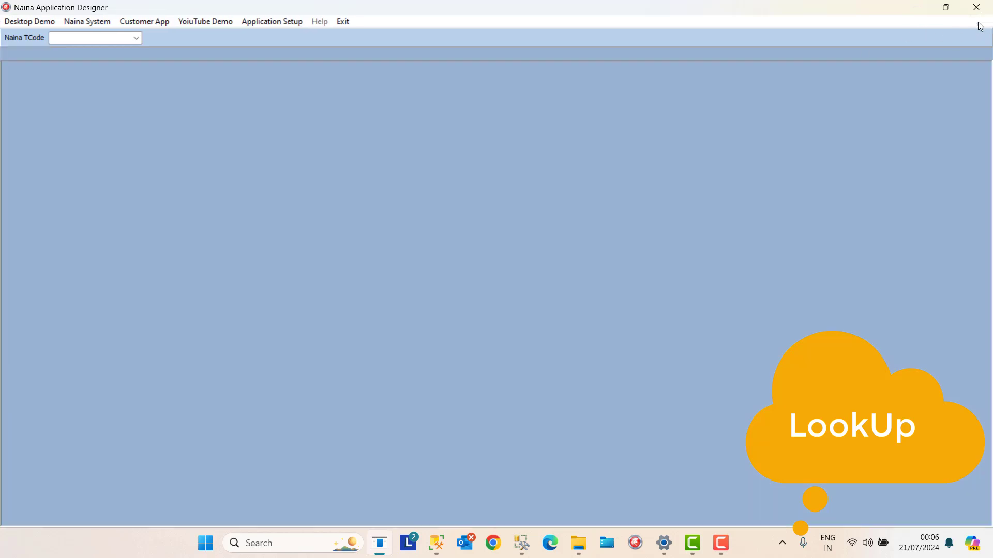
left_click(293, 22)
left_click(288, 65)
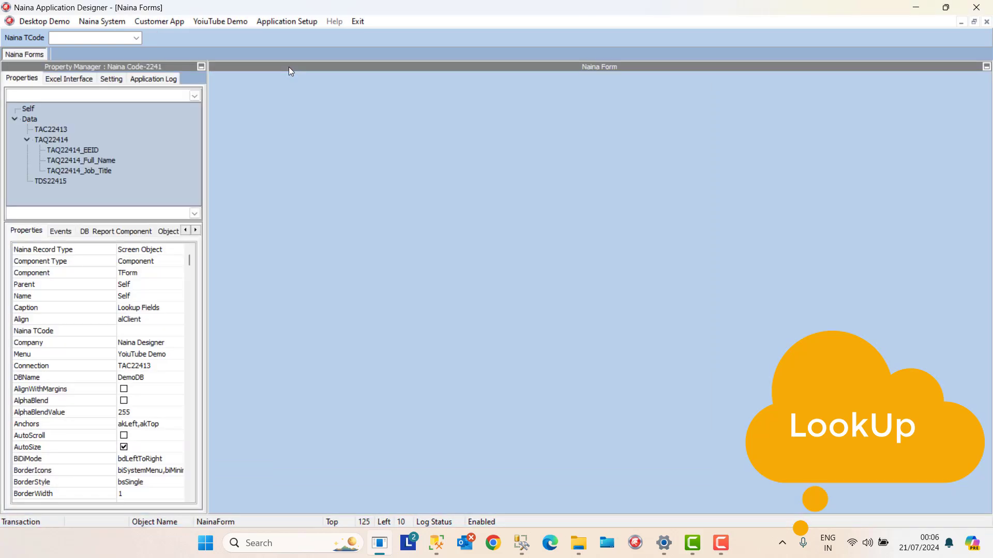
left_click(87, 151)
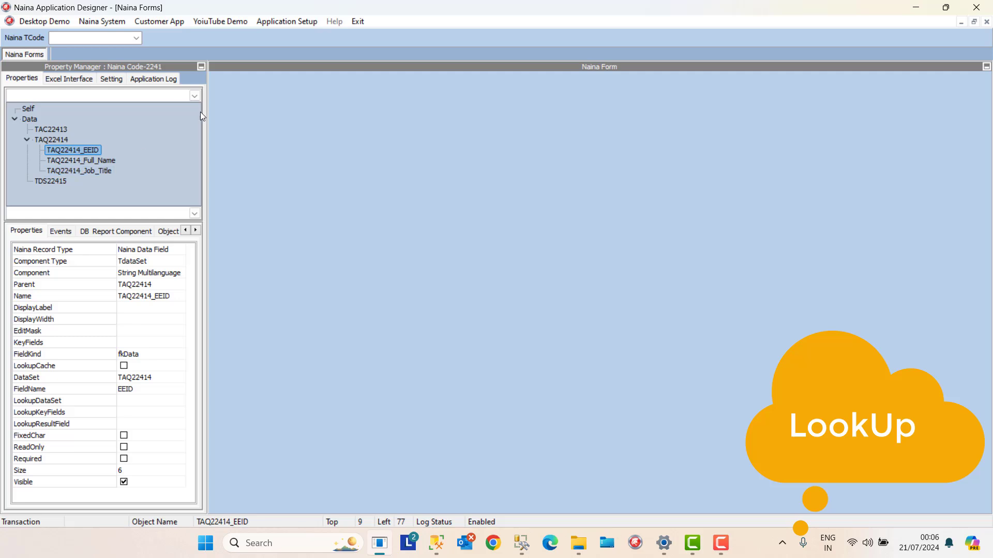
Step: Add a TrDBGrid_MS data grid near the form's upper-left corner and enlarge it to show more columns and rows
right_click(226, 95)
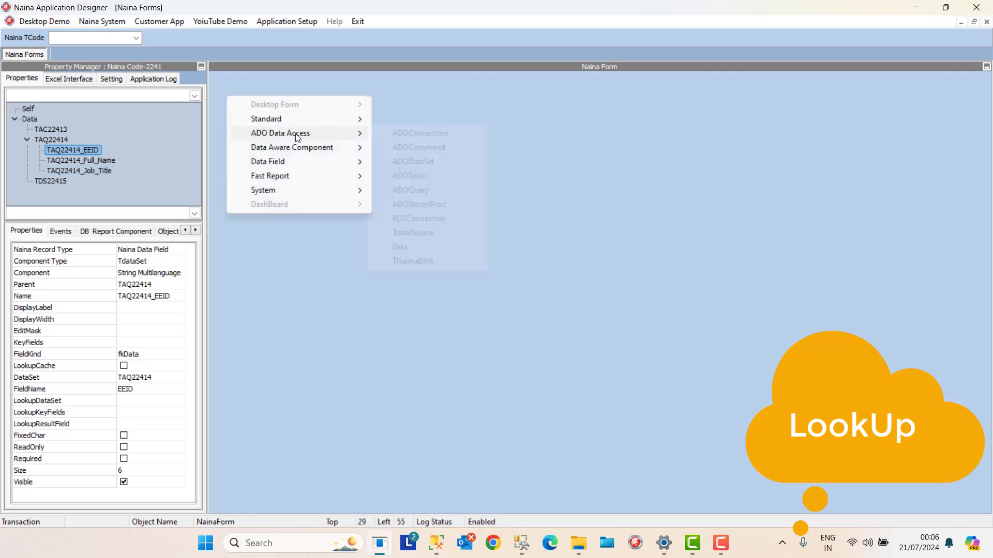
mouse_move(352, 148)
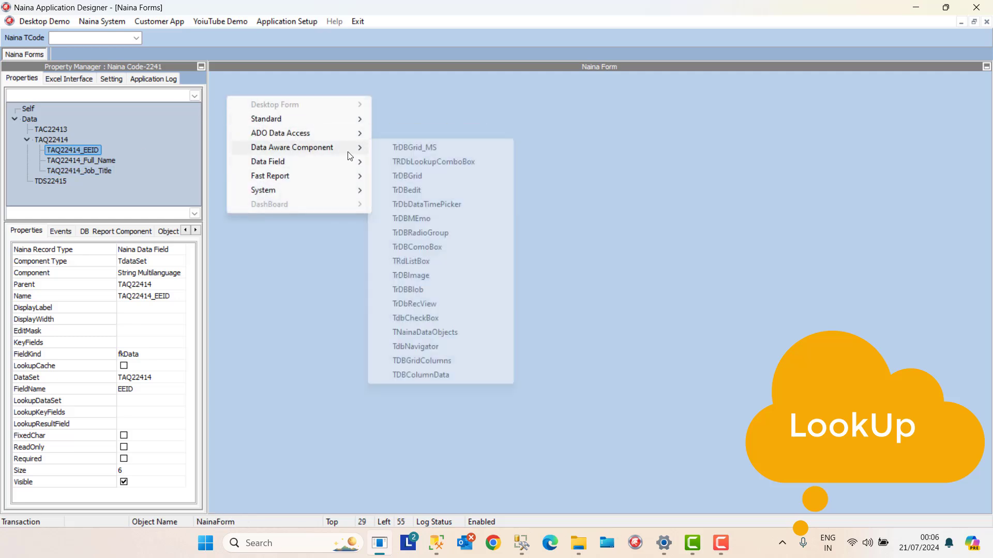
left_click(397, 150)
left_click(258, 113)
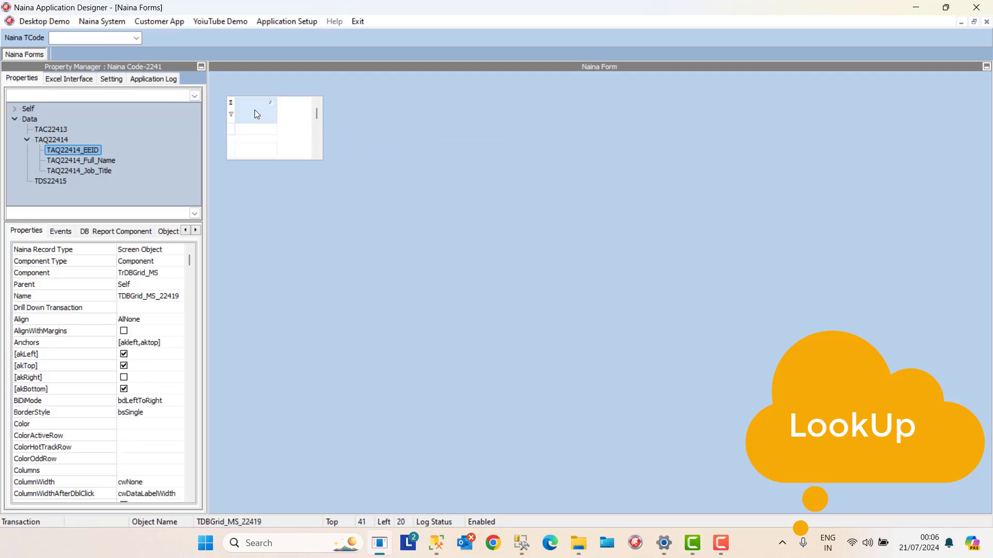
left_click_drag(323, 159, 501, 368)
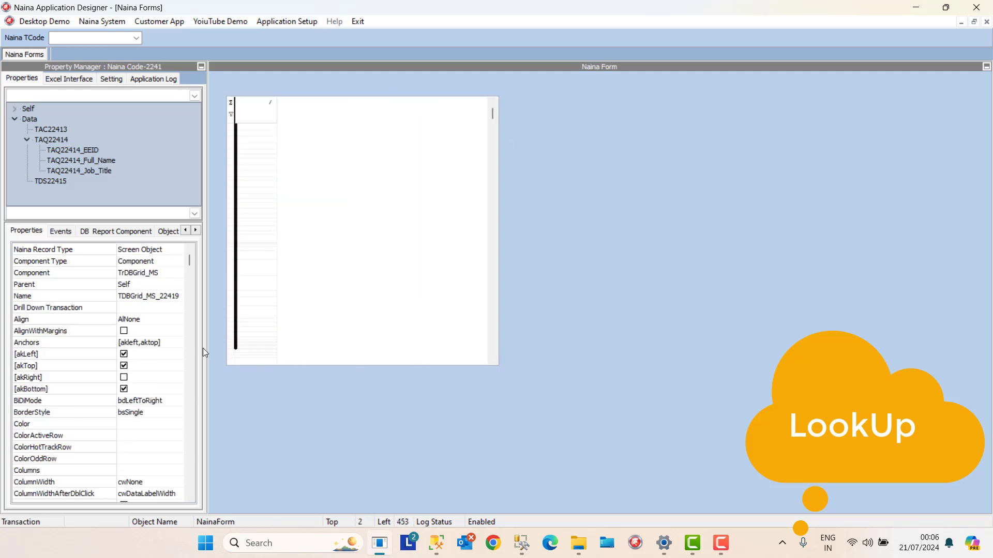
Step: Set the grid's DataSource property to TDS22415
scroll(193, 368, "down", 7)
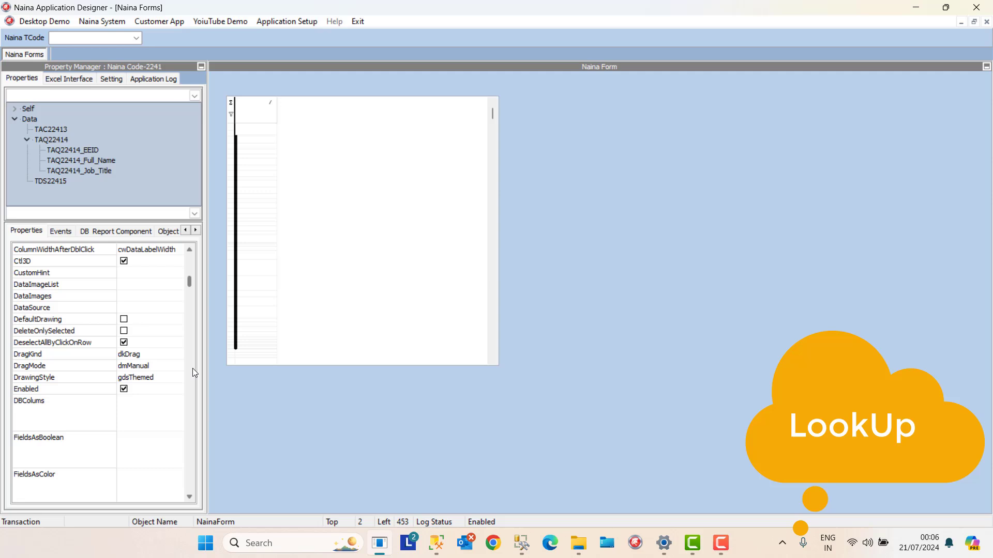
left_click(156, 311)
left_click(158, 319)
left_click(163, 343)
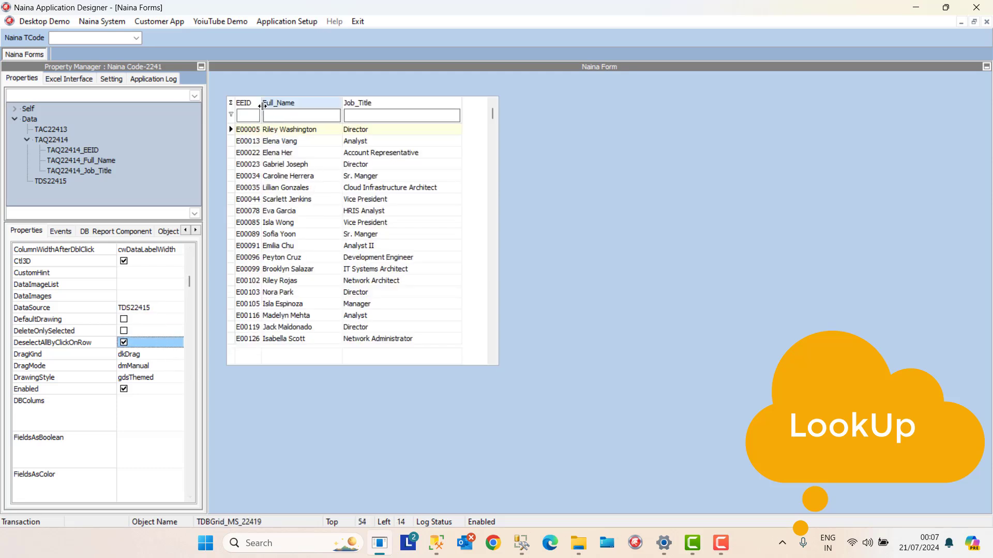
Step: Widen the grid's EEID column and sort the rows by Job_Title to examine the repeated job titles
left_click_drag(261, 103, 305, 108)
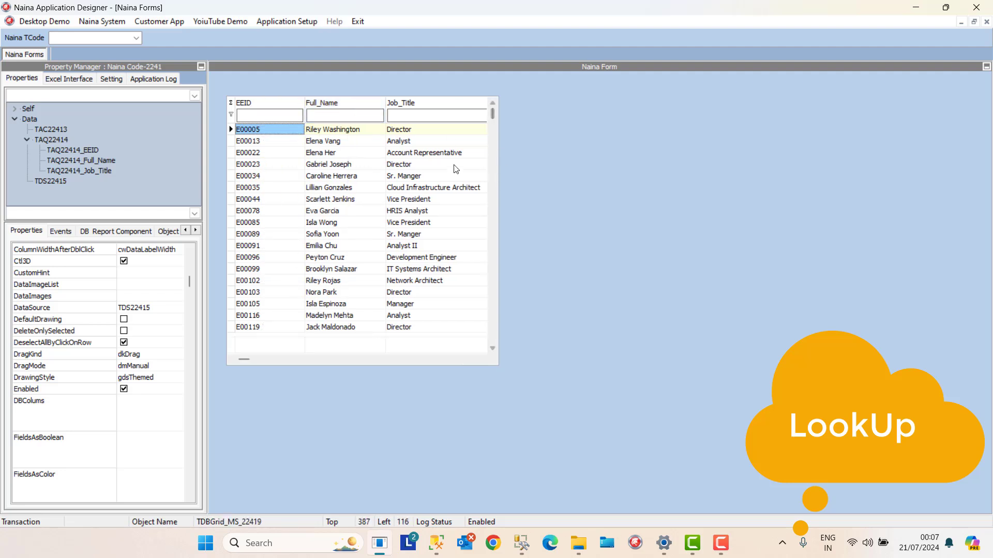
left_click(413, 103)
left_click(413, 138)
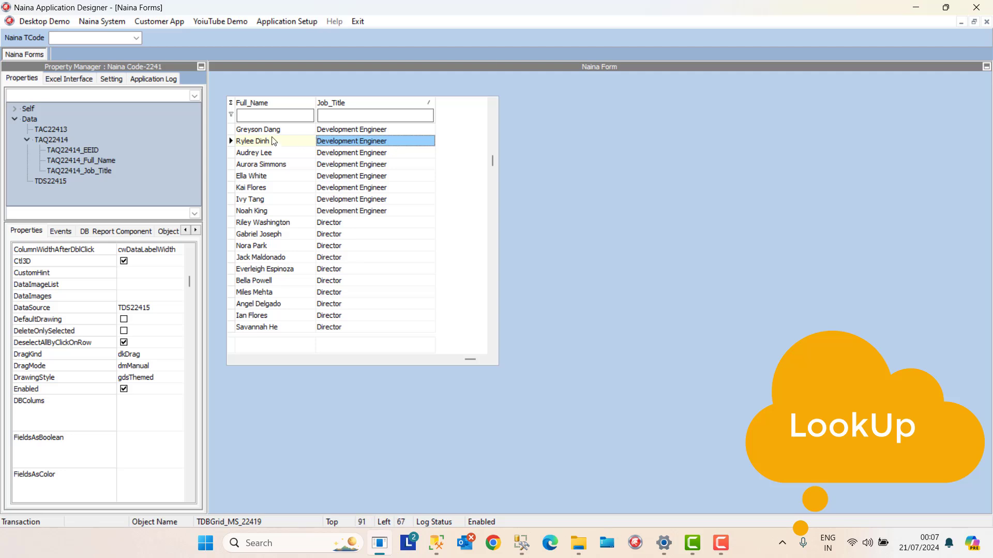
left_click(343, 130)
left_click(345, 234)
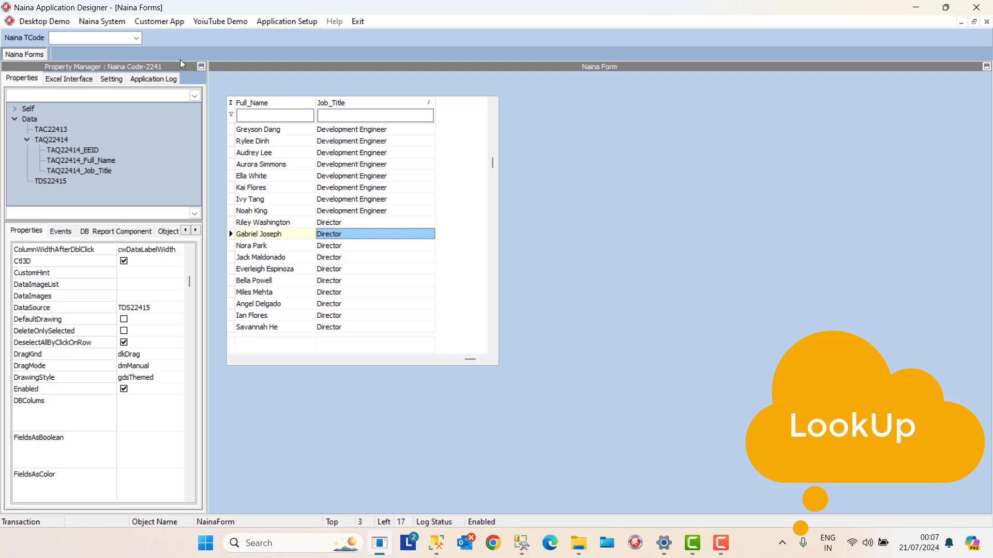
Step: Turn off the Auto table option, connect the Copy of Employee Sample Data workbook and load its UniqueData$ sheet
left_click(89, 82)
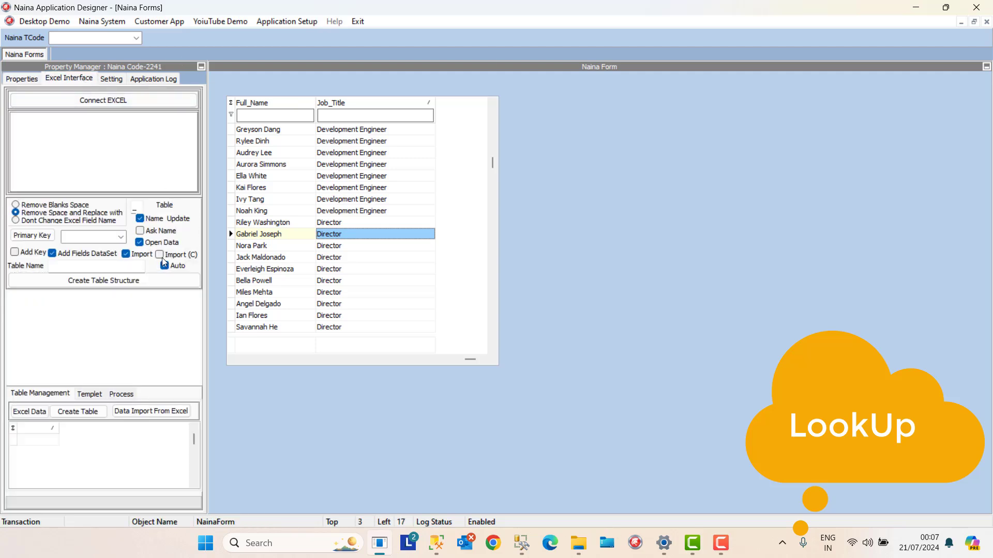
left_click(164, 266)
left_click(86, 101)
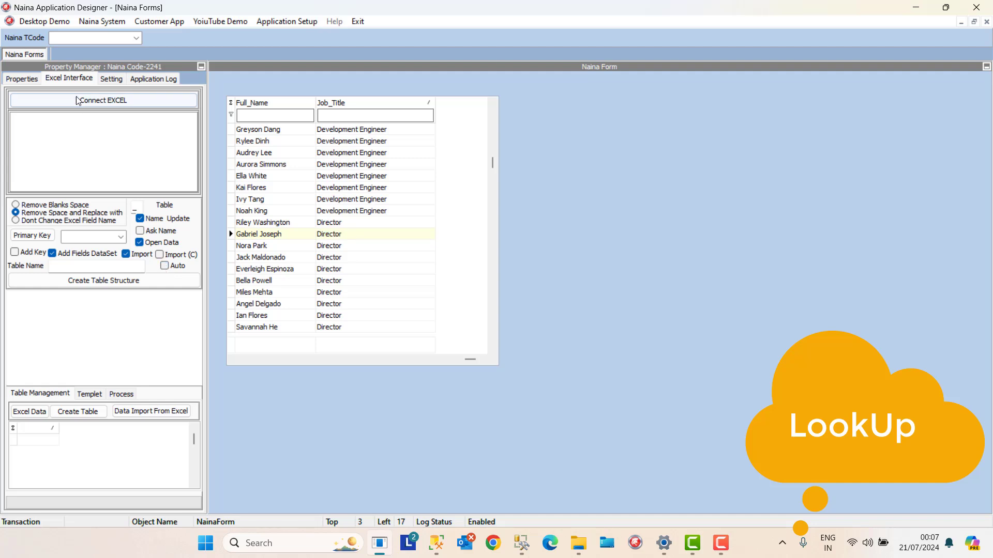
left_click(423, 399)
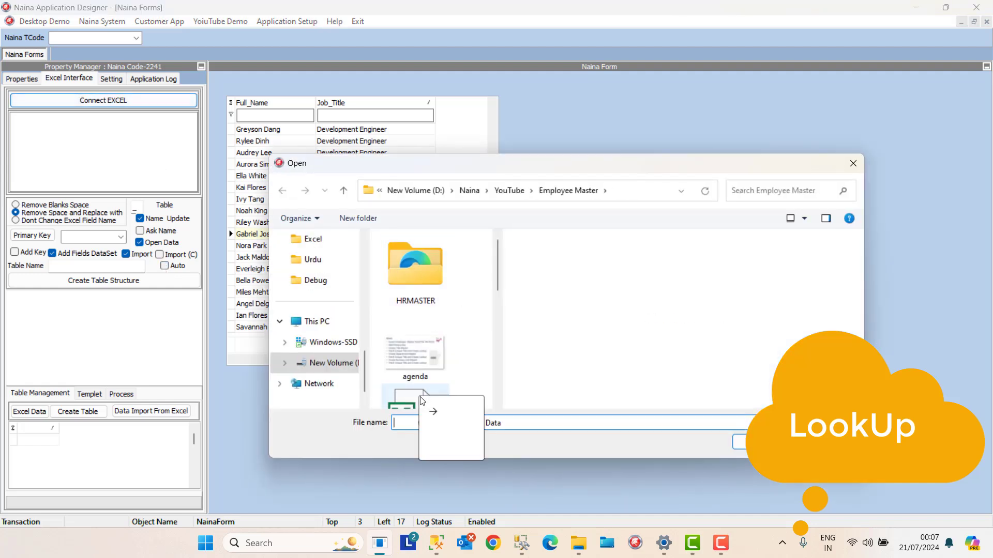
left_click(739, 443)
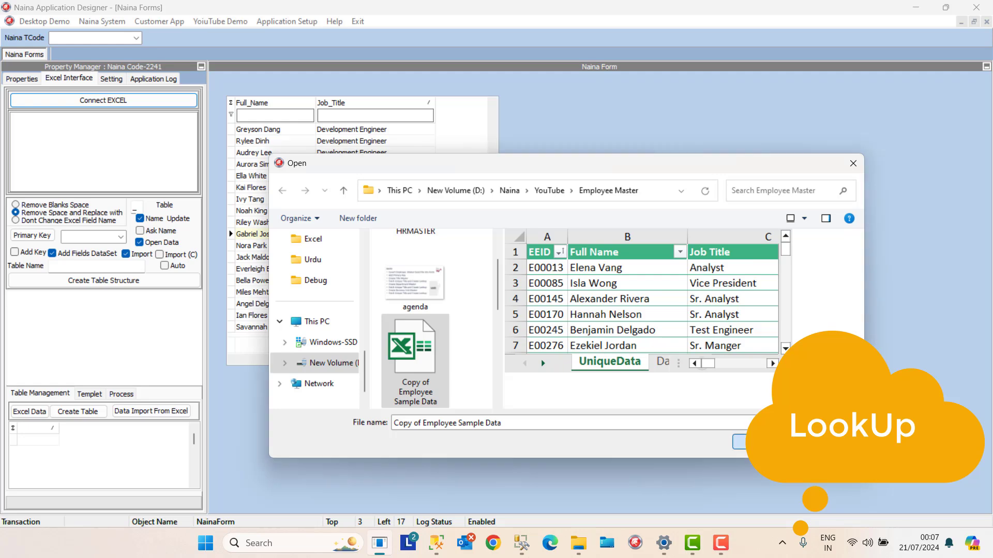
left_click(492, 271)
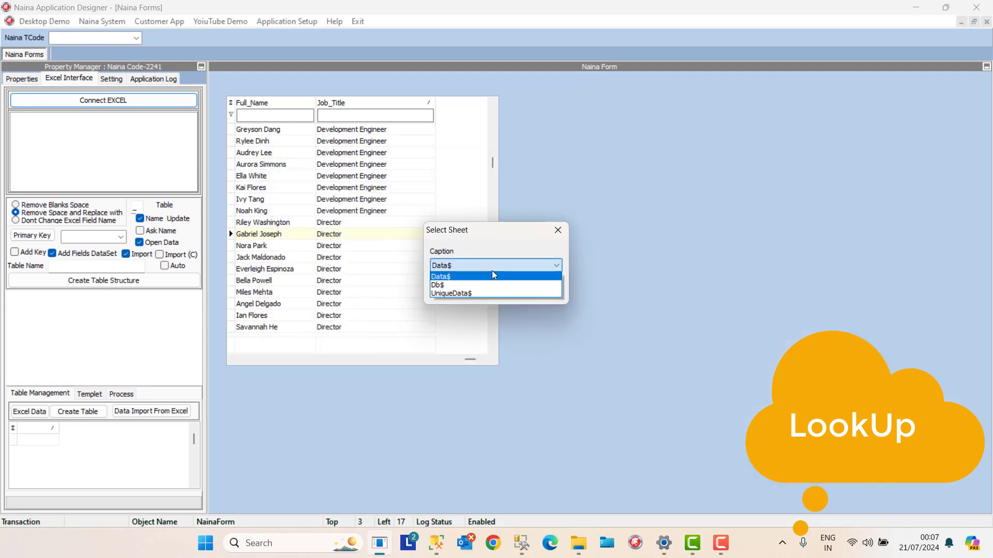
left_click(479, 293)
left_click(479, 293)
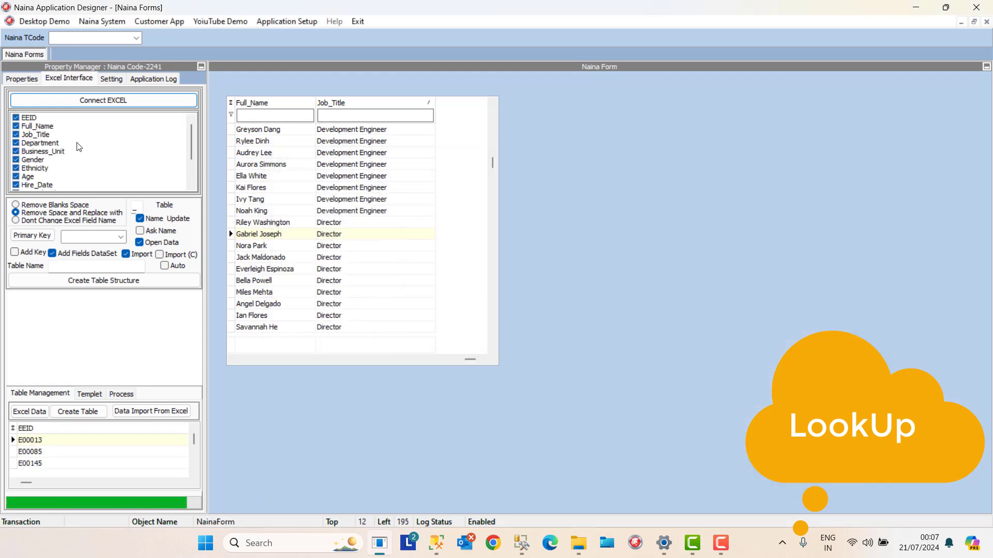
Step: Limit the Excel fields for the new table to Job_Title and enable the Import (C) and Add Key options
right_click(18, 122)
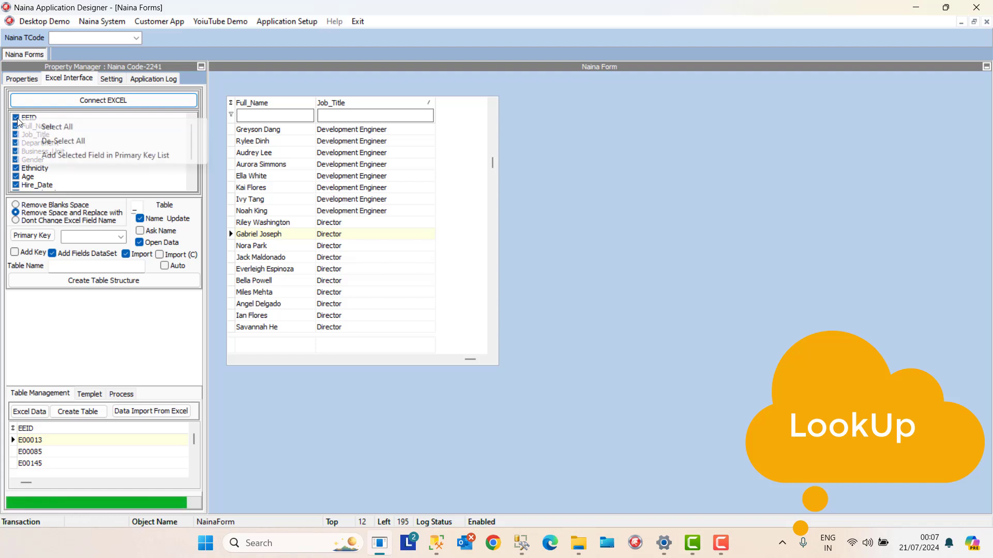
left_click(35, 138)
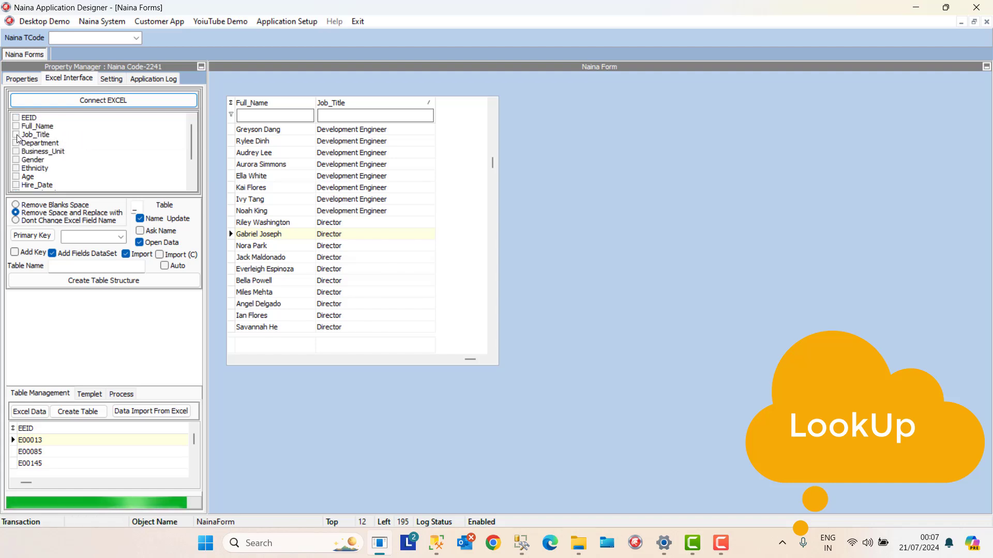
left_click(35, 135)
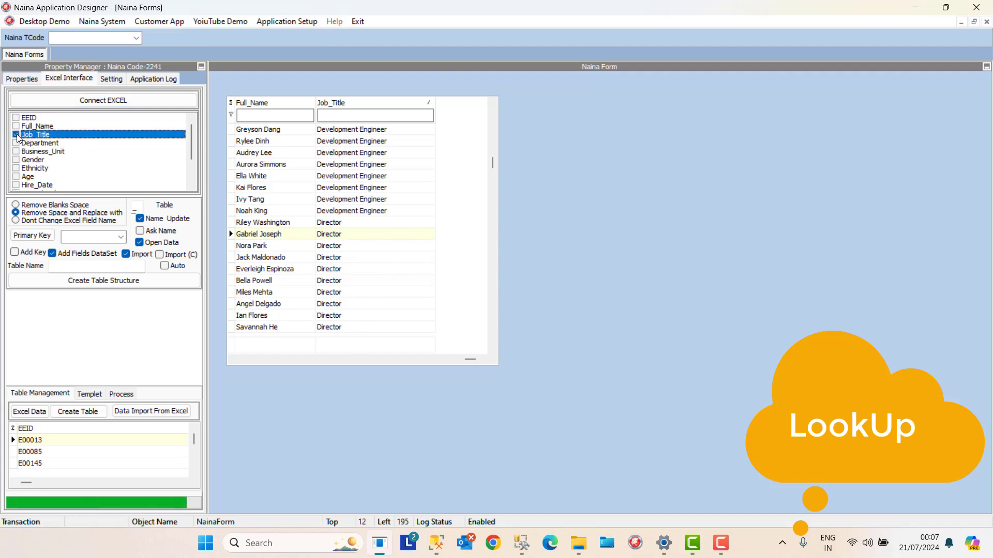
left_click(171, 256)
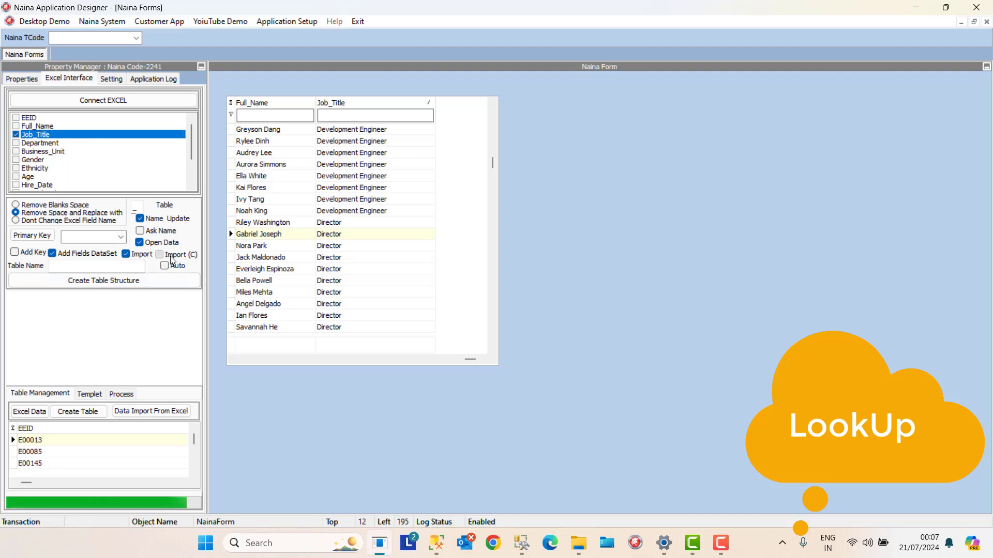
left_click(28, 253)
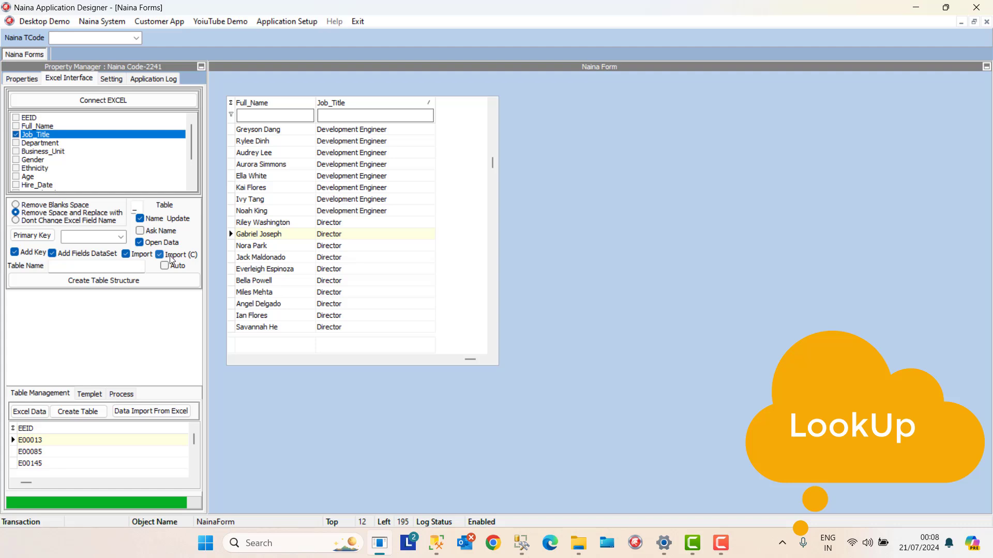
Step: Generate the job title table structure with its MasterId key and create the table in the database
left_click(146, 280)
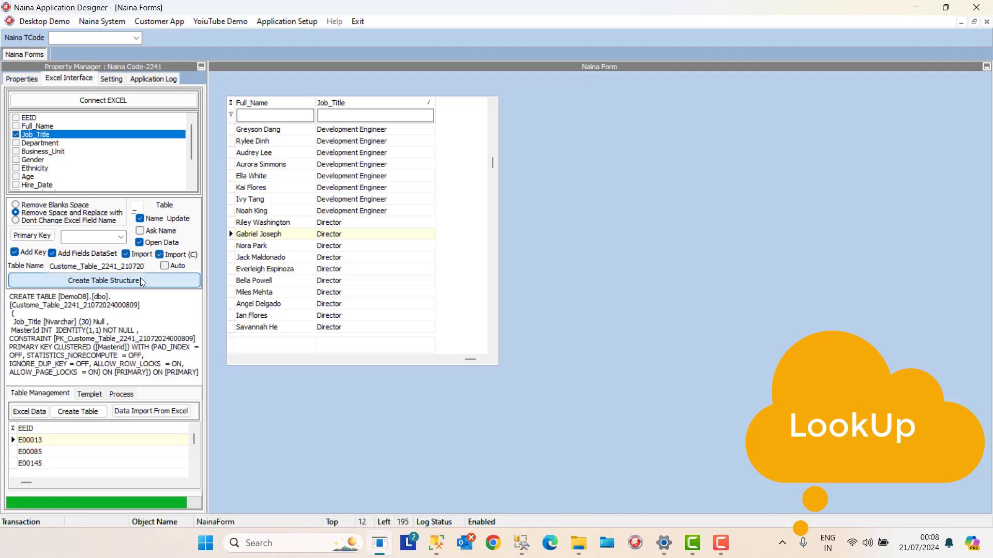
left_click(97, 412)
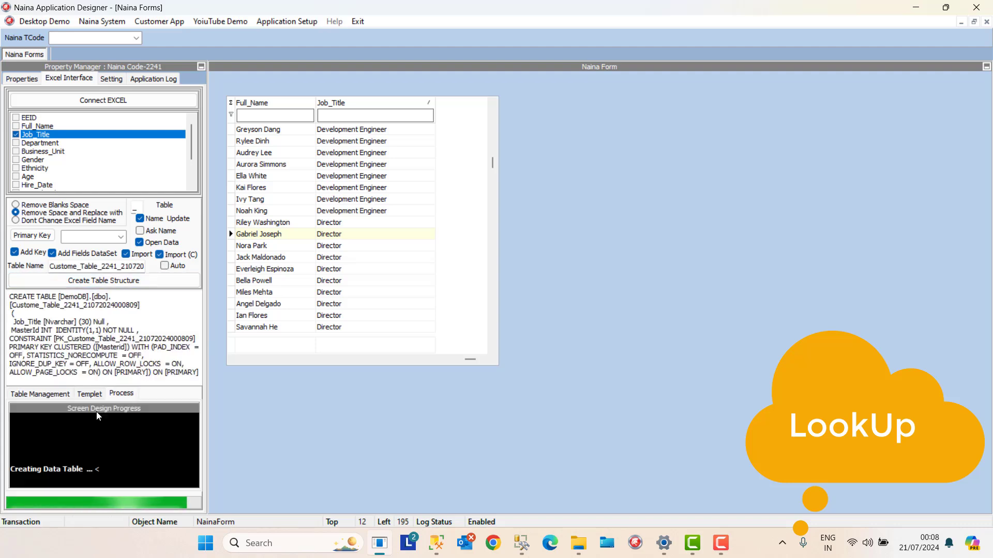
left_click(583, 286)
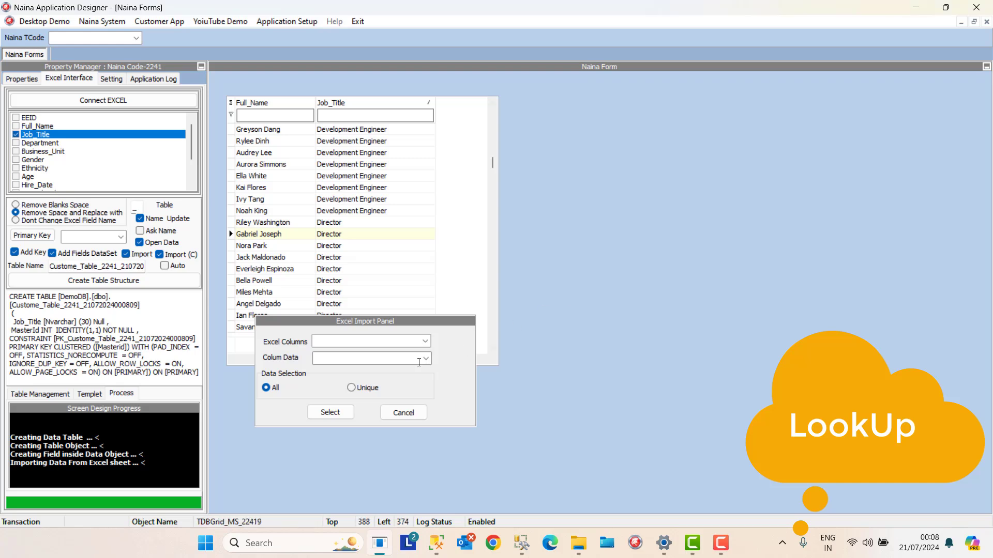
Step: Import only the unique values of the Job Title Excel column into the new table
left_click(425, 342)
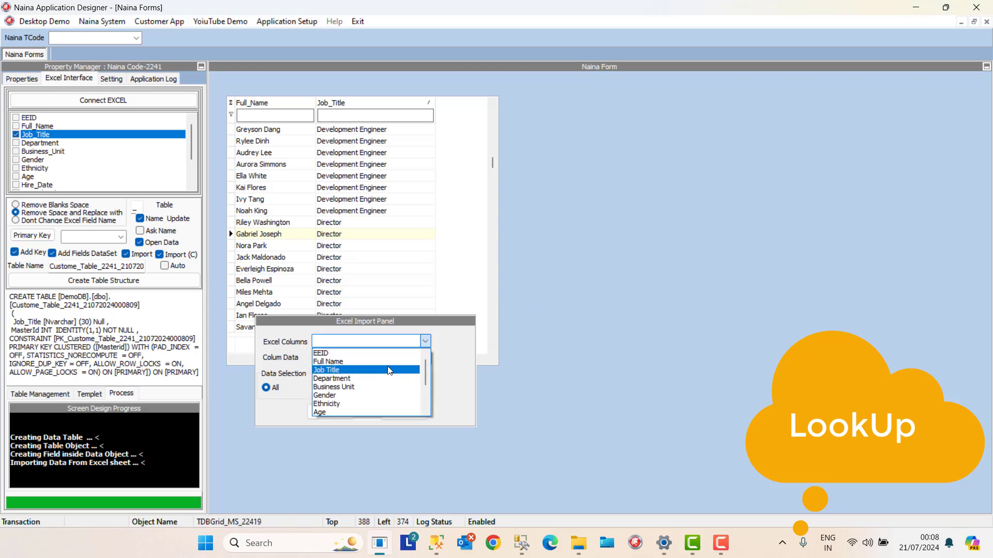
left_click(388, 370)
left_click(367, 389)
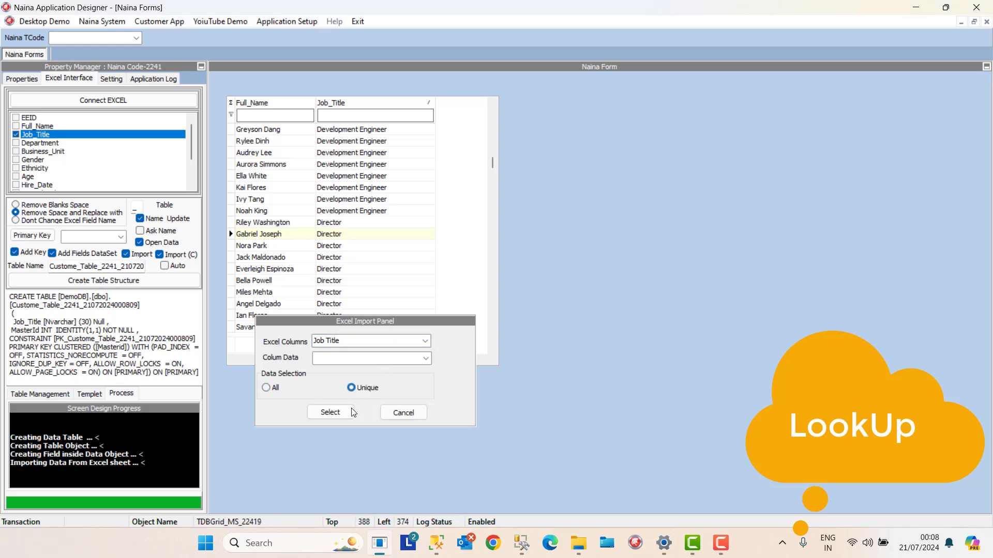
left_click(337, 419)
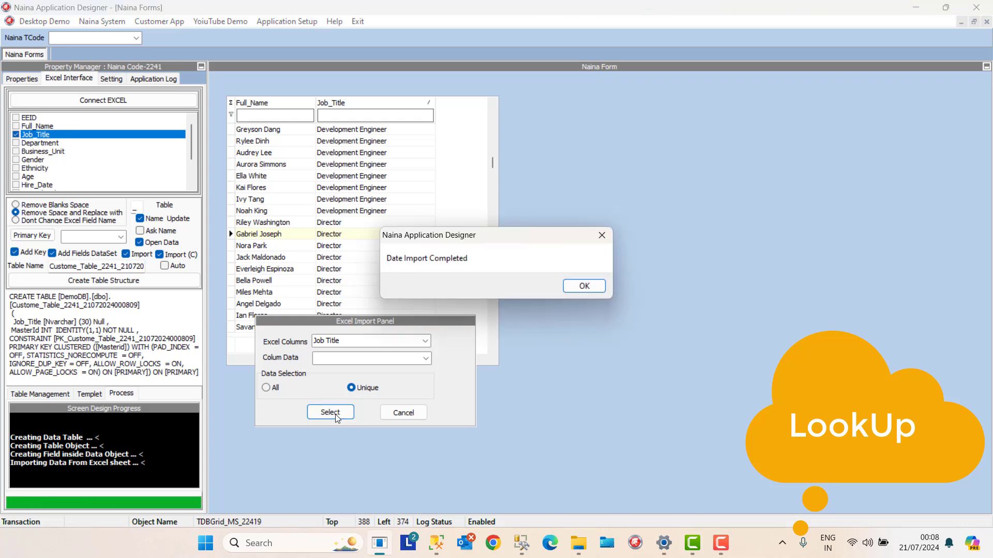
left_click(599, 284)
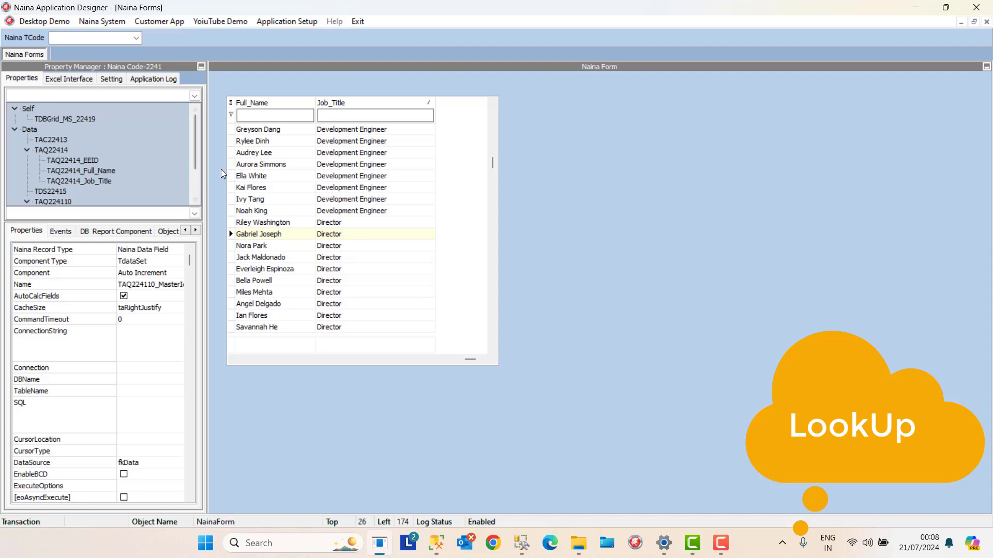
Step: Activate the TAQ224110 dataset of the job title table
left_click_drag(199, 151, 196, 188)
left_click(53, 160)
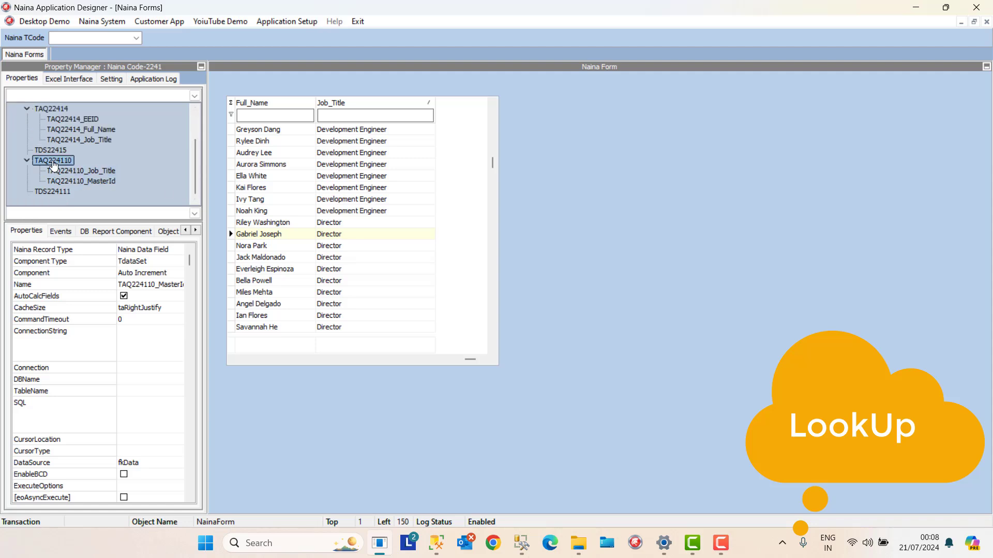
scroll(187, 480, "down", 5)
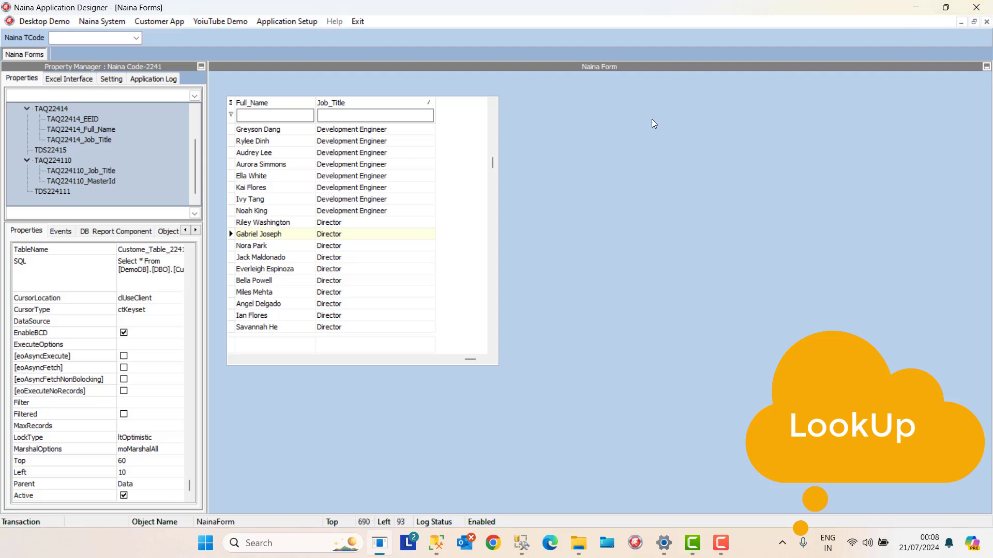
Step: Close the form designer and reopen the Lookup Fields form in Naina Forms
left_click(986, 21)
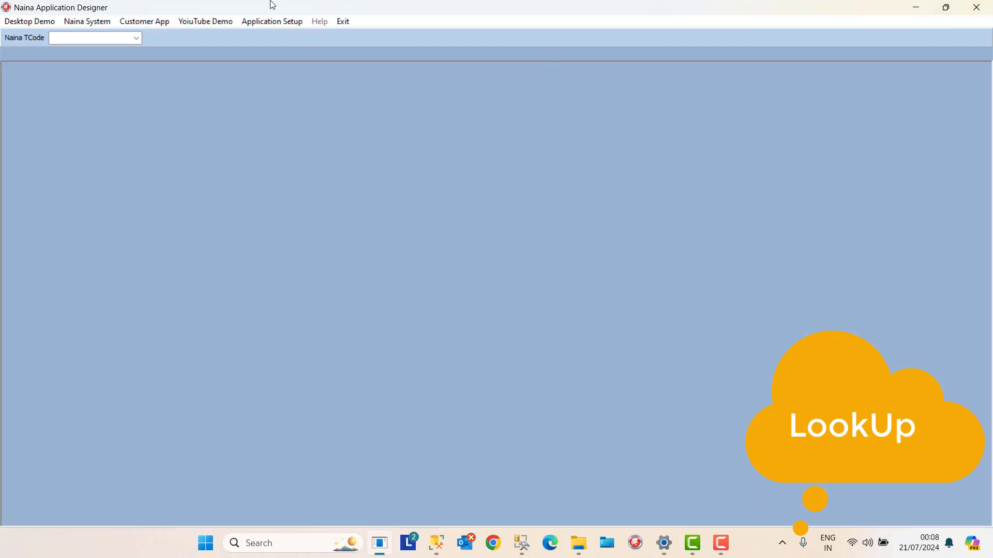
left_click(265, 23)
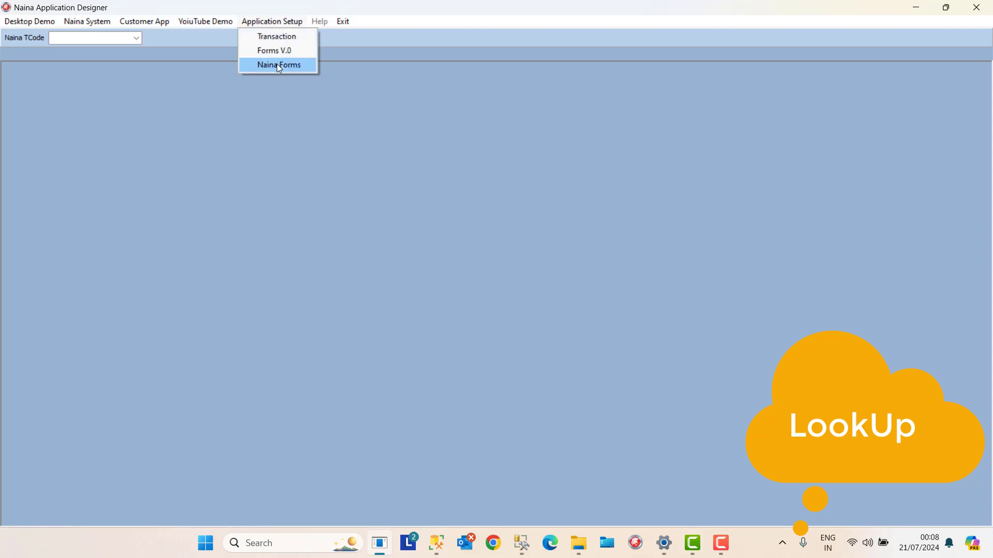
left_click(277, 64)
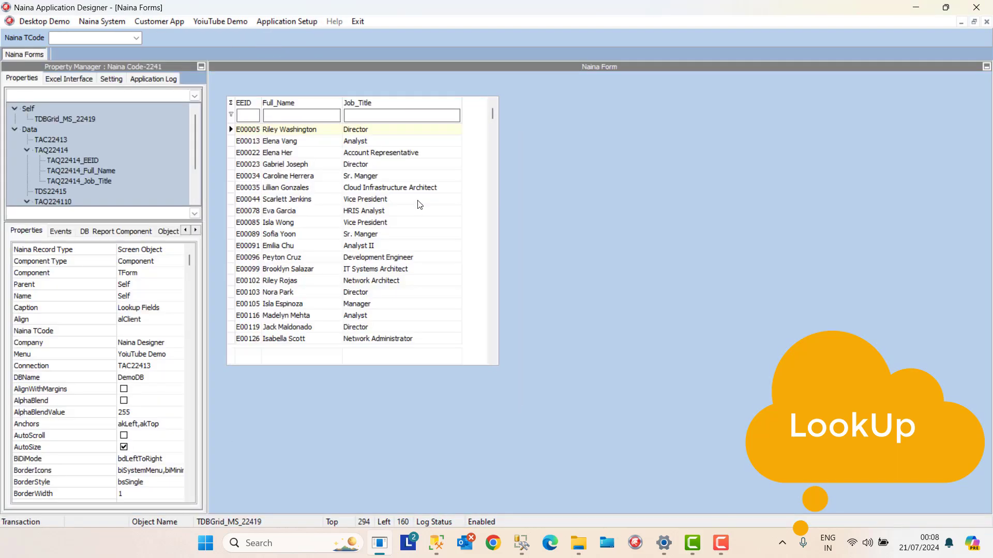
Step: Add a TrDBGrid_MS grid beside the employee grid and enlarge it to show several rows and columns
right_click(530, 96)
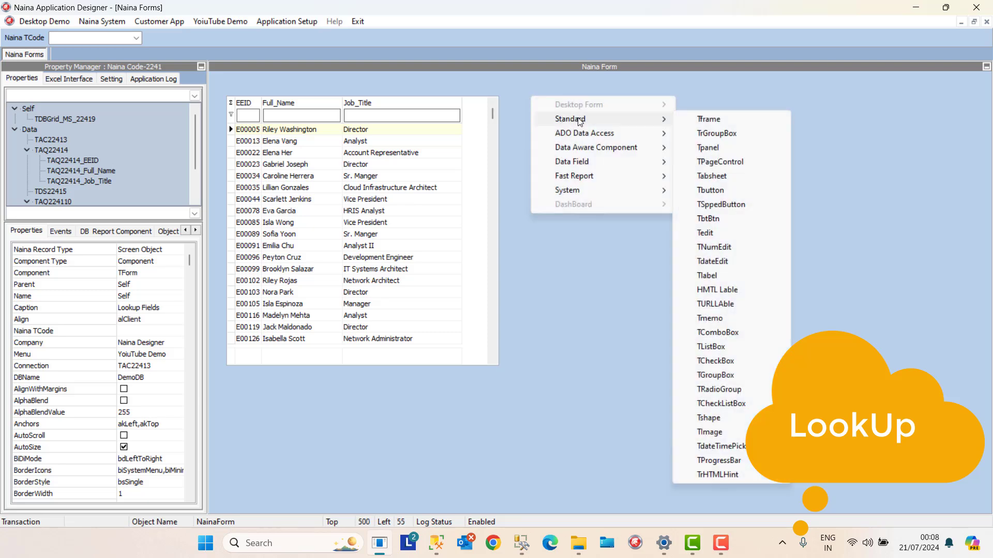
mouse_move(640, 149)
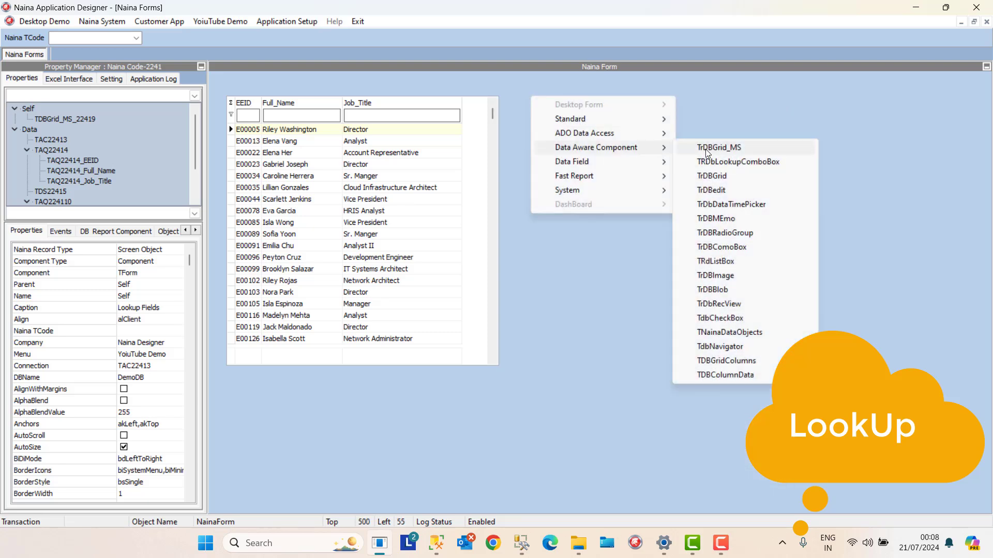
left_click(707, 151)
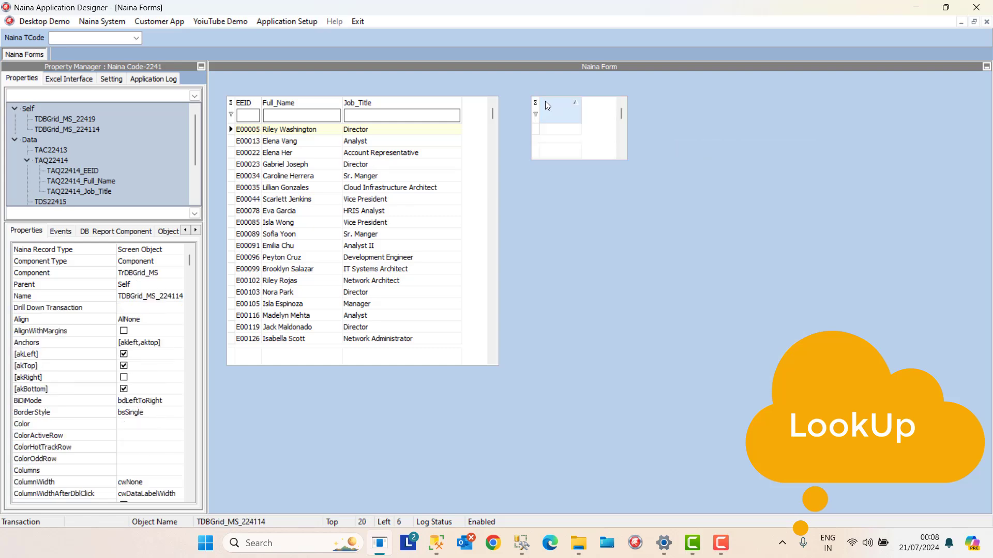
left_click_drag(605, 167, 761, 300)
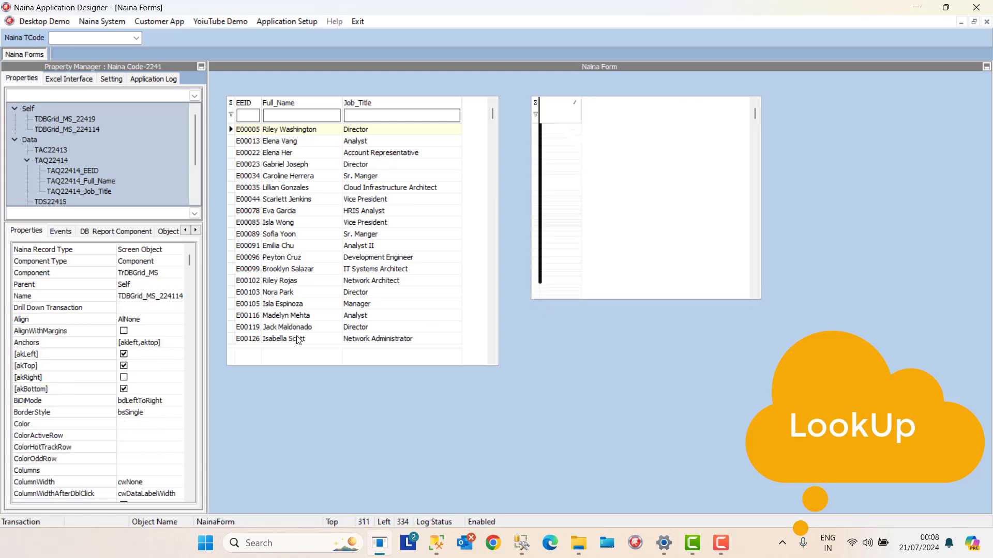
Step: Set the new grid's DataSource to TDS224111 and move the grid slightly closer to the employee grid
left_click(188, 404)
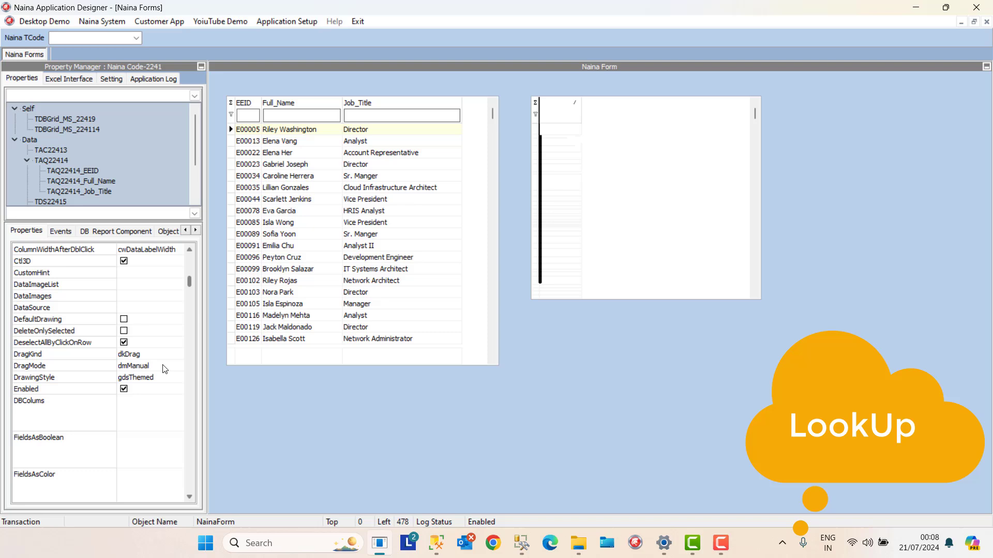
left_click(141, 309)
left_click(141, 309)
left_click(146, 326)
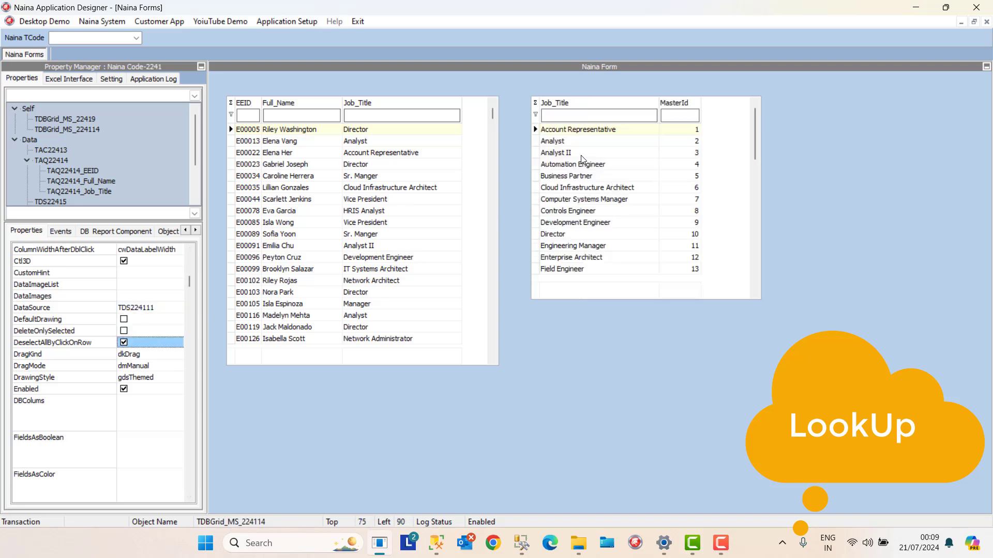
left_click_drag(588, 105, 570, 105)
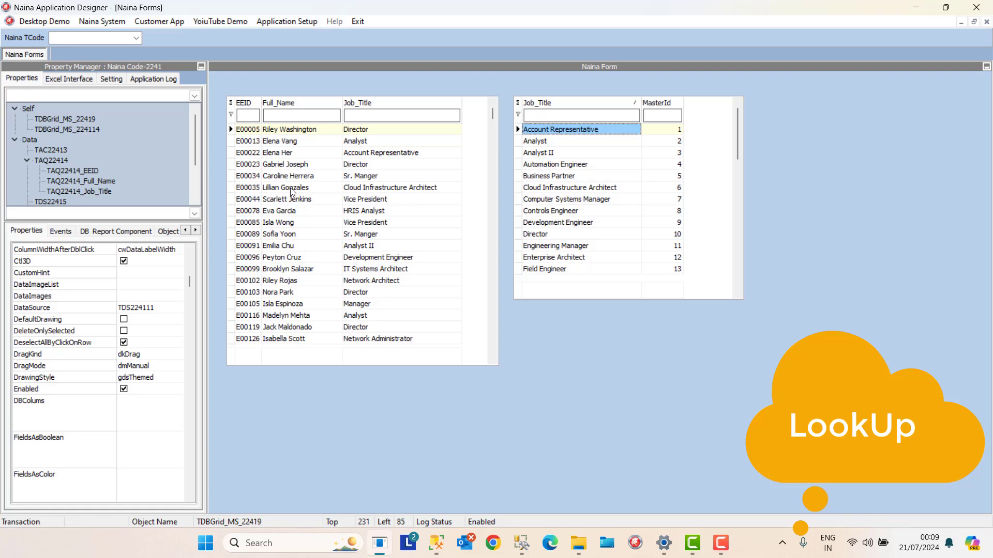
Step: In the Lookup Update settings, set Master Data to TAQ22414 and Master Field to Job_Title
left_click(197, 232)
left_click(197, 232)
left_click(196, 232)
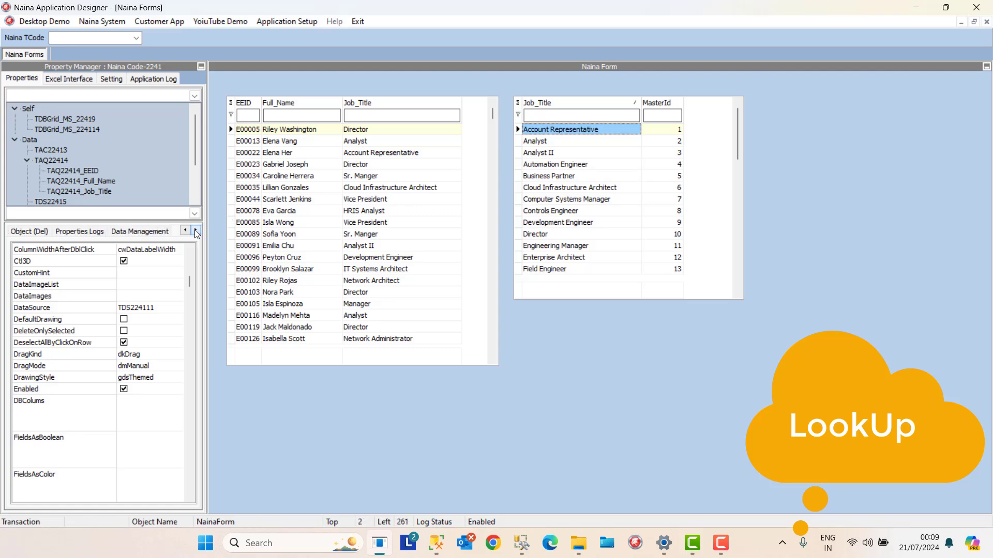
left_click(143, 233)
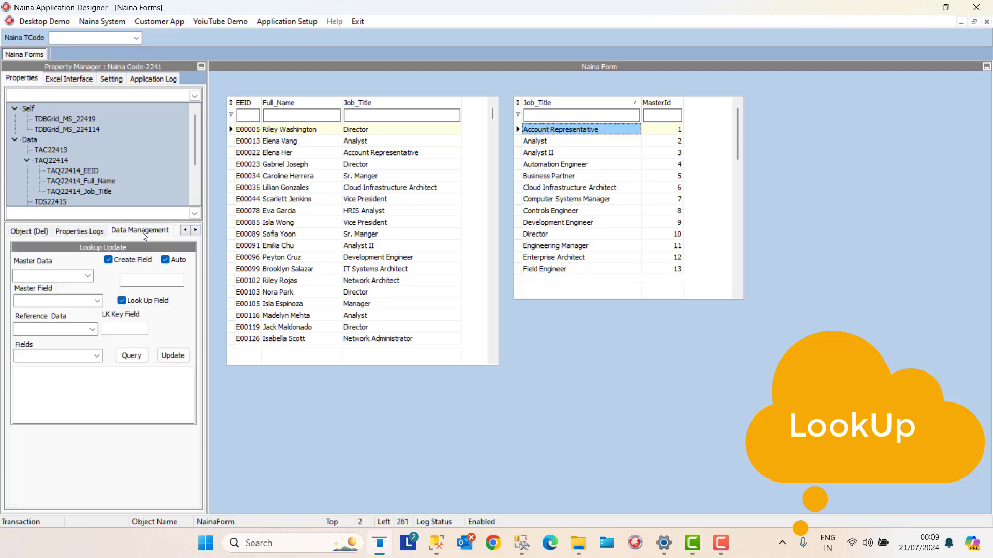
left_click(88, 278)
left_click(73, 286)
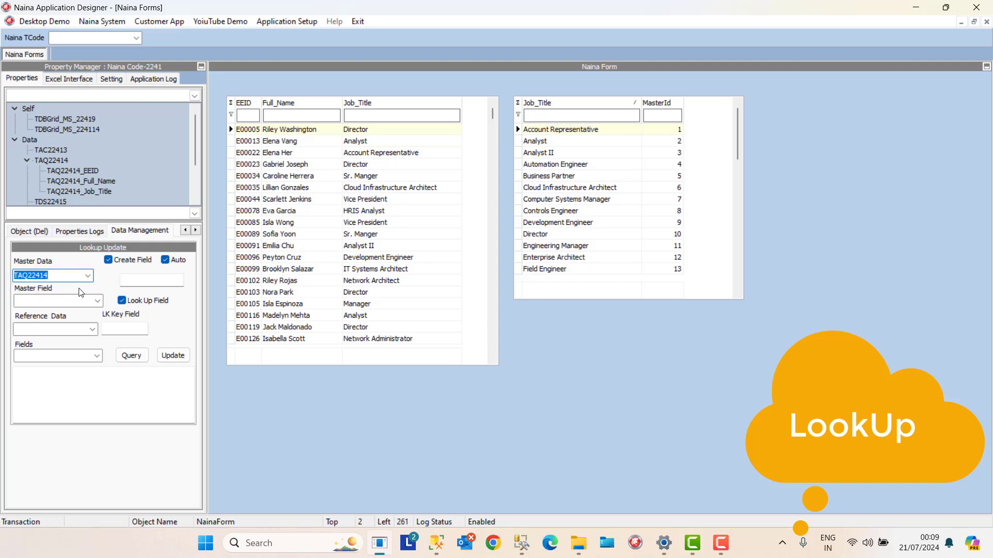
left_click(98, 302)
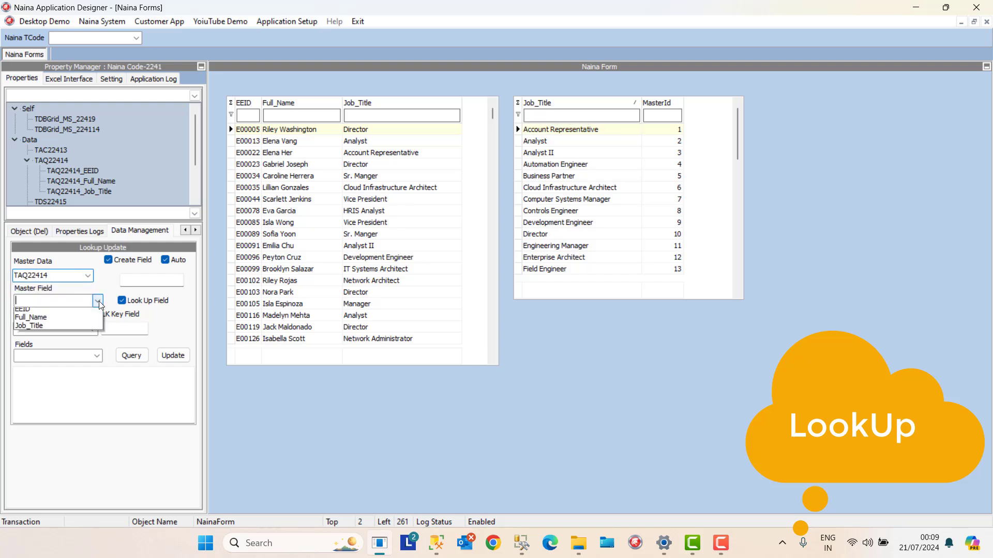
left_click(72, 322)
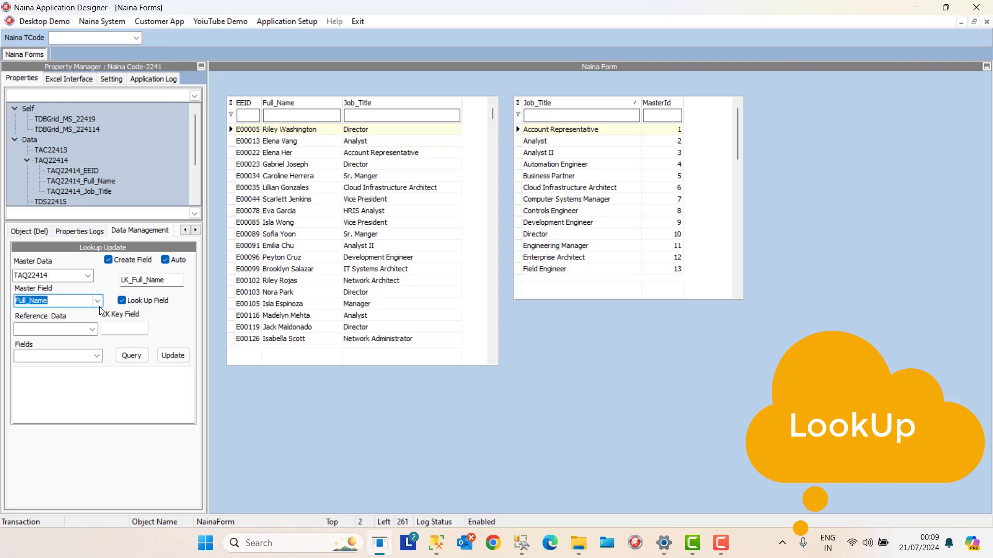
left_click(97, 301)
left_click(69, 328)
Step: Set the lookup's Reference Data to TAQ224110, its field to Job_Title and the LK Key Field to MasterID
left_click(92, 328)
left_click(77, 350)
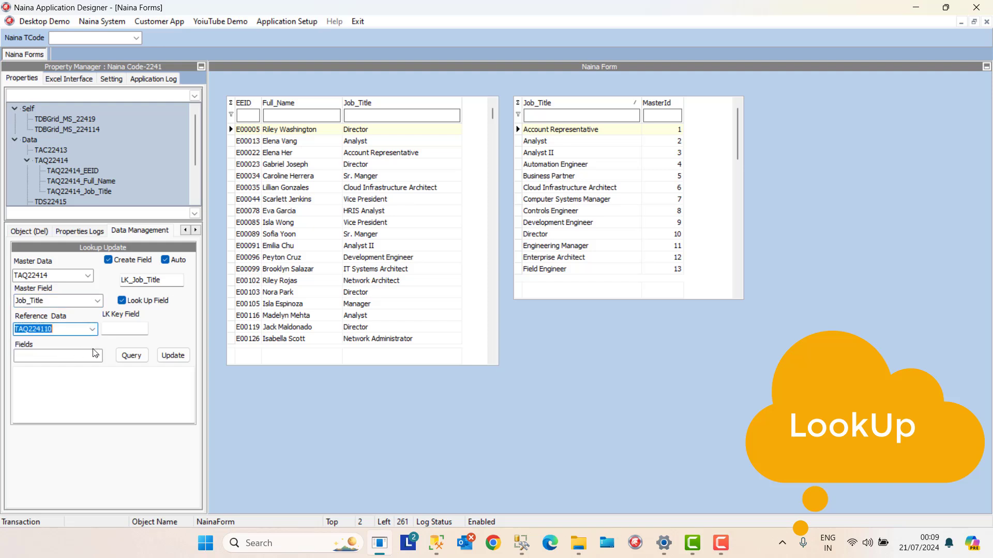
left_click(97, 356)
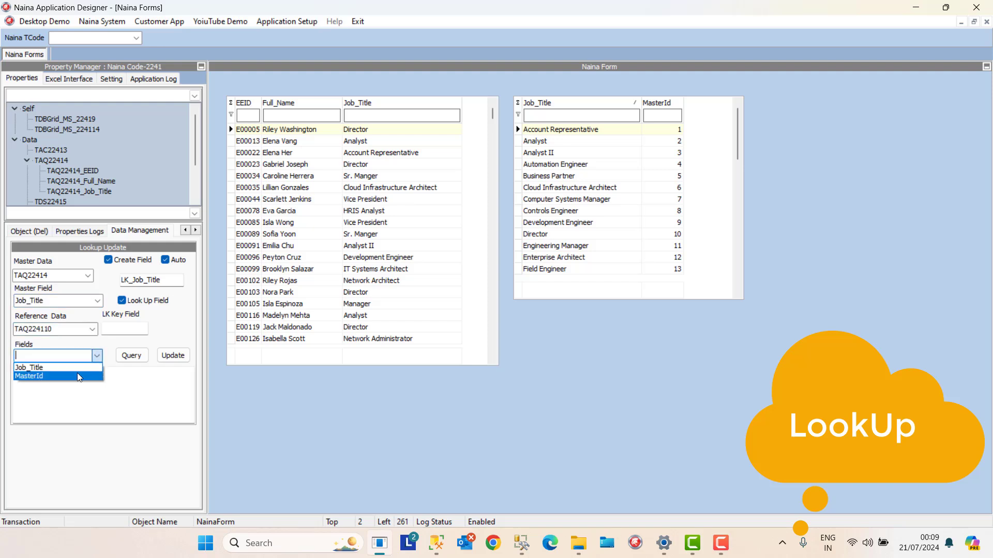
left_click(30, 367)
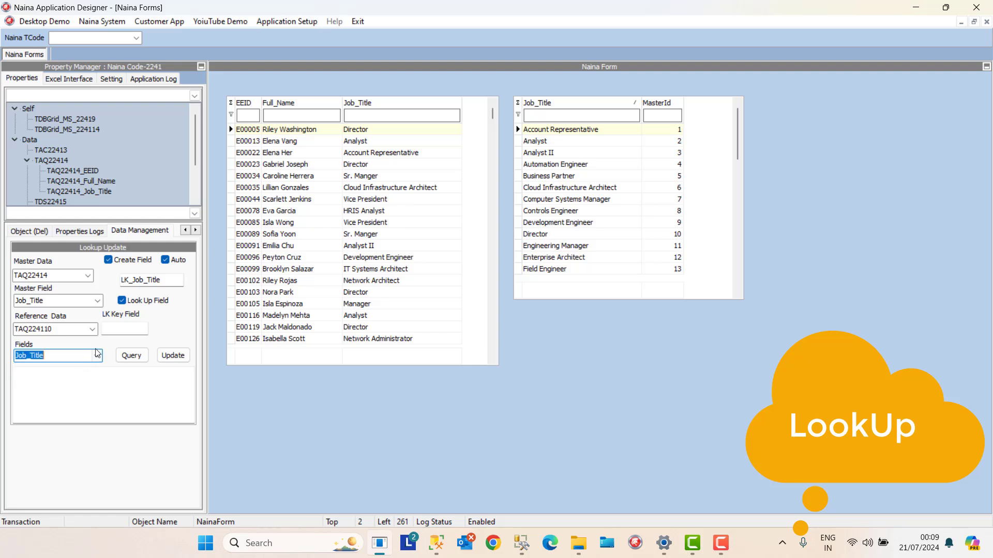
left_click(132, 329)
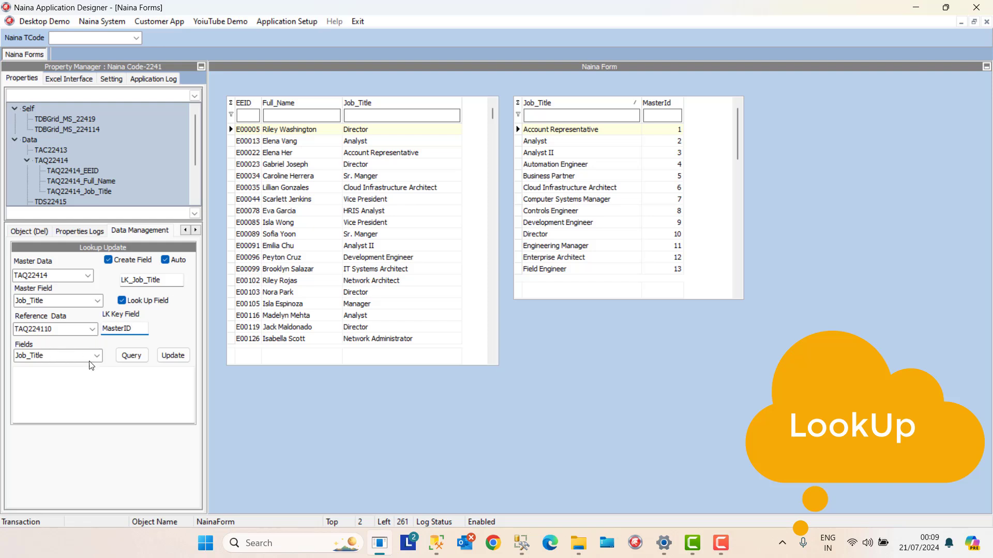
Step: Run the lookup update to create the LK_Job_Title data field and its lookup field, acknowledging the messages
left_click(166, 357)
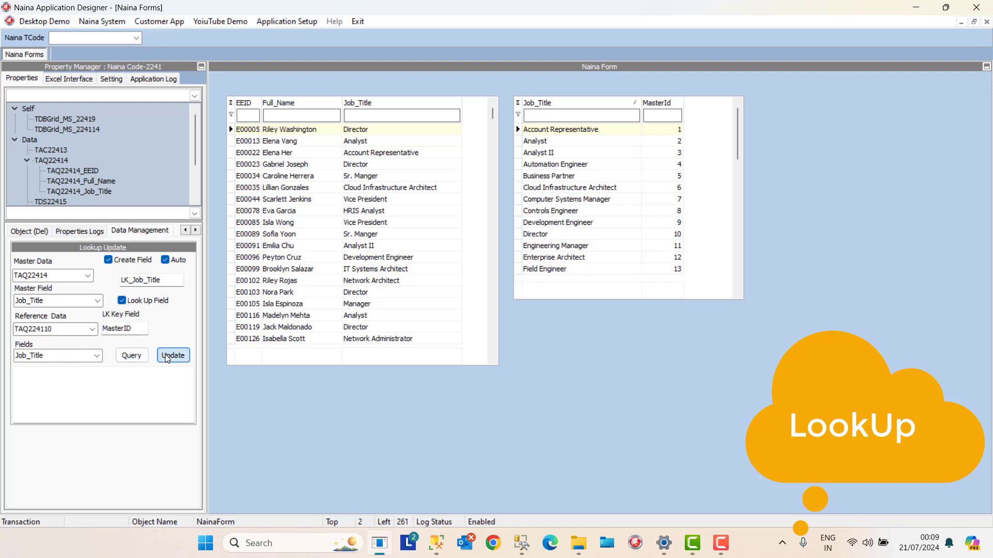
left_click(580, 284)
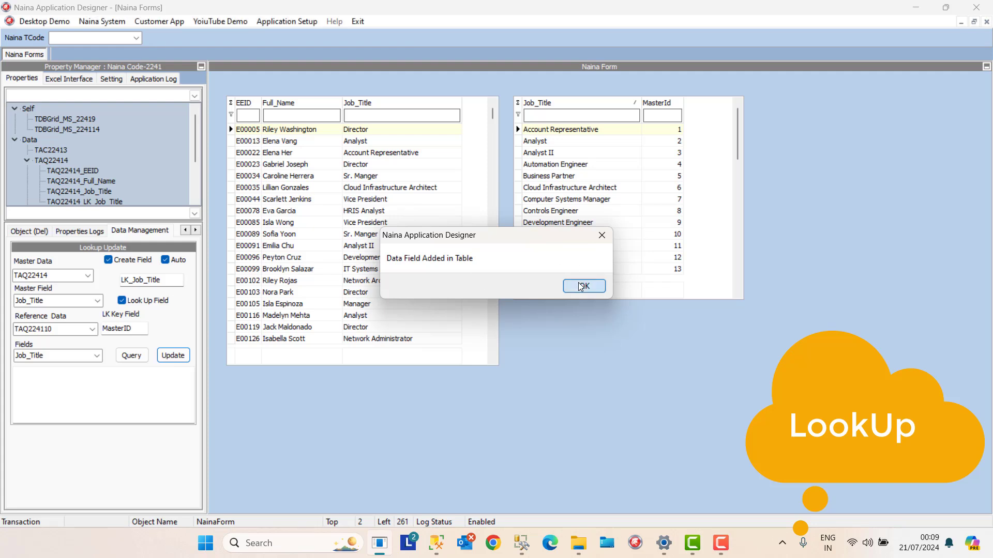
left_click(580, 287)
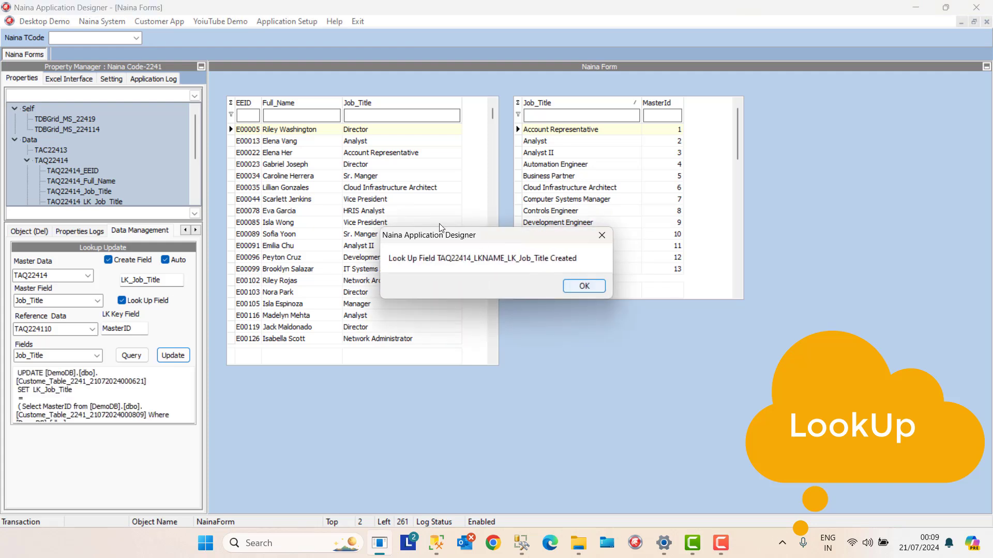
left_click(575, 287)
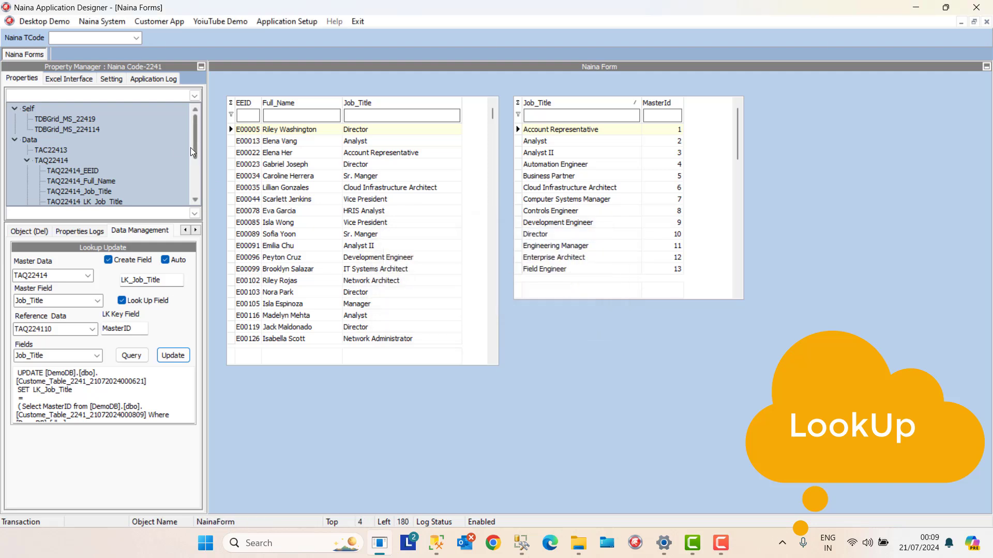
Step: Inspect the properties of the TAQ22414_LK_Job_Title and TAQ22414_LKNAME_LK_Job_Title fields
left_click_drag(197, 151, 197, 166)
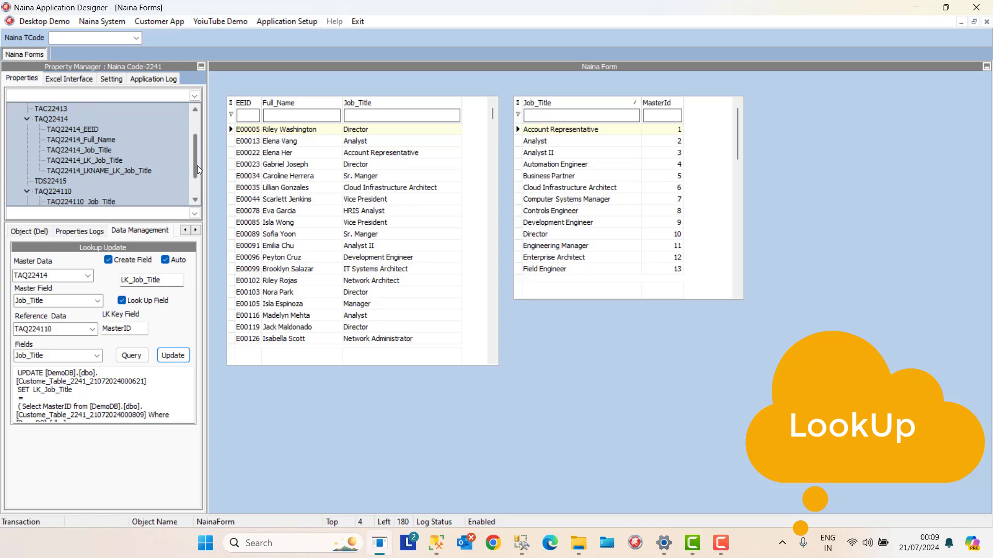
left_click(116, 161)
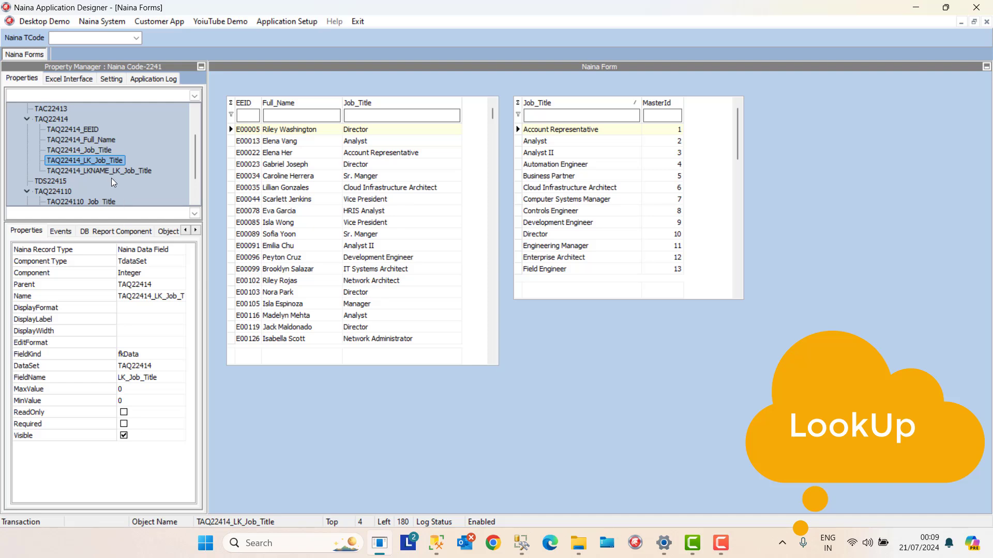
left_click(107, 173)
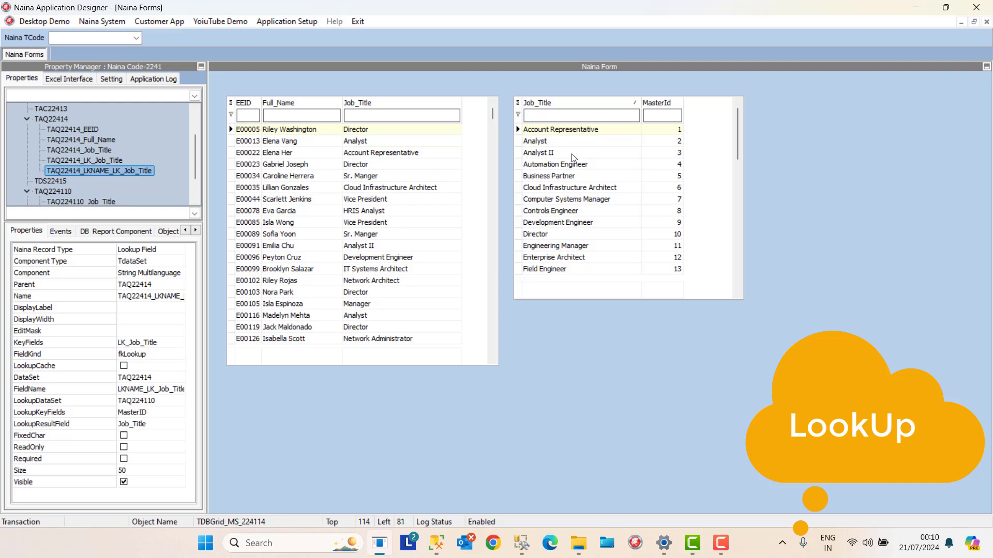
Step: Deactivate and reactivate the TAQ22414 dataset to refresh the employee grid
left_click(248, 107)
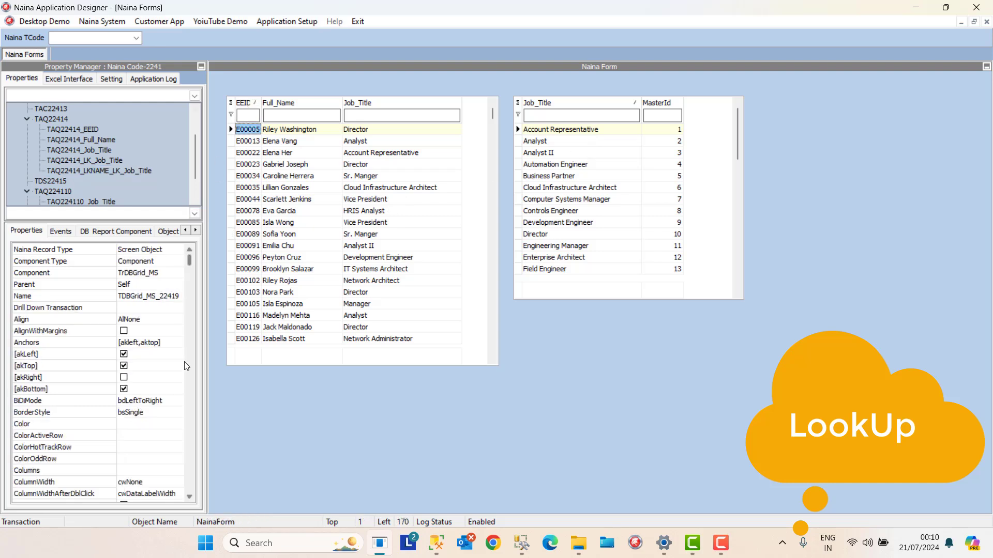
left_click(51, 119)
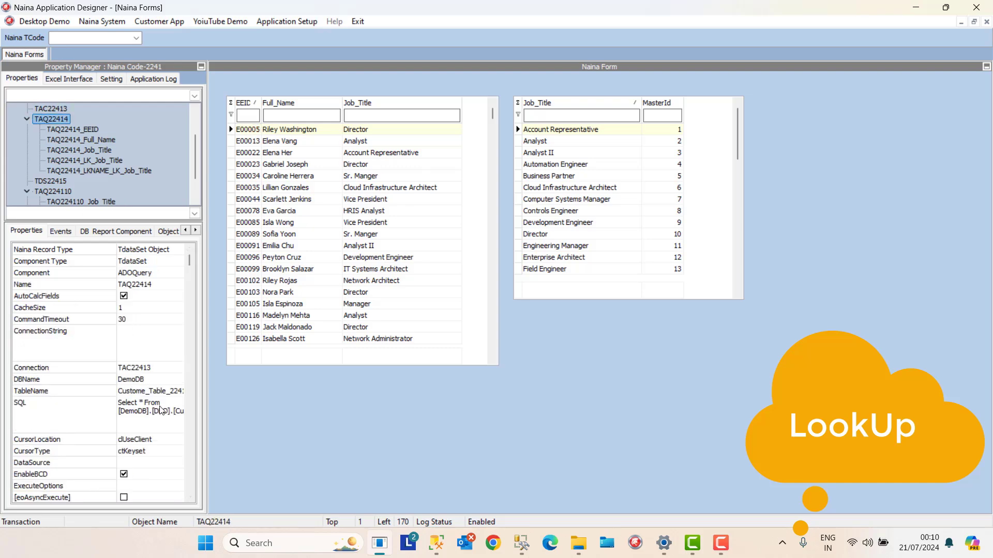
scroll(186, 486, "down", 4)
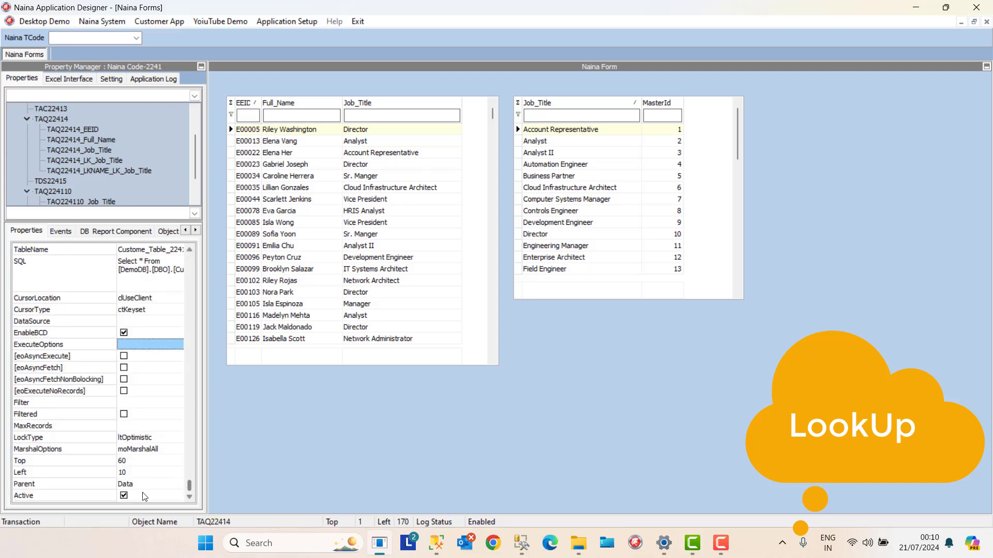
left_click(124, 496)
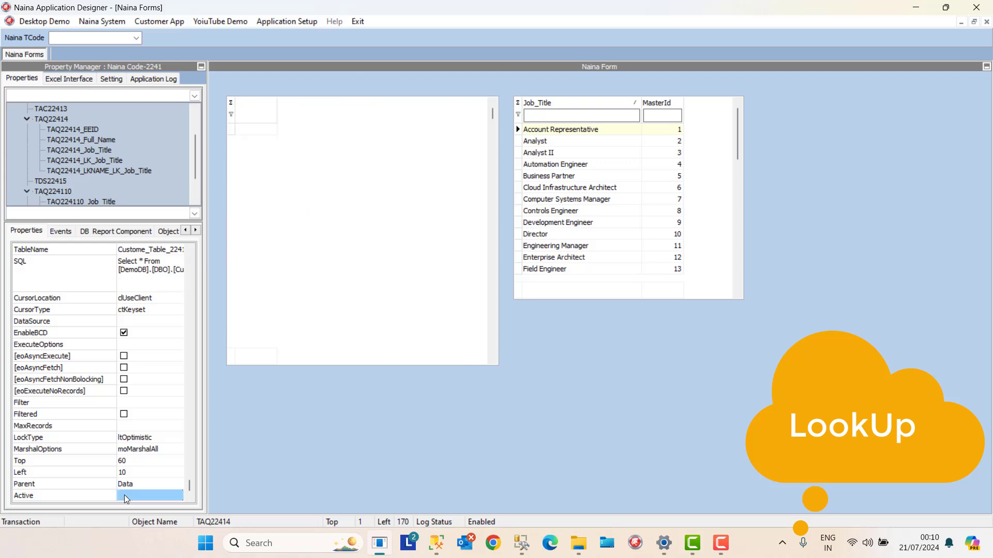
left_click(124, 496)
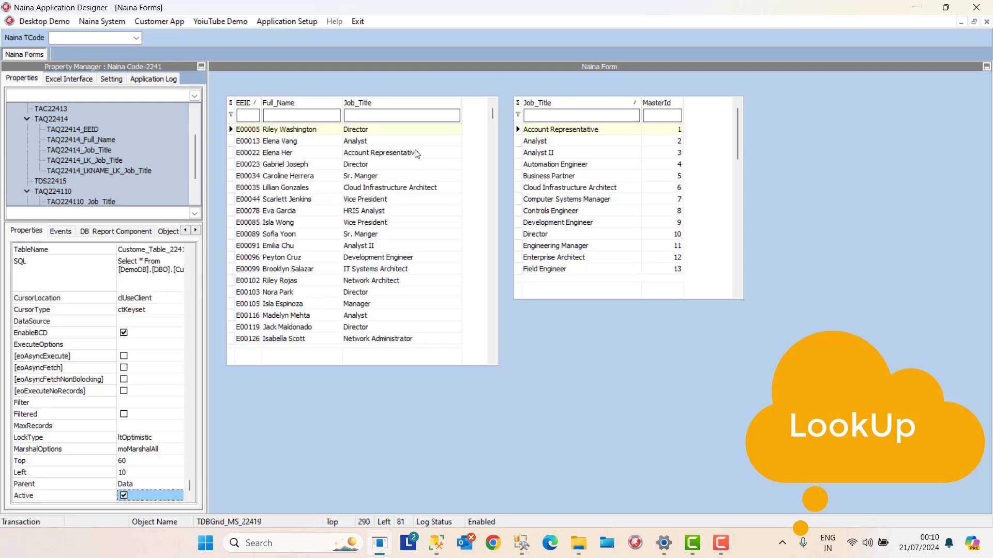
Step: Check the dataset fields and grid columns in the employee grid's column editor, and close it without changes
left_click(322, 186)
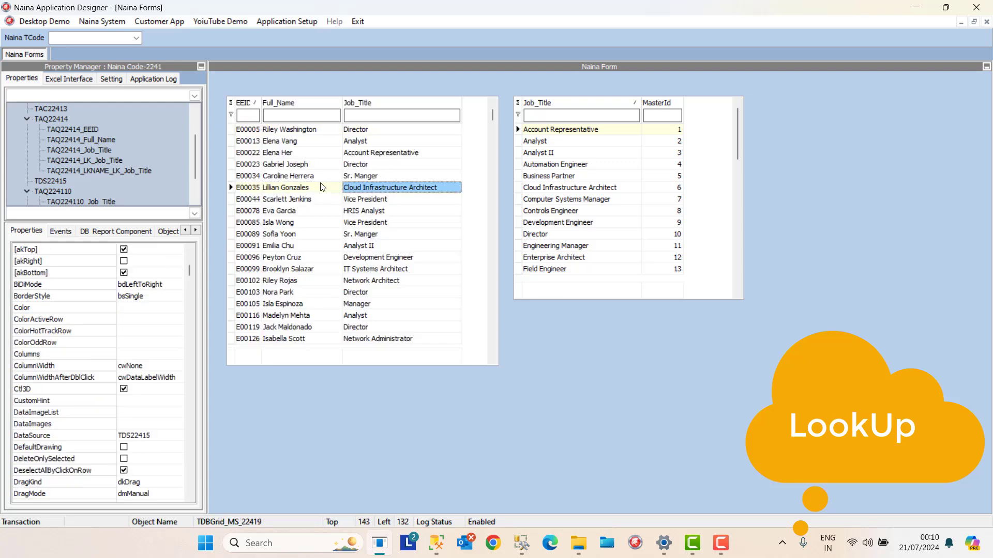
key("Left")
key("Left")
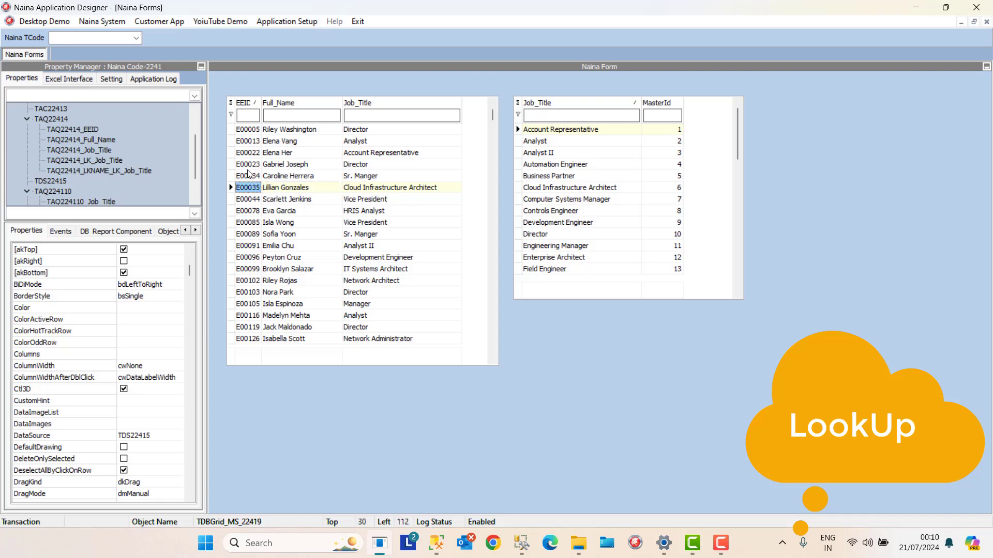
left_click(248, 165)
right_click(248, 165)
left_click(272, 207)
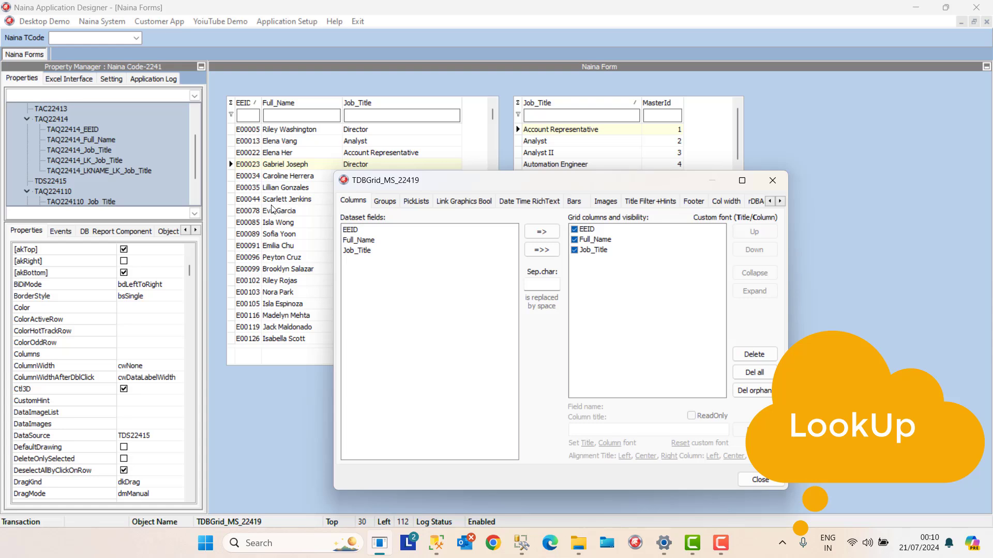
left_click(759, 479)
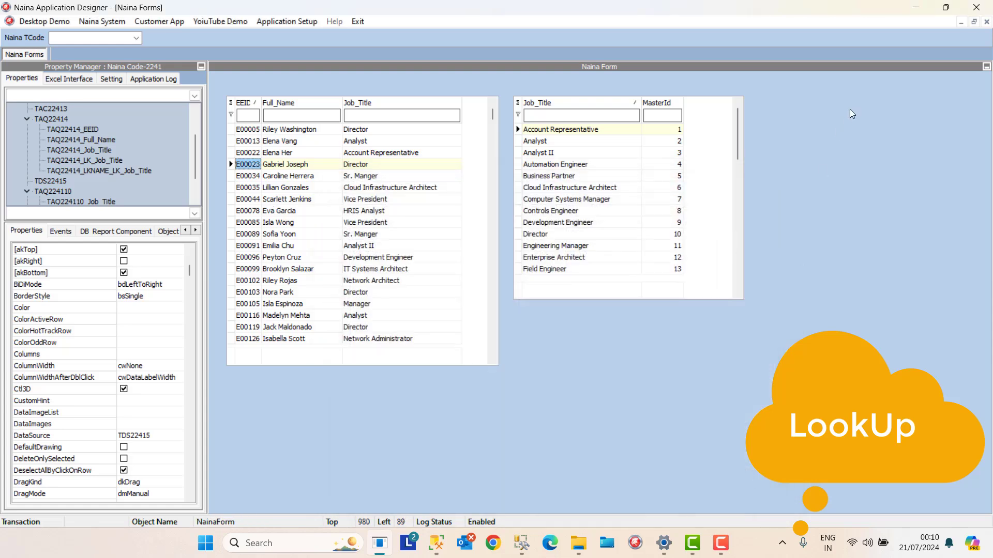
Step: Close the form designer and reopen Naina Forms to reload the Lookup Fields form
left_click(985, 22)
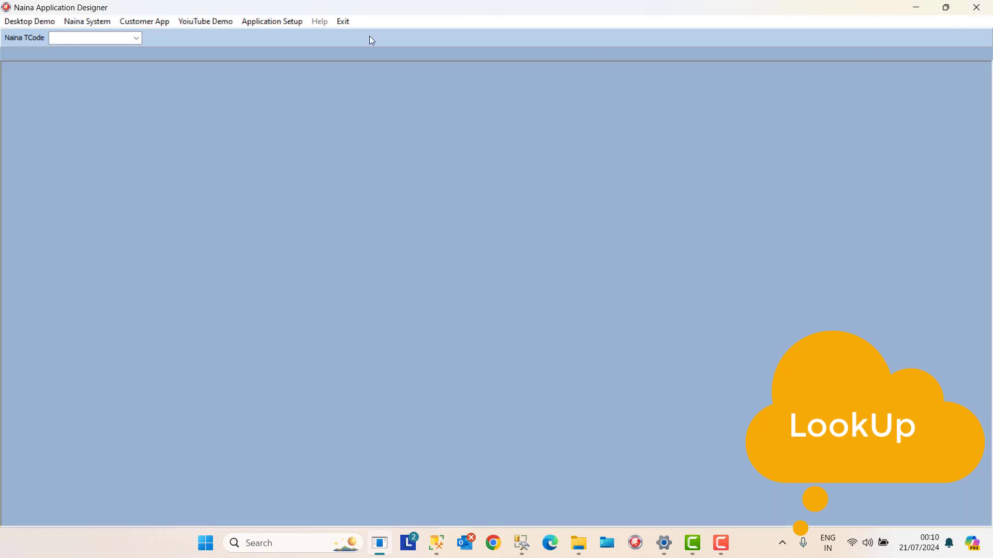
left_click(270, 21)
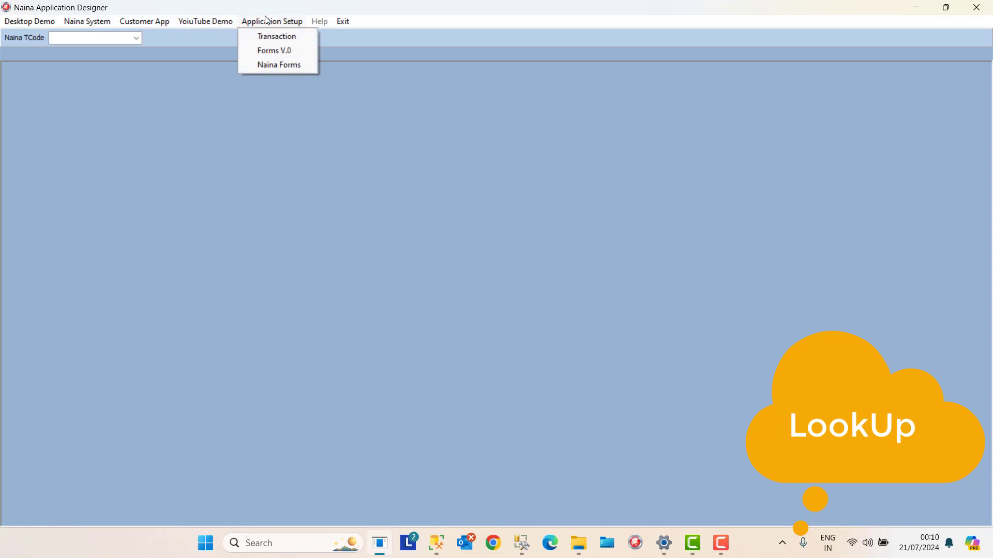
left_click(274, 63)
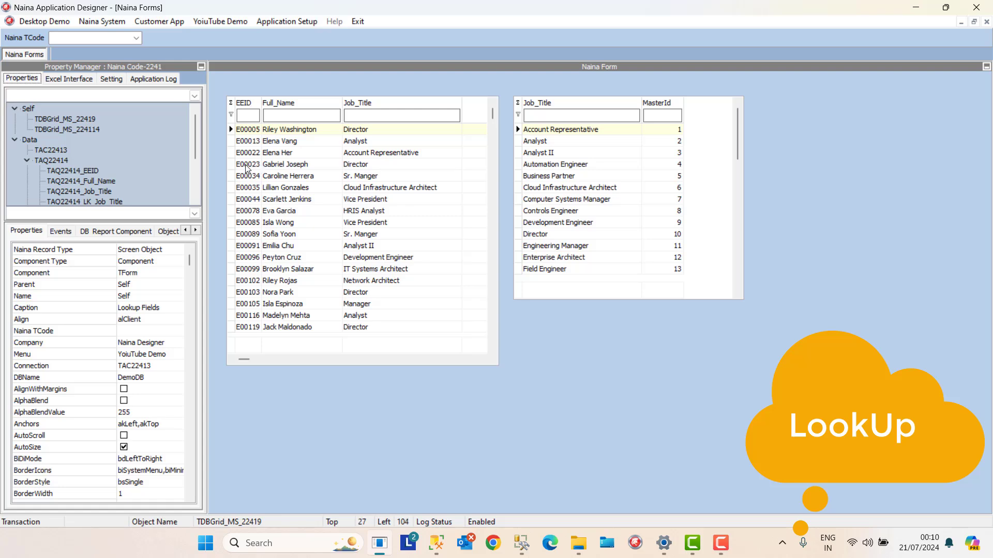
Step: Add the LK_Job_Title and LKNAME_LK_Job_Title columns to the employee grid and delete its blank column
right_click(234, 168)
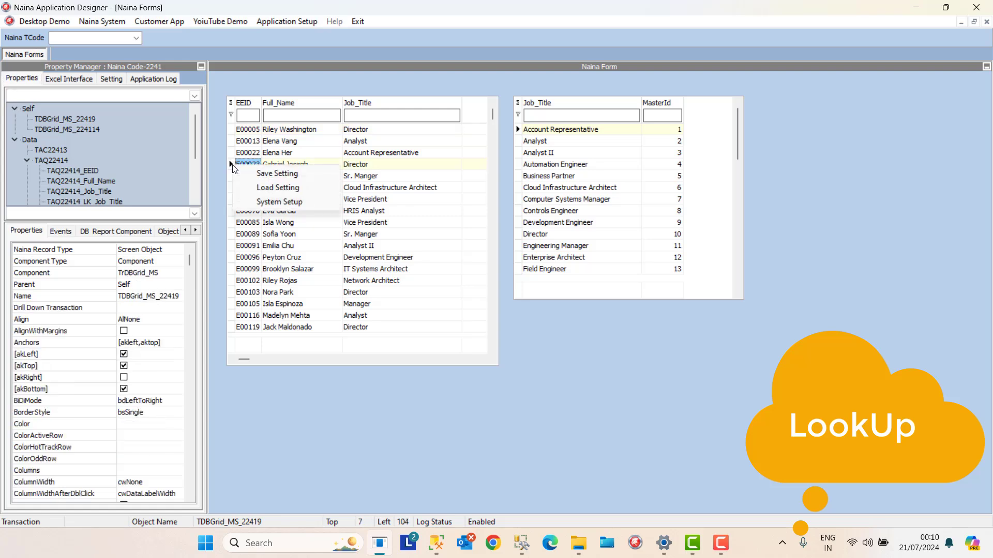
left_click(279, 202)
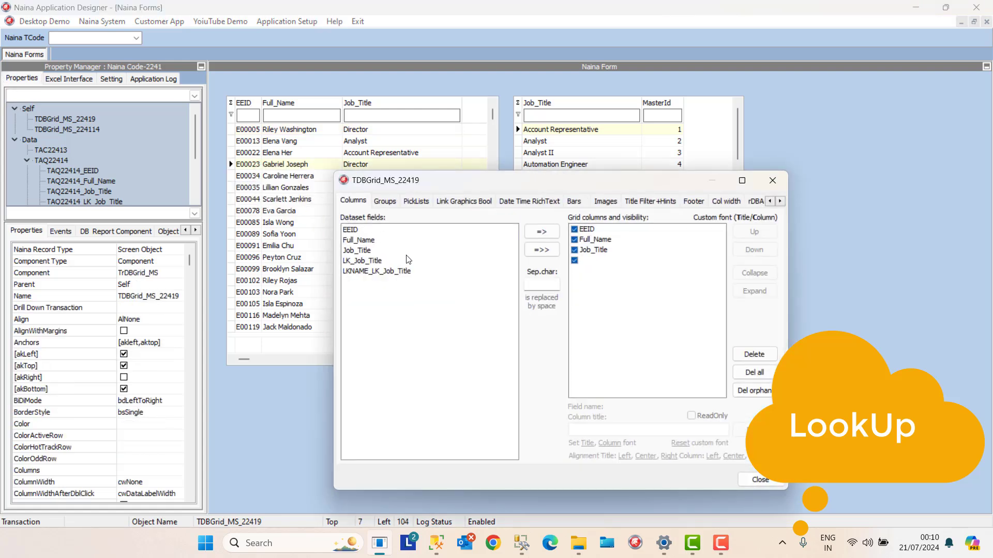
left_click(373, 262)
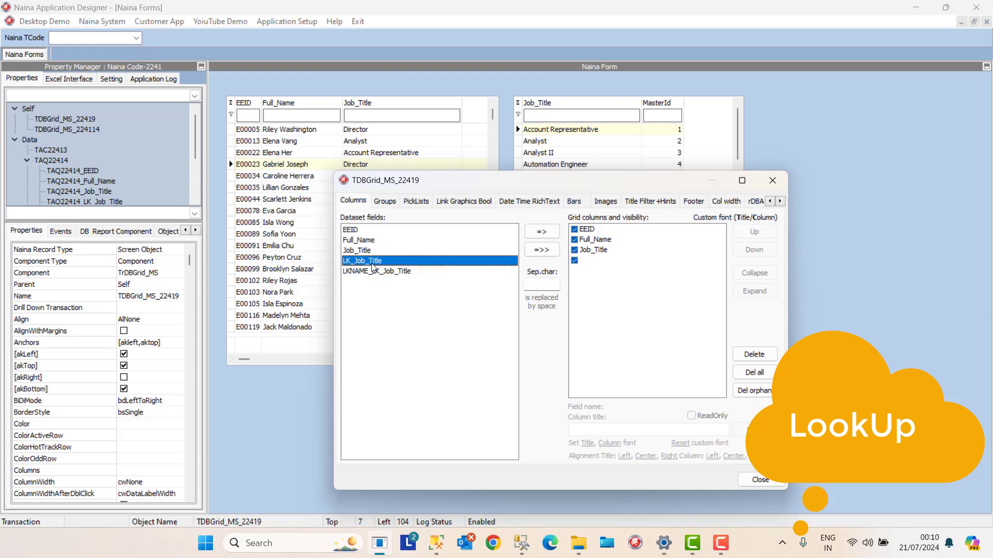
left_click(542, 231)
left_click(413, 272)
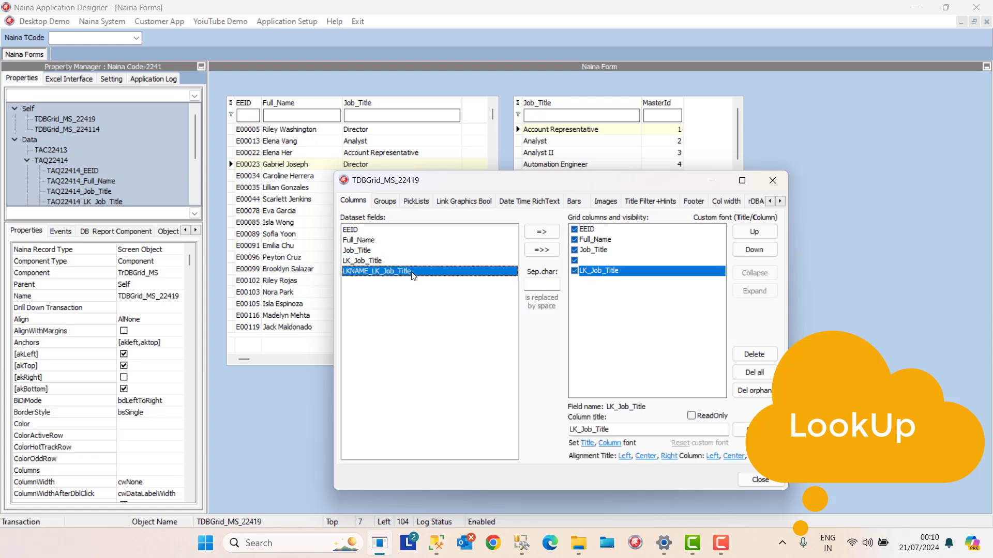
left_click(540, 234)
left_click(595, 262)
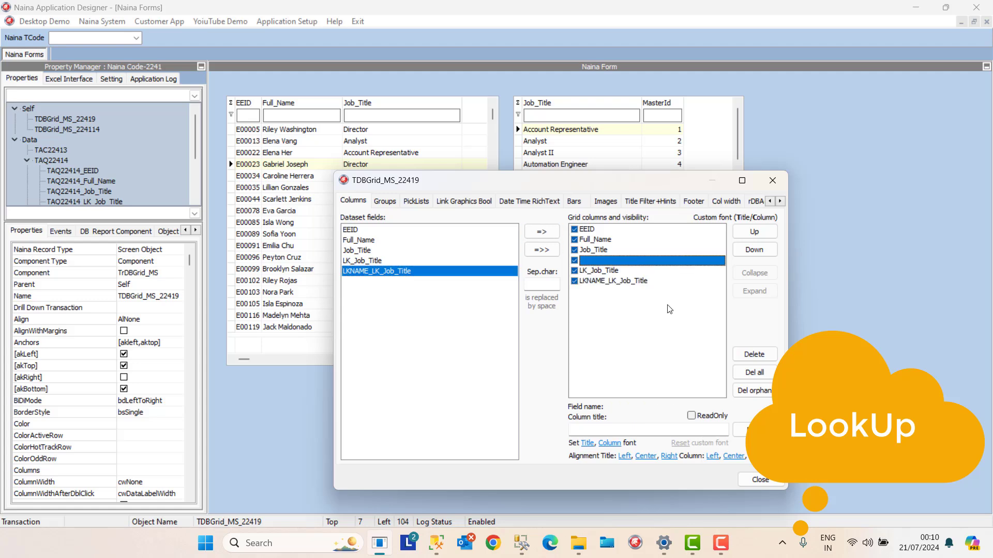
left_click(754, 355)
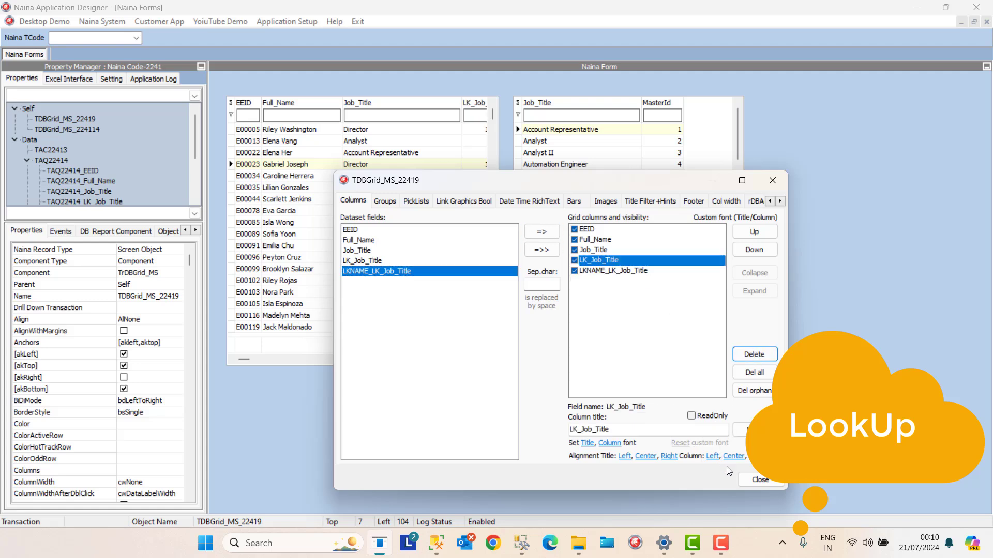
left_click(755, 479)
Step: Move the job title grid farther right on the form and enlarge the employee grid to show all its columns
left_click(600, 111)
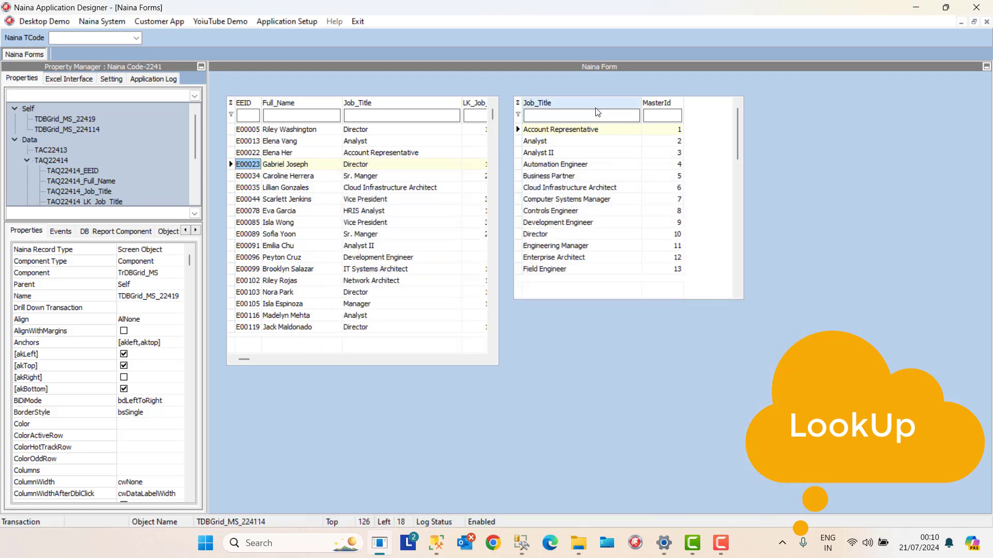
left_click_drag(634, 109, 754, 104)
left_click(253, 106)
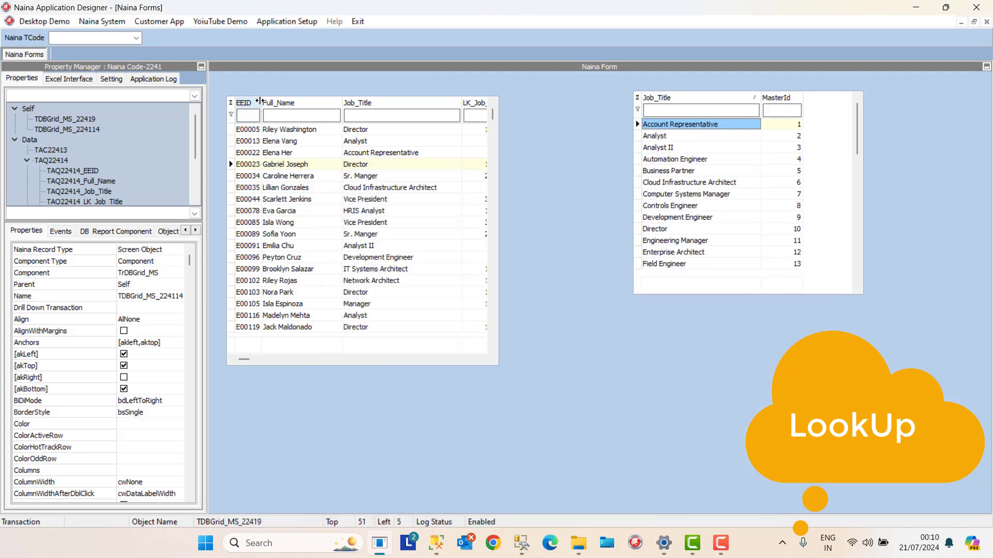
left_click_drag(252, 104, 636, 415)
left_click(694, 107)
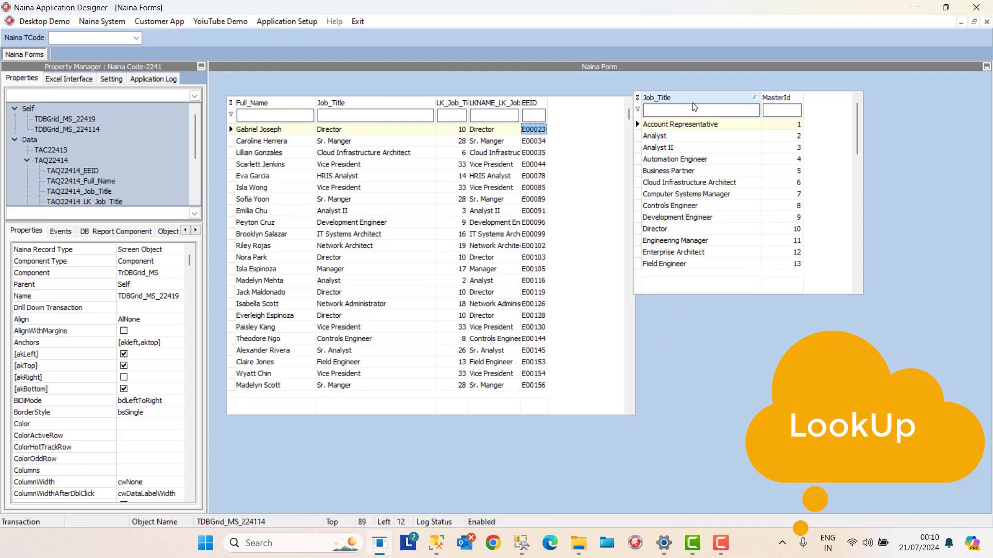
left_click_drag(691, 102, 754, 103)
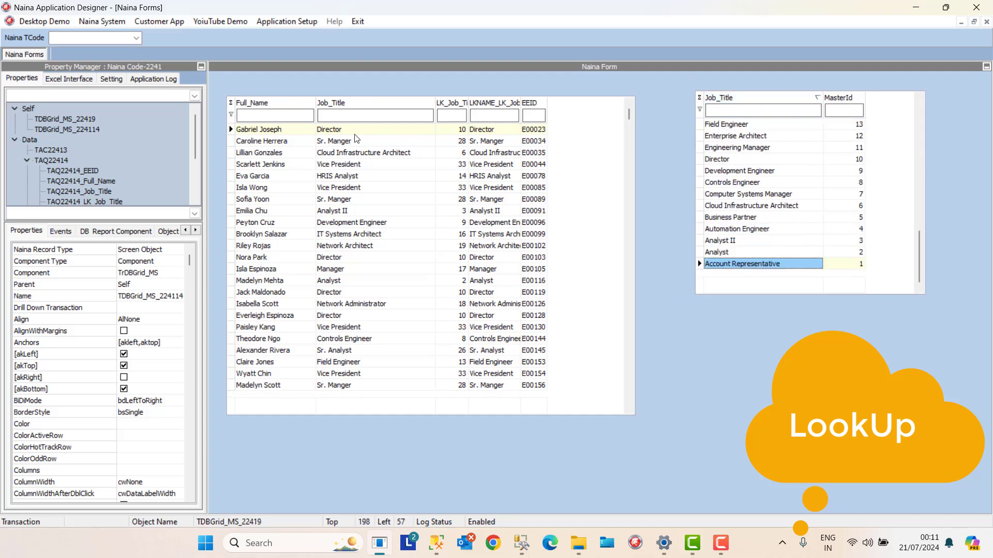
left_click(283, 116)
left_click_drag(636, 416, 723, 452)
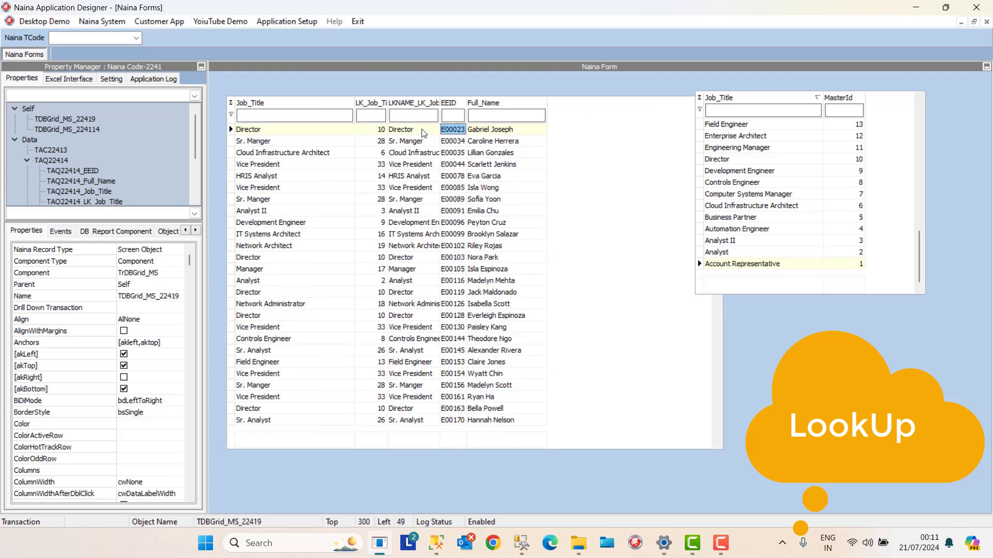
Step: Widen the LKNAME_LK_Job_Title and LK_Job_Title columns in the employee grid to show their full headings
left_click(421, 129)
left_click(428, 140)
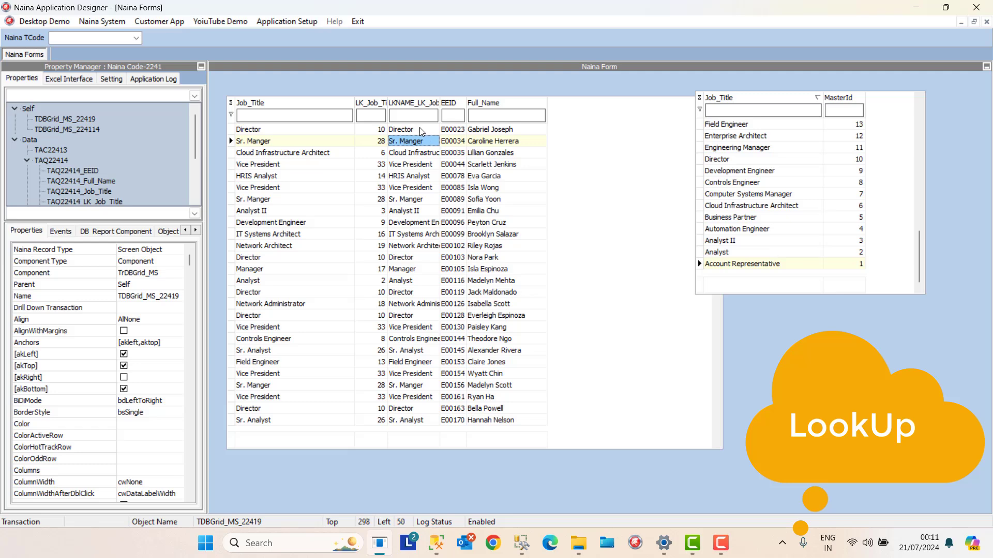
left_click(383, 130)
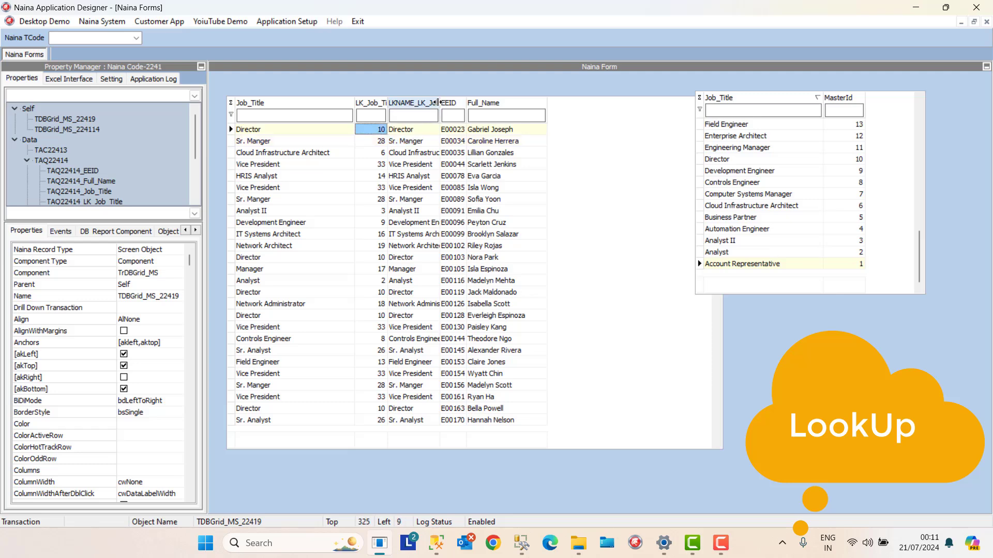
left_click_drag(438, 102, 521, 103)
left_click_drag(387, 106, 455, 106)
Step: Change the first employee's LKNAME_LK_Job_Title value to Enterprise Architect and compare the lookup and original title columns
left_click(492, 132)
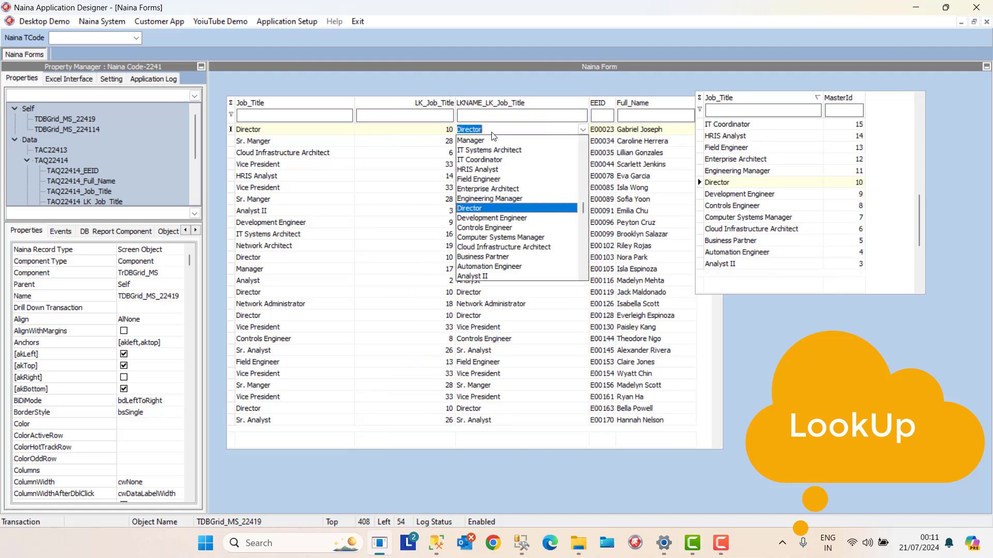
left_click(582, 266)
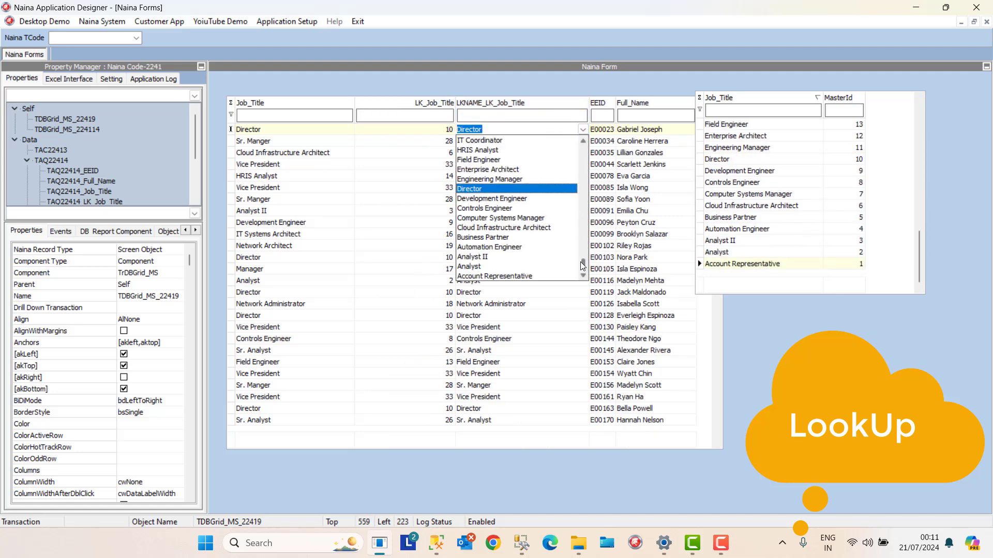
left_click(512, 170)
left_click(520, 201)
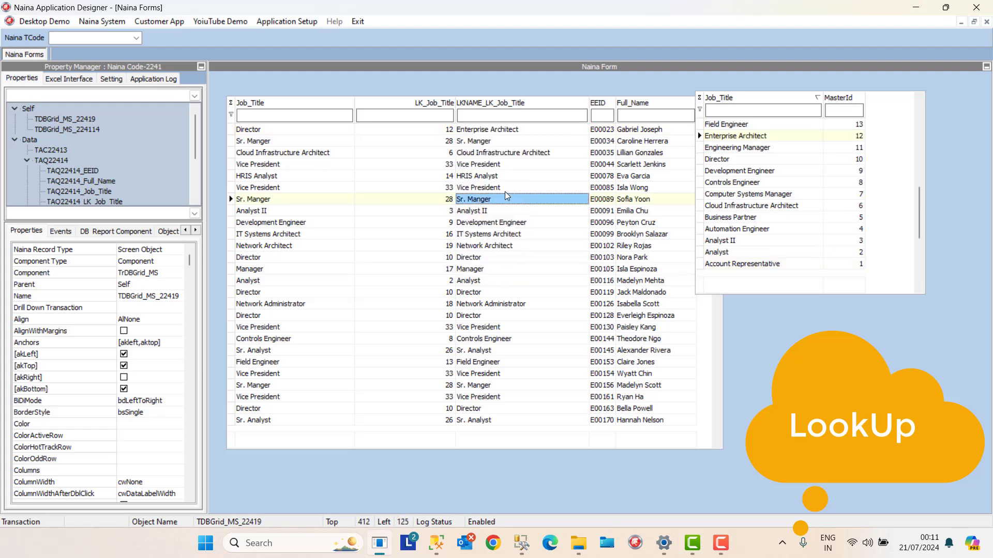
left_click(389, 155)
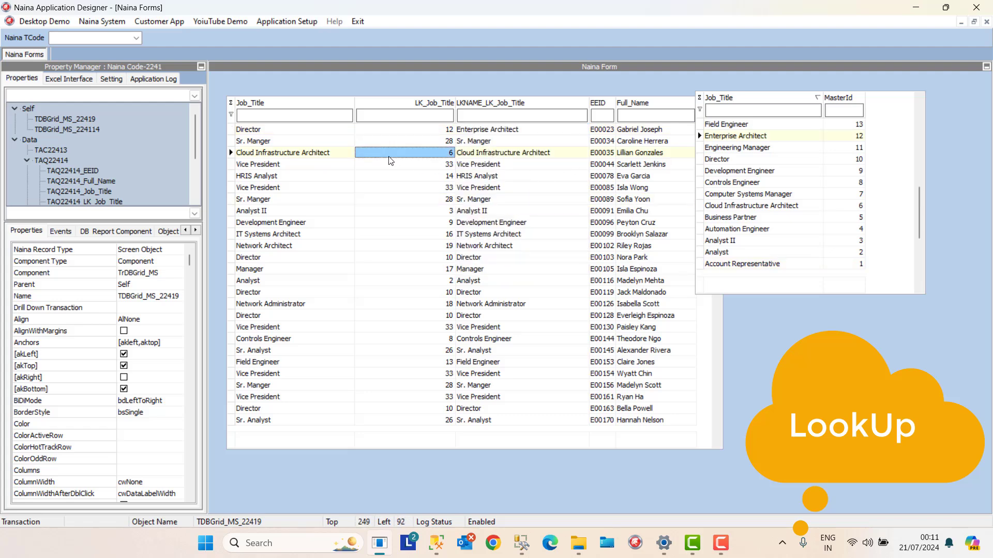
key("Left")
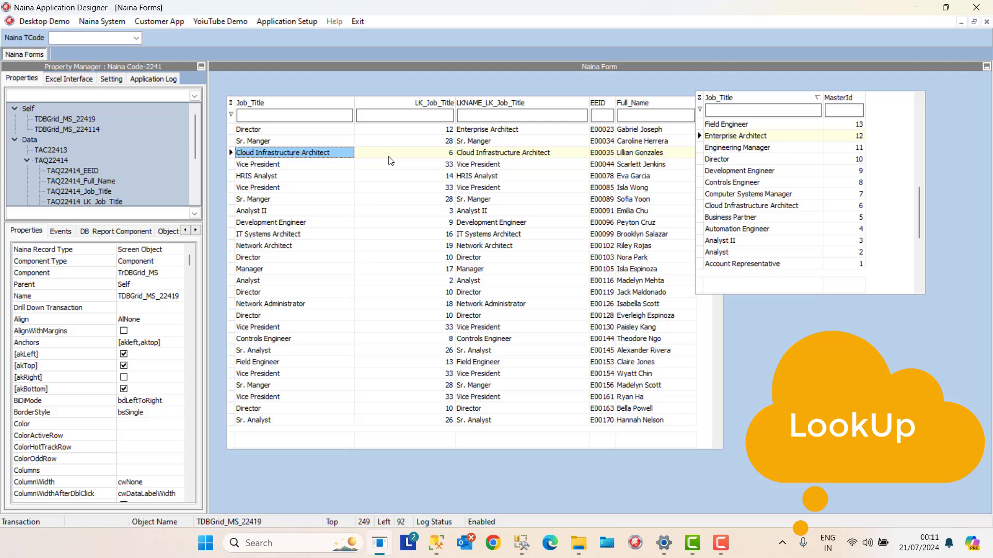
Step: Delete the original Job_Title column from the employee grid in its column editor
left_click(278, 133)
right_click(277, 132)
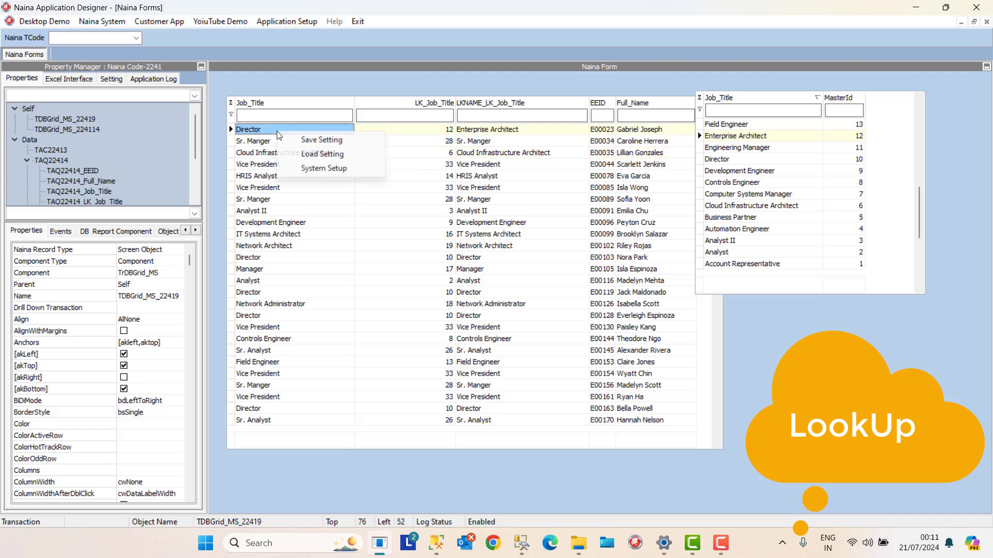
left_click(309, 166)
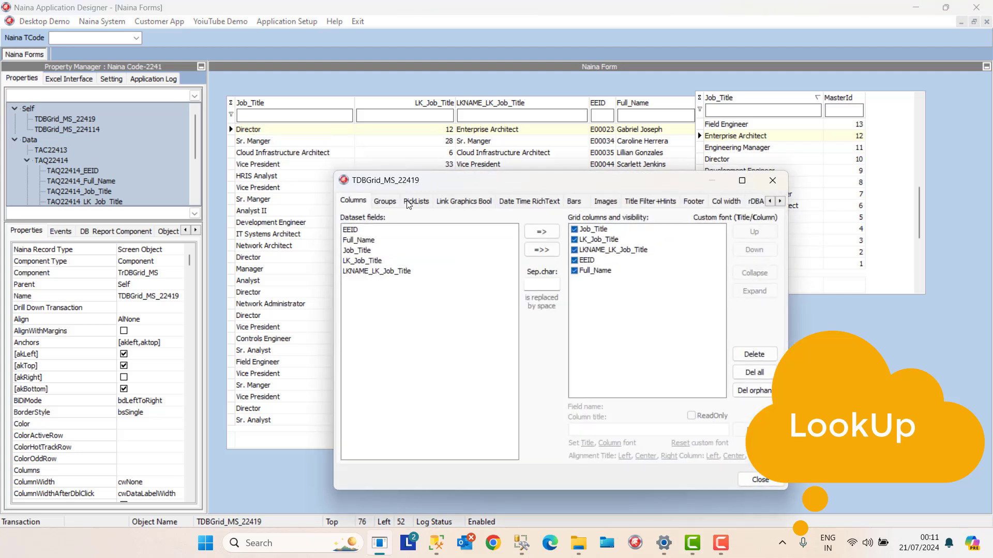
left_click(598, 231)
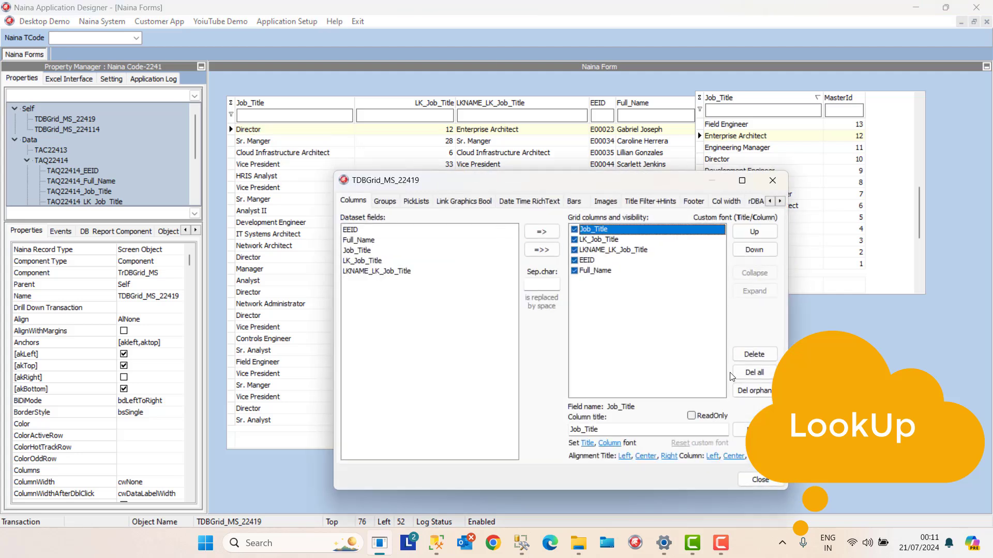
left_click(754, 354)
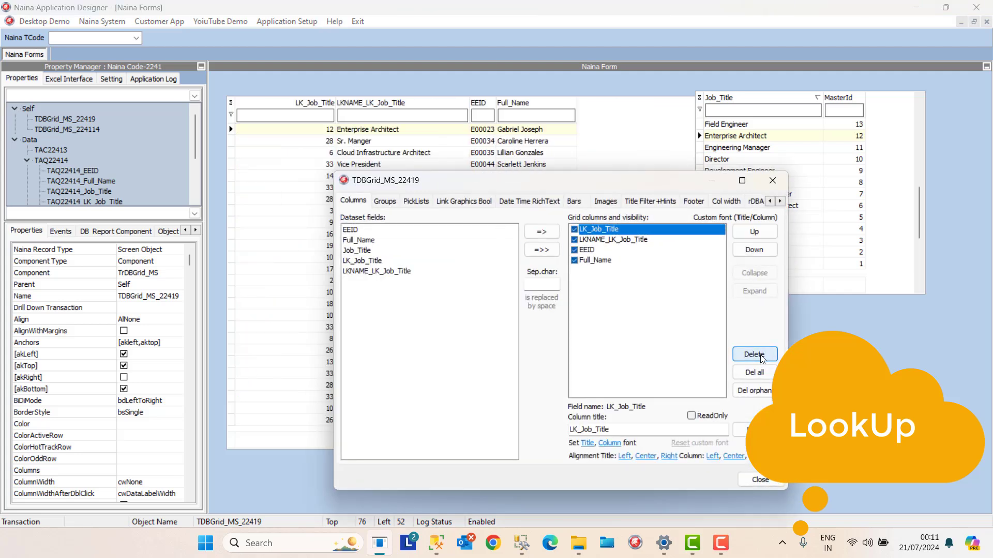
Step: Reorder the employee grid columns so EEID comes first and Full_Name moves up toward second place
left_click(596, 251)
left_click(754, 231)
left_click(754, 232)
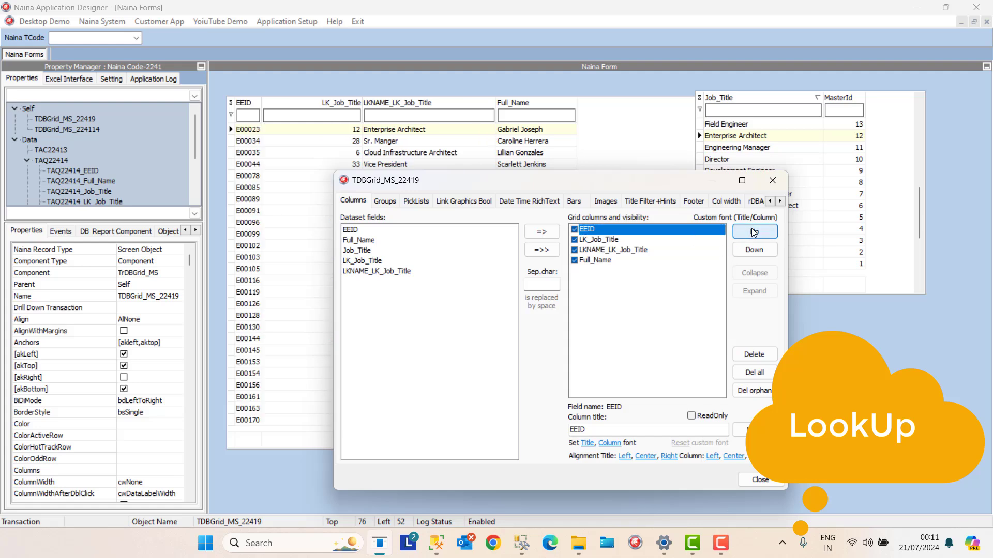
left_click(607, 260)
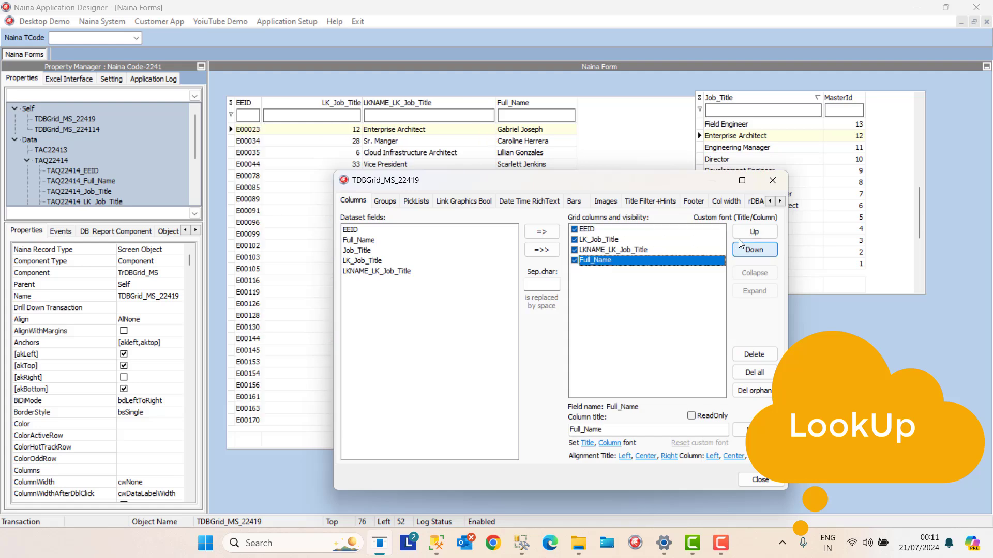
left_click(752, 235)
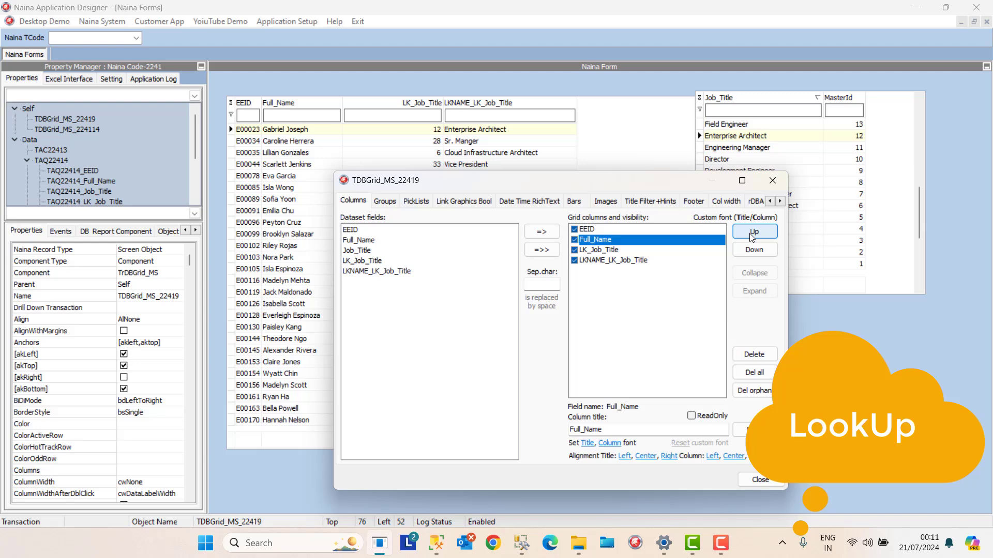
Step: Delete the LK_Job_Title column from the employee grid, and widen the EEID and Full_Name columns
left_click(589, 250)
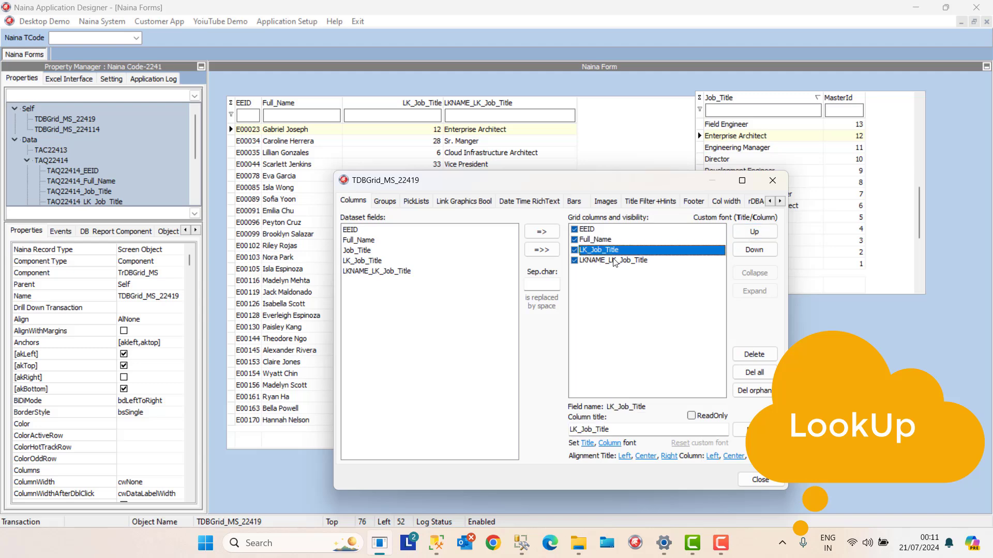
left_click(753, 356)
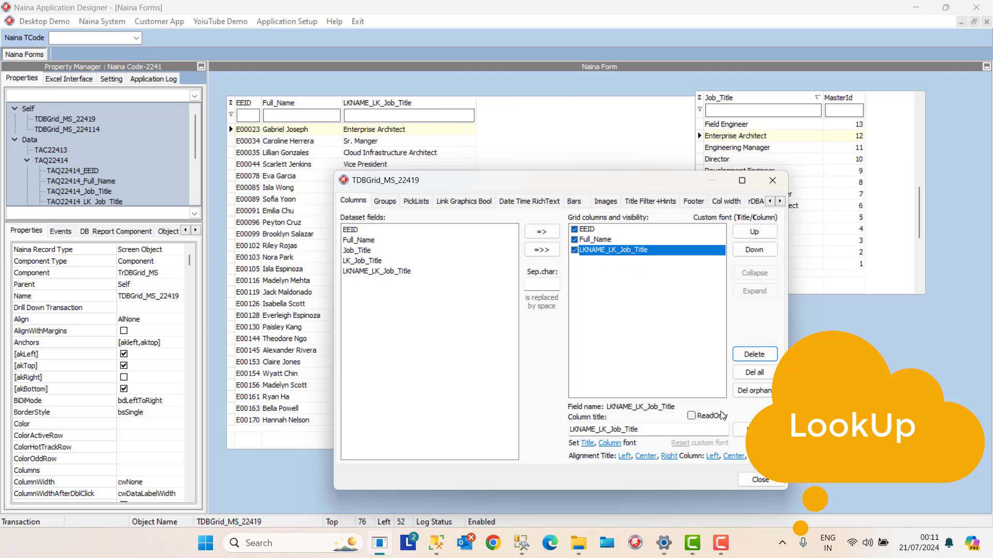
left_click(760, 480)
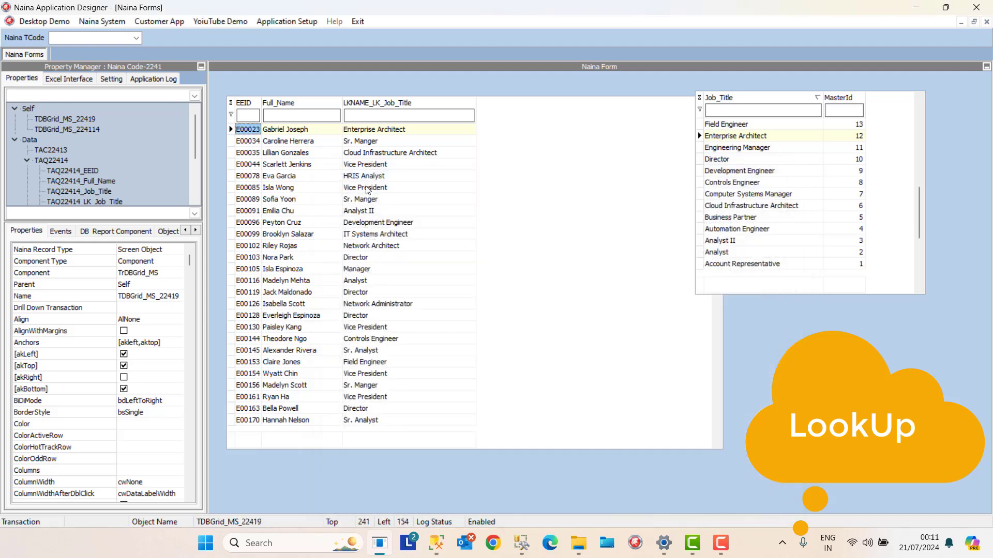
left_click_drag(261, 103, 308, 103)
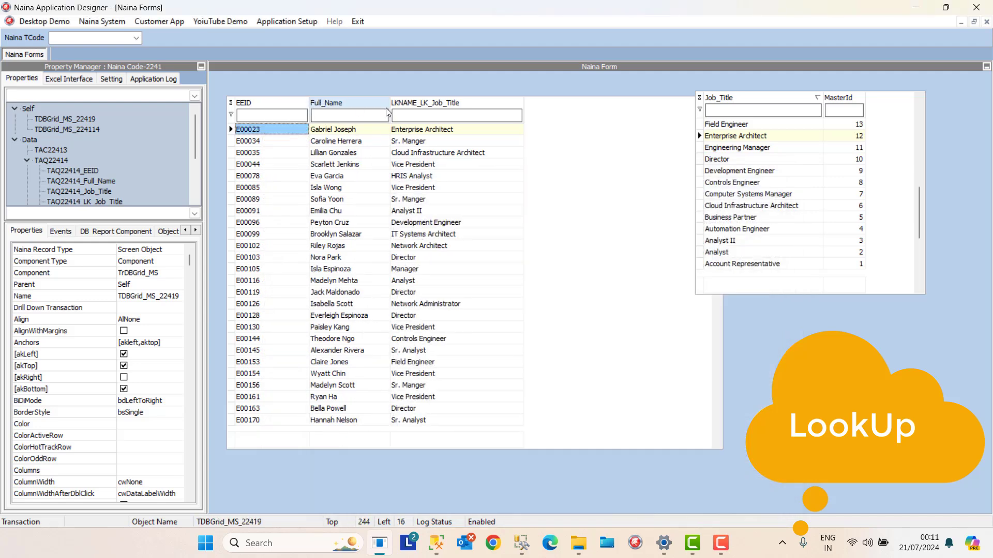
left_click_drag(391, 102, 425, 103)
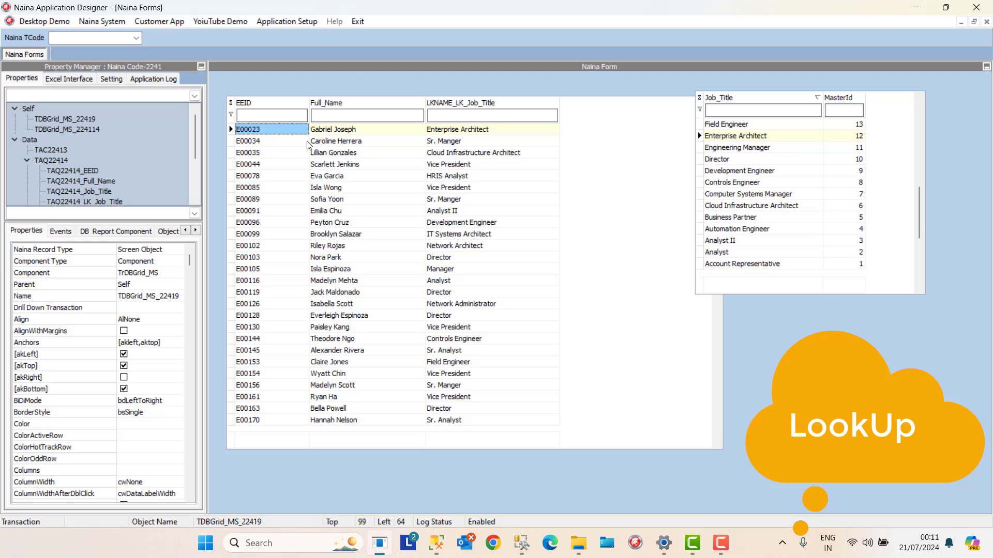
Step: Change the first listed employee's LKNAME_LK_Job_Title value to Development Engineer
left_click(463, 130)
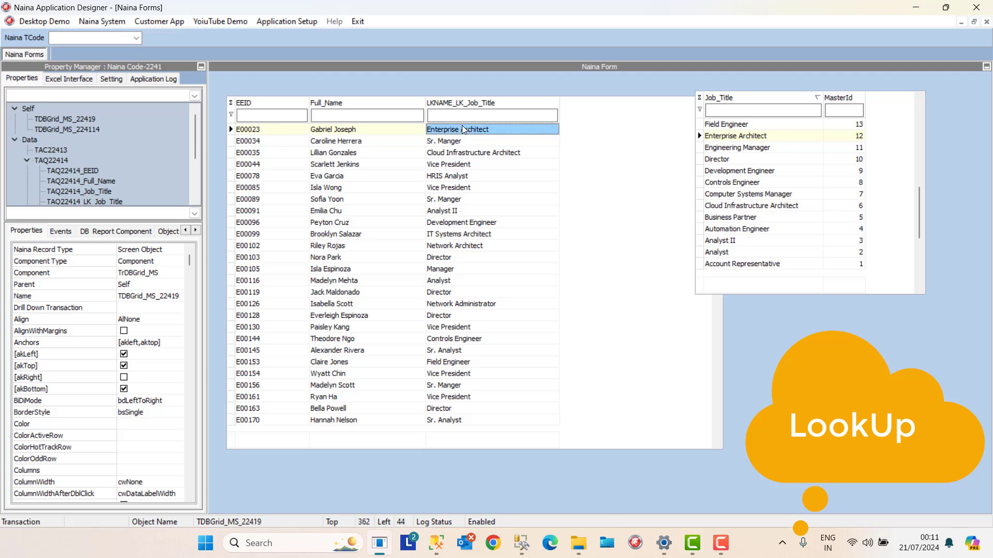
left_click(464, 130)
left_click(554, 130)
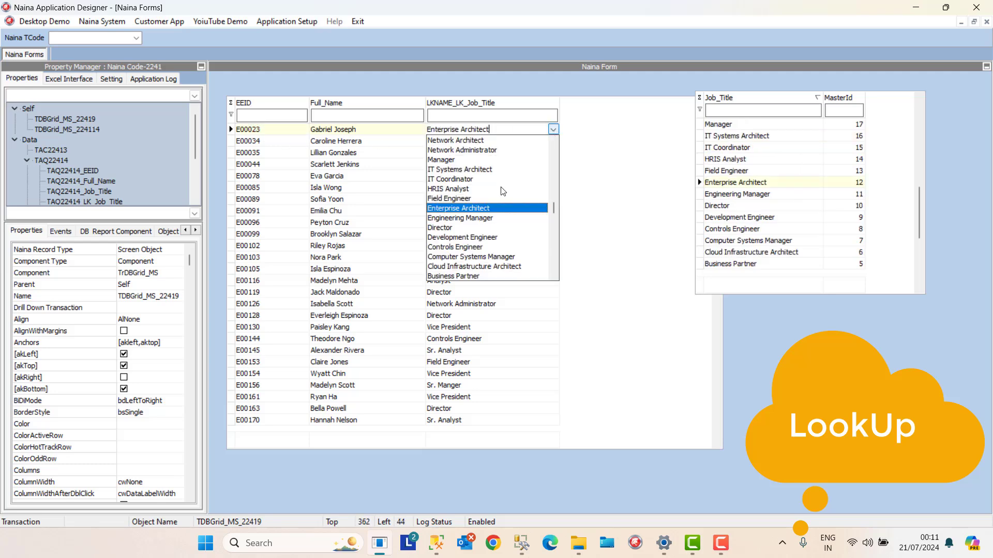
left_click(489, 233)
left_click(496, 225)
Step: Change the second listed employee's LKNAME_LK_Job_Title value to Sr. Analyst and commit the row
left_click(534, 140)
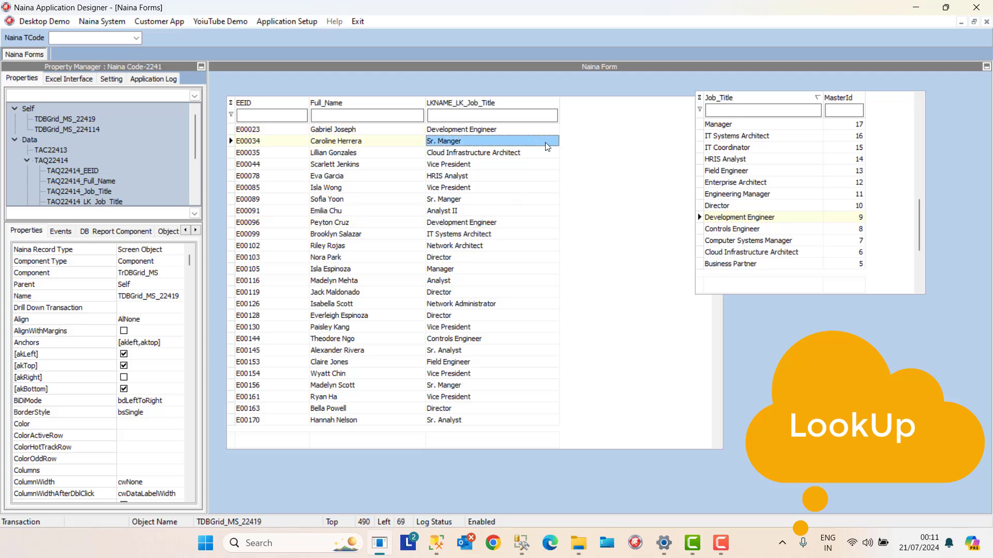
left_click(533, 140)
left_click(553, 141)
left_click(504, 221)
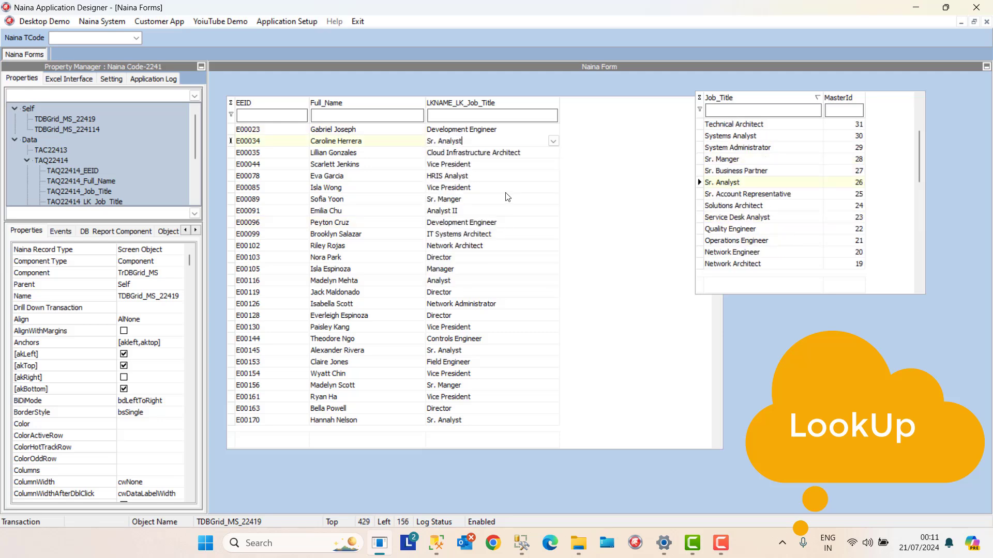
left_click(505, 189)
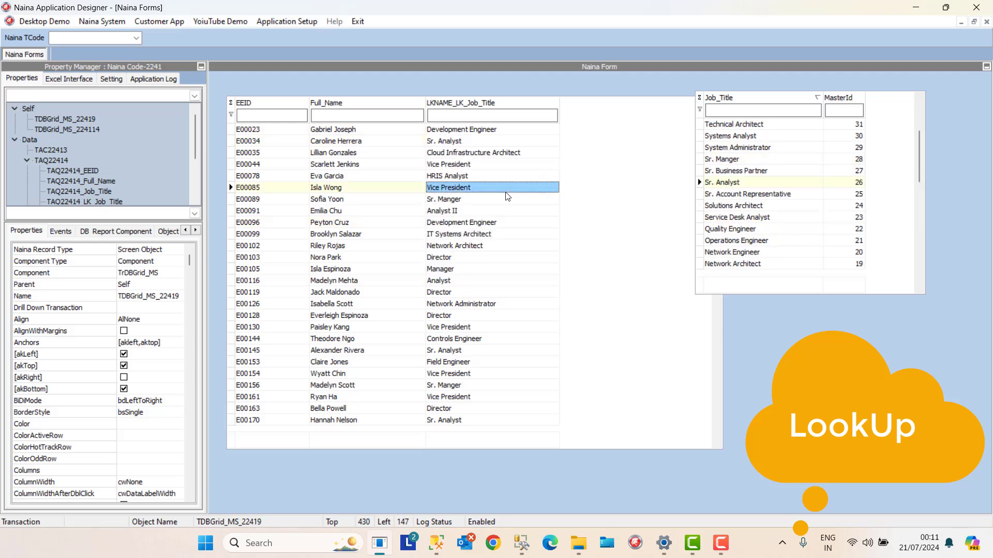
Step: Rename the Sr. Analyst entry in the title grid to Sr. Analyst (System) and commit the record
left_click(754, 183)
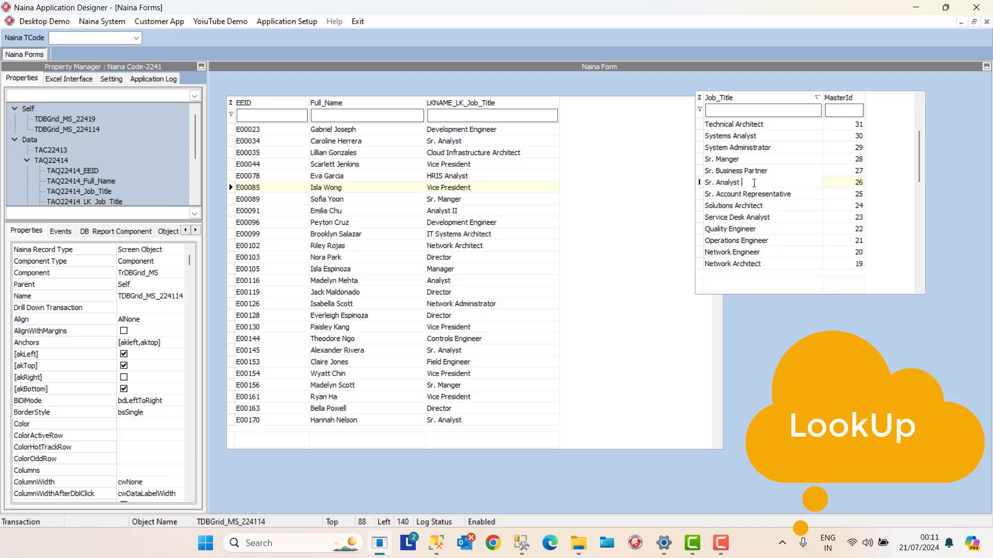
type("(System")
left_click(760, 217)
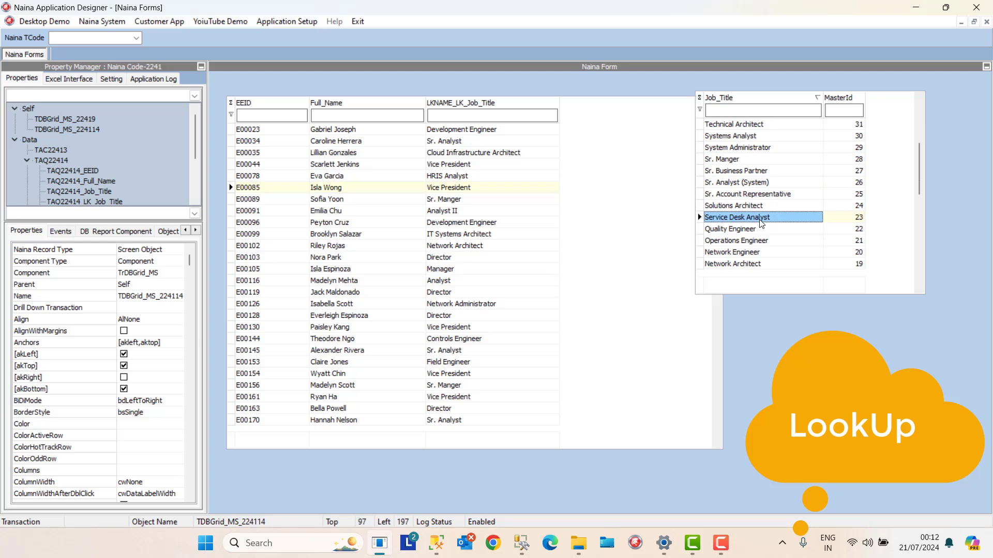
left_click(757, 240)
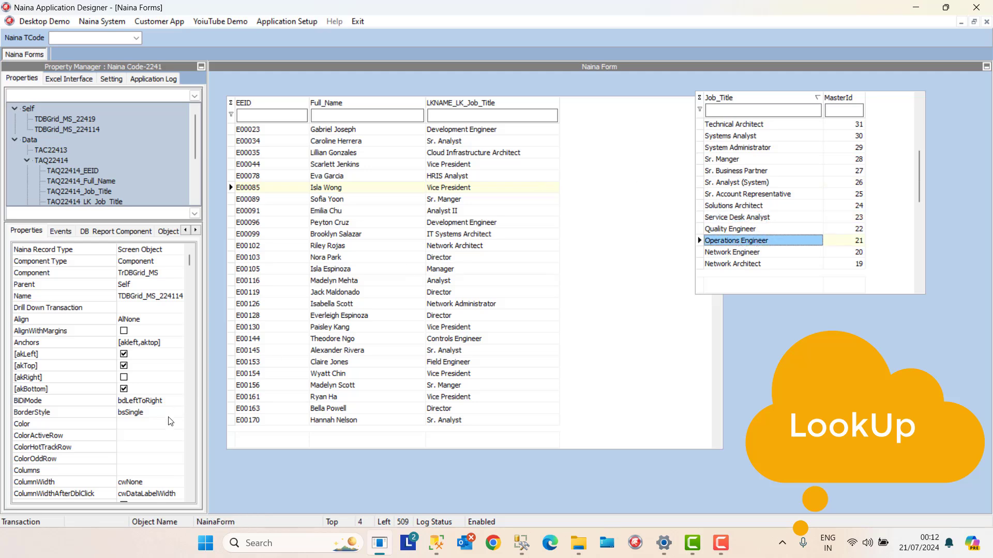
Step: Deactivate and reactivate the employee dataset TAQ22414 to reload the grid's lookup values
left_click(52, 161)
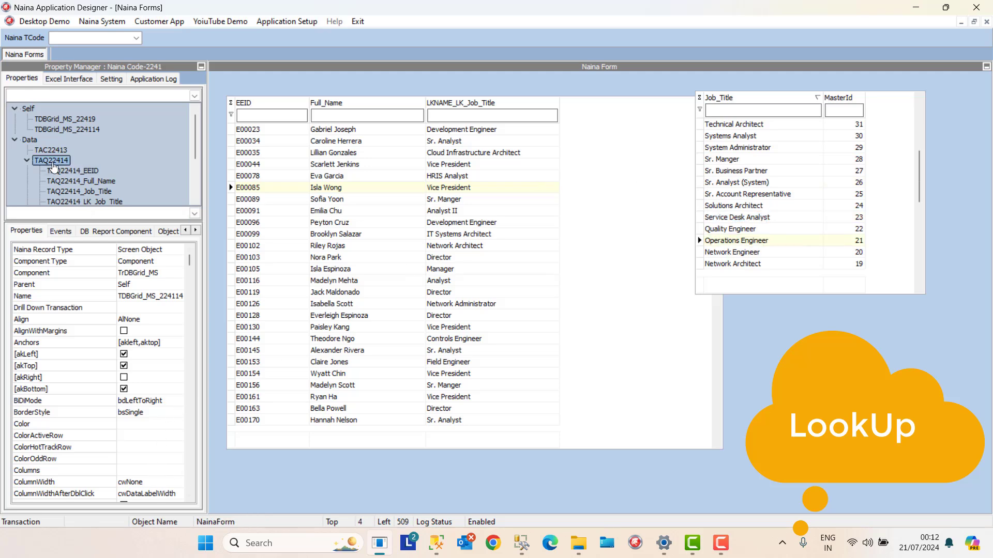
left_click(190, 487)
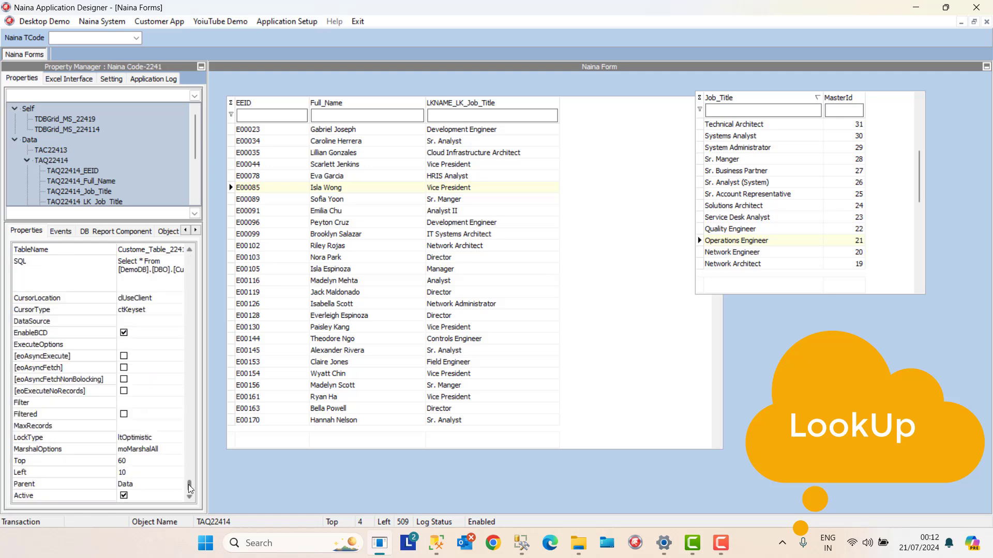
left_click(124, 496)
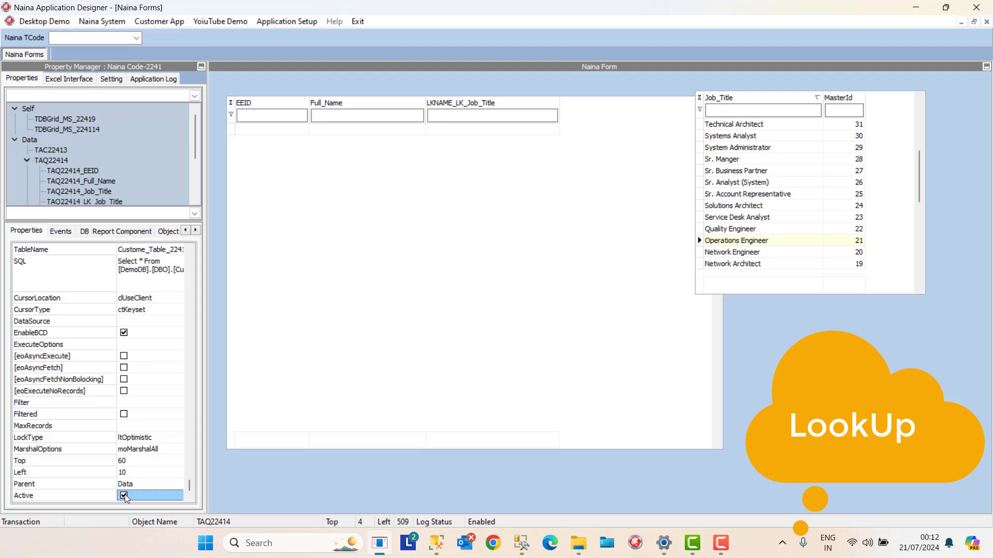
left_click(124, 495)
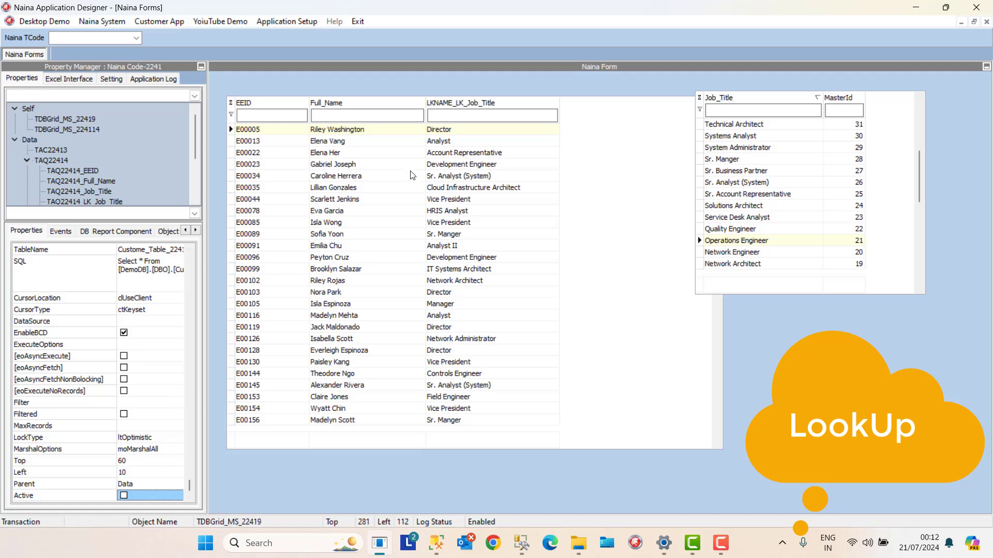
Step: Compare the job titles across the employee rows with the Sr. Analyst (System) entry in the title grid
left_click(489, 178)
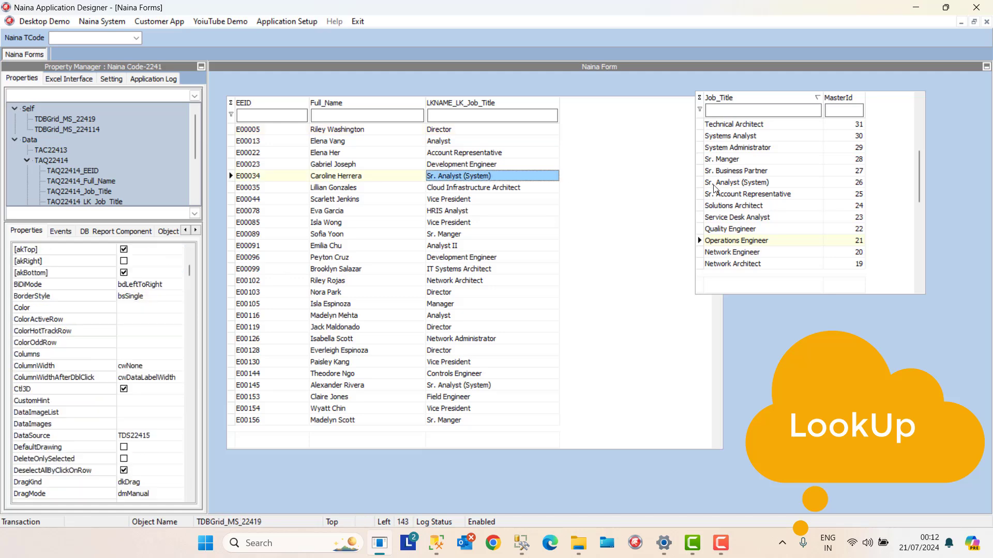
left_click(745, 171)
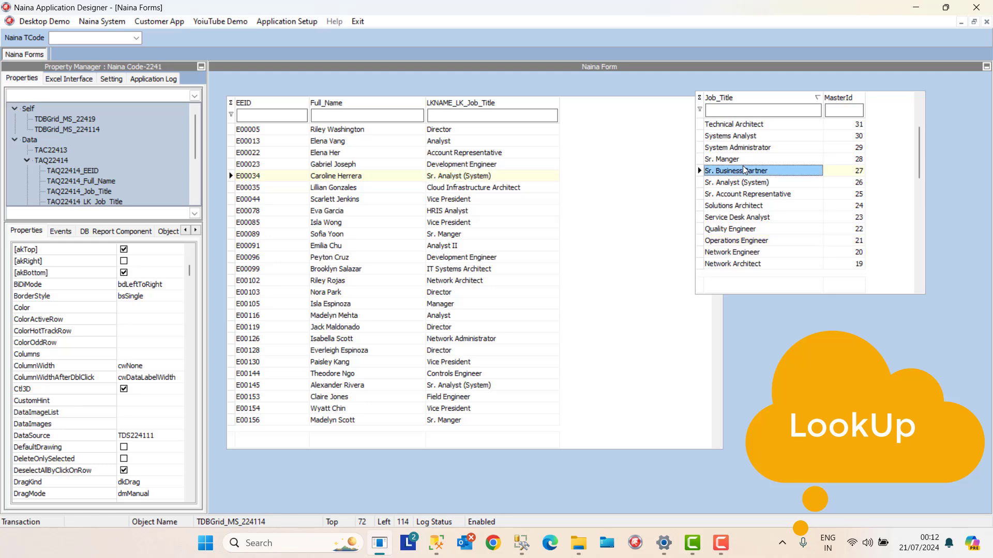
left_click(738, 182)
left_click(475, 211)
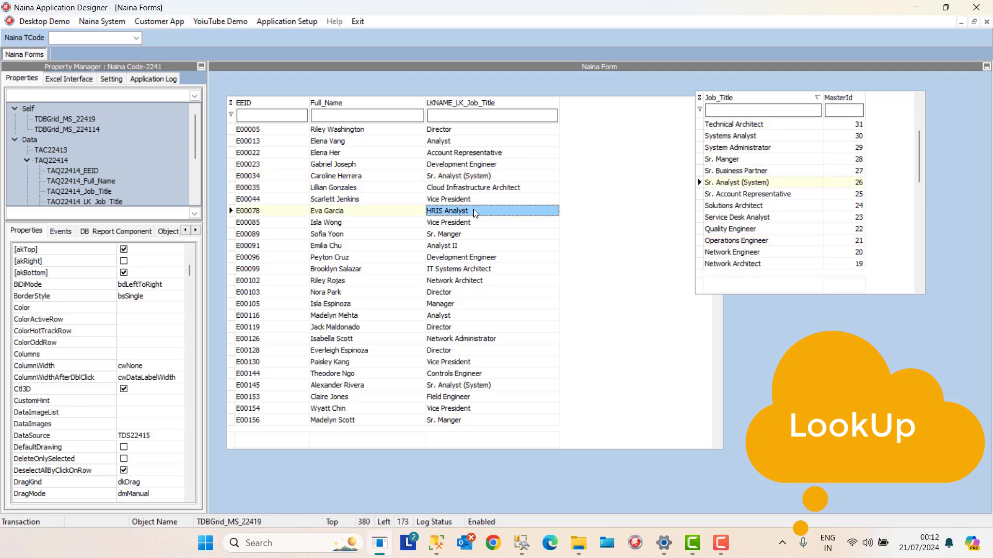
key("Down")
key("Down")
key("Down")
key("Down")
key("Down")
key("Down")
key("Down")
key("Down")
key("Down")
key("Down")
key("Down")
key("Down")
key("Down")
key("Down")
key("Down")
key("Down")
key("Down")
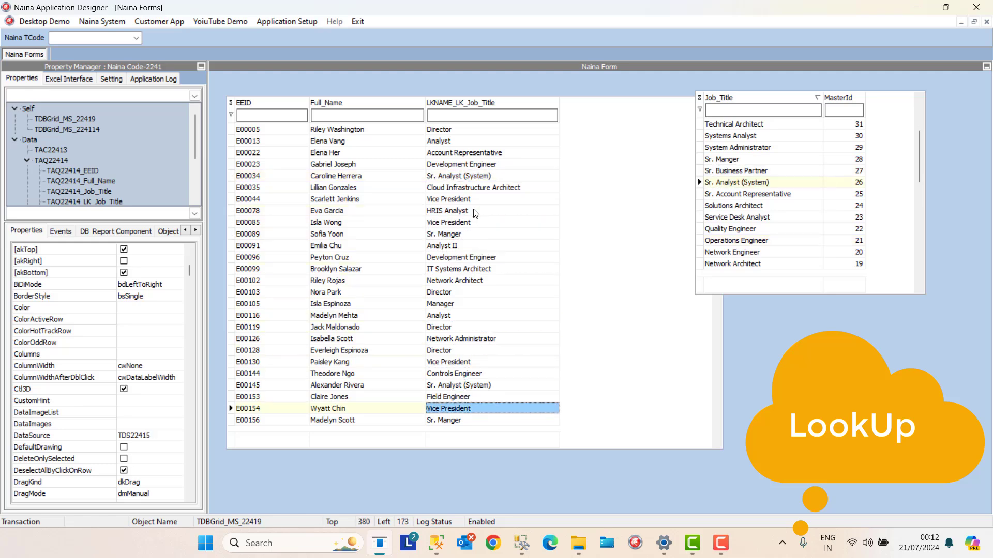
key("Up")
key("Up")
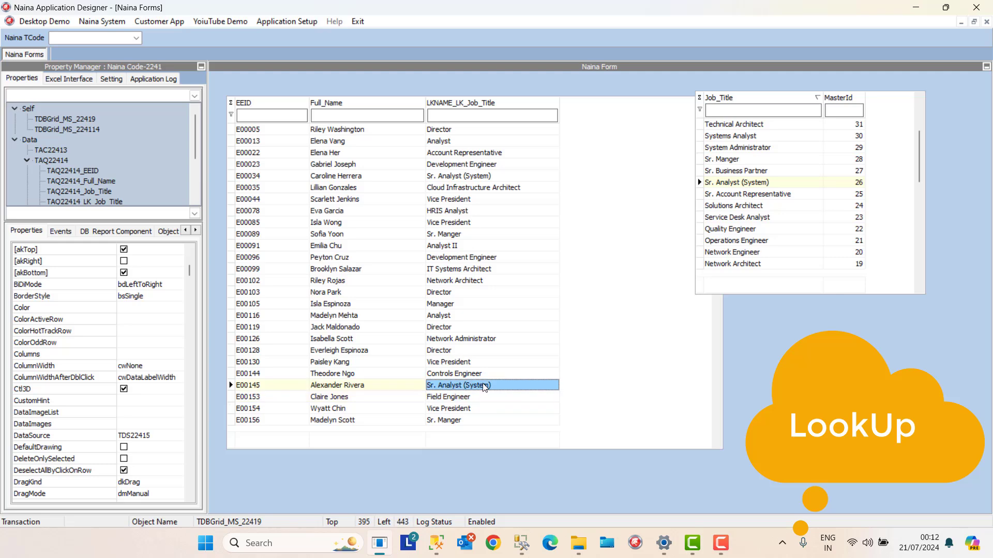
left_click(471, 366)
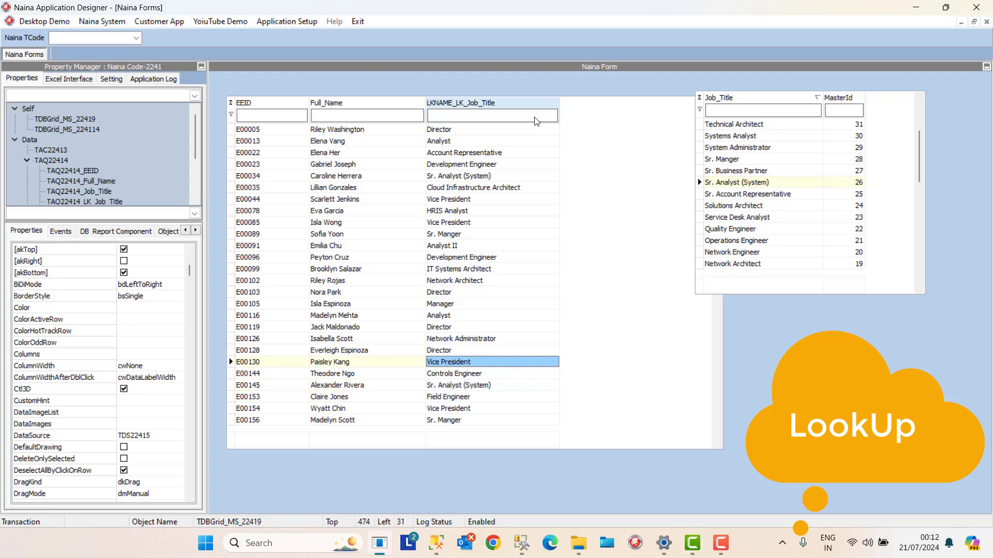
Step: Shrink the employee grid with EEID last, place the title grid directly beside it, make it taller, and put MasterId before Job_Title
left_click_drag(272, 104, 581, 428)
left_click(729, 104)
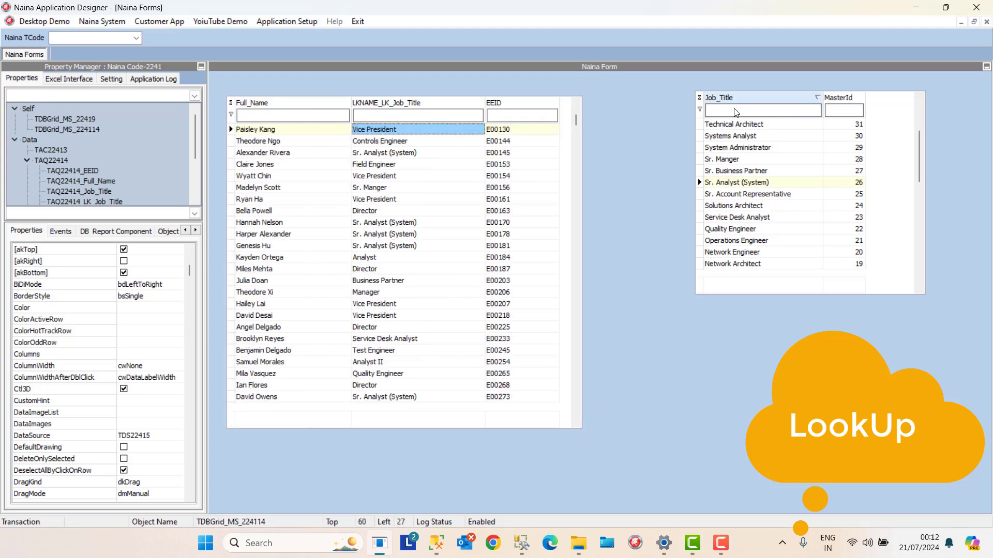
left_click_drag(729, 103, 618, 106)
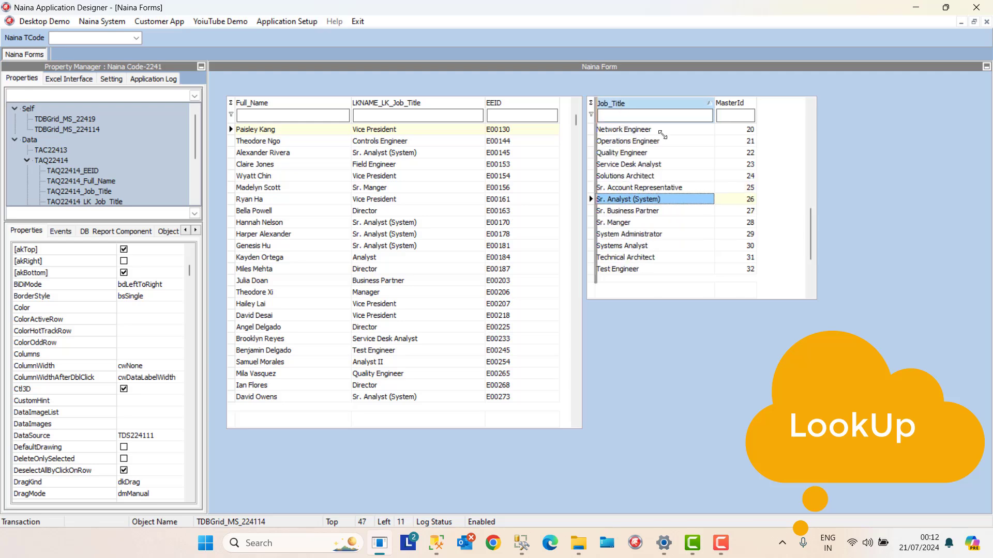
left_click_drag(815, 318, 848, 421)
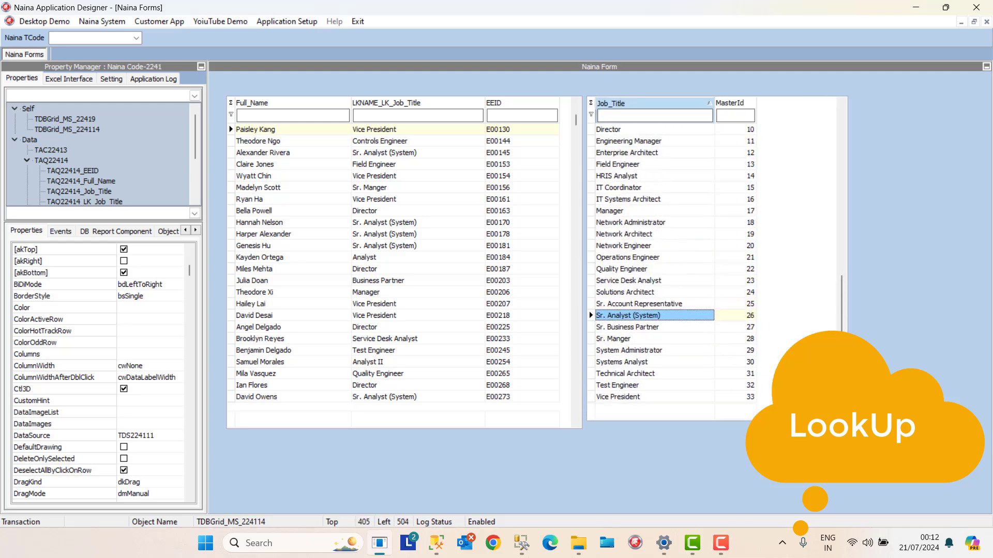
left_click_drag(641, 104, 742, 105)
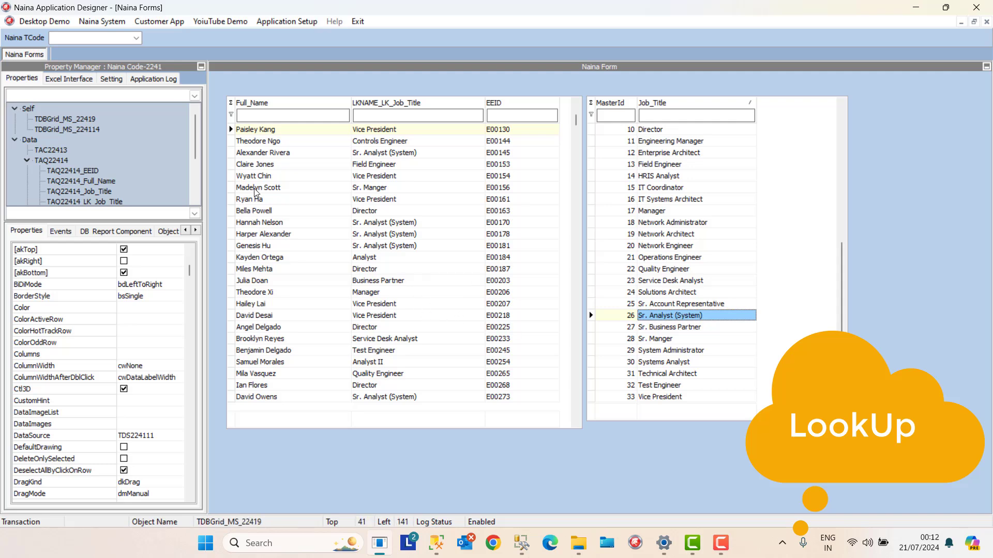
Step: Review the properties of the LK_Job_Title and LKNAME_LK_Job_Title fields, and the Lookup Update settings that generate lookup fields
left_click_drag(196, 150, 199, 180)
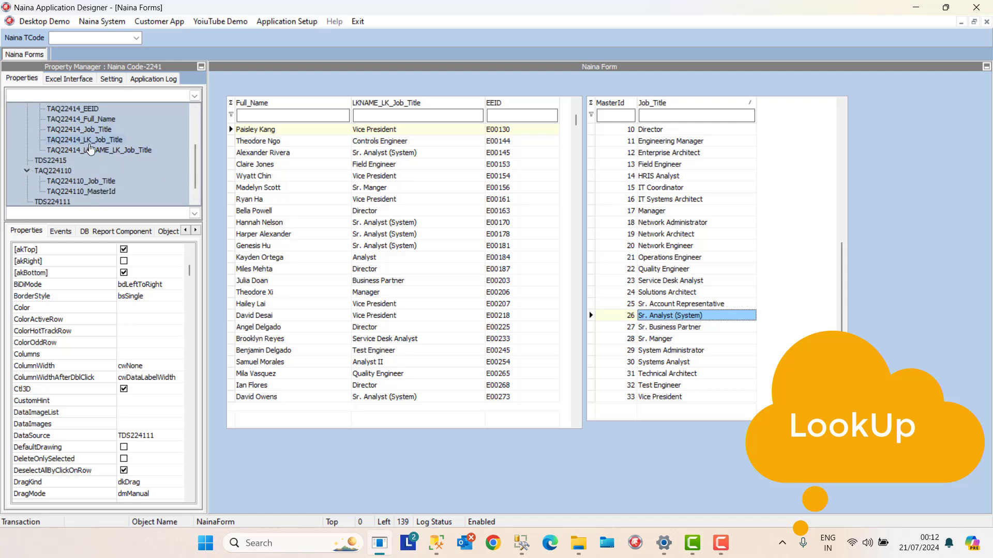
left_click(88, 141)
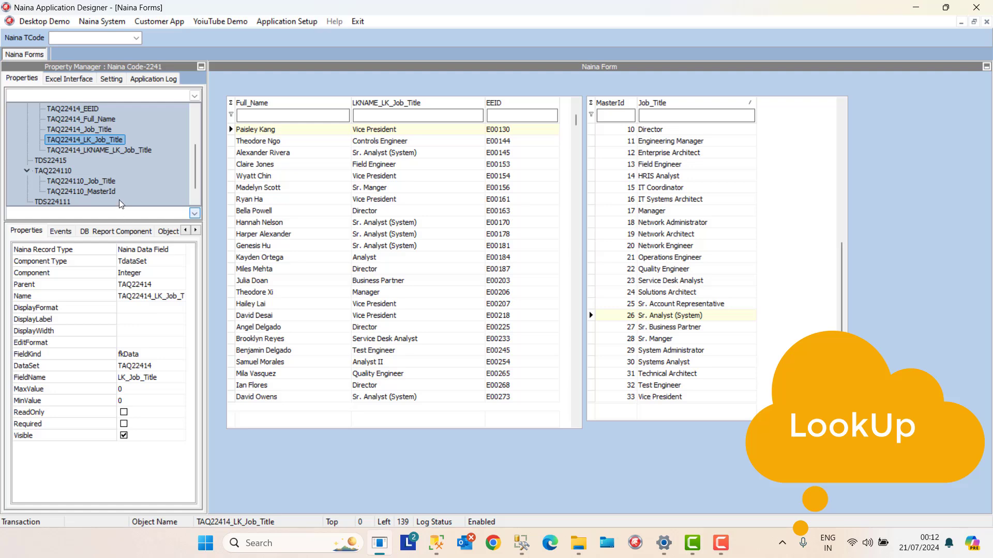
left_click(96, 151)
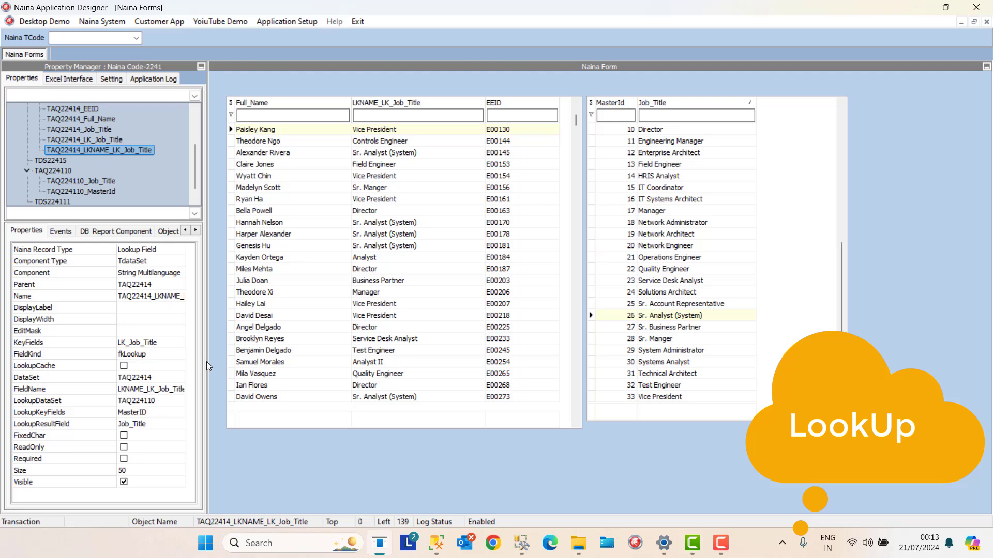
left_click(196, 230)
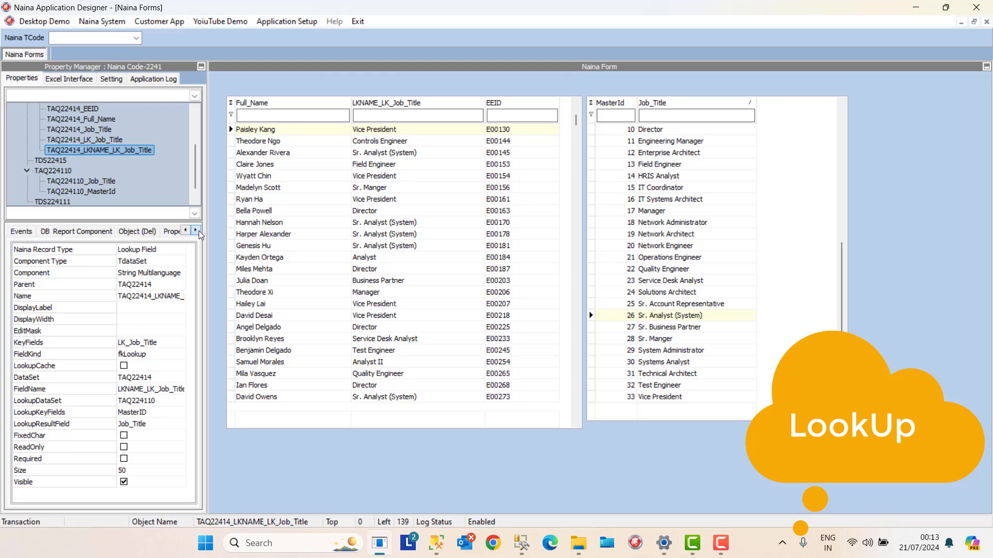
left_click(195, 230)
left_click(196, 230)
left_click(138, 231)
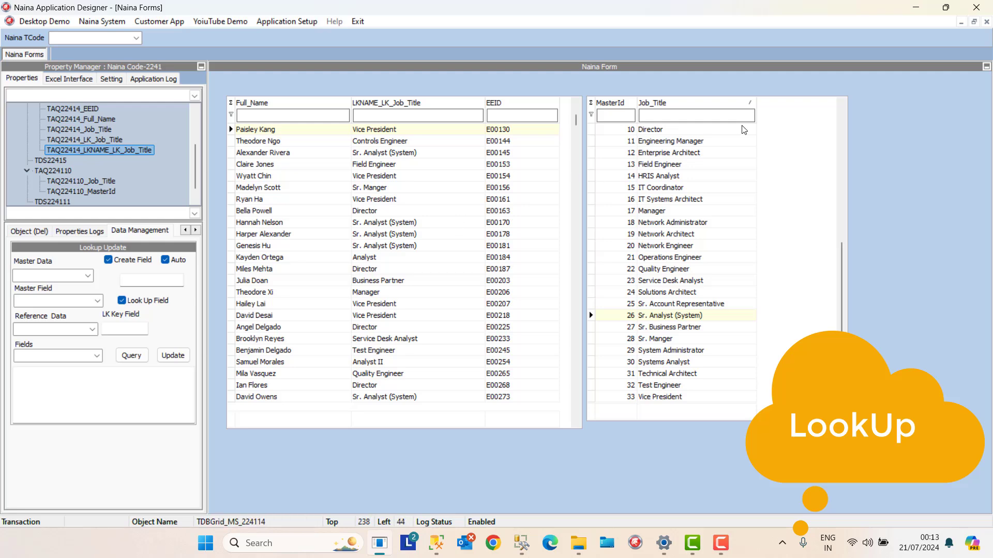
Step: Close the current form designer and reopen Naina Forms to reload the Lookup Fields form
left_click(986, 21)
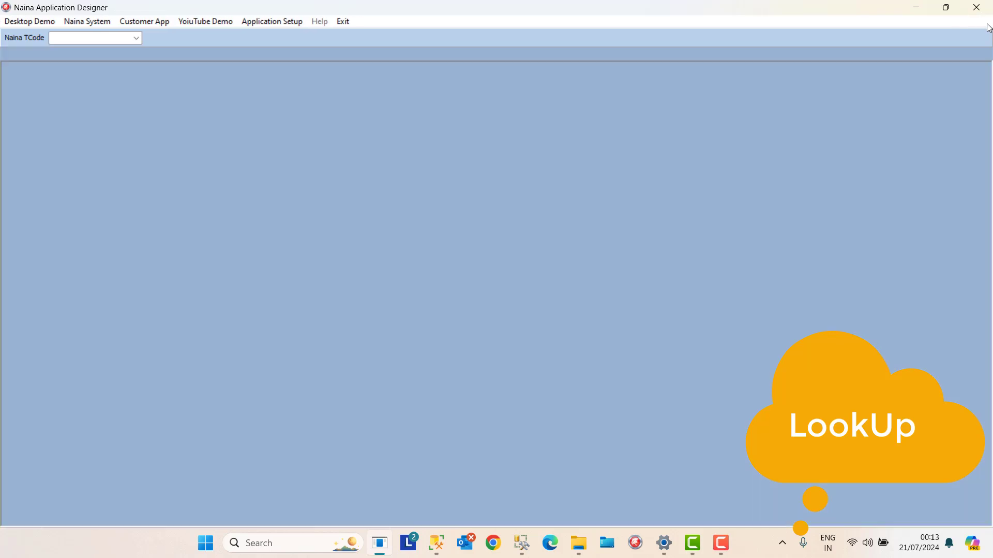
left_click(272, 22)
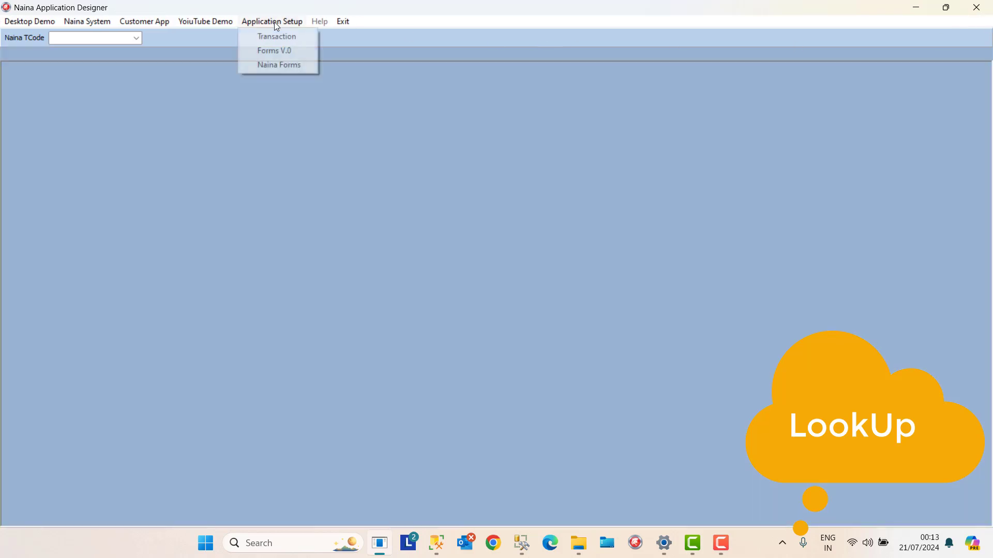
left_click(283, 65)
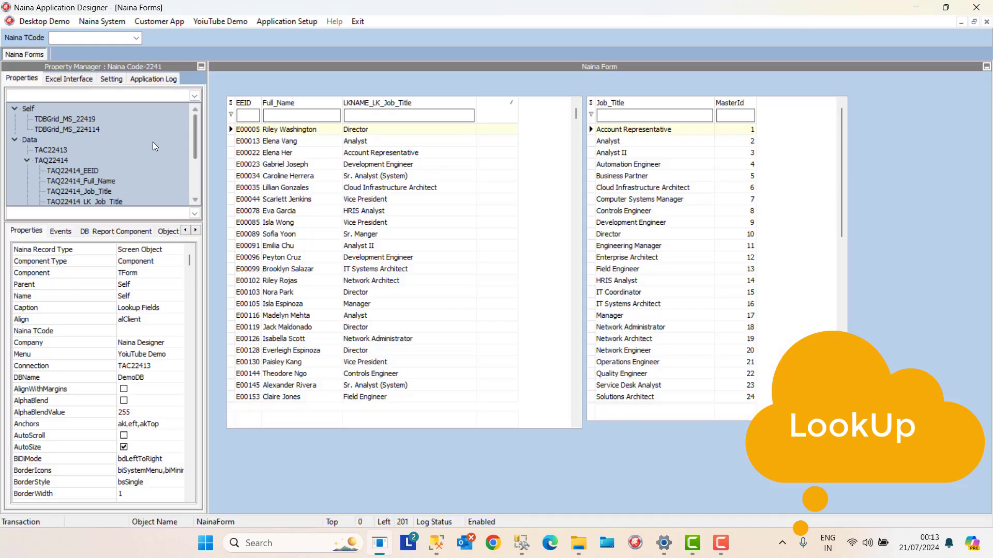
Step: Disable the default transaction for the Lookup Fields form, and reopen Naina Forms with an empty designer
right_click(148, 137)
mouse_move(222, 160)
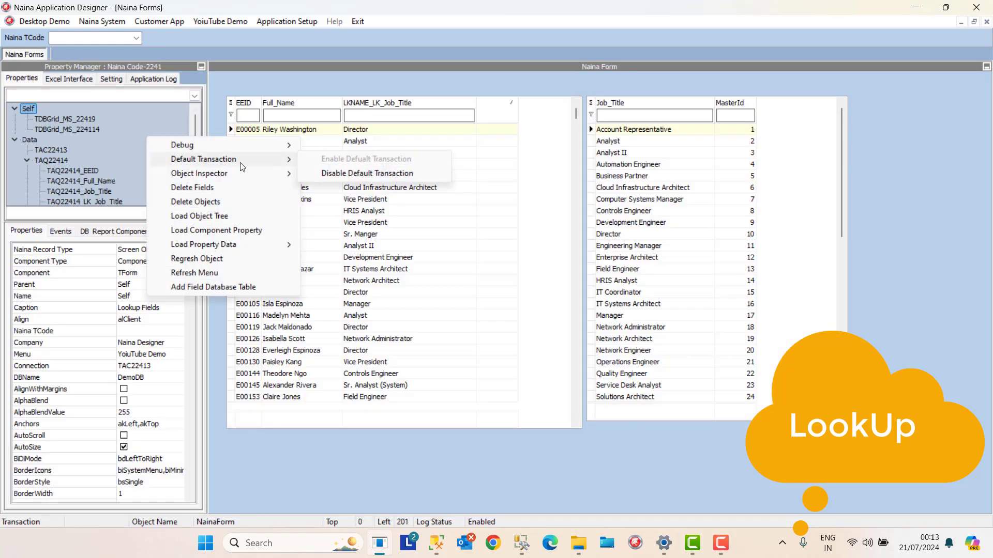
left_click(337, 176)
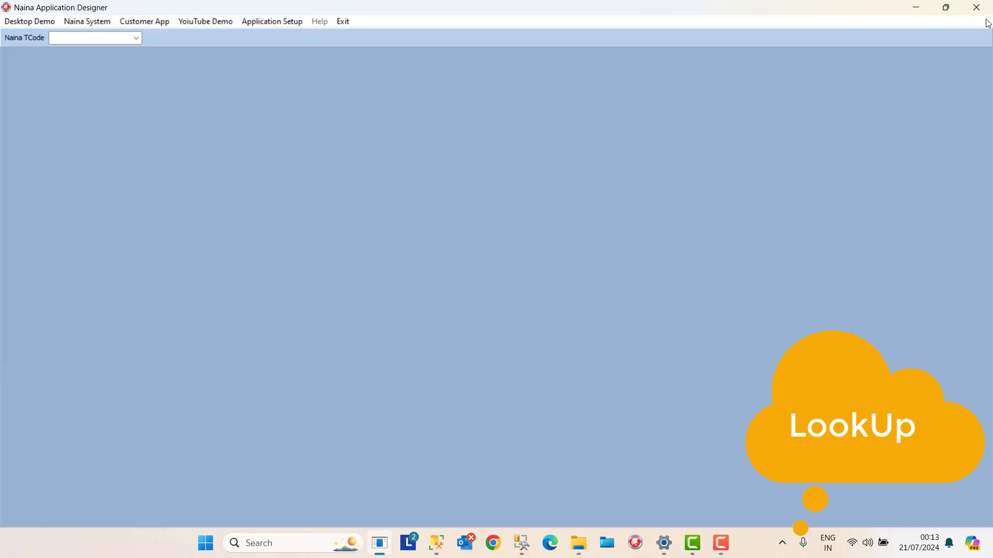
left_click(986, 21)
left_click(277, 20)
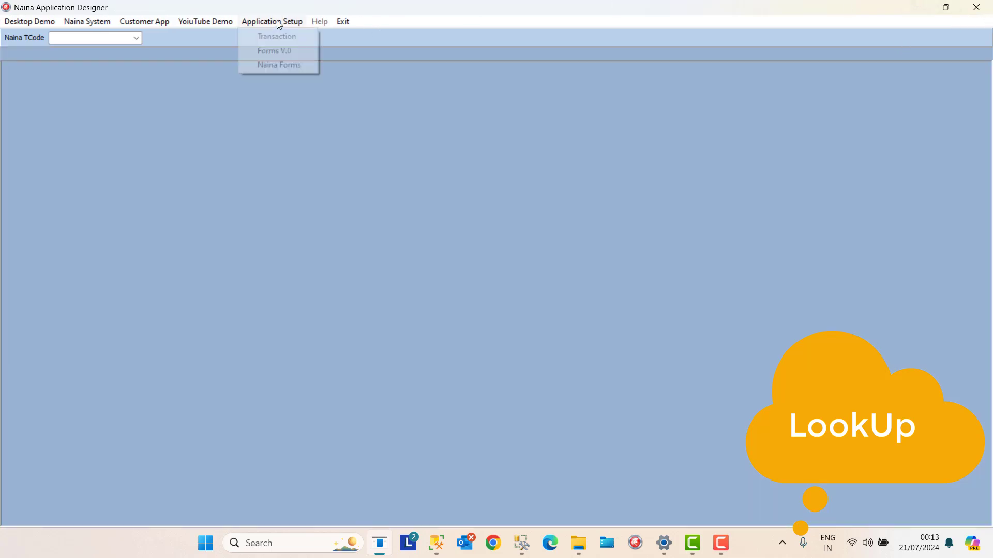
left_click(288, 64)
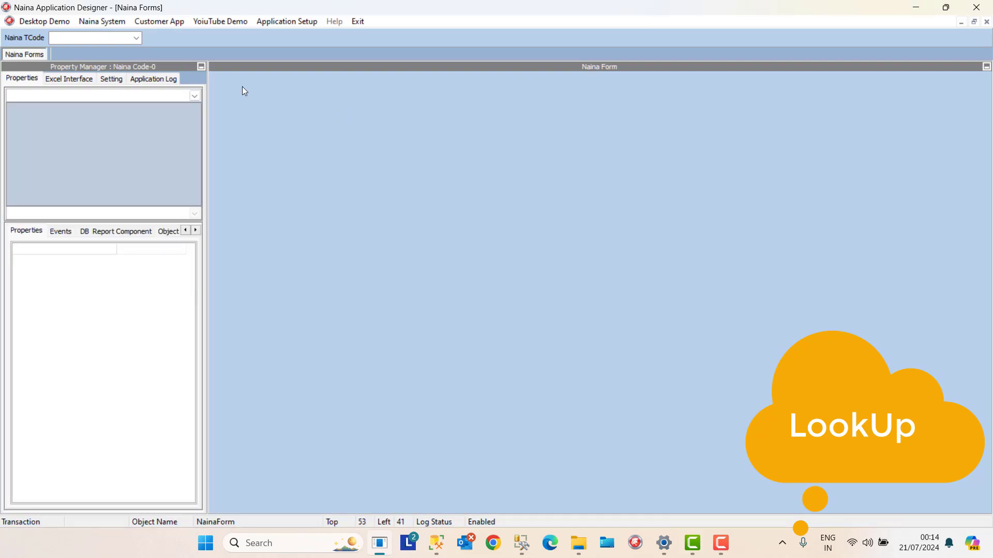
Step: Create a new TForm captioned Lokkup Manual, assigned to company Naina Designer and menu YoiuTube Demo
right_click(242, 87)
mouse_move(365, 95)
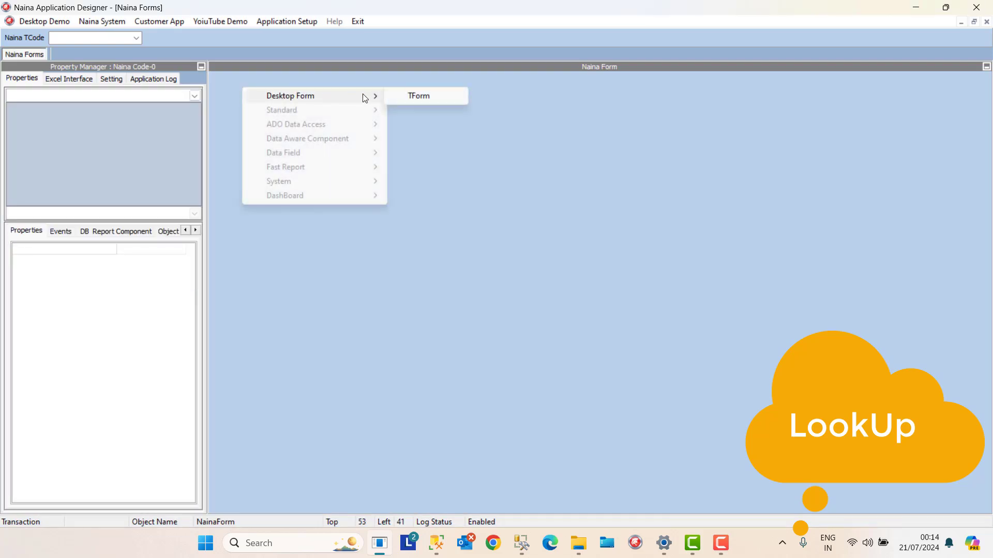
left_click(411, 96)
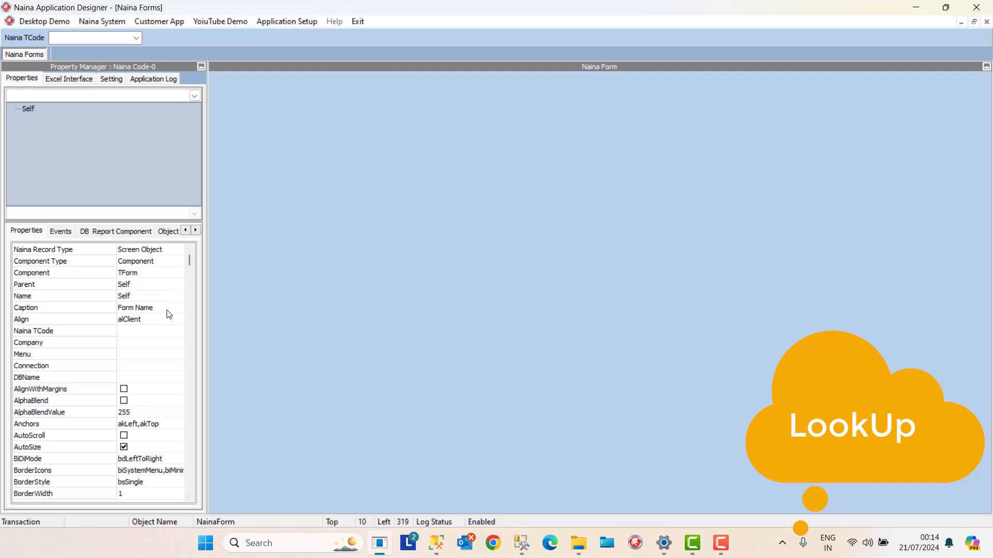
left_click(166, 313)
type("Lokkup Manual")
left_click(159, 343)
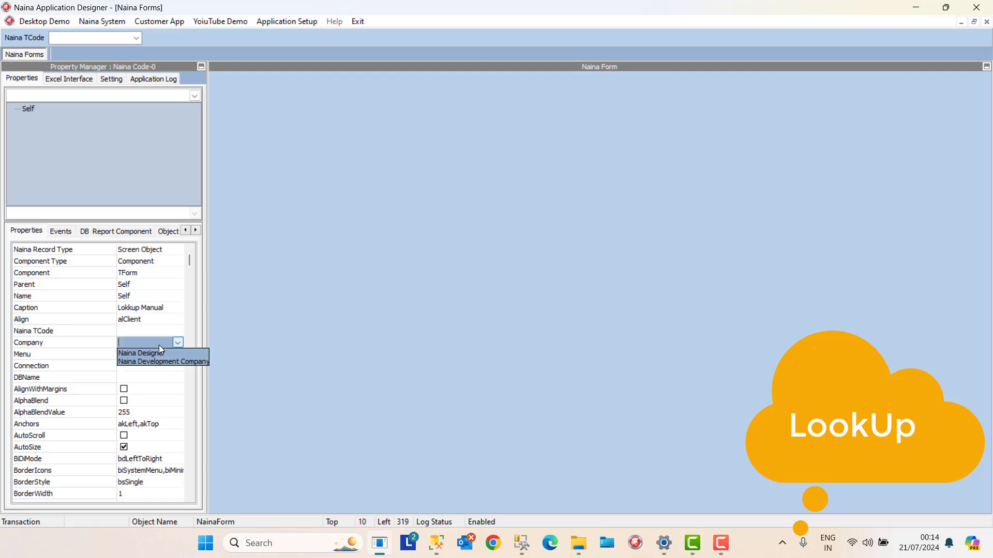
left_click(159, 353)
left_click(157, 354)
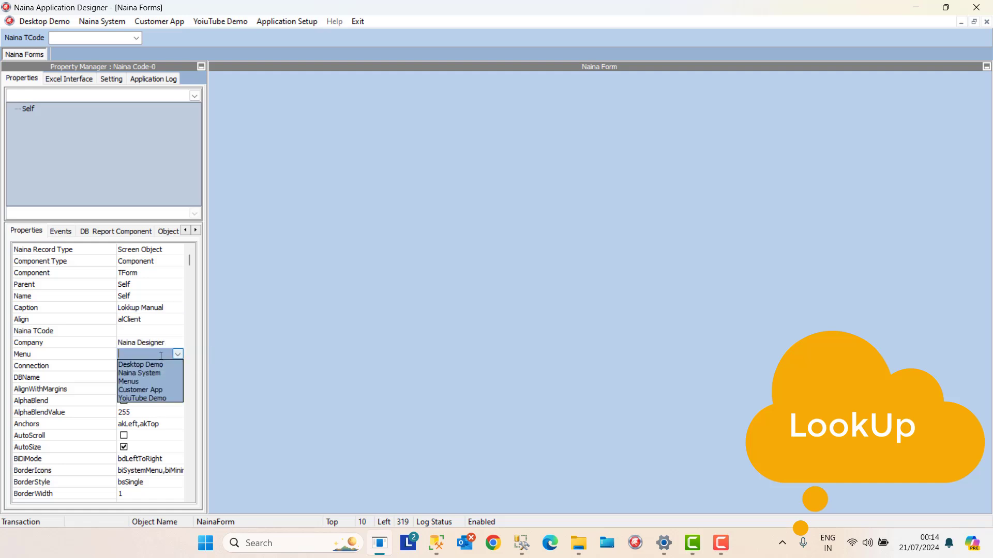
left_click(155, 398)
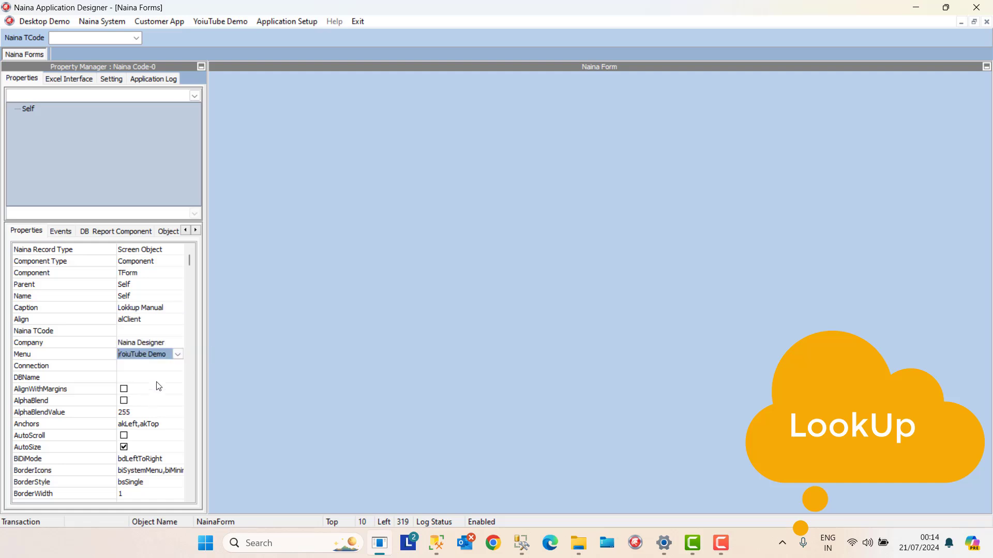
left_click(159, 322)
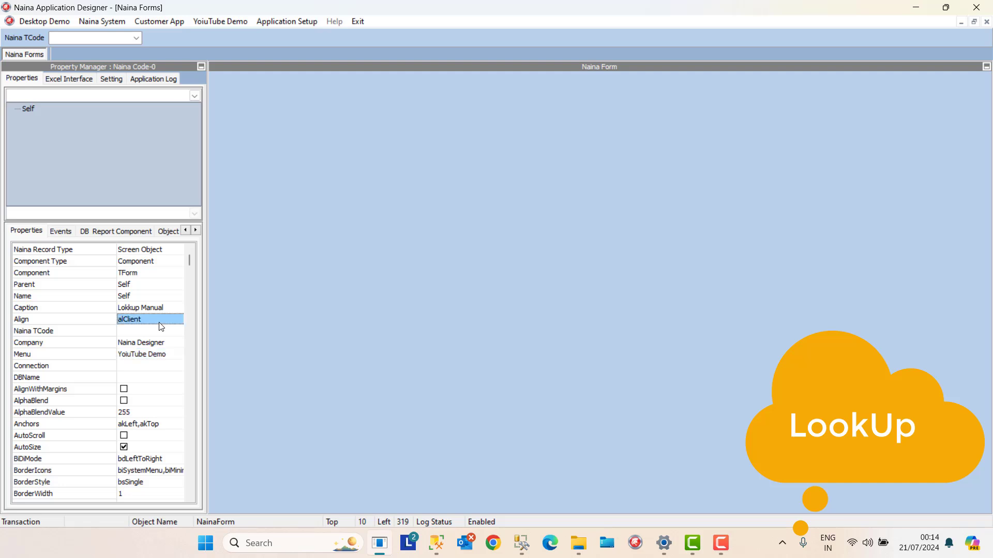
Step: Create a data connection for the form using SQL SEVER 2019 and the DemoDB database, and select it in the object tree
left_click(110, 78)
left_click(197, 182)
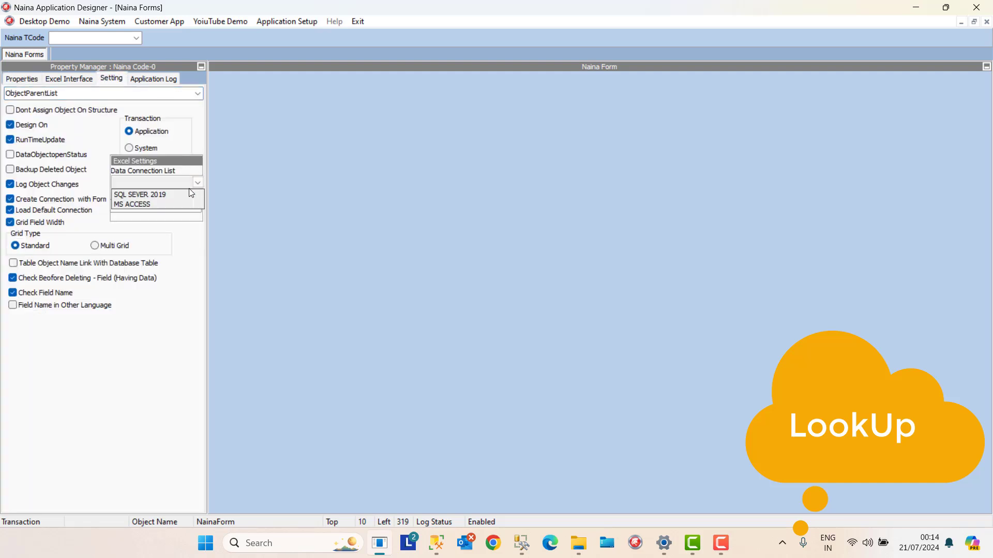
left_click(189, 195)
left_click(197, 206)
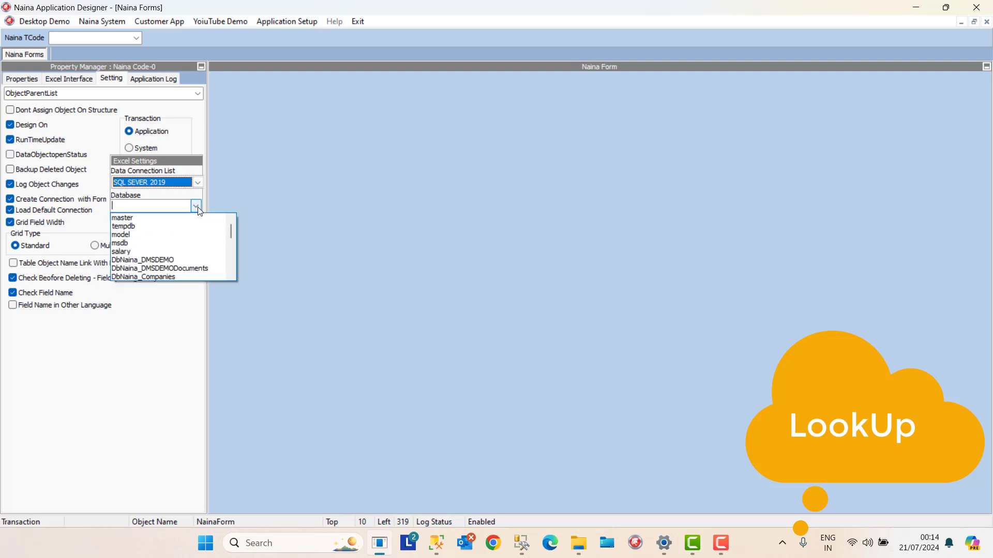
scroll(231, 249, "down", 5)
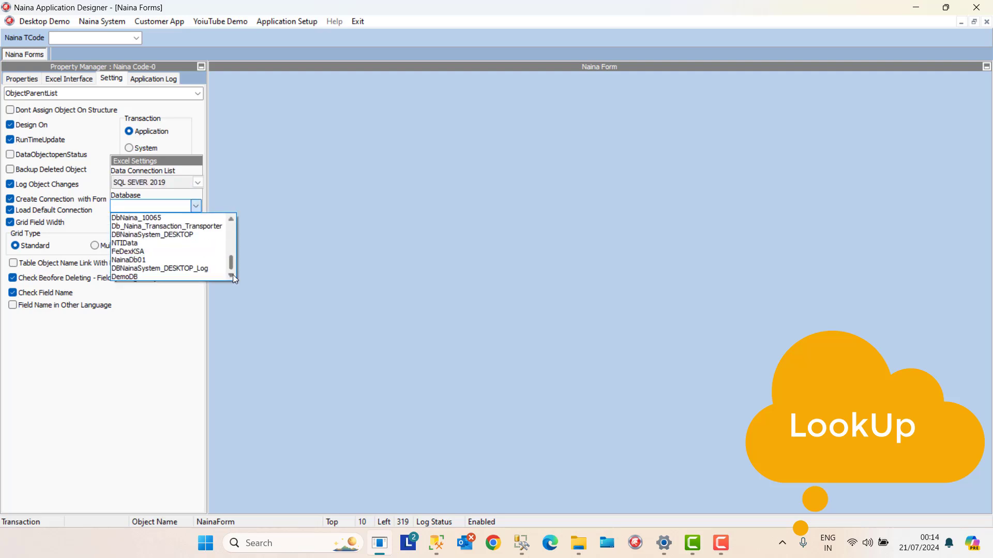
left_click(147, 276)
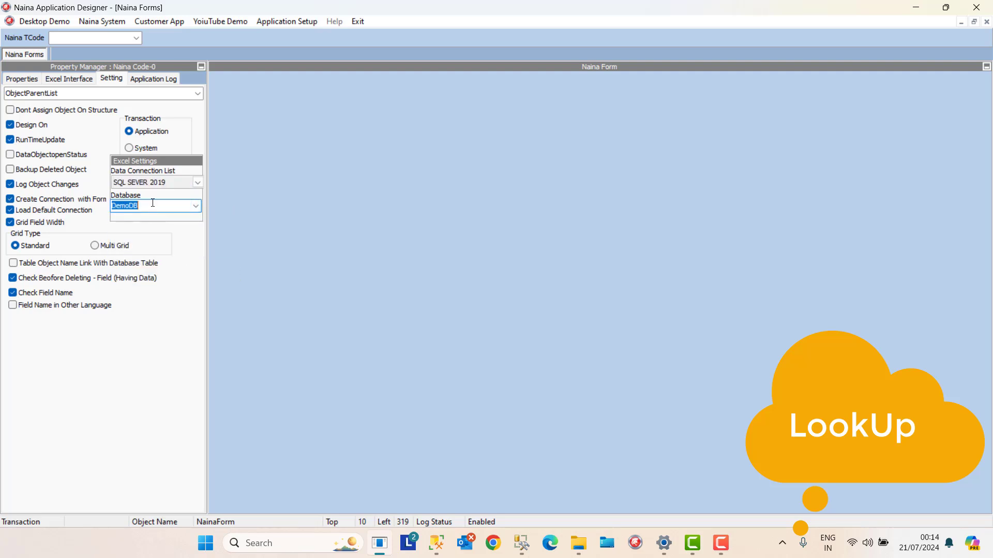
right_click(154, 205)
left_click(172, 214)
left_click(24, 77)
double_click(20, 119)
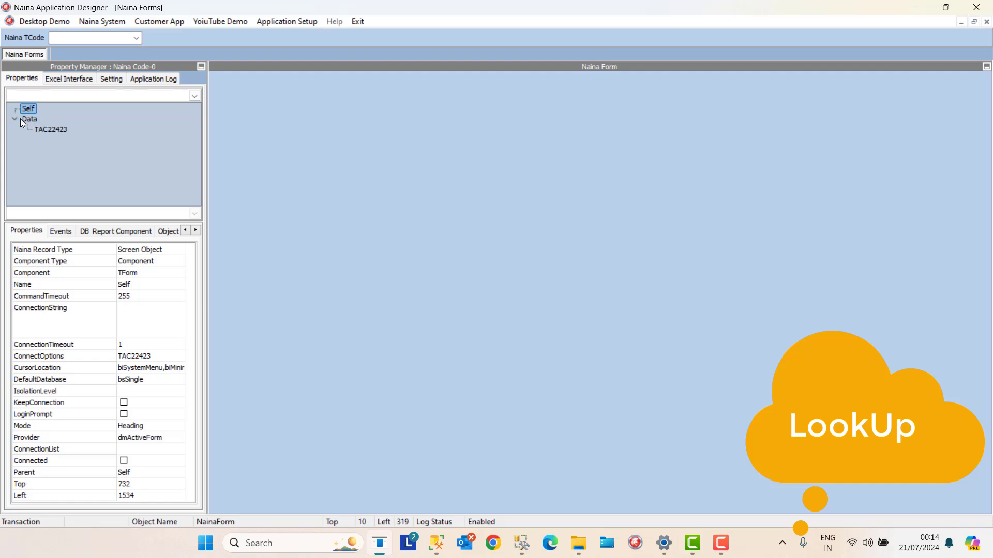
left_click(50, 130)
Step: Turn off the Auto option and connect the Copy of Employee Sample Data workbook using the UniqueData$ sheet
left_click(77, 81)
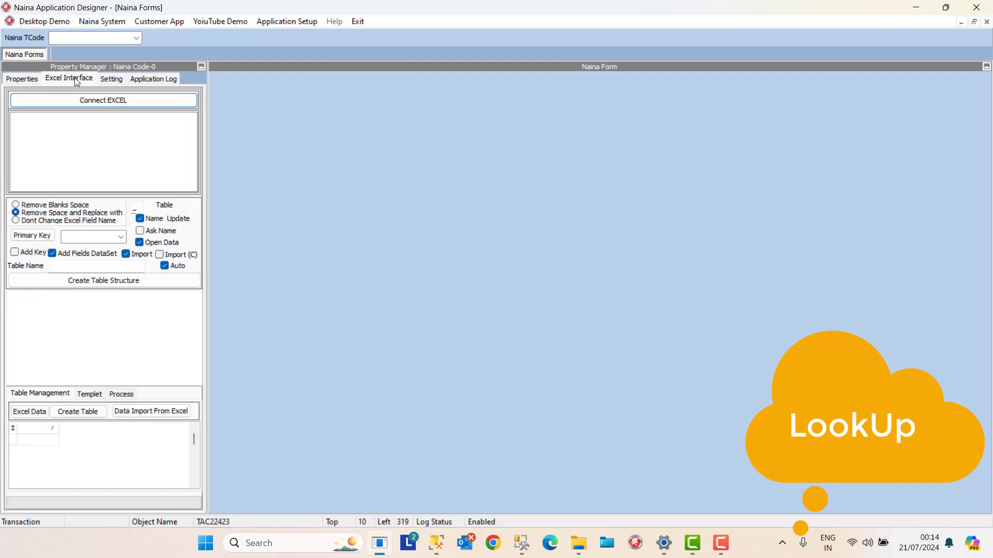
left_click(174, 266)
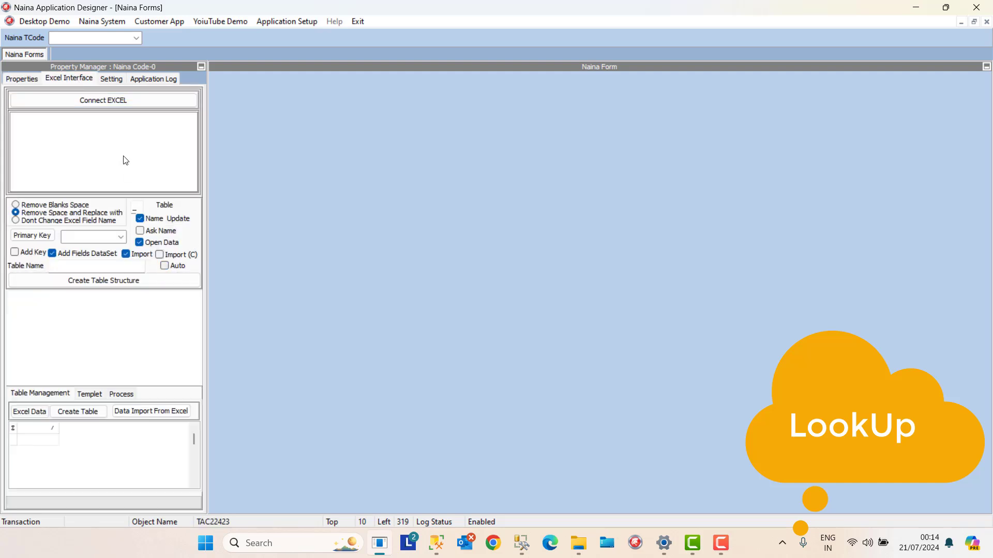
left_click(104, 101)
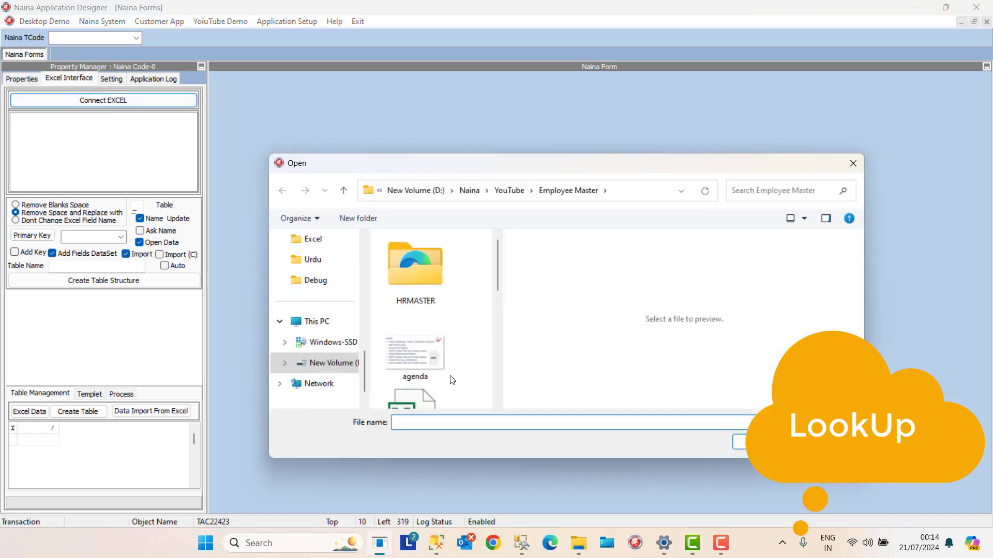
left_click(423, 402)
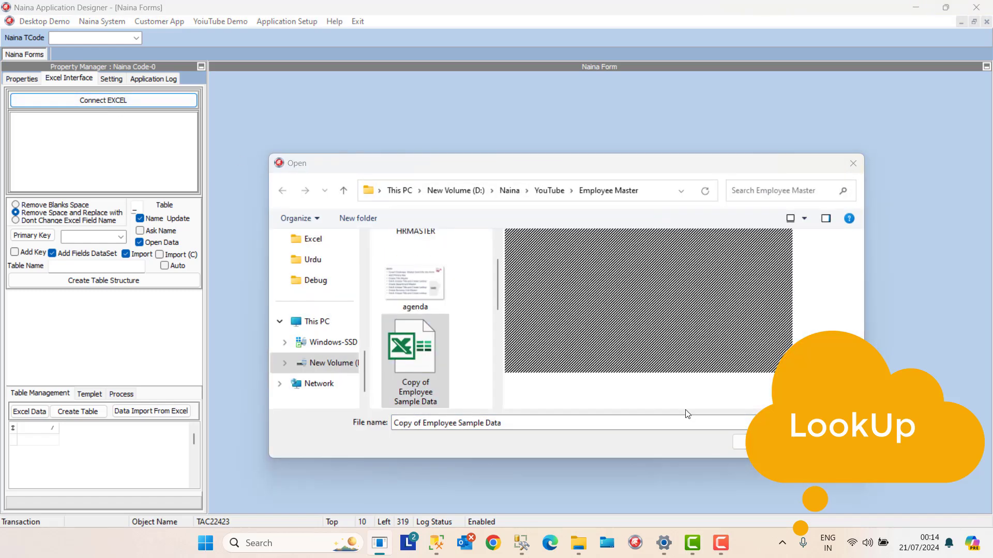
left_click(757, 442)
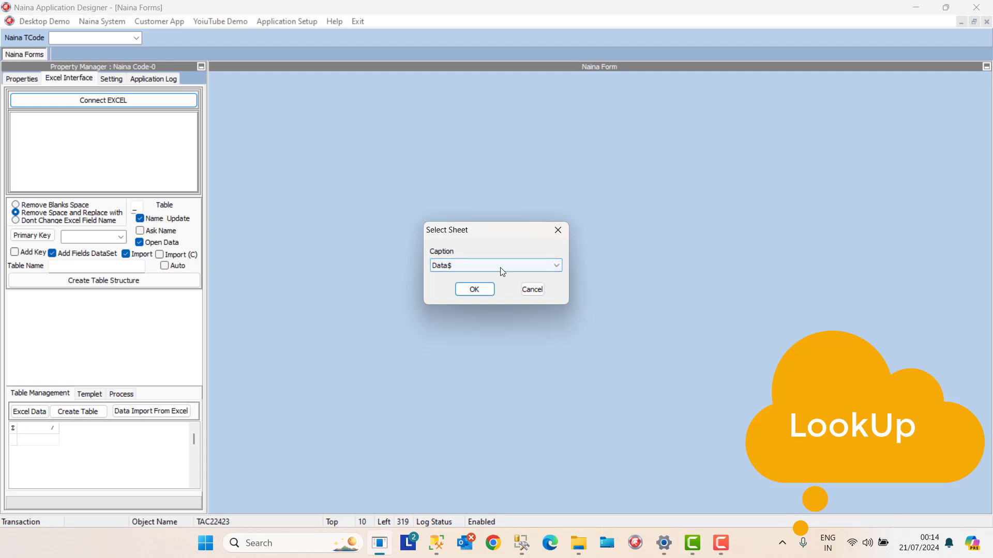
left_click(501, 266)
left_click(484, 291)
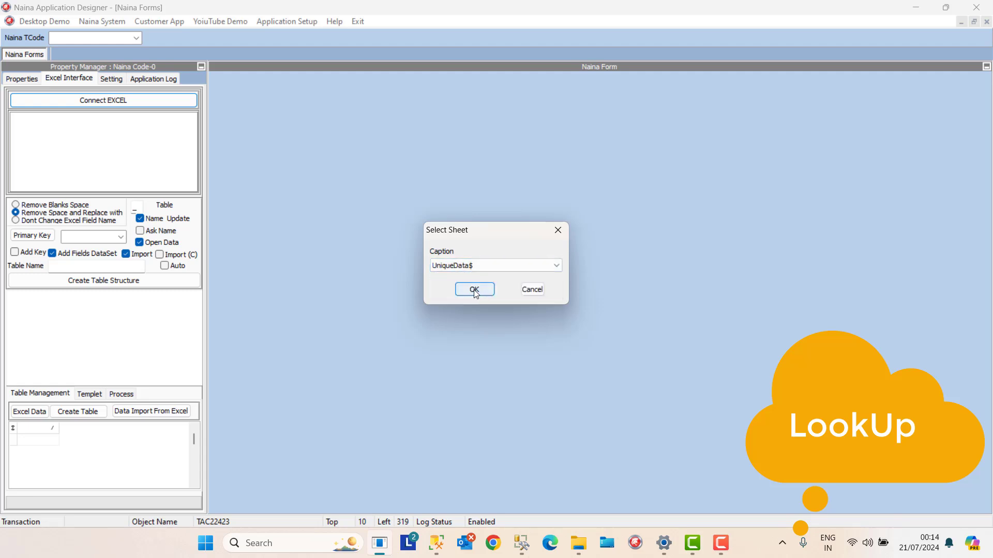
left_click(474, 292)
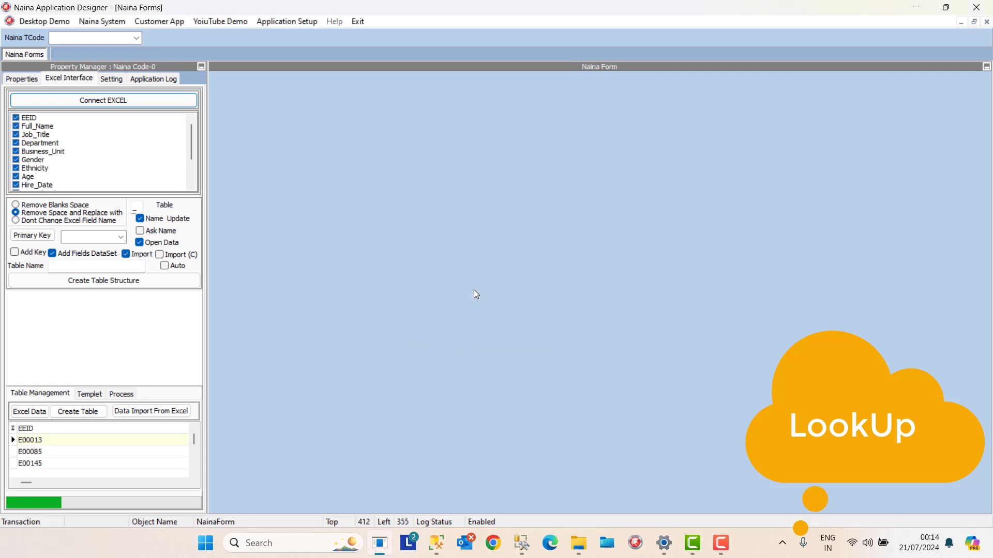
Step: Deselect all Excel fields, and include only EEID, Full_Name and Job_Title, leaving Add Key off
right_click(17, 120)
left_click(42, 139)
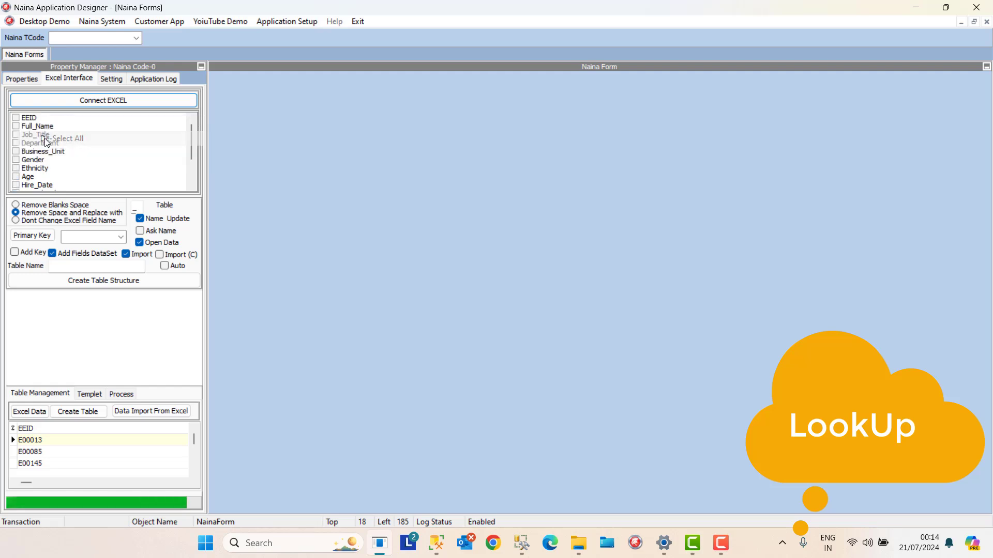
left_click(15, 118)
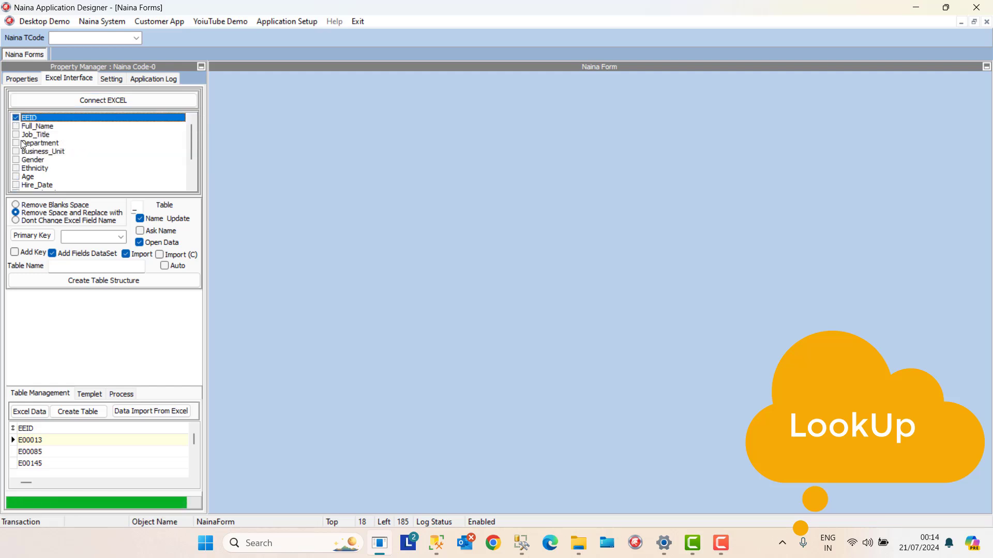
left_click(16, 126)
left_click(16, 135)
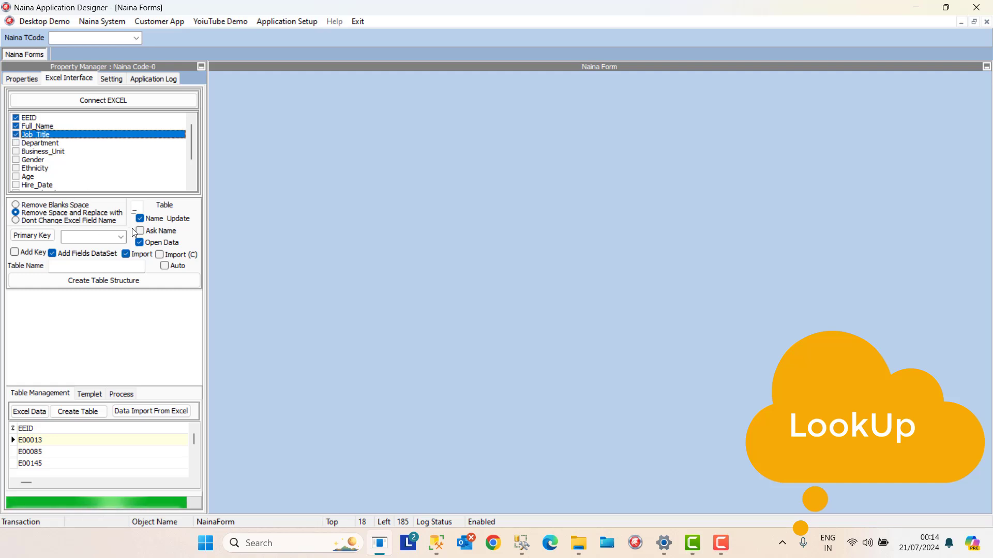
left_click(33, 256)
left_click(33, 255)
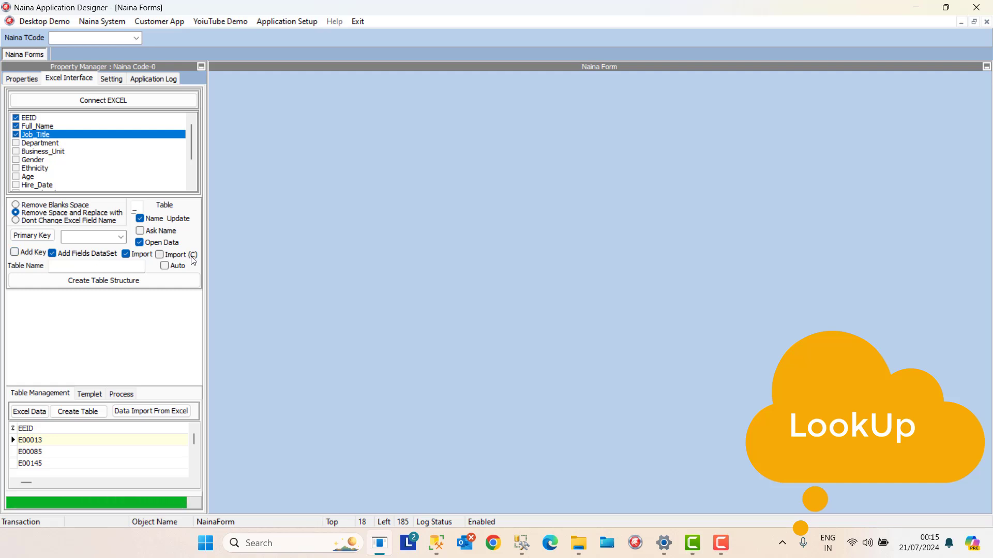
Step: Generate the table structure from the chosen fields, create the table in DemoDB and import the Excel data
left_click(121, 284)
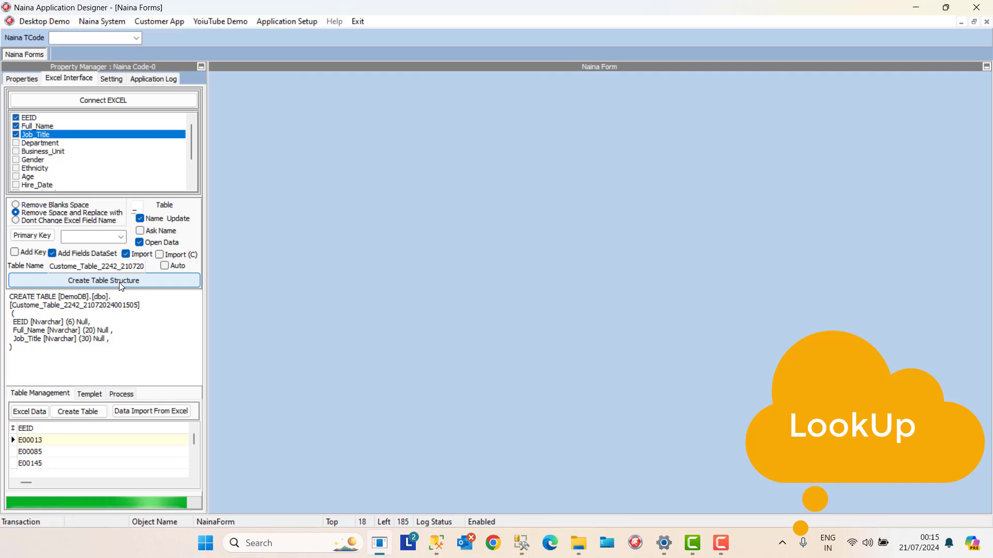
left_click(80, 411)
left_click(587, 286)
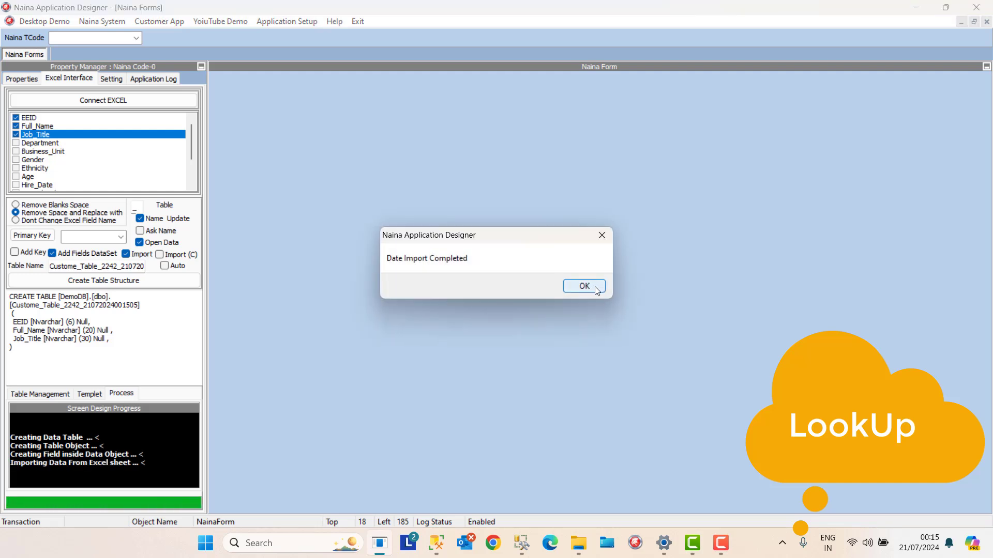
left_click(583, 286)
left_click(583, 286)
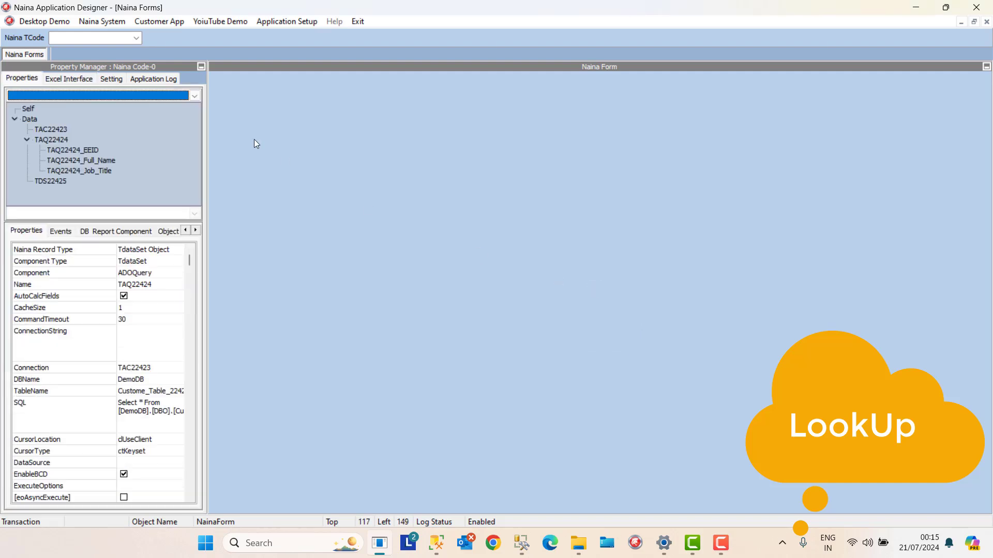
Step: Add a TrDBGrid_MS grid near the form's upper-left corner and enlarge it
right_click(229, 100)
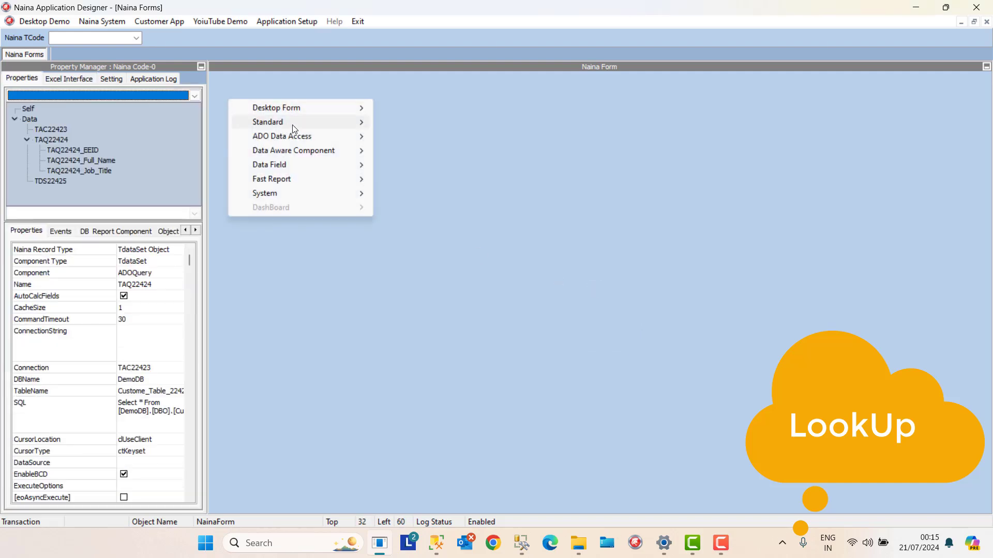
mouse_move(310, 130)
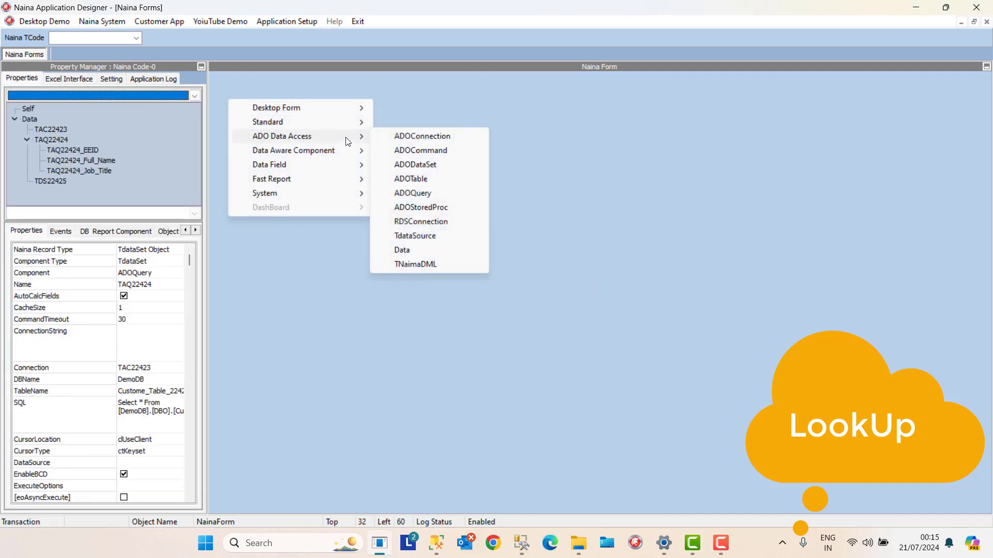
mouse_move(360, 156)
left_click(404, 150)
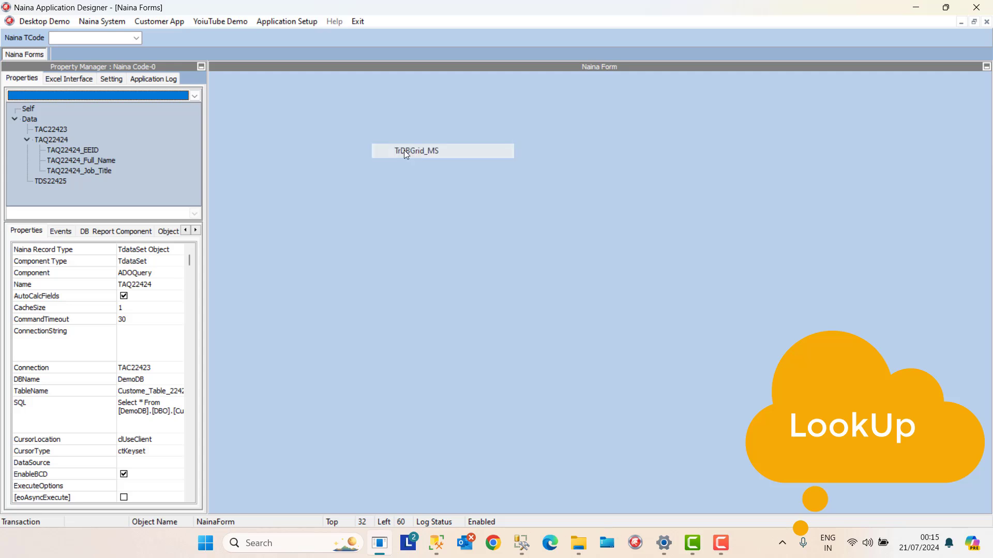
left_click_drag(324, 163, 533, 363)
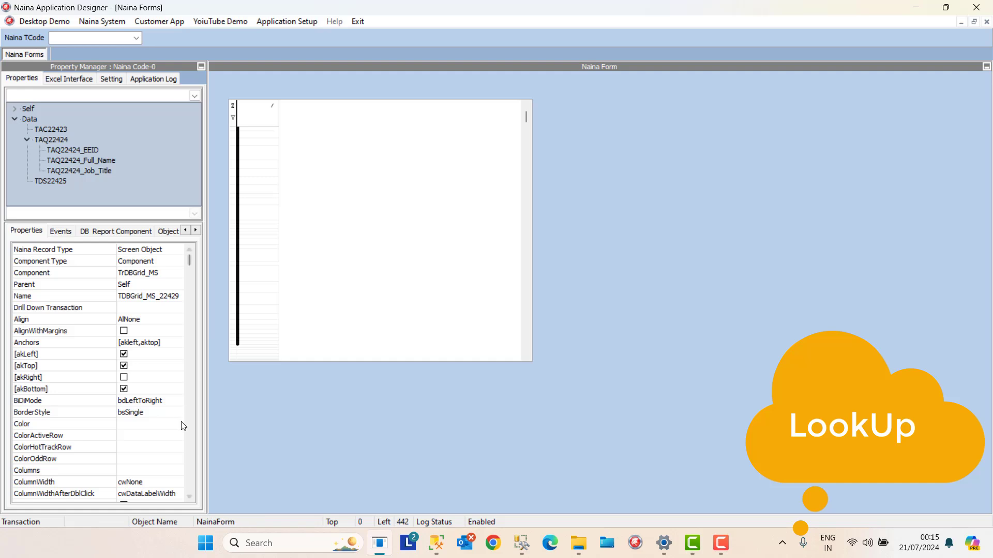
Step: Set the grid's DataSource to TDS22425
left_click(190, 432)
left_click(130, 309)
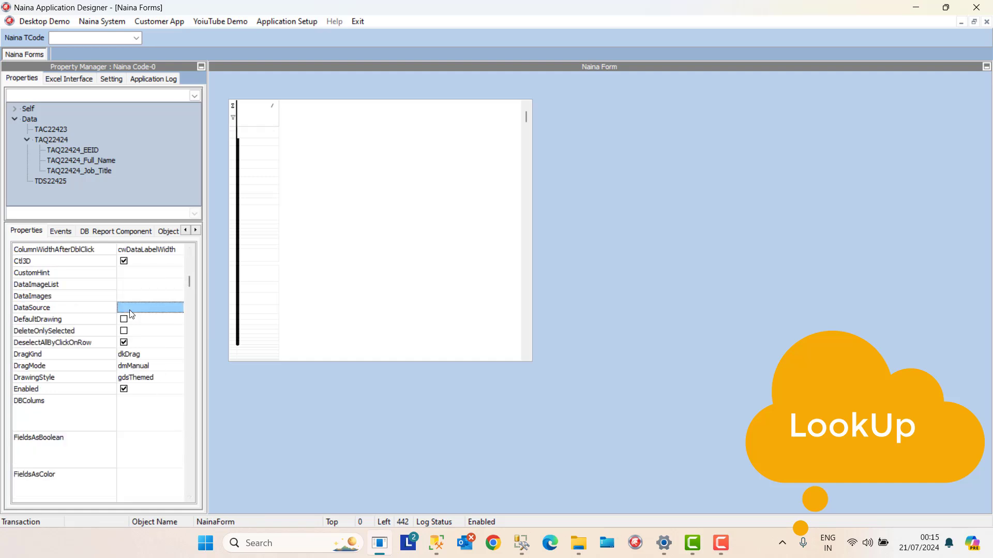
left_click(163, 354)
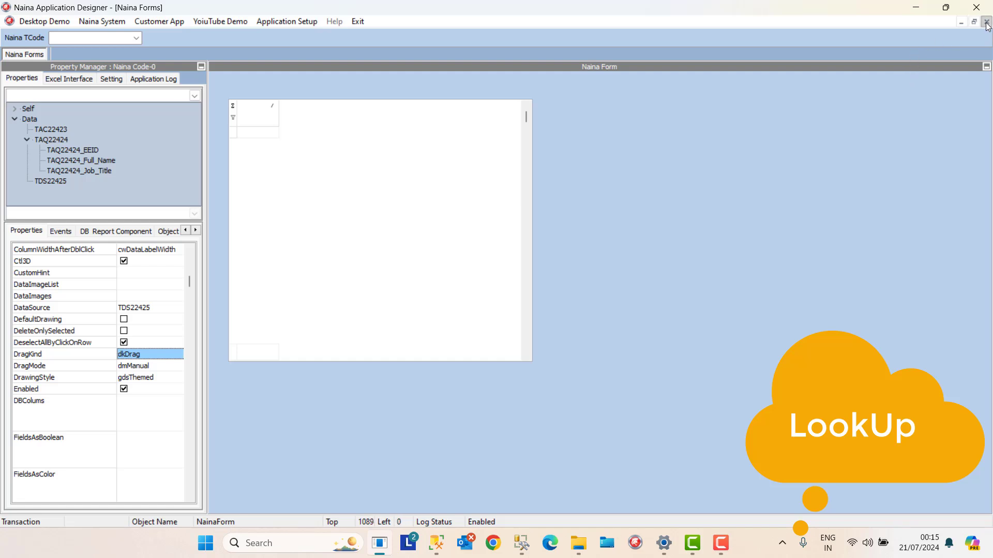
Step: Close the form designer and reopen Naina Forms to reload the Lokkup Manual form
left_click(986, 21)
left_click(279, 21)
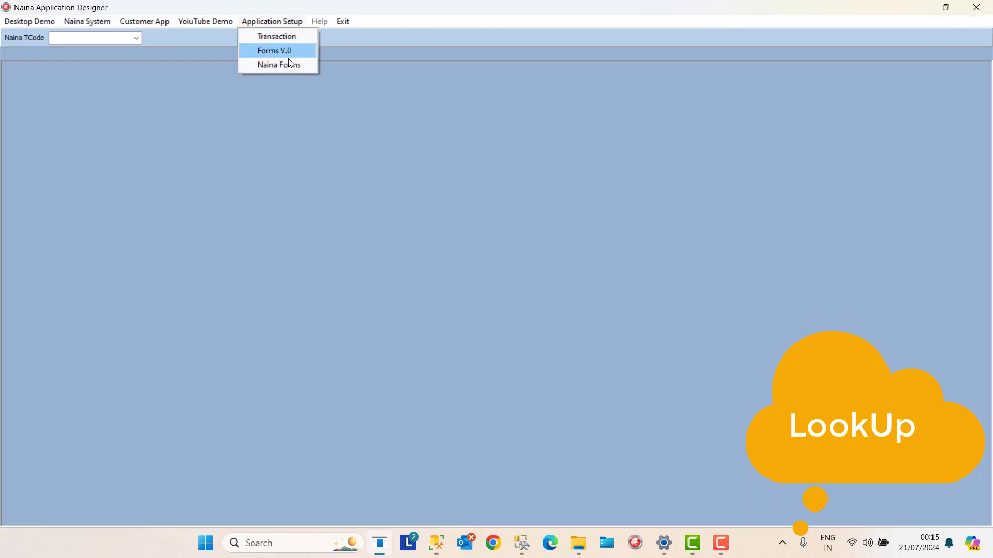
left_click(290, 64)
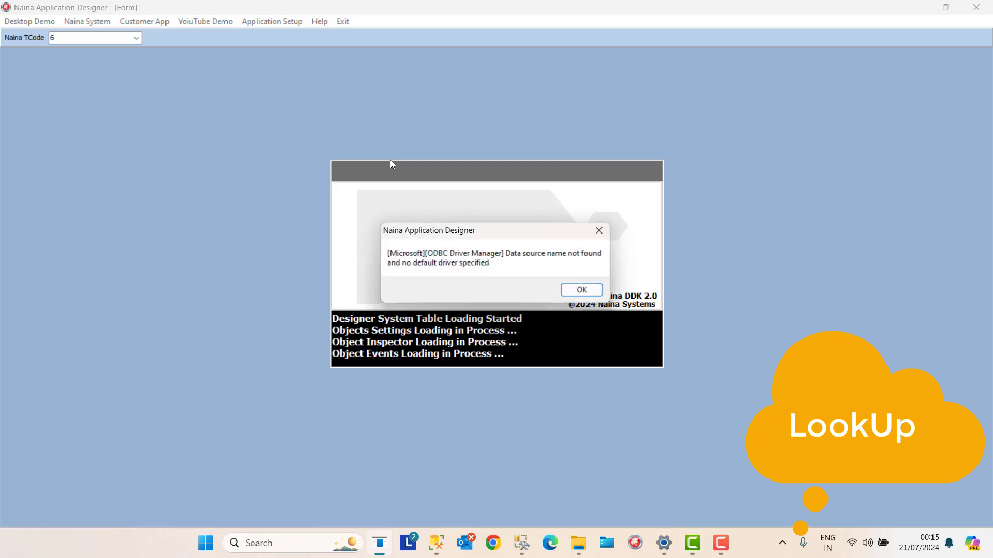
key("Return")
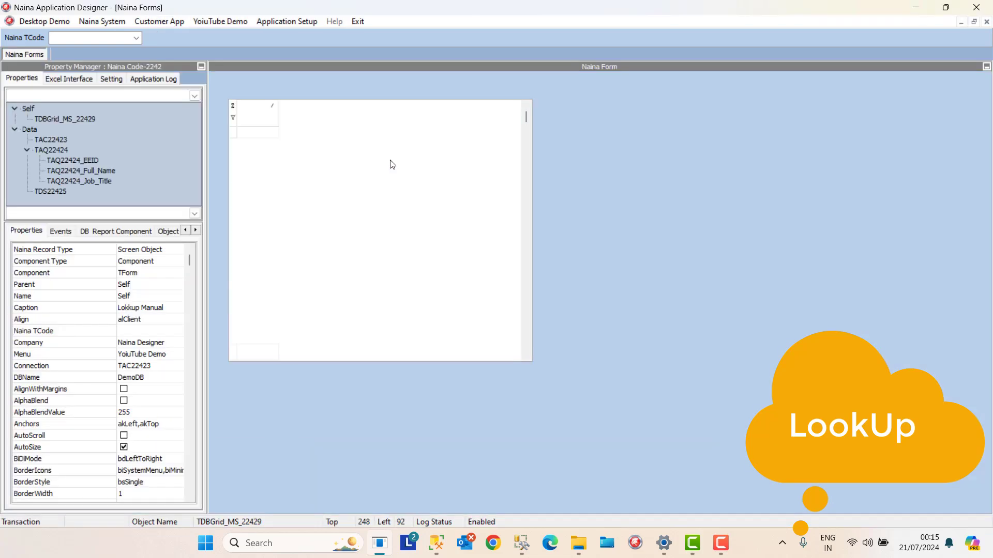
Step: Turn on the Connected property of the TAC22423 ADO connection
left_click(51, 137)
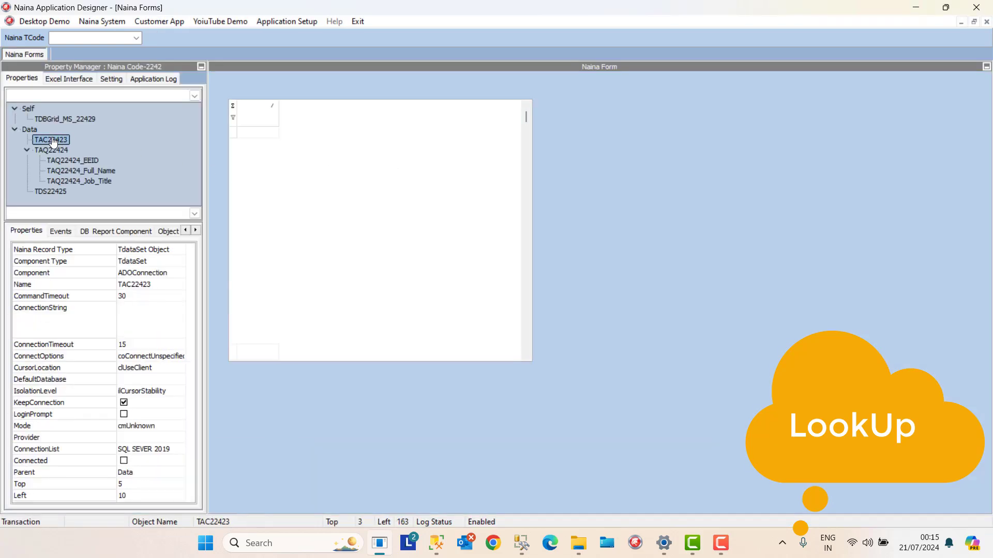
left_click(124, 460)
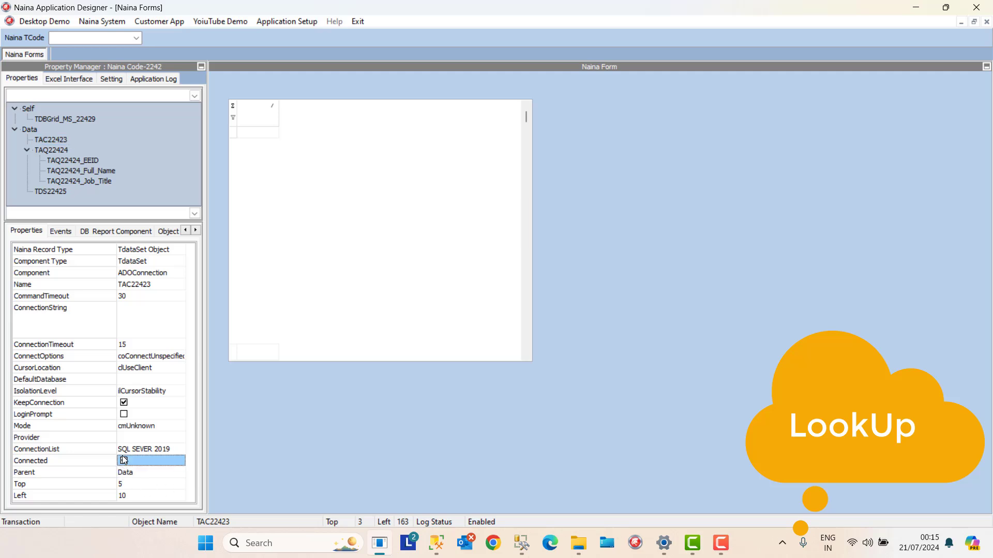
left_click(146, 474)
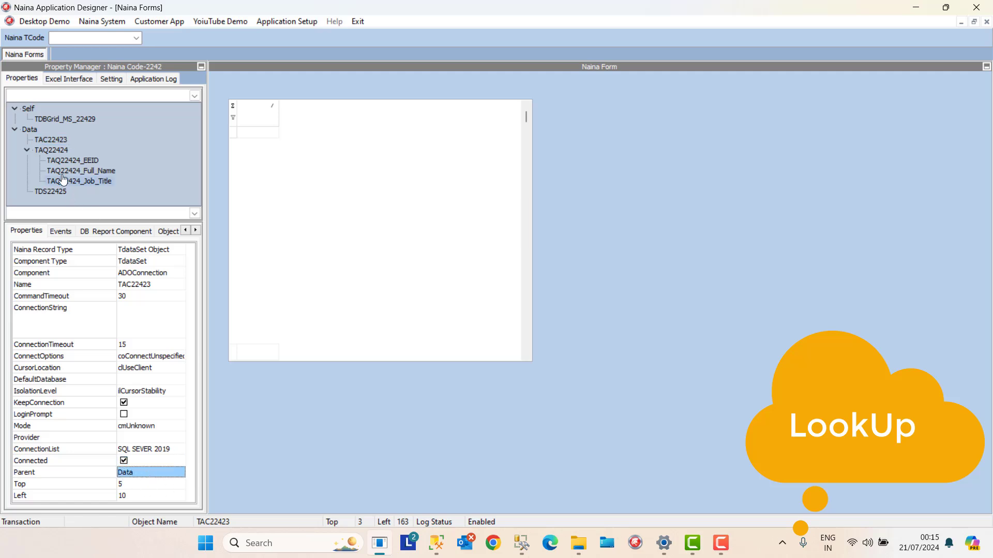
Step: Check the Active property of the TAQ22424 query and the DataSource of the grid
left_click(51, 150)
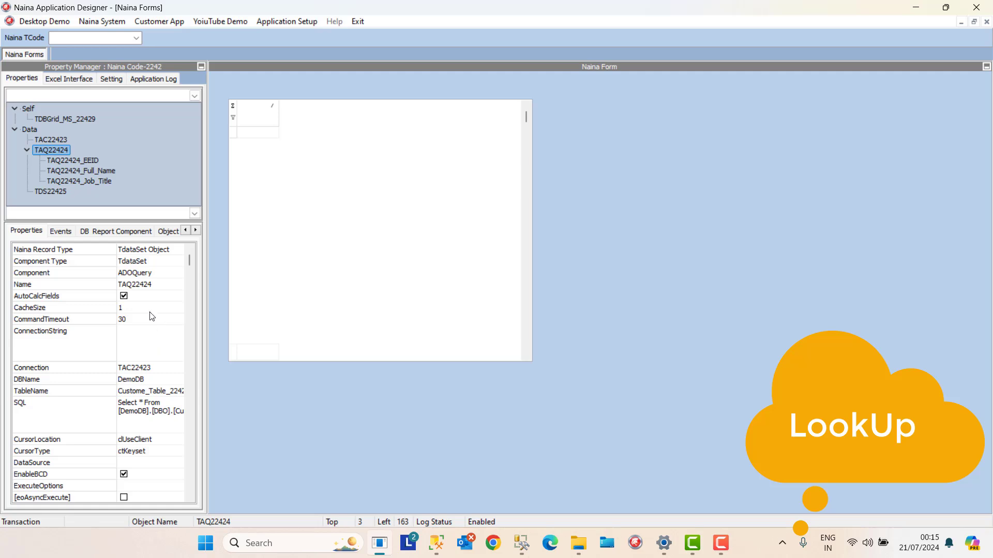
scroll(187, 488, "down", 5)
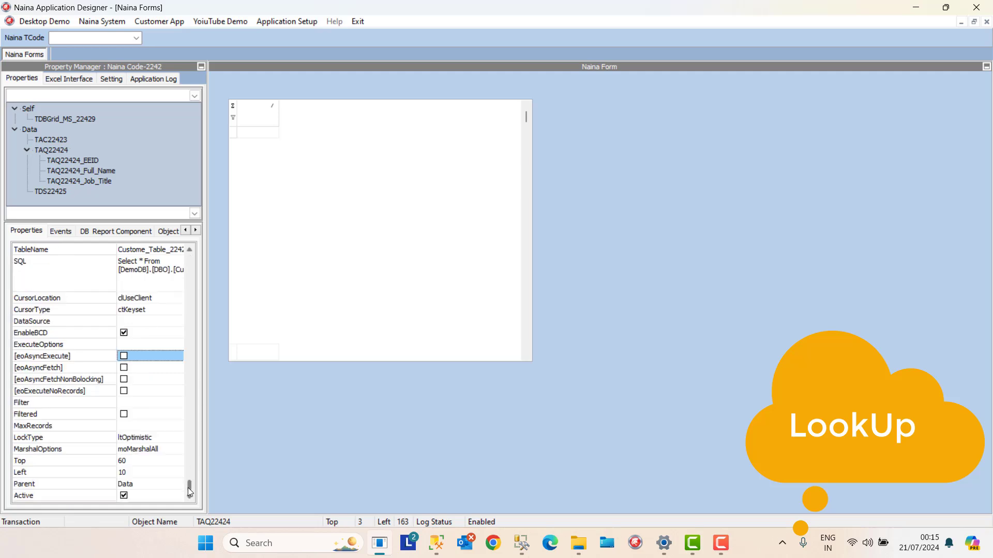
left_click(124, 496)
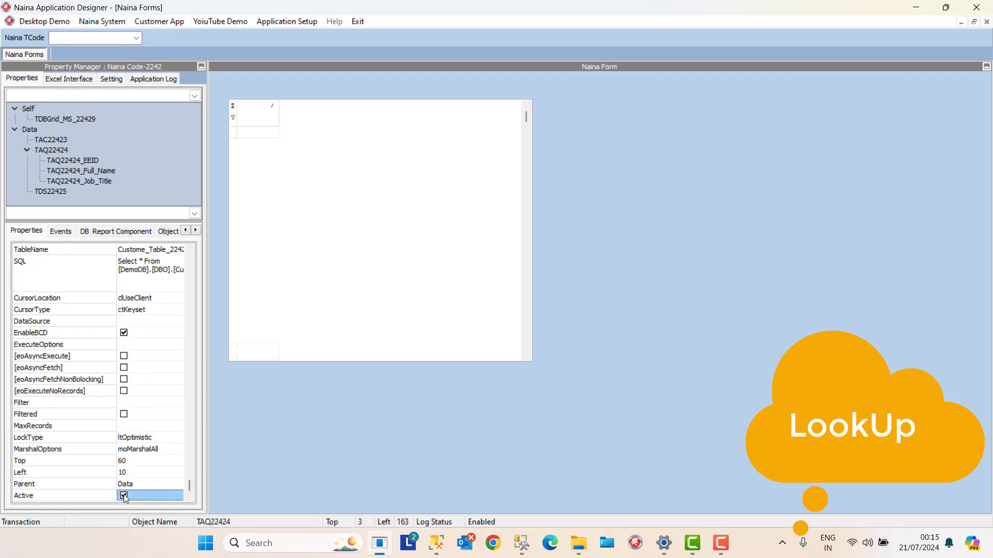
left_click(252, 113)
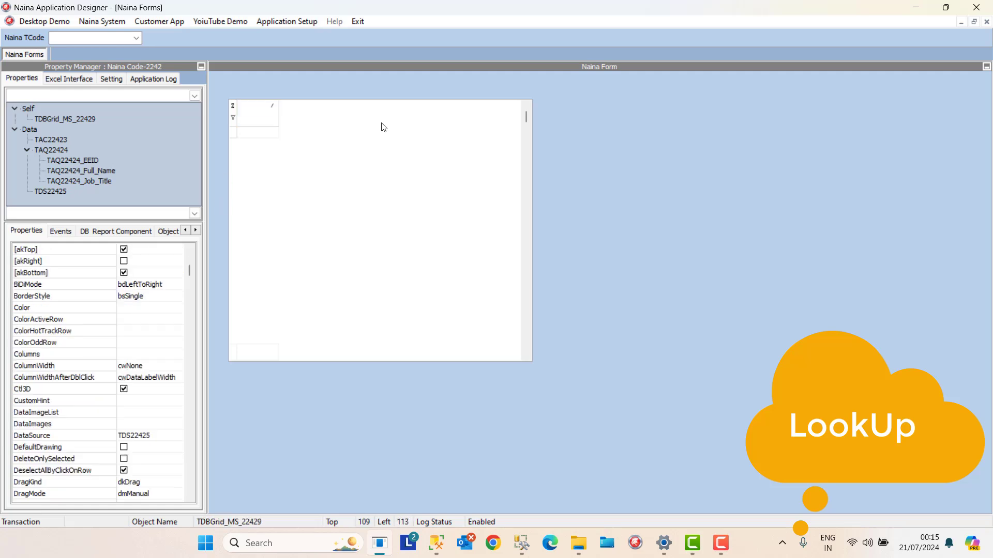
Step: Close the form designer and reopen Naina Forms to apply the connection setting
left_click(987, 21)
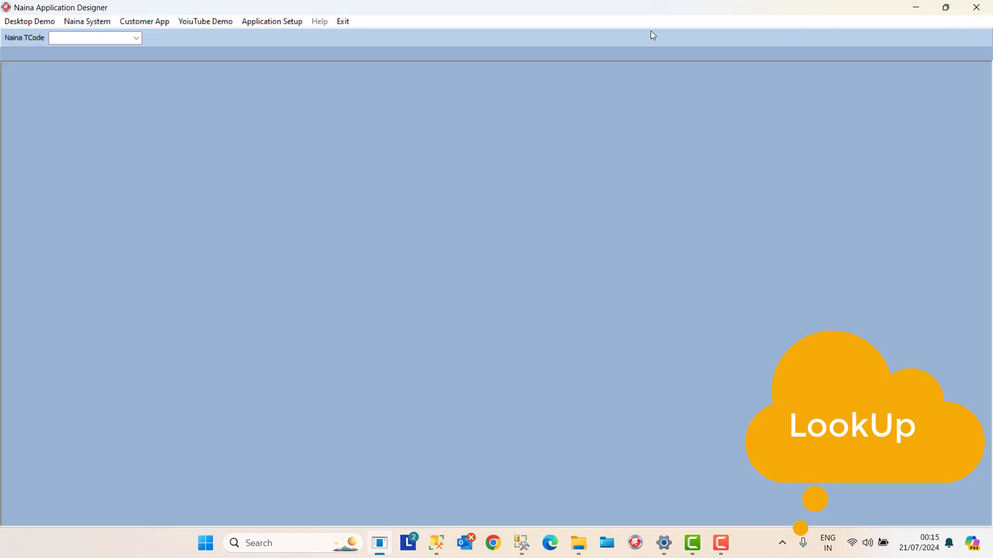
left_click(259, 23)
left_click(272, 65)
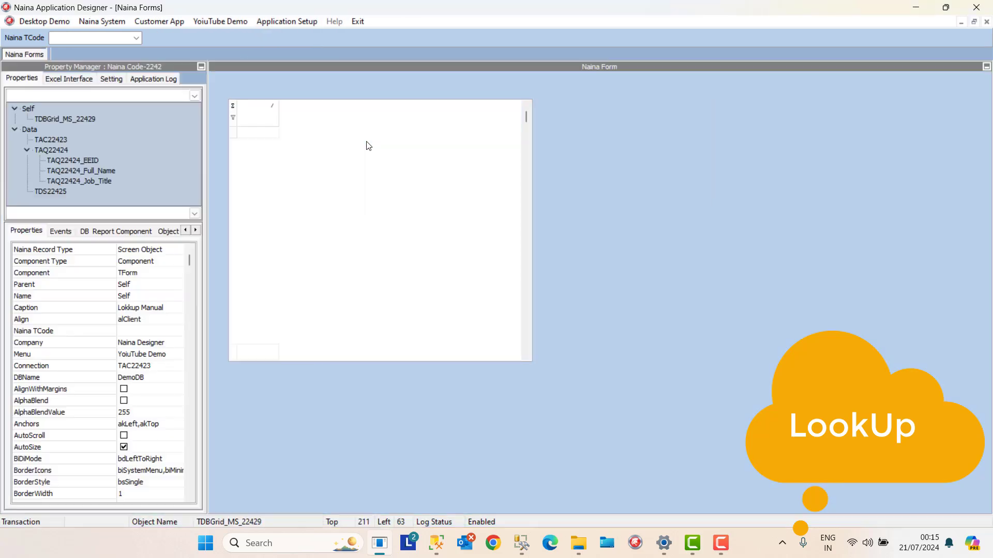
Step: Review the grid's DataSource and turn off the Active property of the TAQ22424 query
left_click(245, 127)
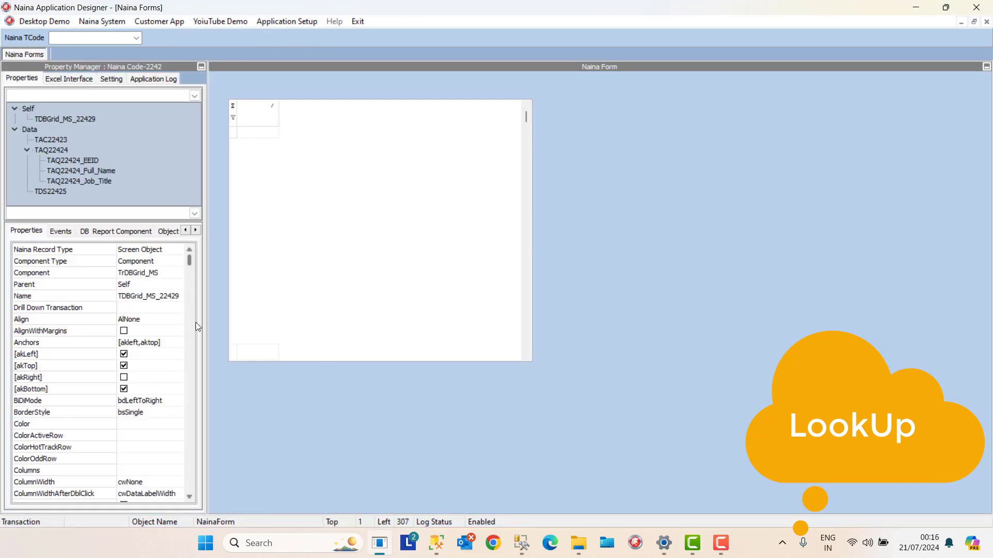
left_click(187, 421)
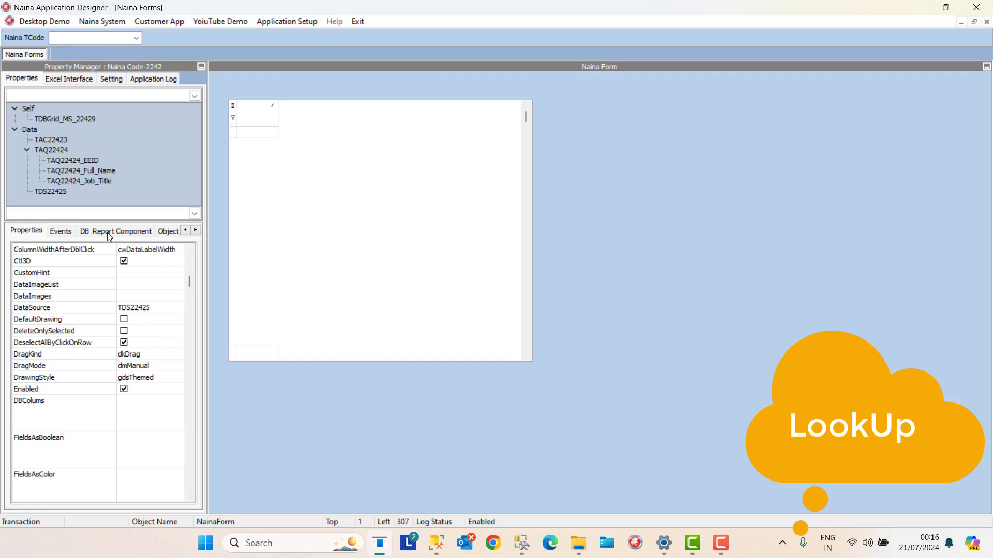
left_click(51, 150)
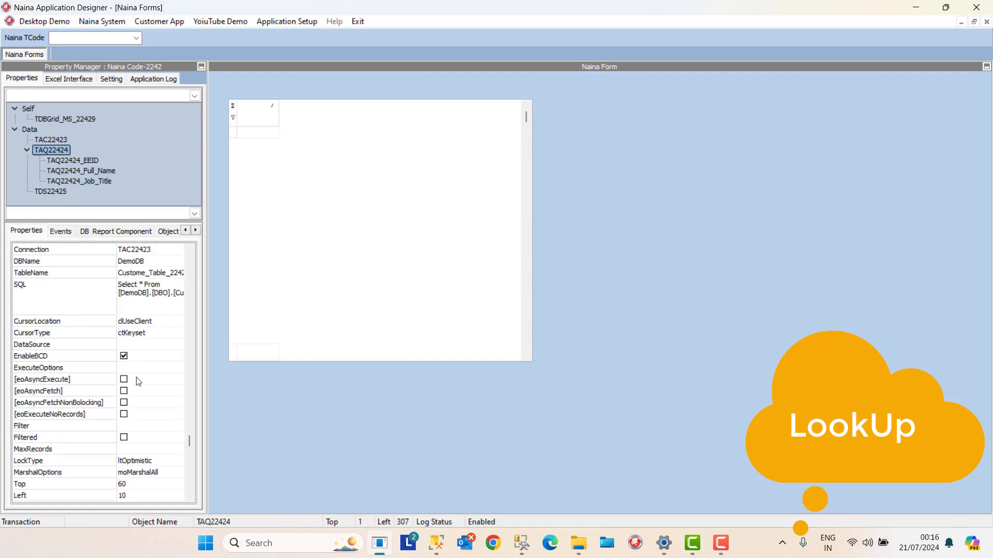
left_click(185, 483)
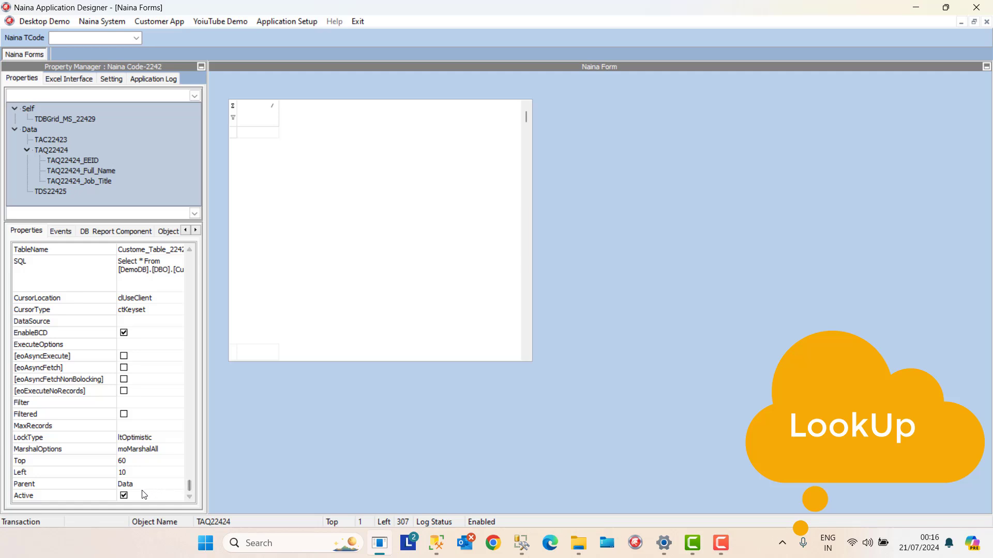
left_click(124, 495)
Step: Examine the properties of connection TAC22423, data source TDS22425 and field TAQ22424_EEID
left_click(50, 140)
left_click(192, 493)
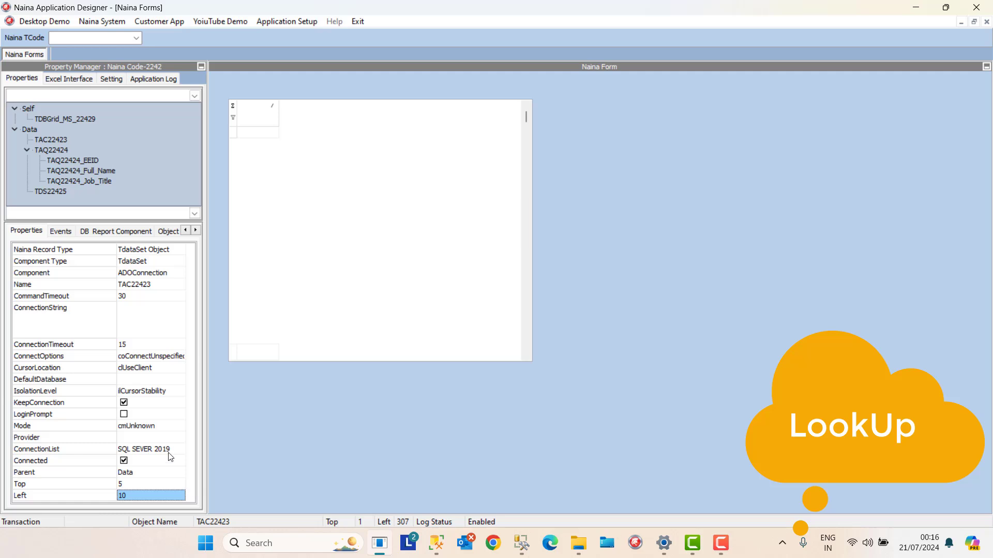
left_click(256, 107)
left_click(63, 194)
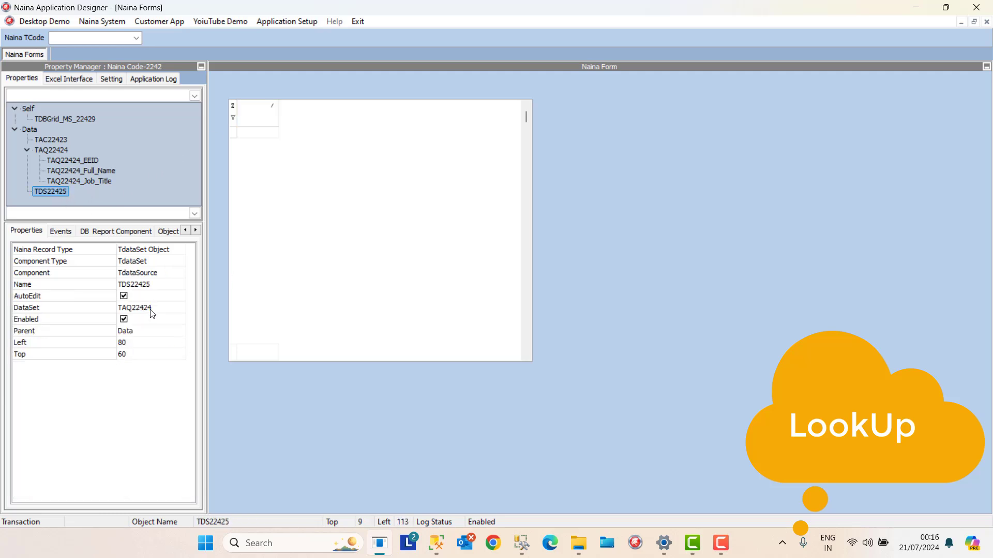
left_click(67, 161)
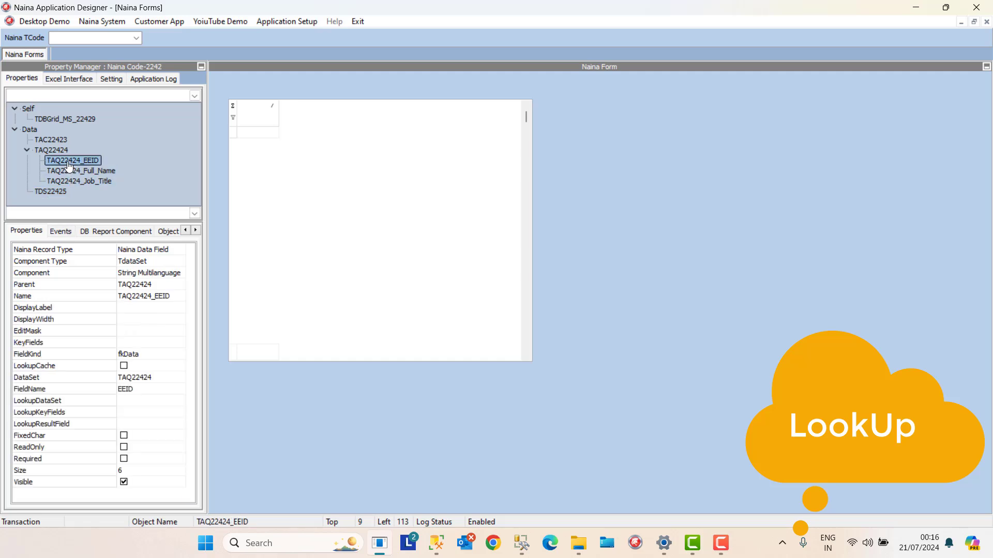
Step: Turn on the Active property of the TAQ22424 query
left_click(59, 152)
left_click(189, 476)
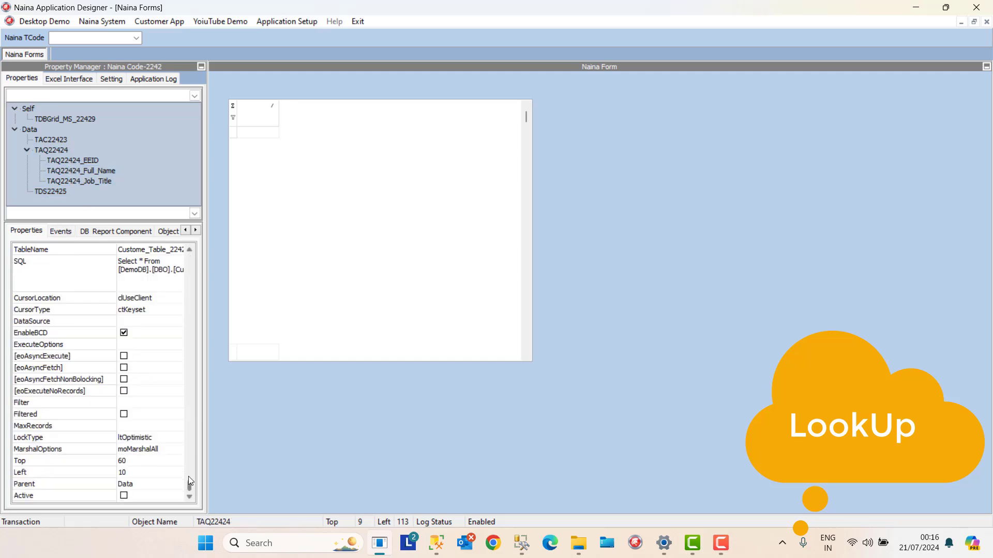
left_click(125, 495)
left_click(161, 484)
left_click(125, 495)
left_click(155, 450)
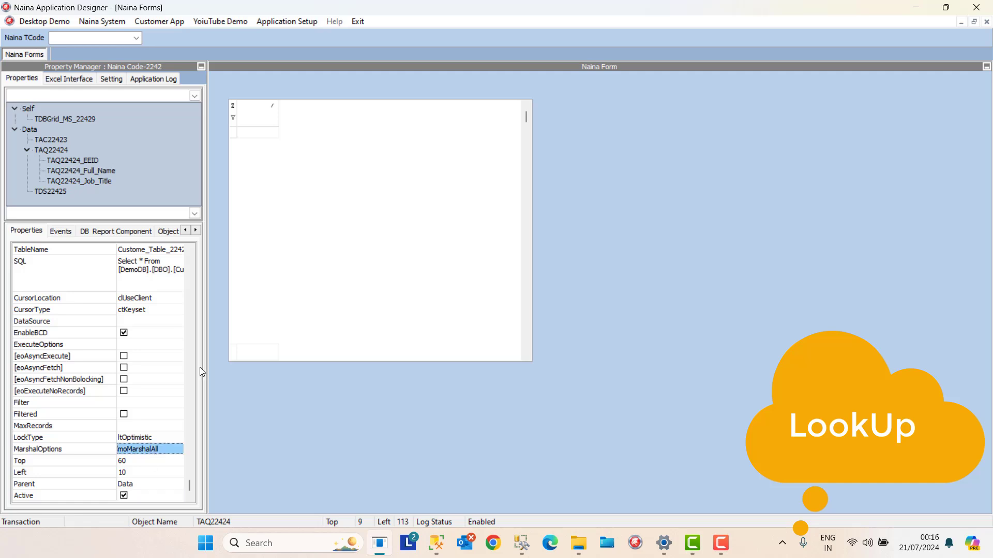
Step: Nudge the grid slightly toward the form's upper-left corner and reopen Naina Forms to reload the form
left_click(269, 125)
left_click_drag(269, 125, 262, 120)
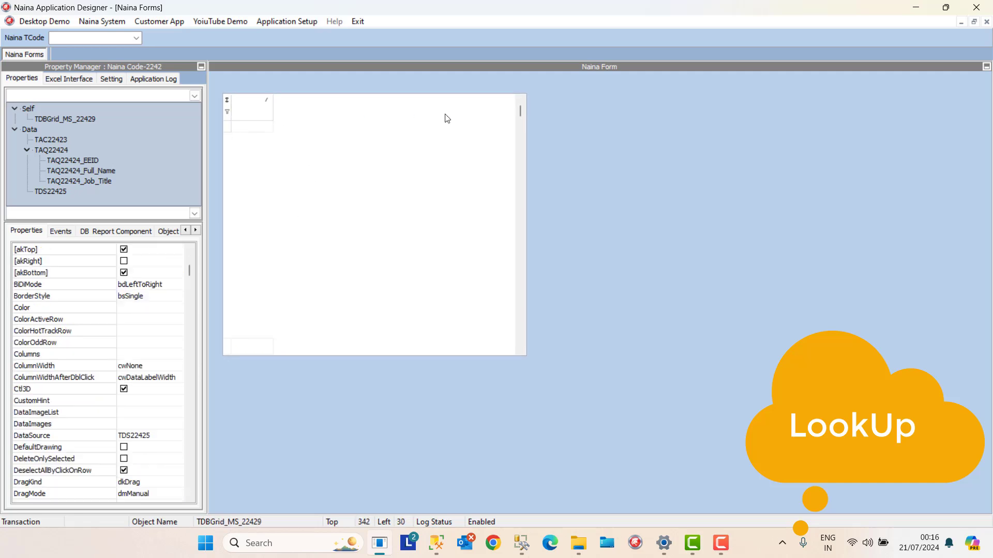
left_click(986, 22)
left_click(291, 21)
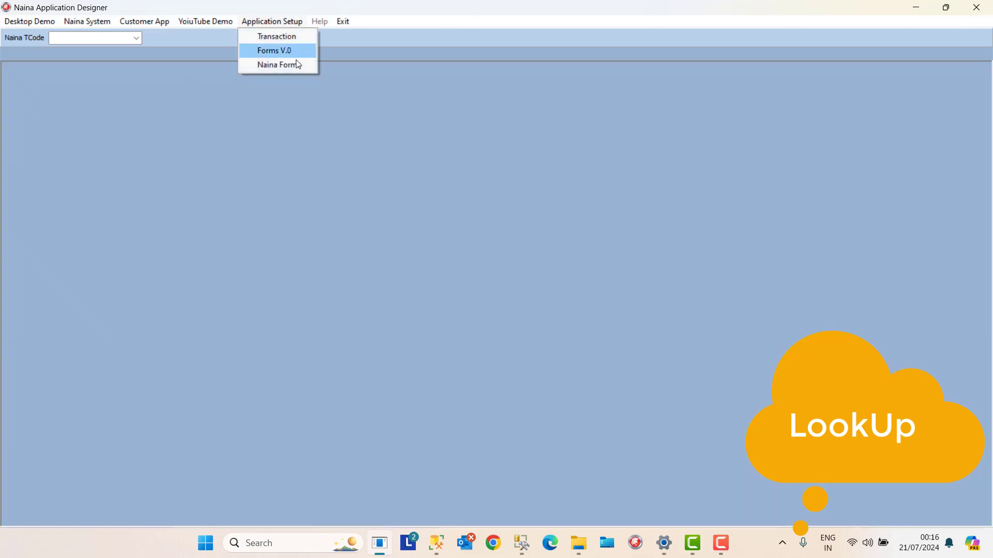
left_click(298, 64)
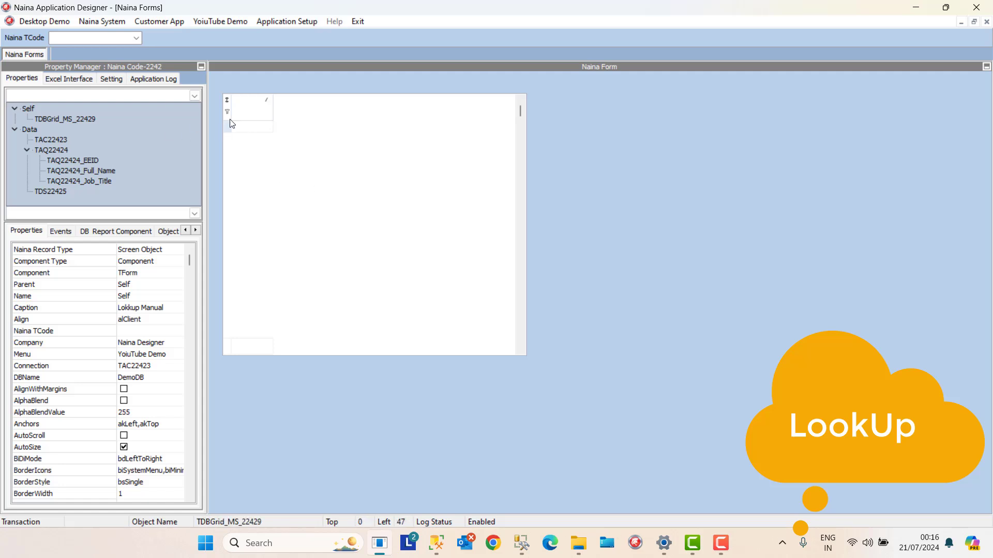
Step: Examine the properties of the grid, the TAC22423 connection and the TAQ22424 query
left_click(231, 123)
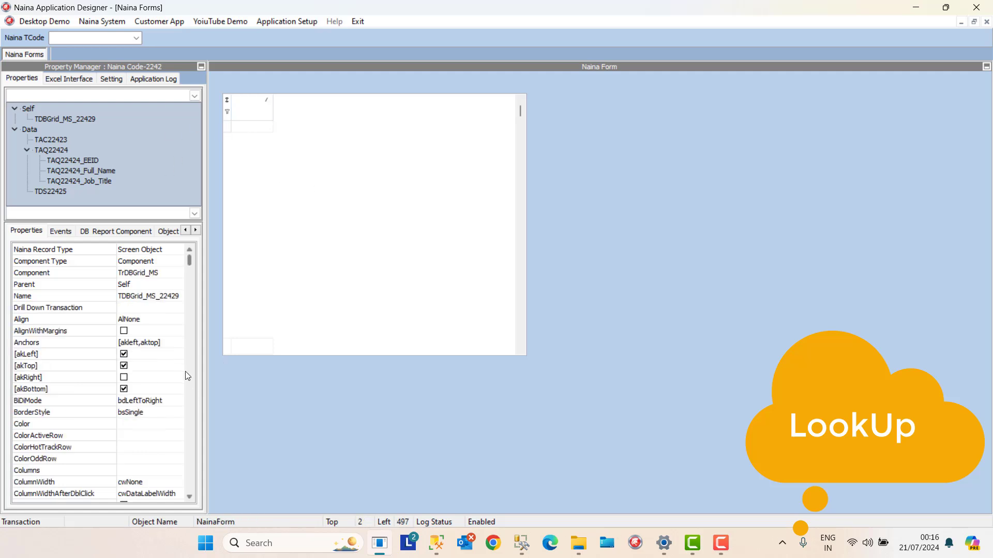
left_click(53, 144)
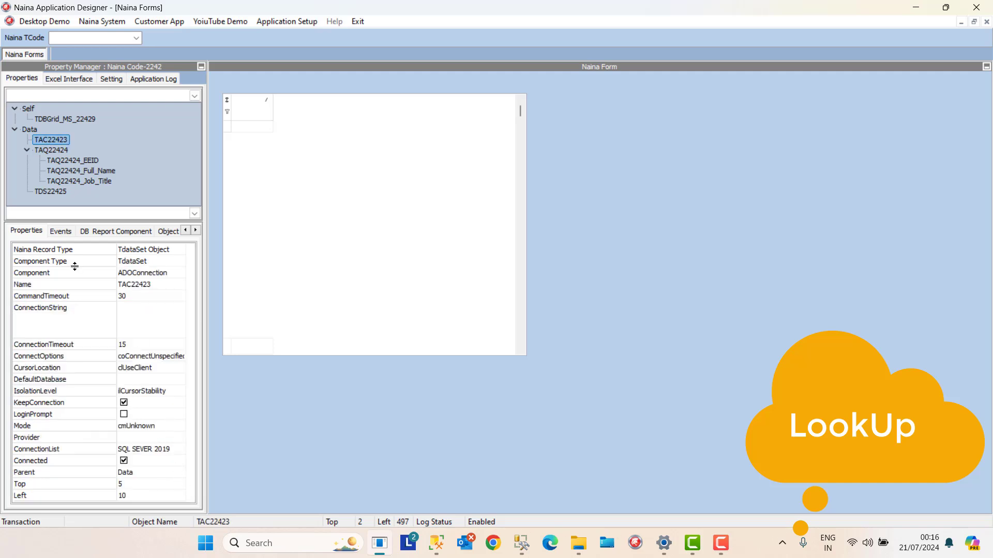
left_click(51, 150)
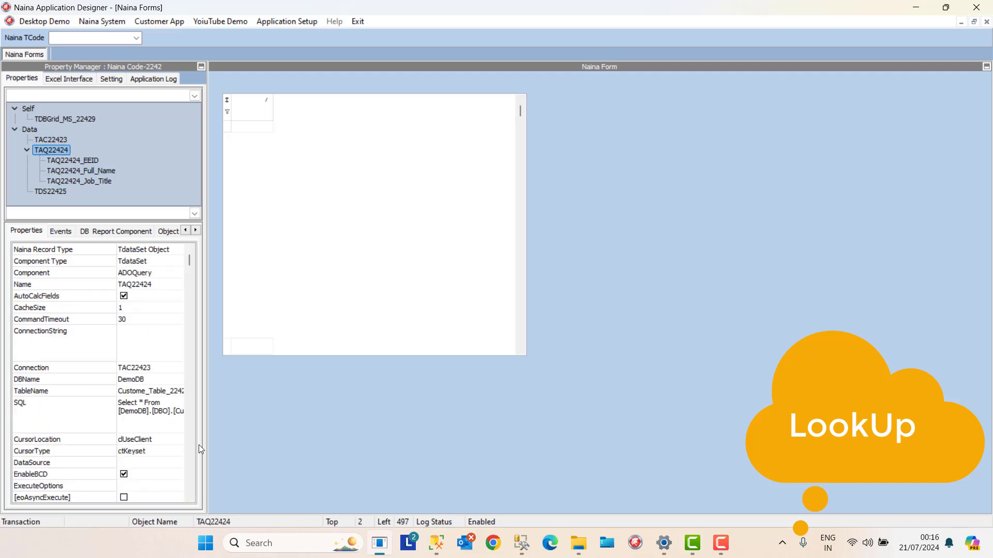
scroll(191, 484, "down", 5)
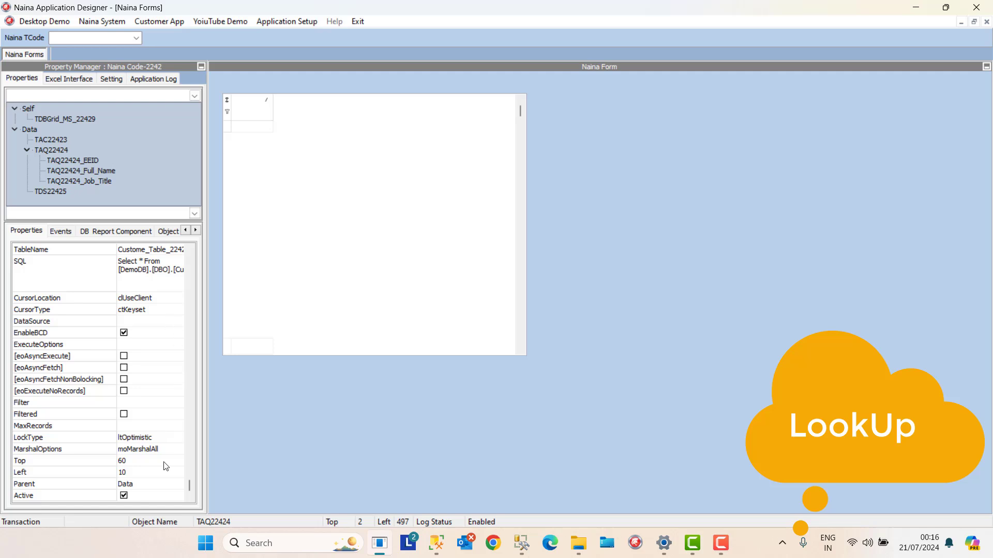
Step: Open the table of the TAQ22424 query from its database component and return to the query's properties
left_click(96, 234)
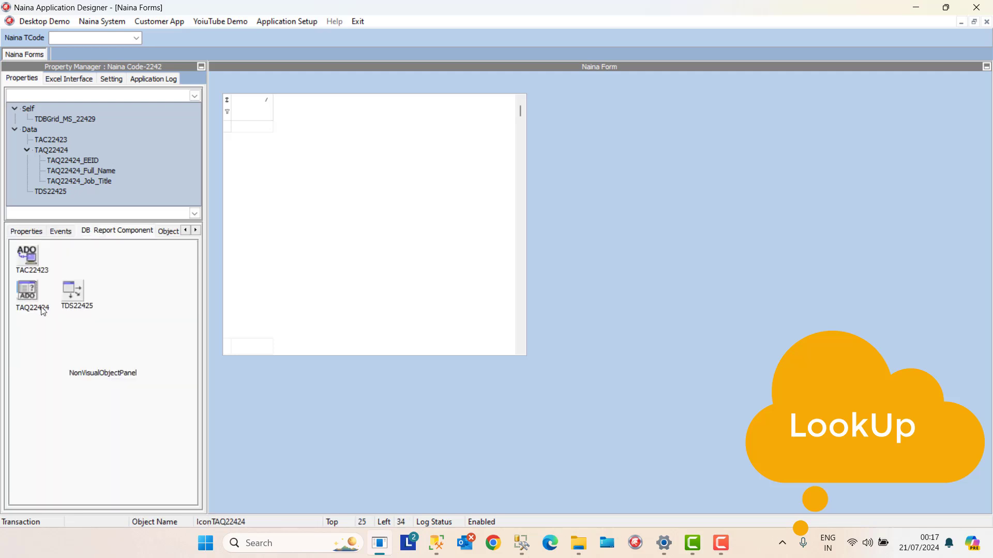
right_click(29, 293)
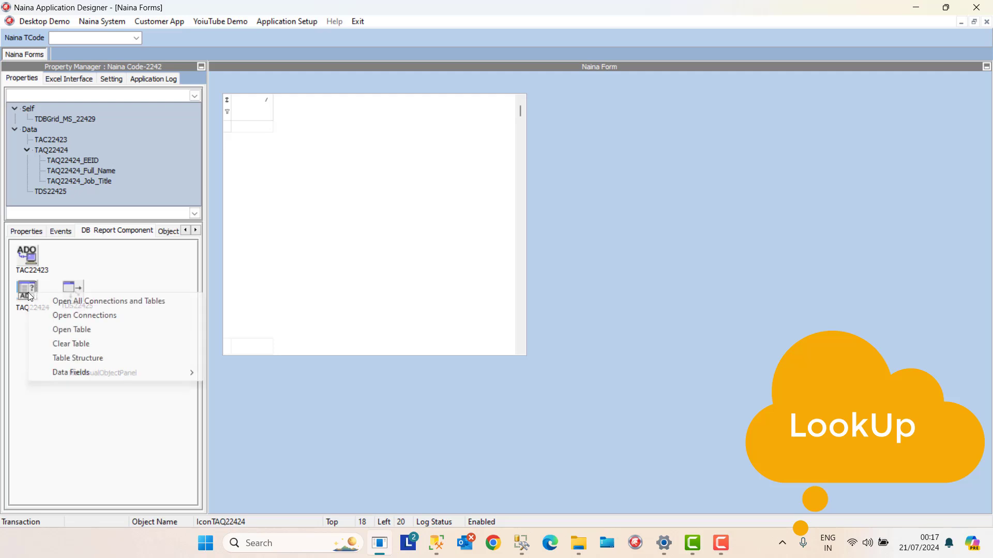
left_click(61, 329)
left_click(29, 256)
left_click(32, 232)
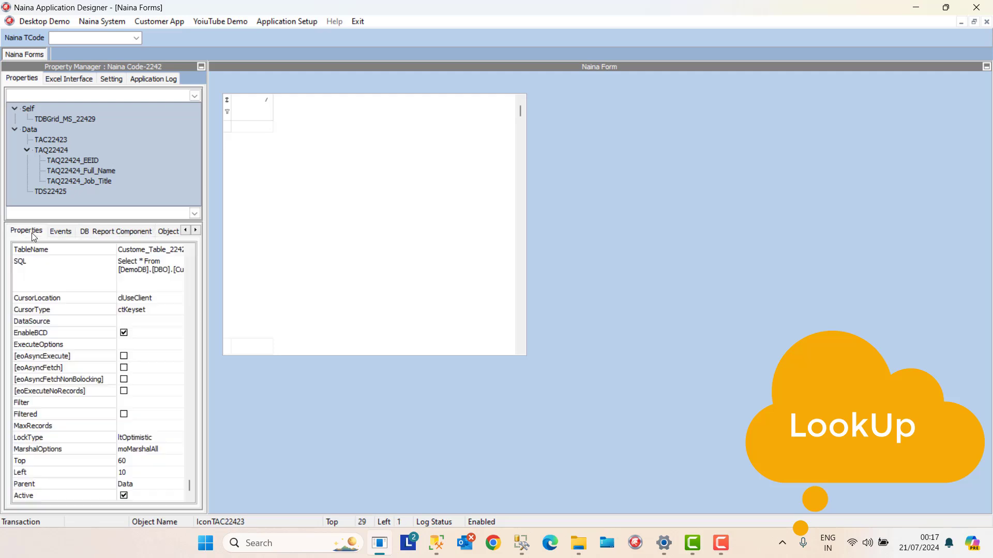
Step: Recheck the Active, SQL and connection properties of the TAQ22424 query
left_click(127, 494)
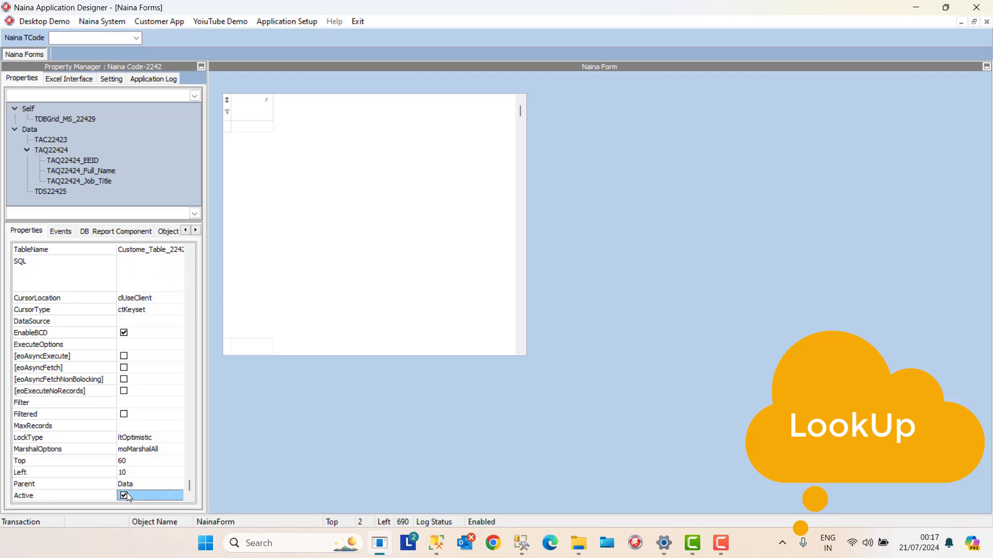
left_click(172, 383)
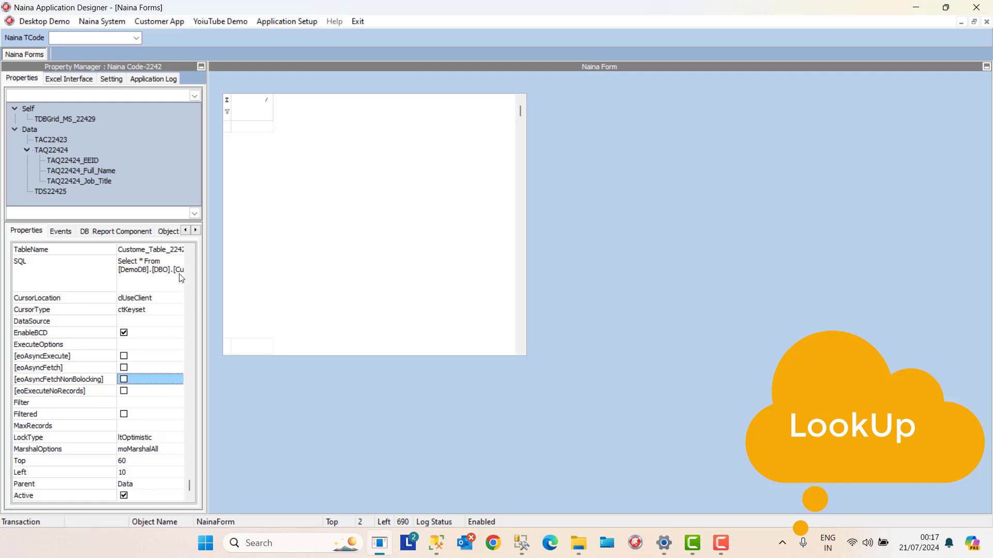
left_click(188, 260)
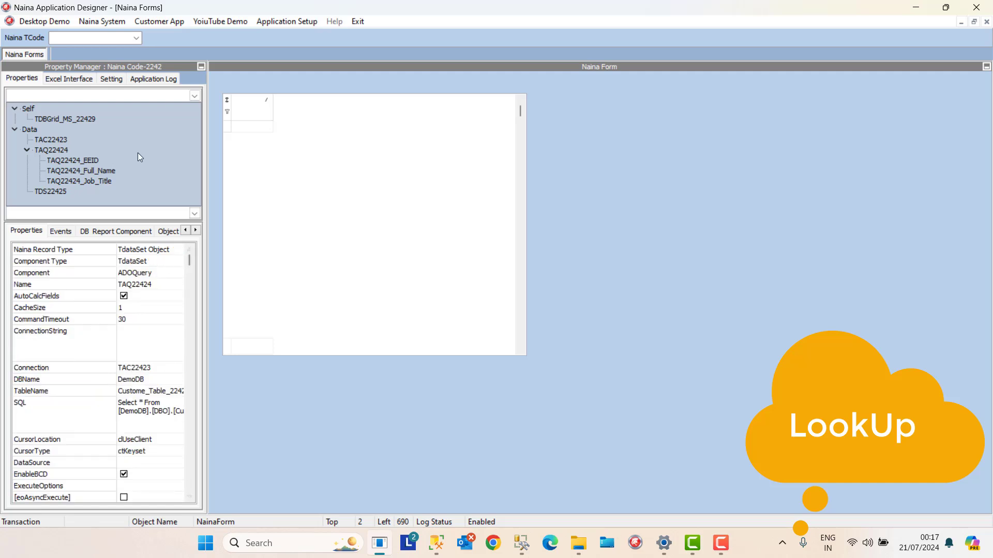
Step: Examine the TDS22425 data source's properties and load its property data as a text list
left_click(62, 193)
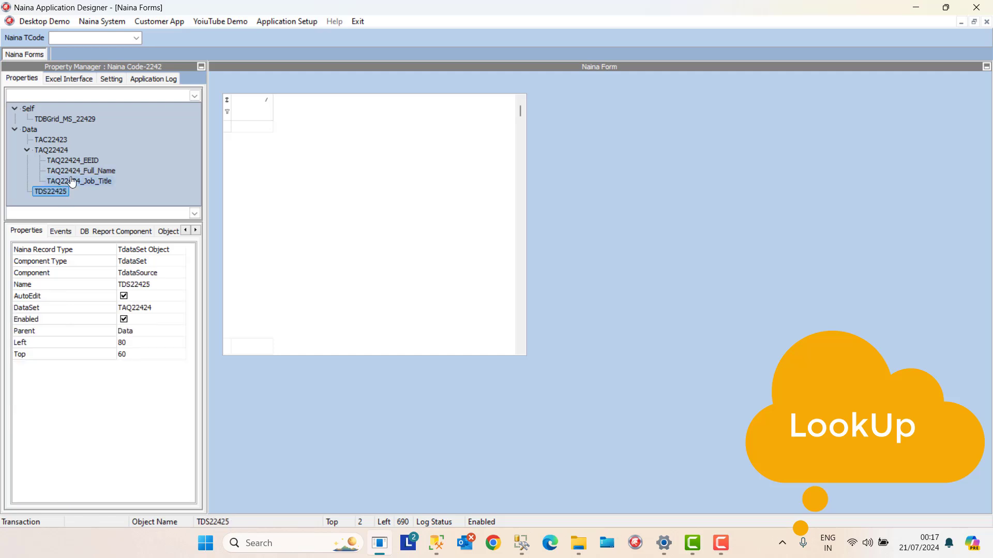
left_click(59, 192)
right_click(58, 190)
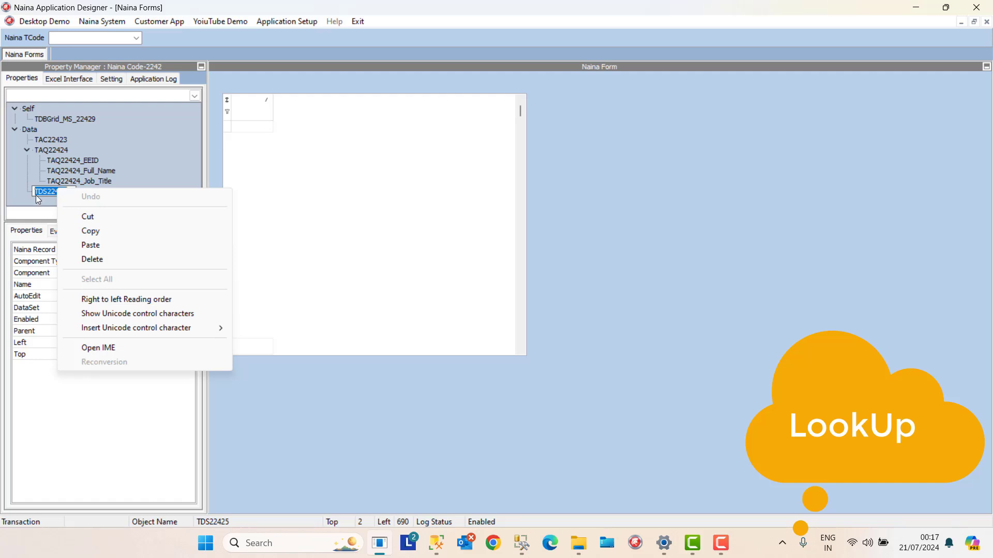
left_click(35, 195)
left_click(43, 155)
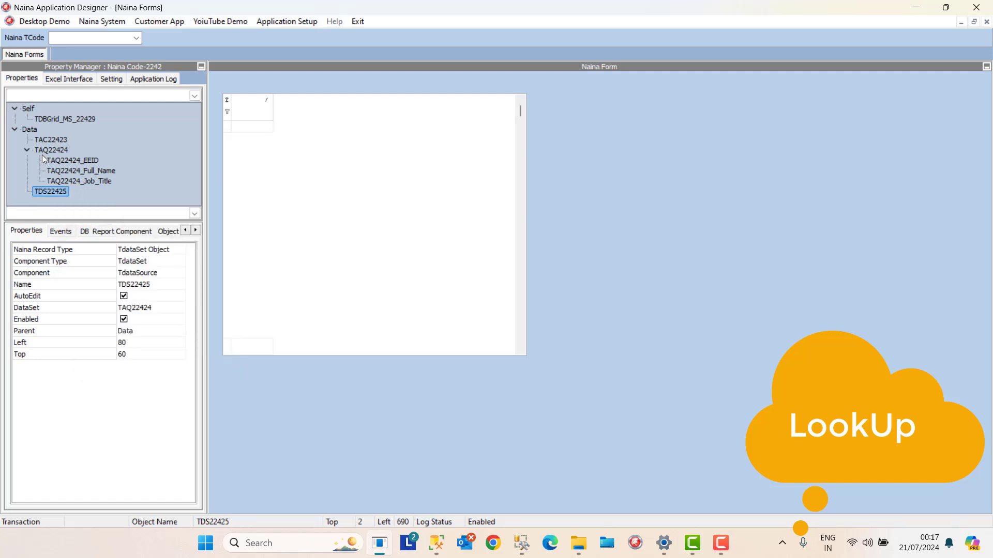
left_click(60, 192)
right_click(61, 194)
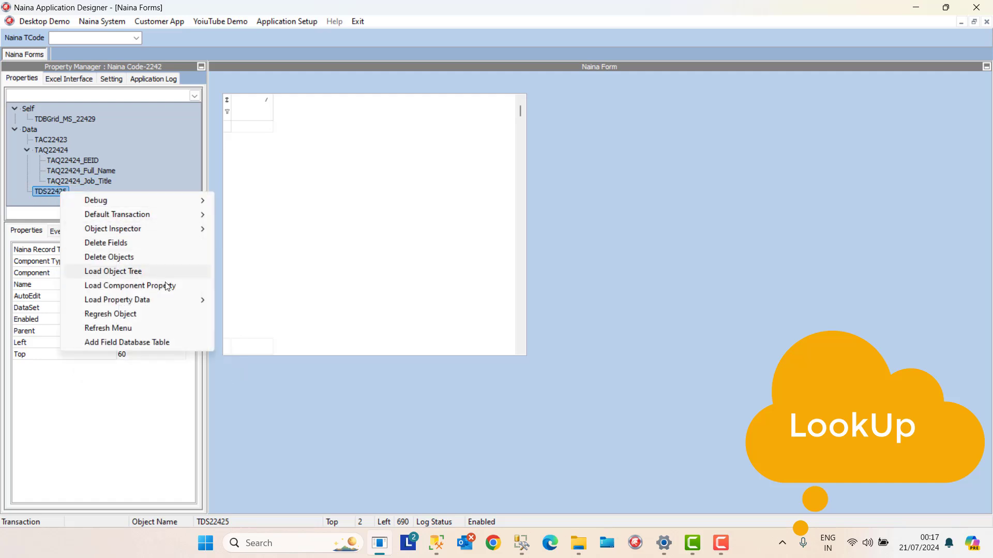
left_click(243, 300)
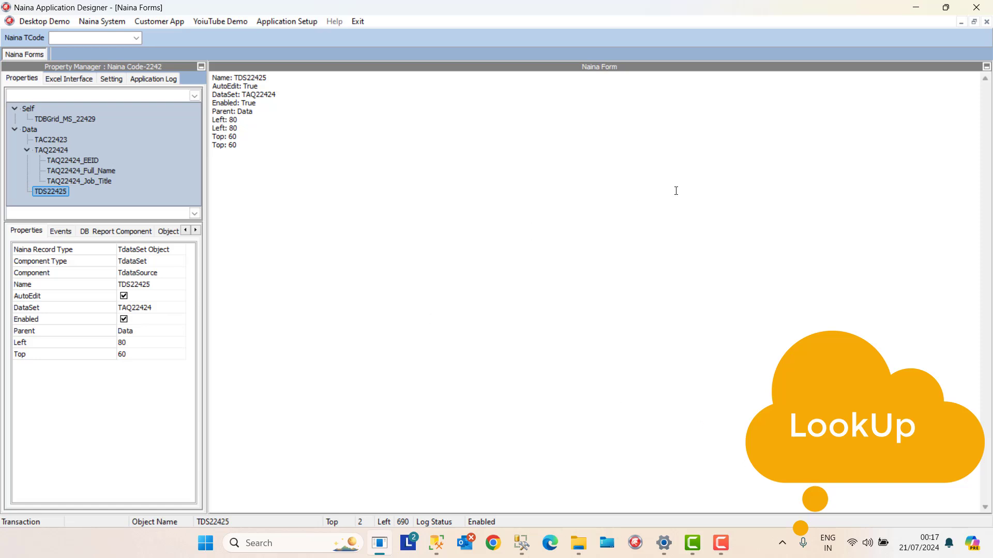
Step: Close Naina Forms and reopen it to reload the Lokkup Manual form
left_click(986, 22)
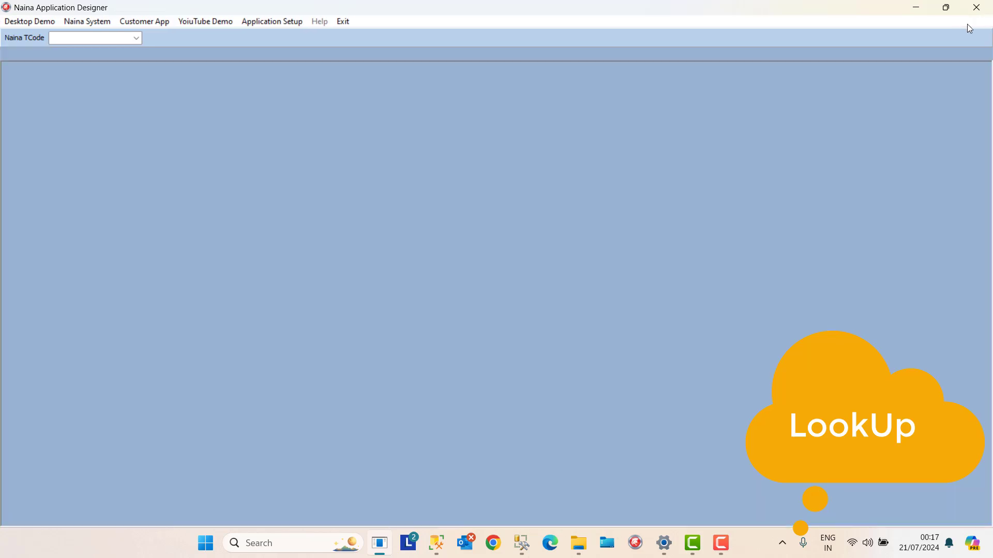
left_click(283, 24)
left_click(284, 64)
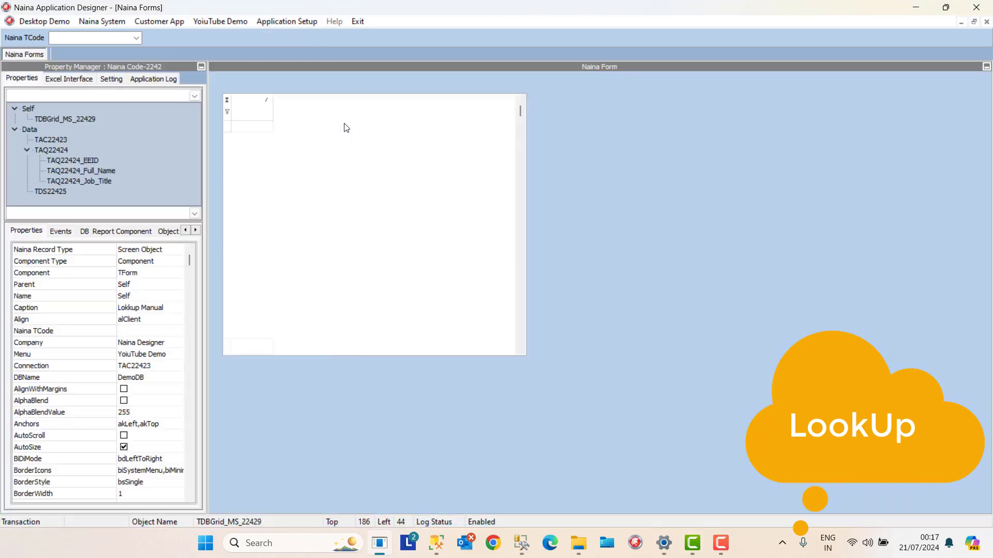
Step: Reassign TDS22425 as the grid's DataSource and widen the grid's EEID column
left_click(264, 112)
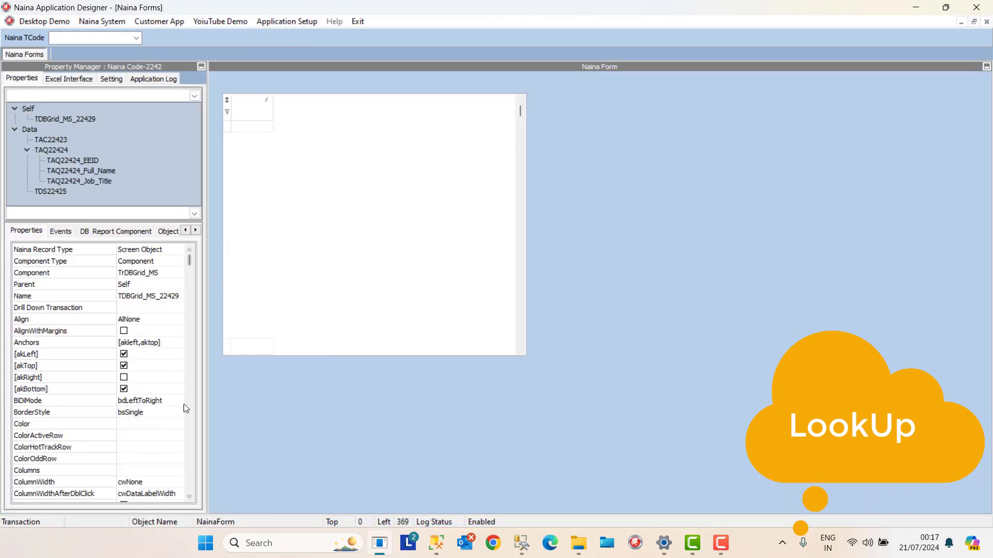
scroll(184, 445, "down", 7)
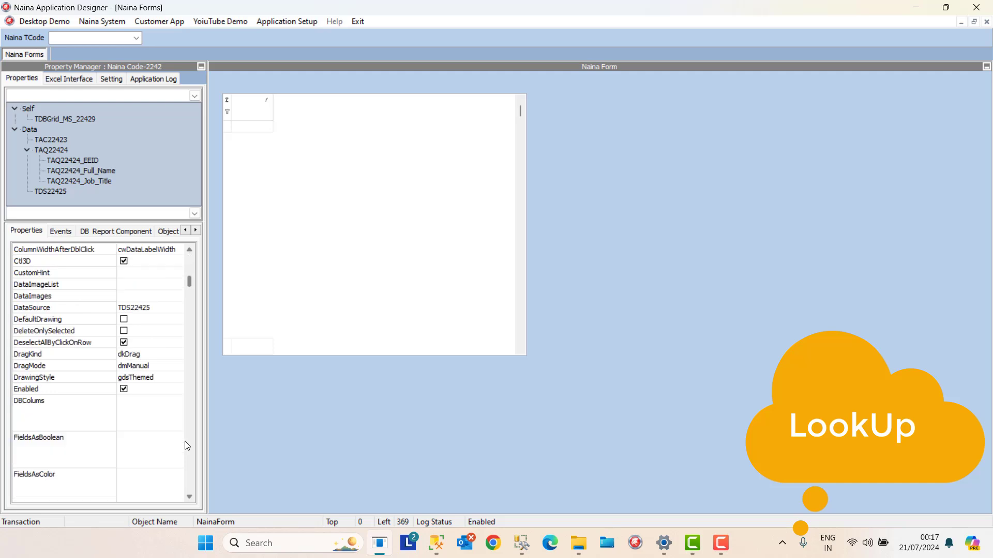
left_click(158, 309)
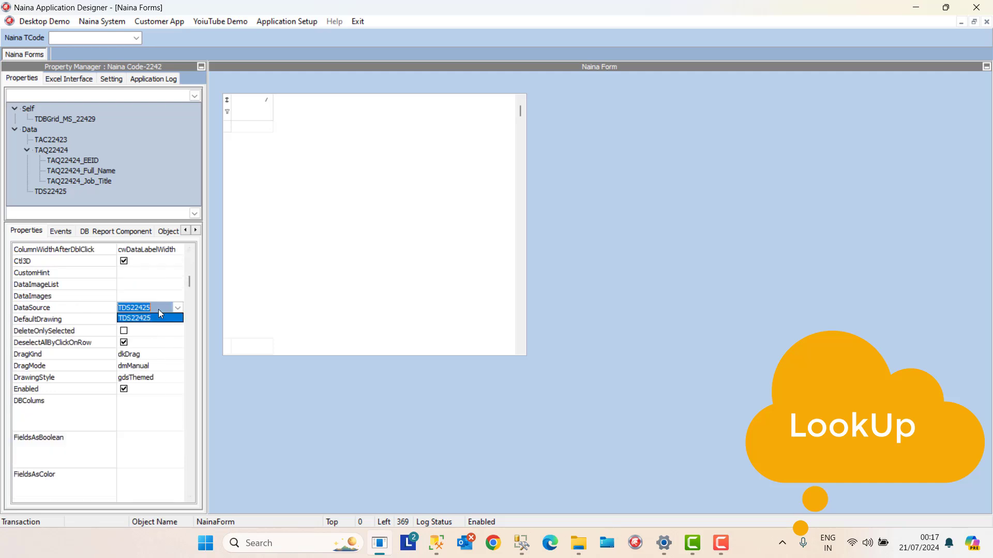
left_click(166, 345)
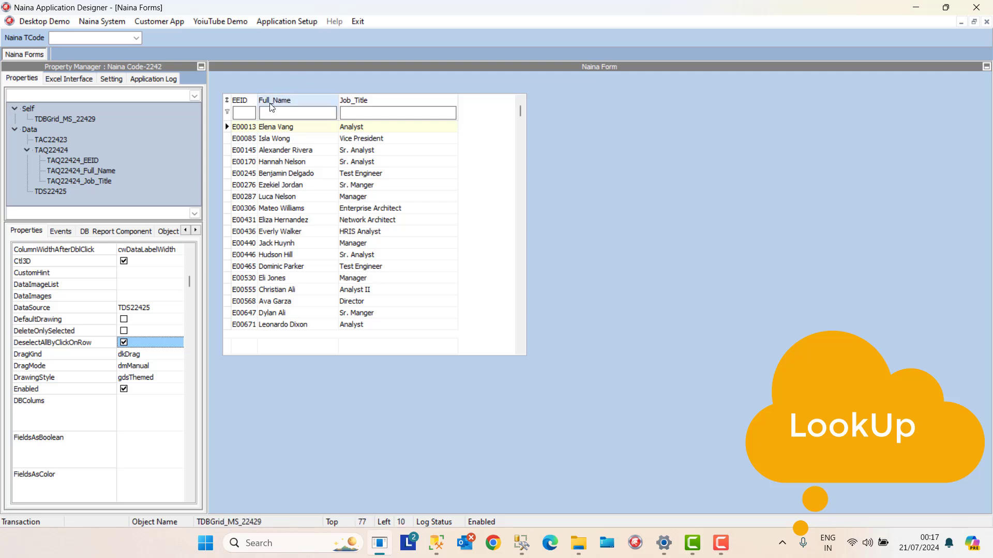
left_click_drag(258, 103, 290, 104)
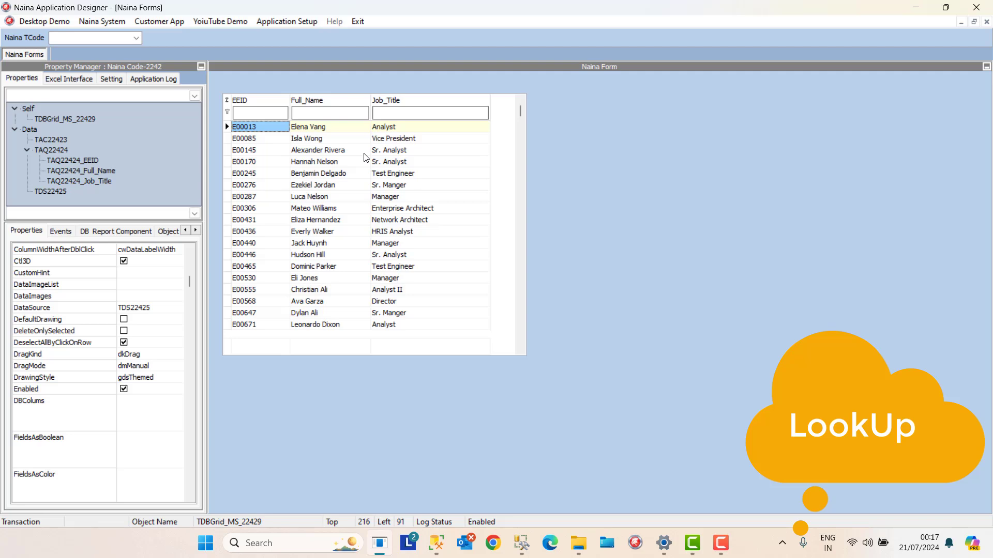
Step: Add a second ADOQuery to the form's database components and place it below TAQ22424
left_click(197, 231)
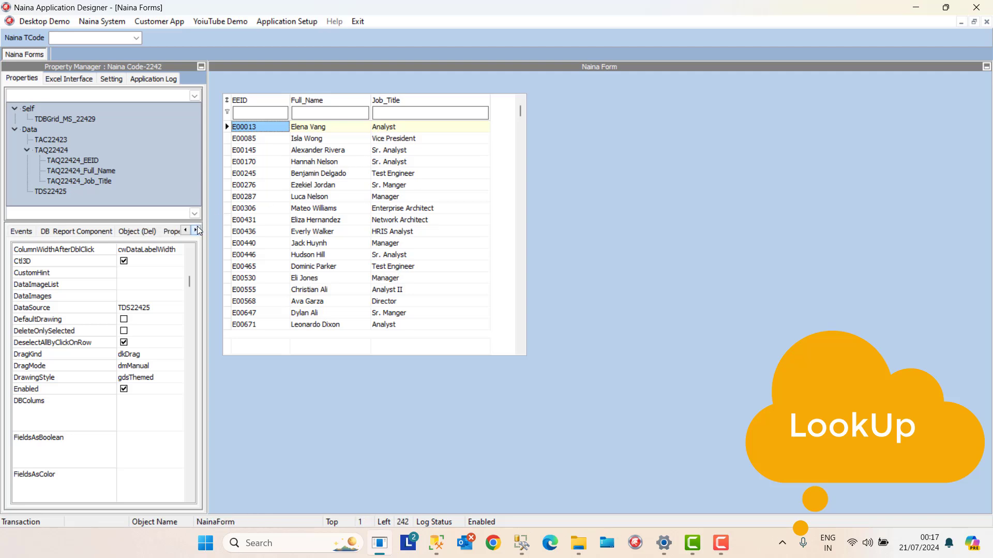
left_click(104, 232)
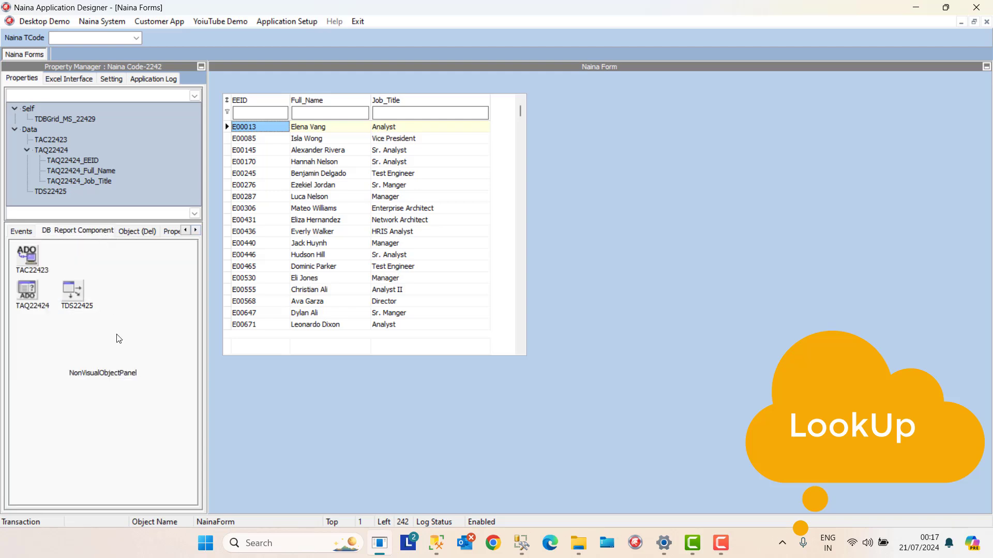
right_click(55, 337)
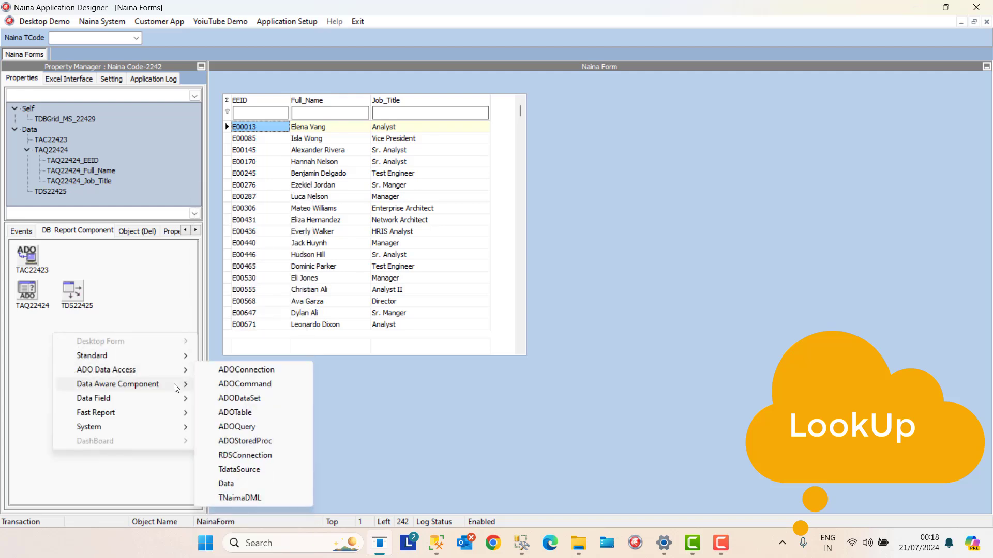
mouse_move(176, 386)
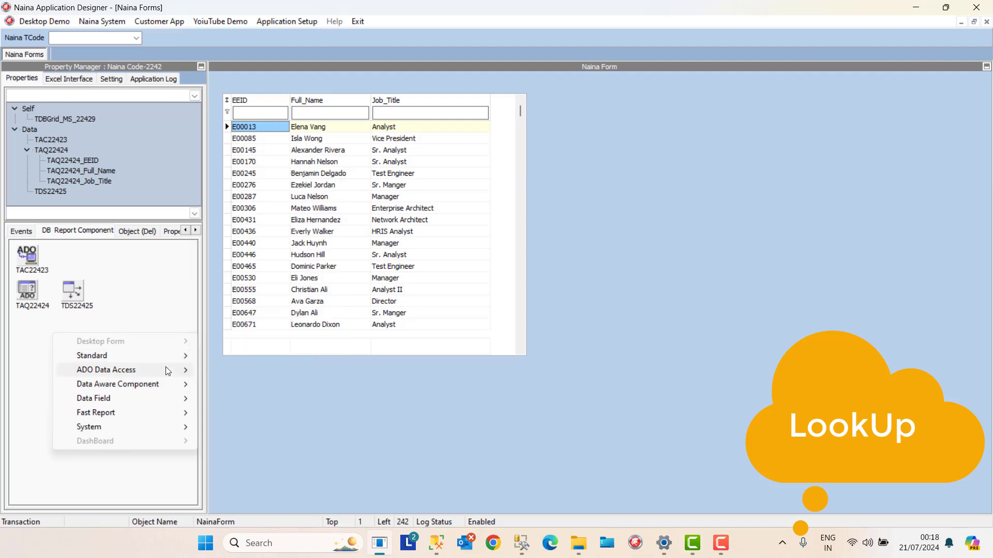
left_click(241, 427)
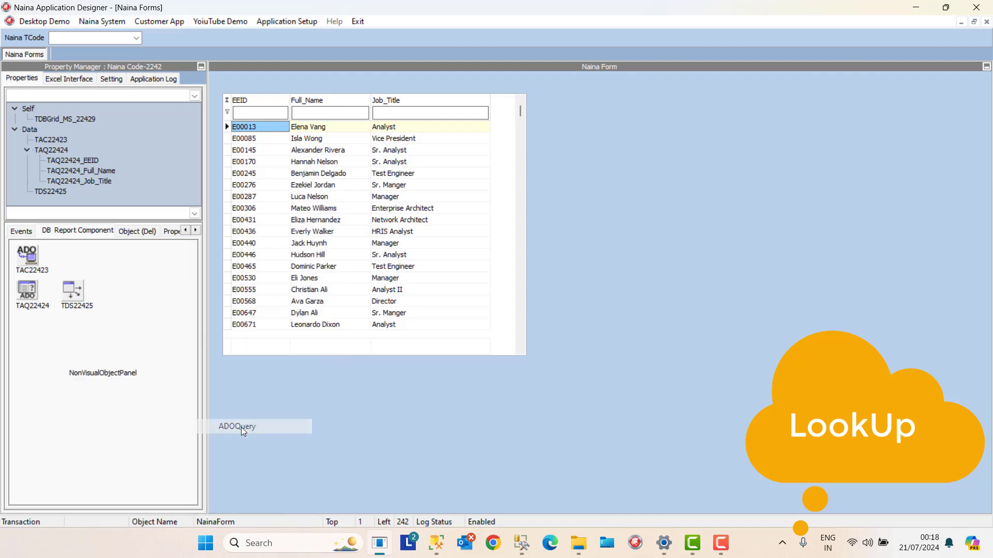
left_click_drag(32, 414, 44, 342)
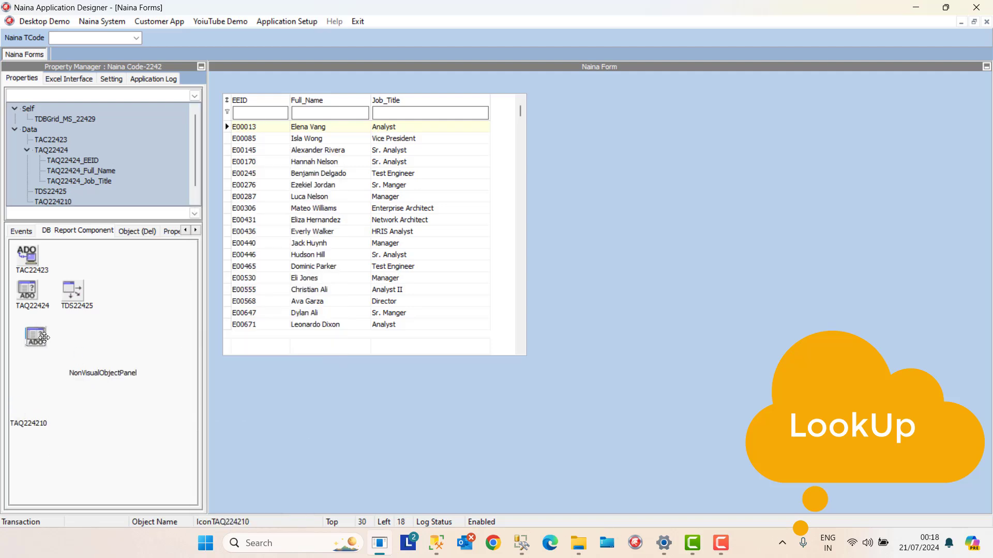
Step: Add a second TdataSource component and place it beside the new TAQ224210 query
right_click(81, 331)
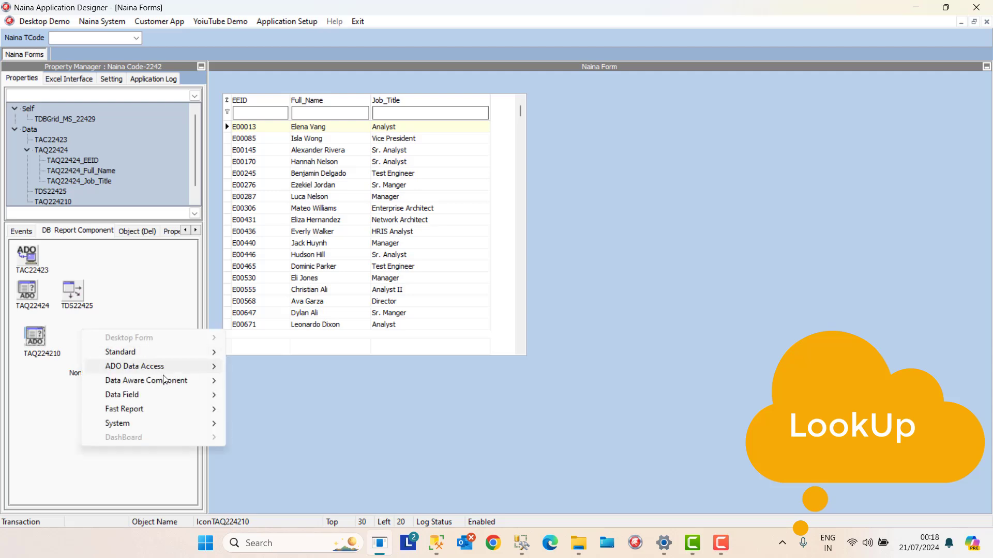
mouse_move(173, 371)
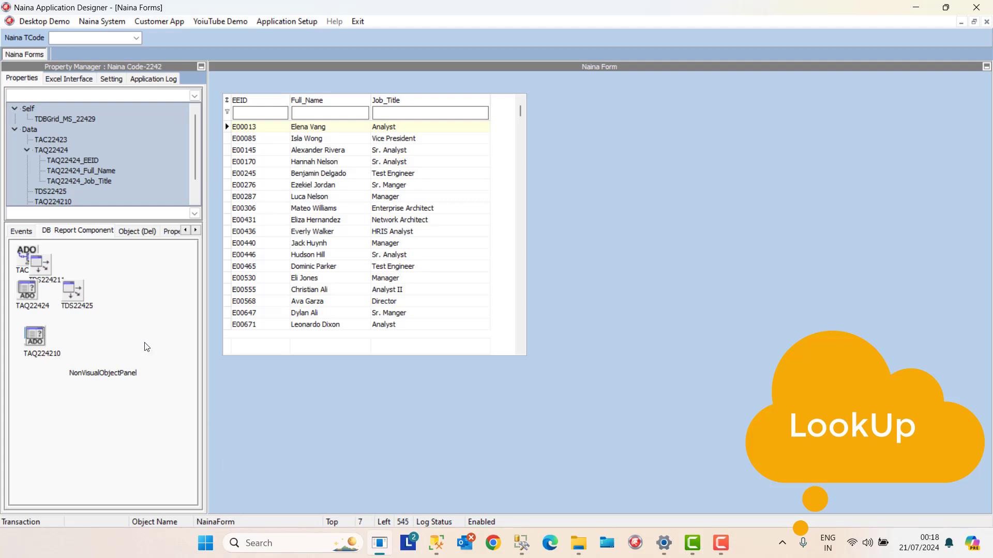
left_click_drag(44, 274, 110, 335)
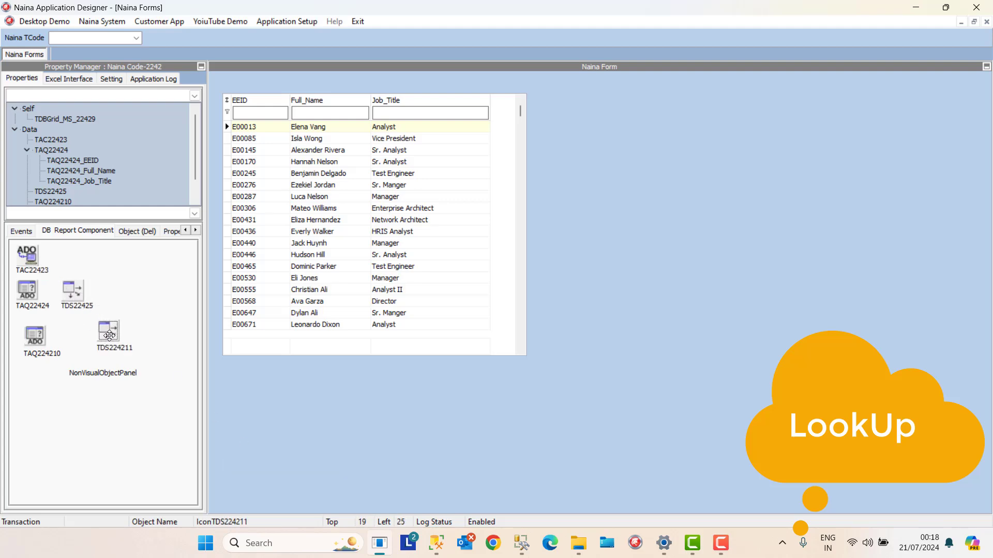
left_click(439, 545)
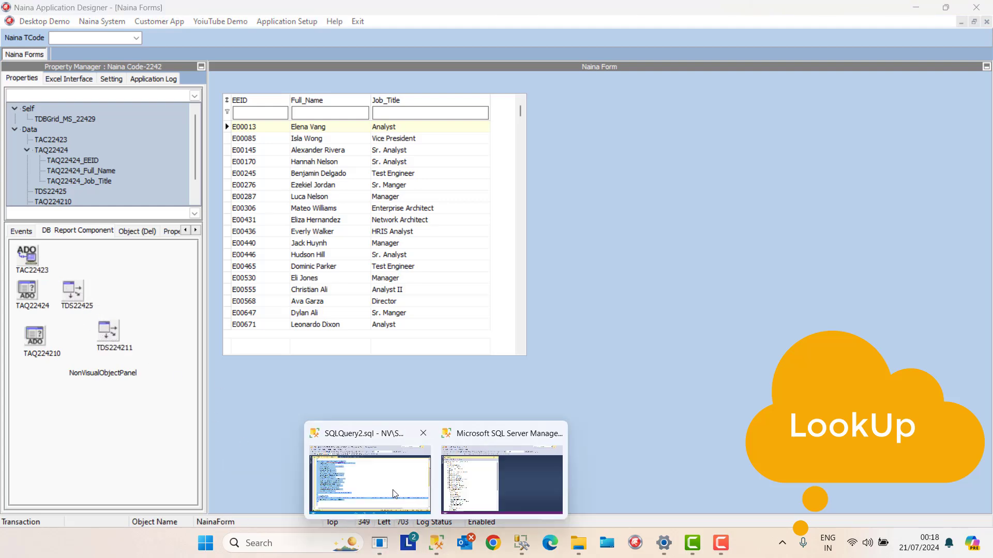
left_click(381, 484)
left_click(10, 106)
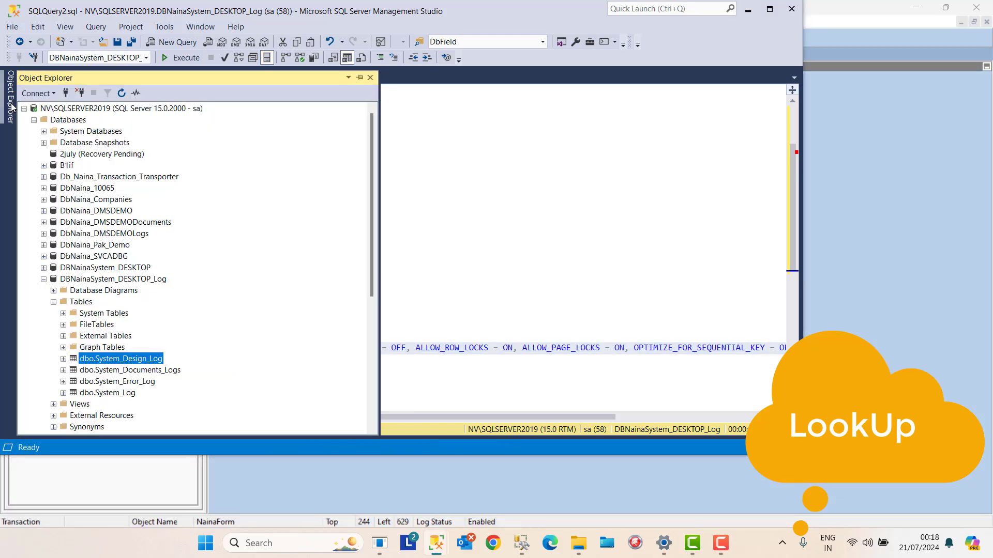
left_click(44, 280)
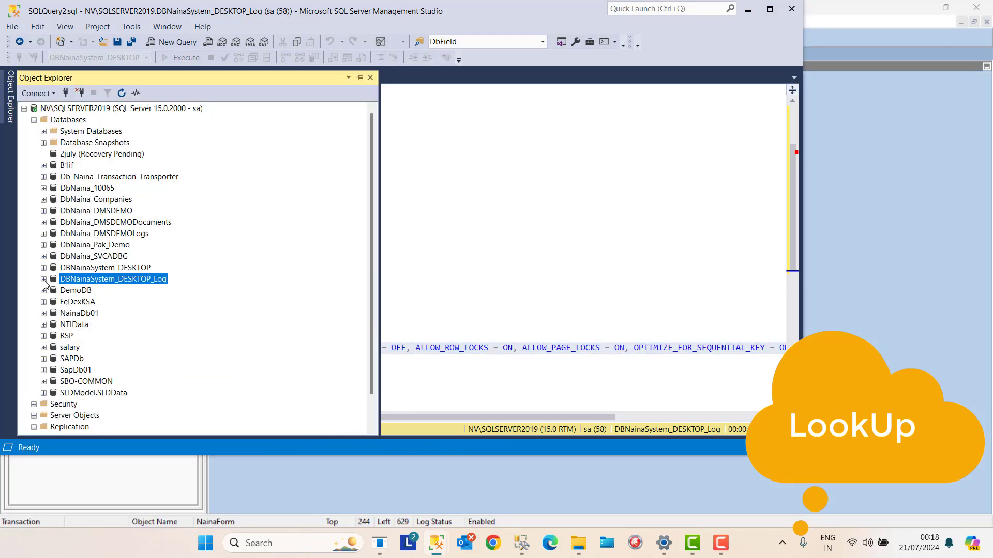
left_click(43, 290)
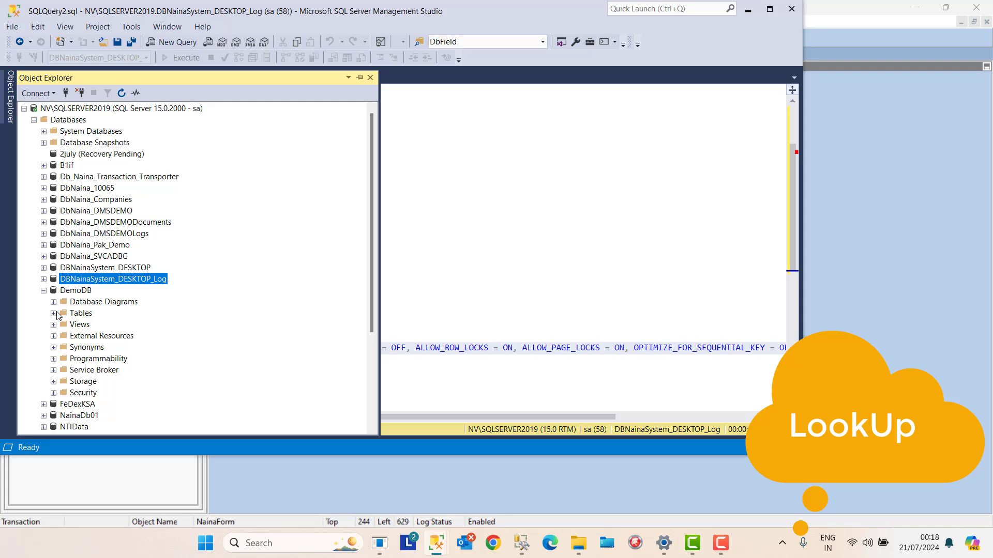
left_click(54, 314)
left_click_drag(371, 196, 373, 267)
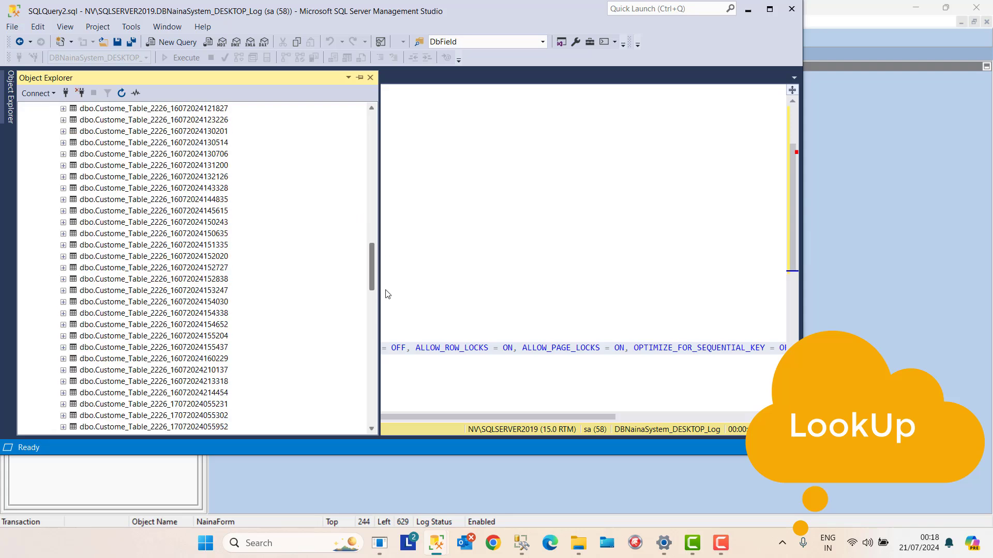
scroll(218, 248, "down", 20)
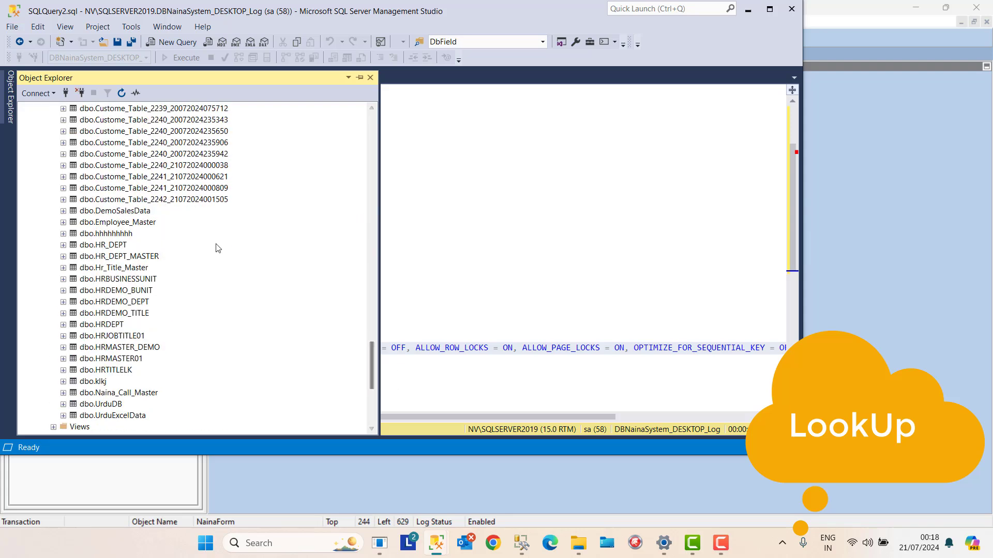
right_click(194, 188)
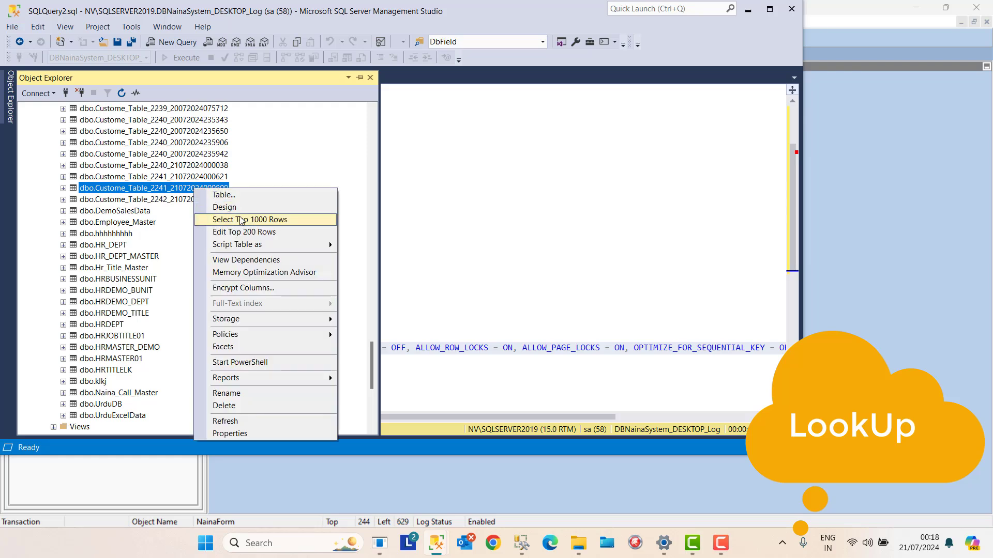
left_click(241, 221)
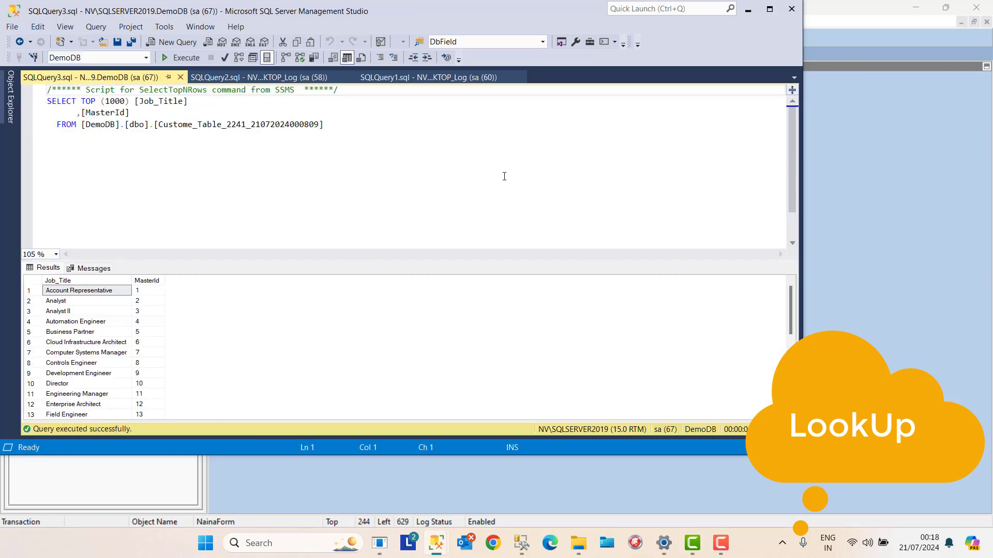
left_click(11, 112)
left_click(105, 190)
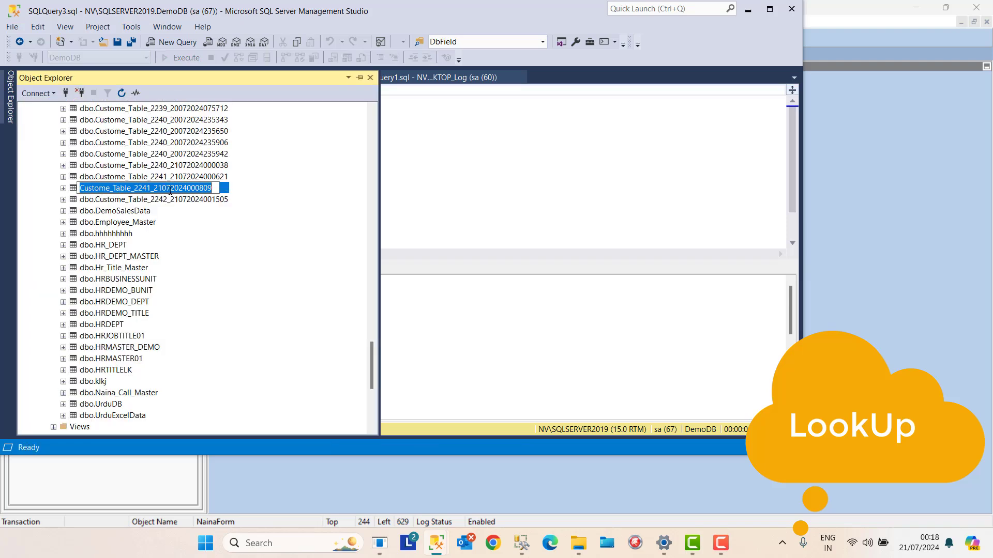
type("JO")
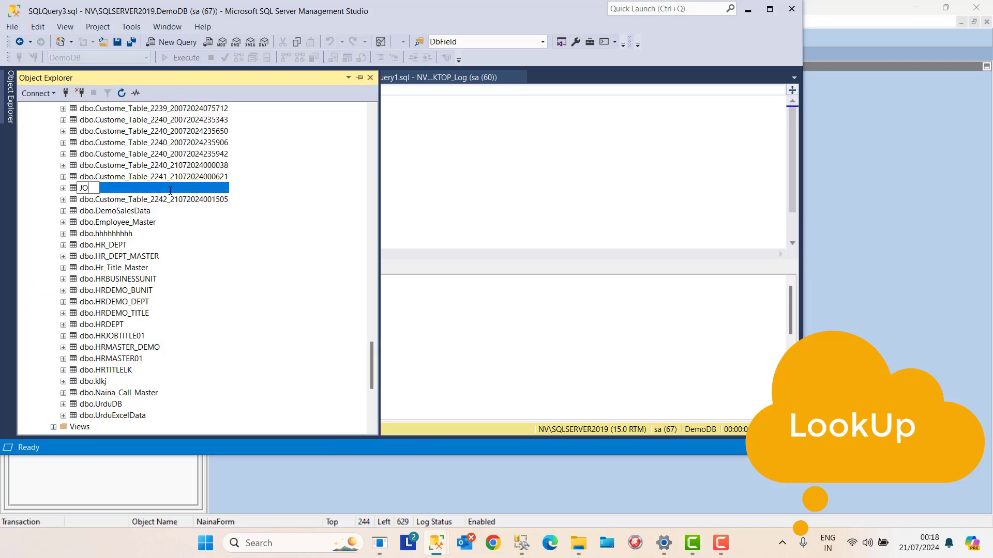
key("Caps_Lock")
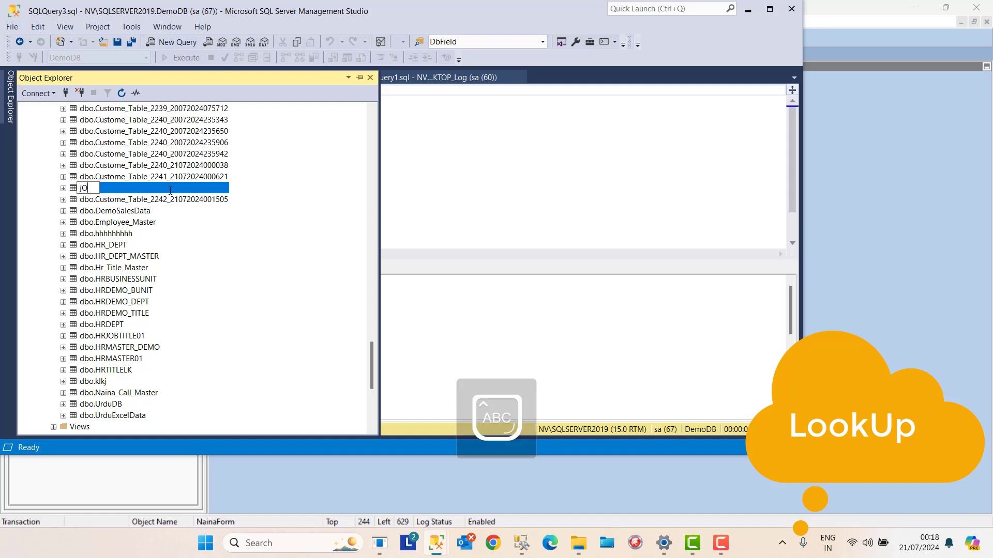
type("BtITLE")
key("BackSpace")
key("BackSpace")
key("BackSpace")
key("BackSpace")
key("BackSpace")
key("BackSpace")
key("BackSpace")
key("BackSpace")
key("Caps_Lock")
type("JobTitle")
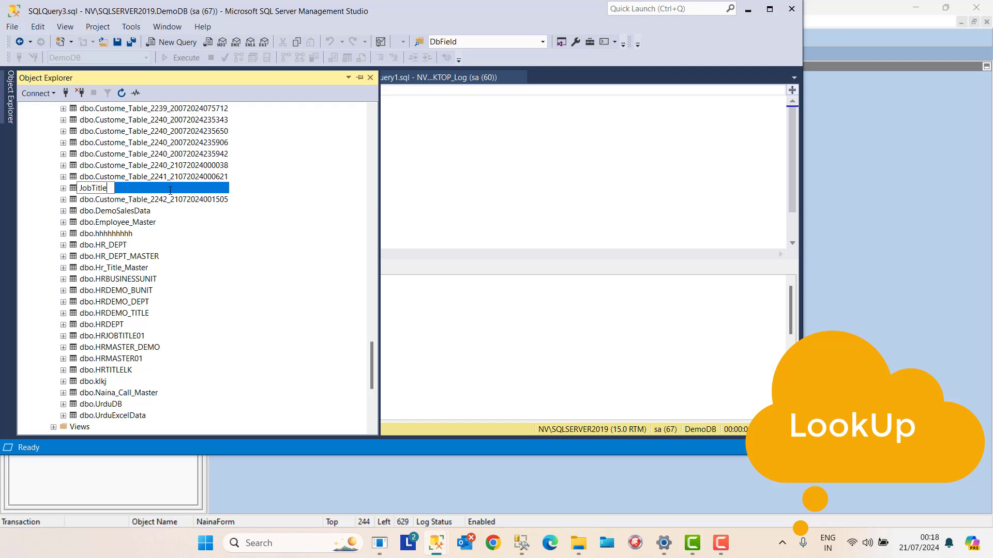
key("Return")
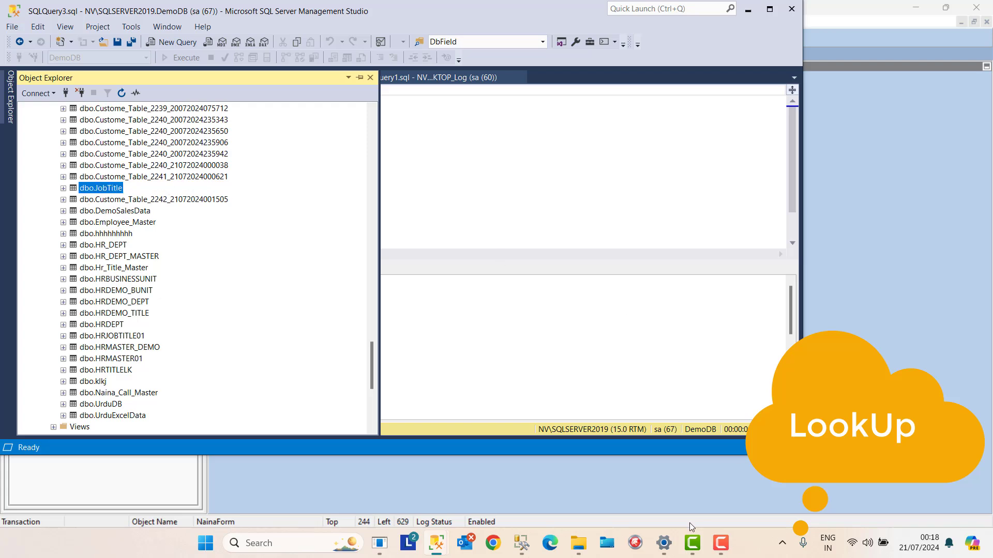
left_click(381, 544)
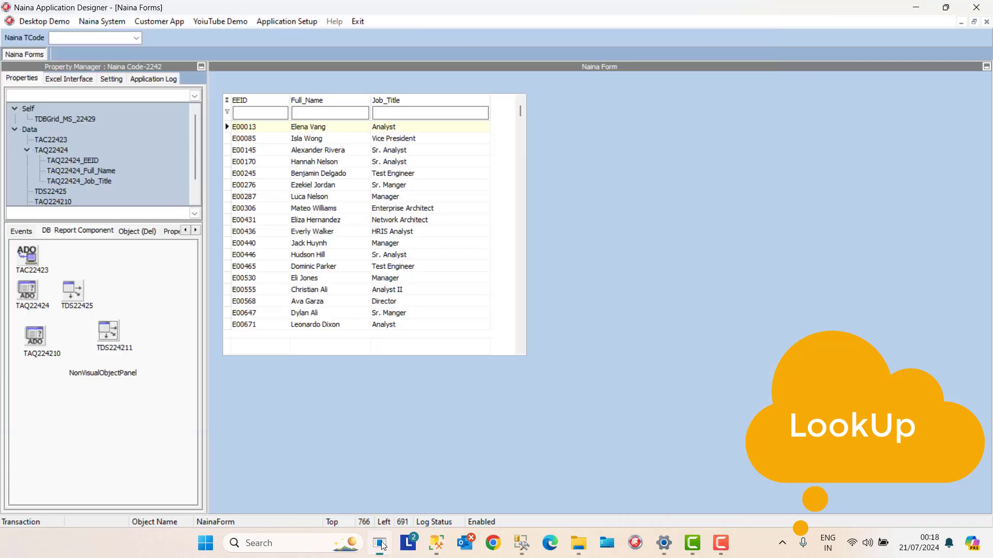
Step: Set the TAQ224210 query's connection to TAC22423 and its database to DemoDB
left_click(22, 232)
left_click(61, 202)
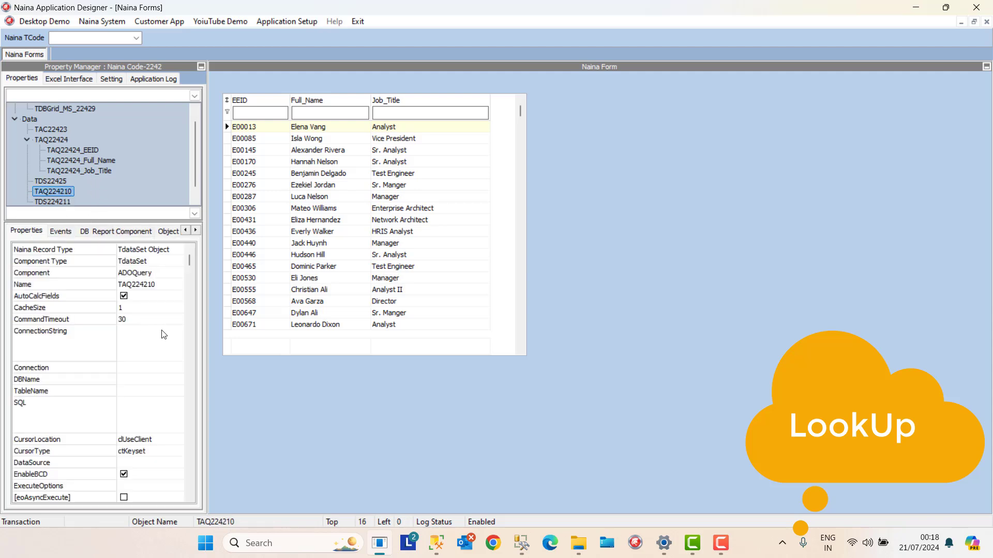
left_click(145, 369)
left_click(149, 379)
left_click(147, 379)
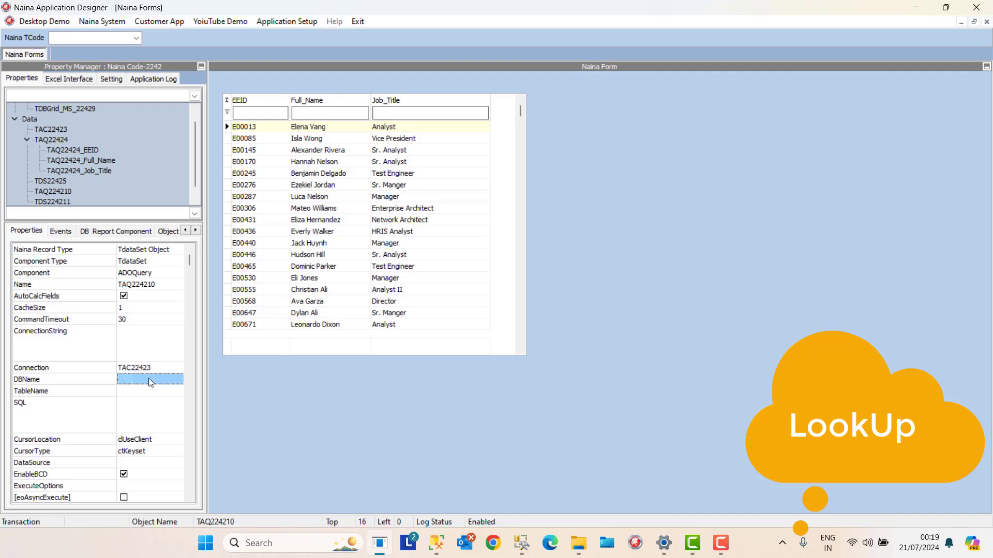
left_click_drag(234, 418, 234, 476)
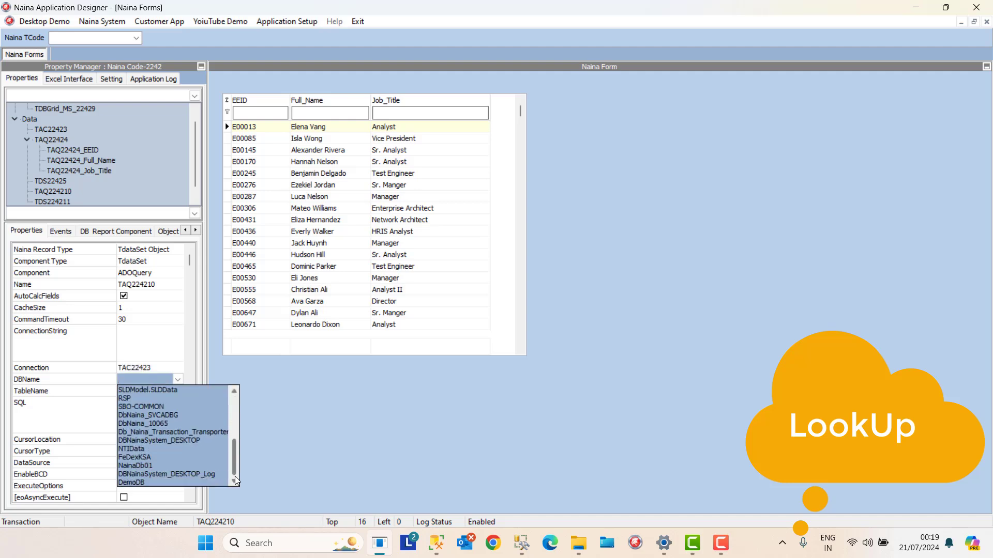
left_click(155, 483)
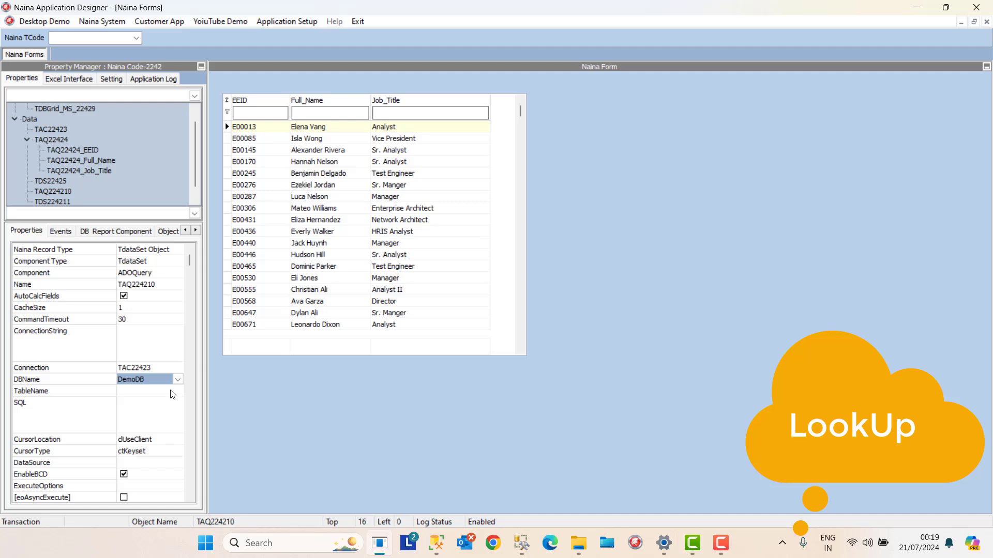
Step: Set the TAQ224210 query's table name to JobTitle and make the query active
left_click(172, 393)
key("j")
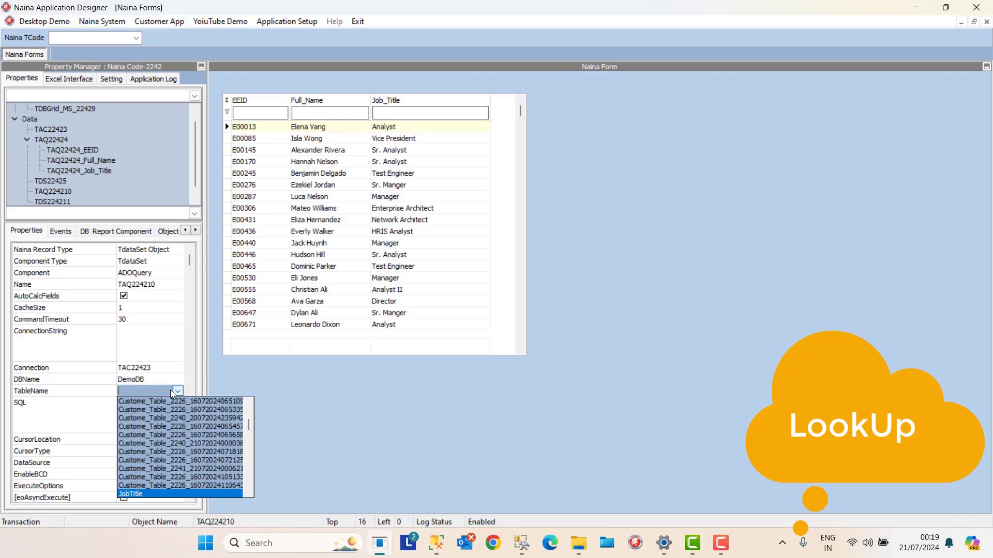
key("Return")
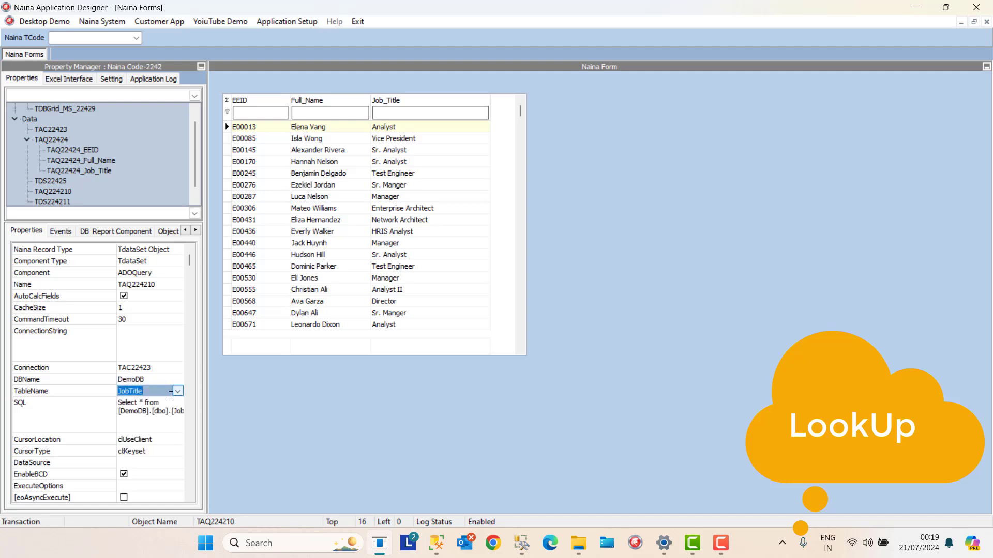
left_click(169, 424)
left_click(180, 466)
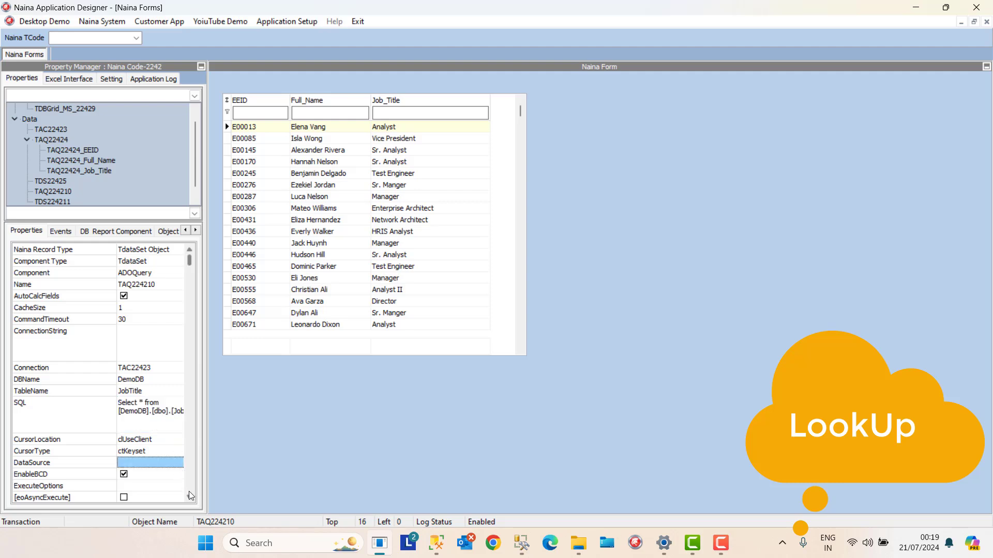
scroll(189, 491, "down", 2)
scroll(188, 496, "down", 2)
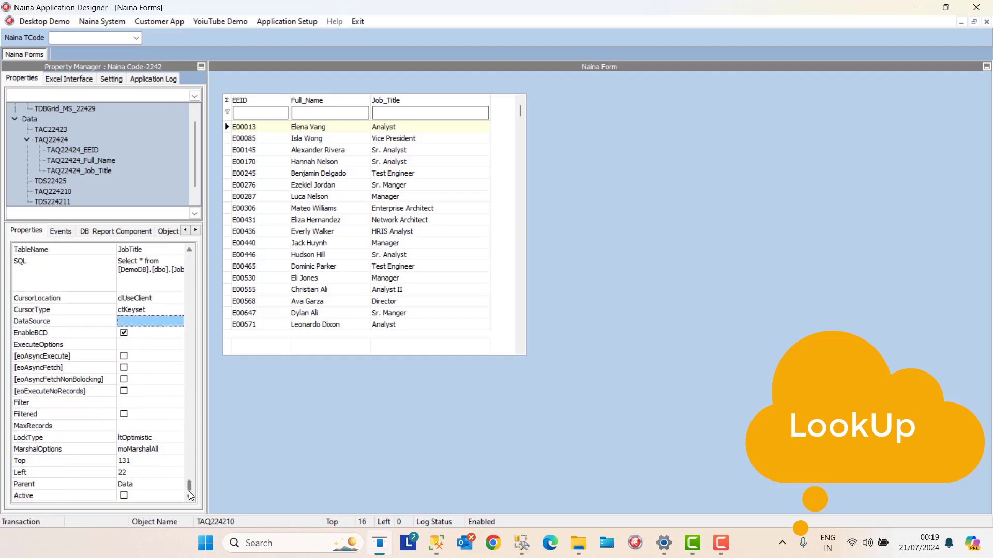
left_click(124, 495)
left_click(148, 486)
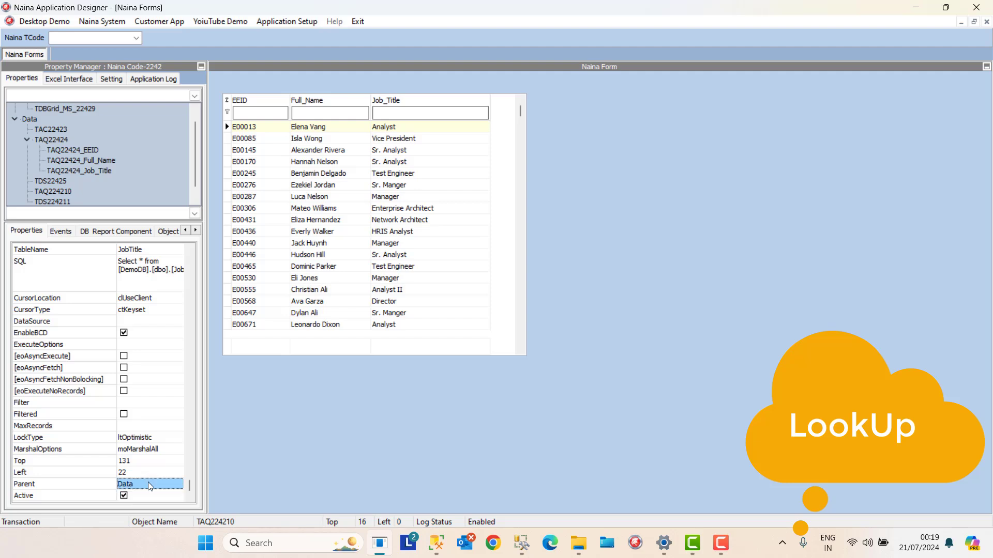
Step: Set the dataset of the TDS224211 data source to TAQ224210
left_click(97, 231)
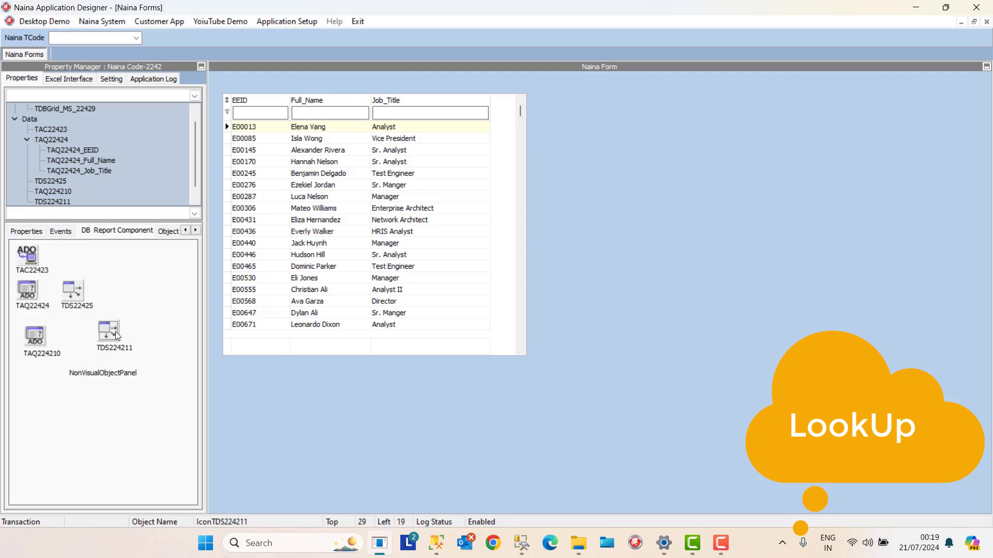
left_click(36, 230)
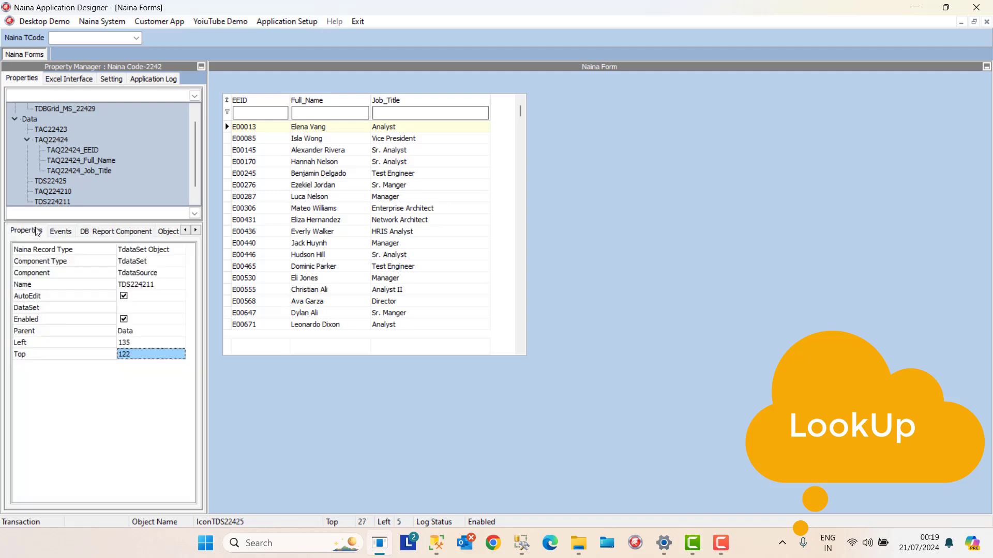
left_click(132, 300)
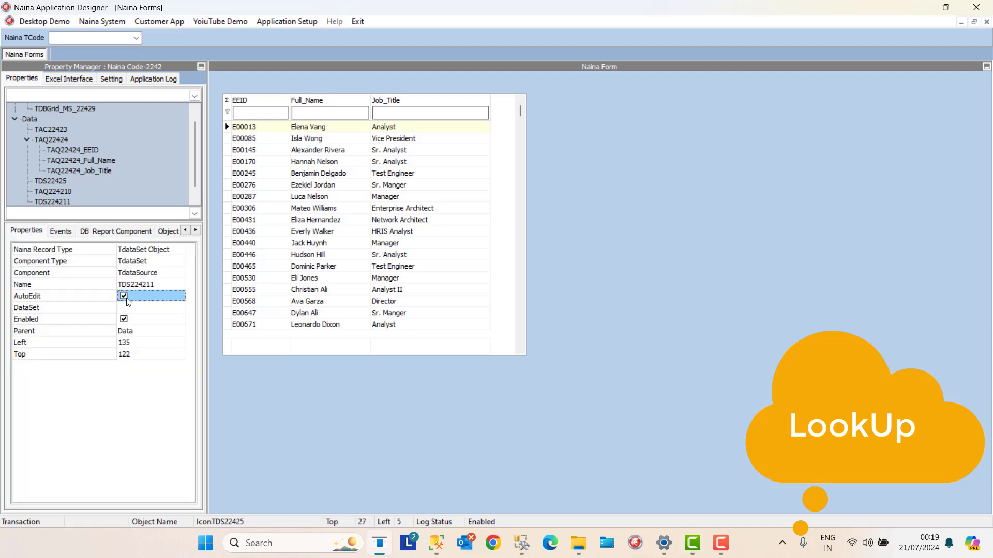
left_click(138, 306)
left_click(148, 327)
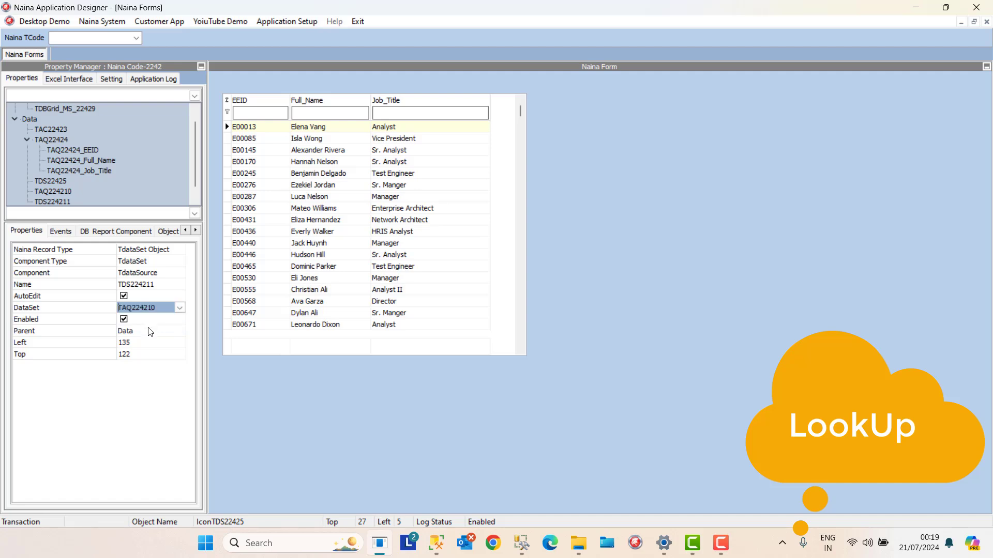
left_click(148, 331)
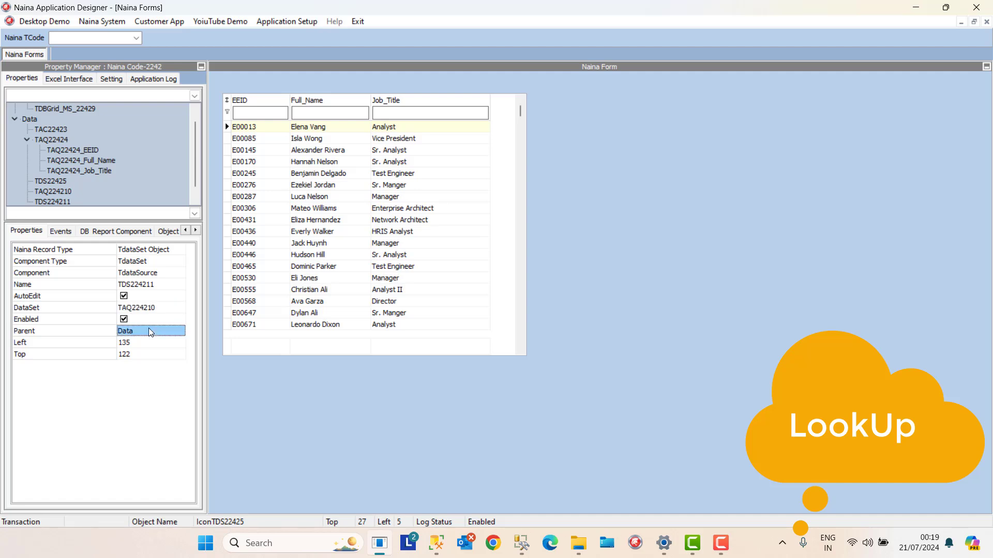
Step: Add a TrDBGrid_MS grid to the form beside the employee grid and enlarge it
right_click(544, 97)
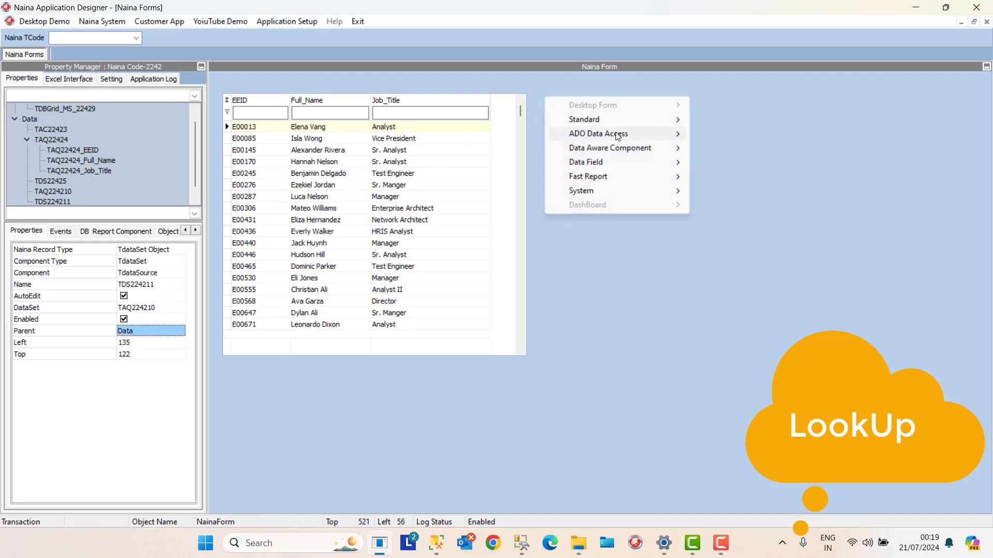
mouse_move(626, 148)
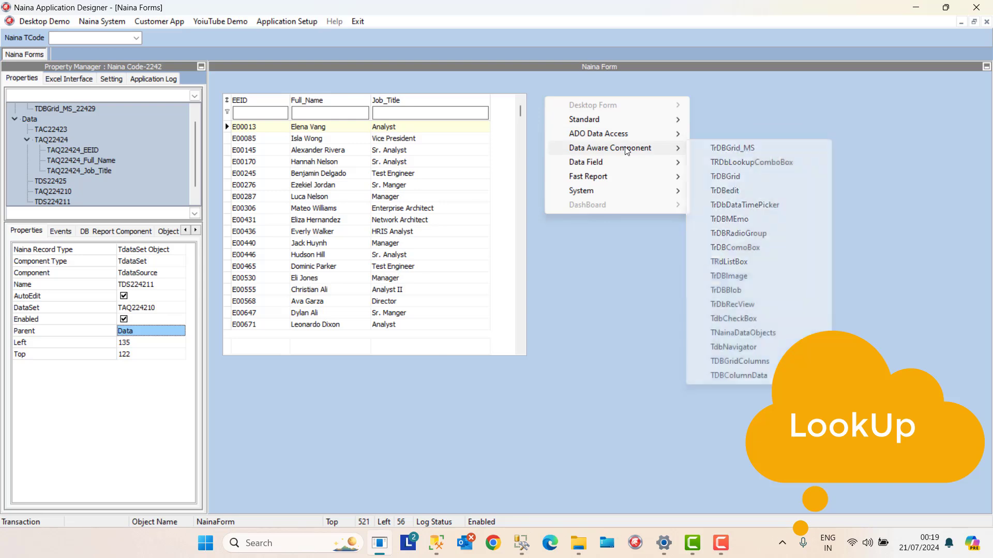
left_click(704, 148)
left_click_drag(557, 106, 723, 245)
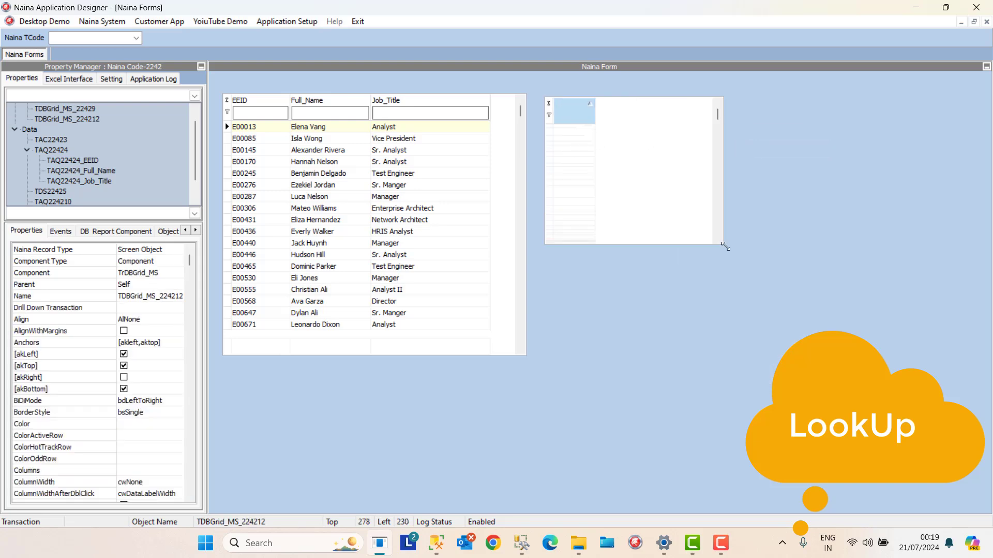
Step: Set the new grid's data source to TDS224211
left_click(189, 448)
left_click(138, 309)
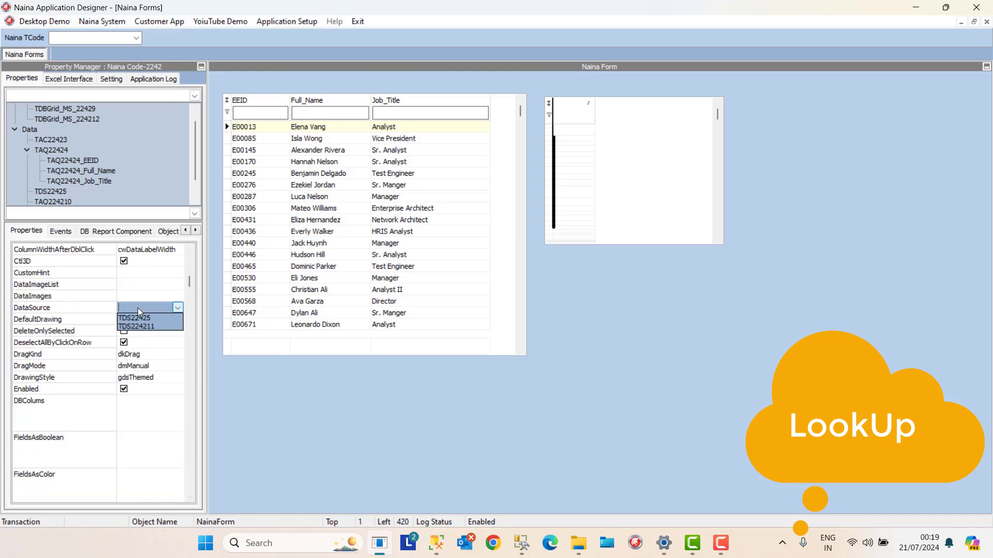
left_click(145, 325)
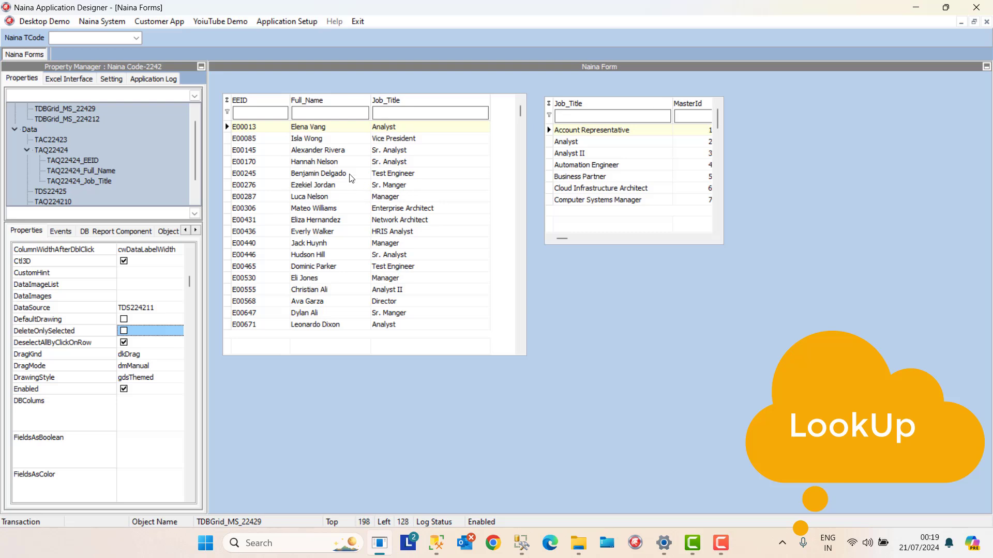
Step: Delete the Job_Title field from the TAQ22424 query
left_click(398, 143)
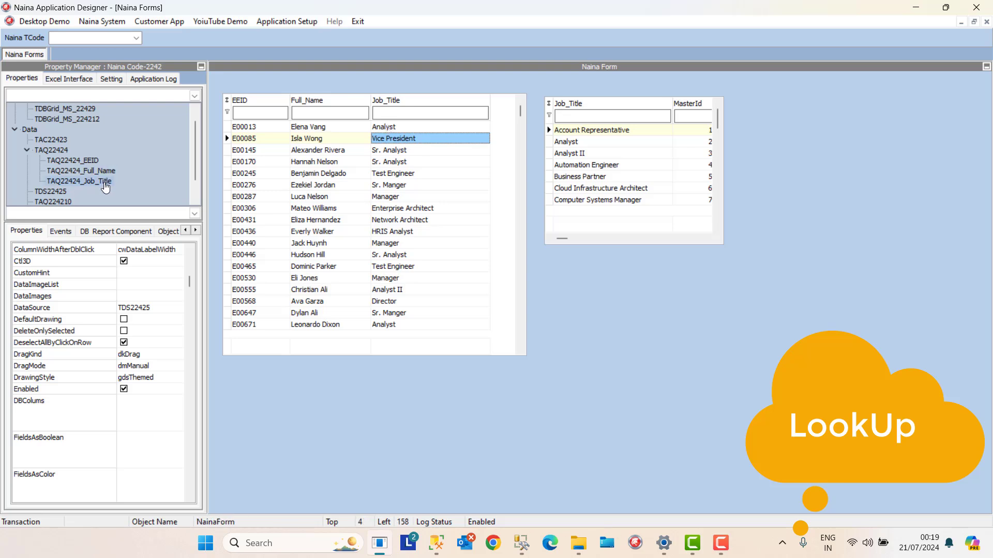
left_click(105, 182)
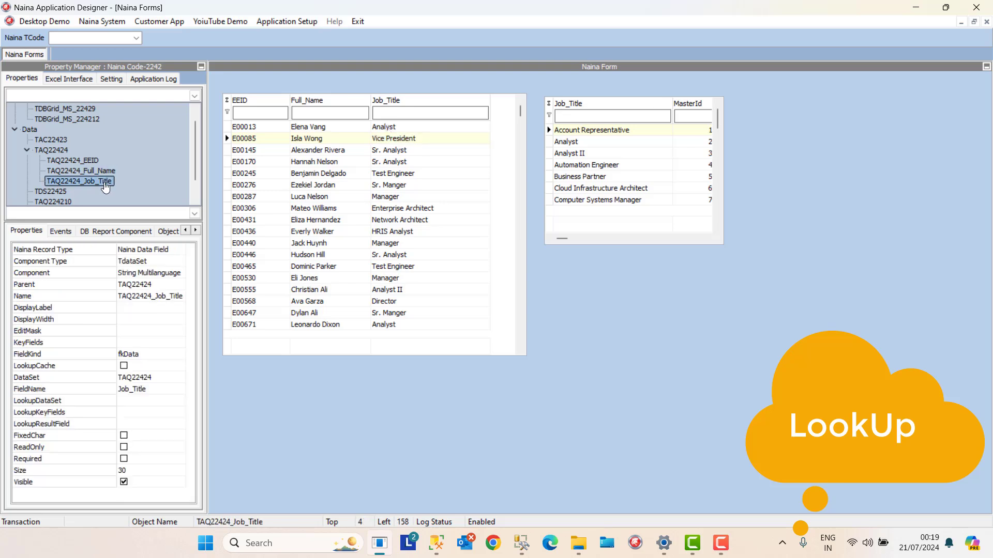
key("Delete")
left_click(366, 173)
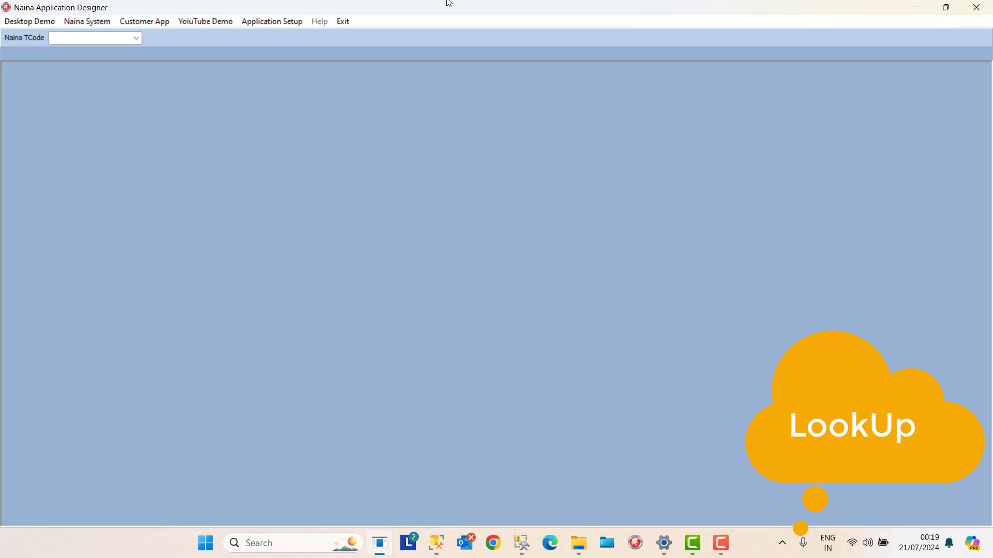
Step: Close and reopen the form in the designer and widen the employee grid's EEID column
left_click(986, 21)
left_click(288, 24)
left_click(291, 67)
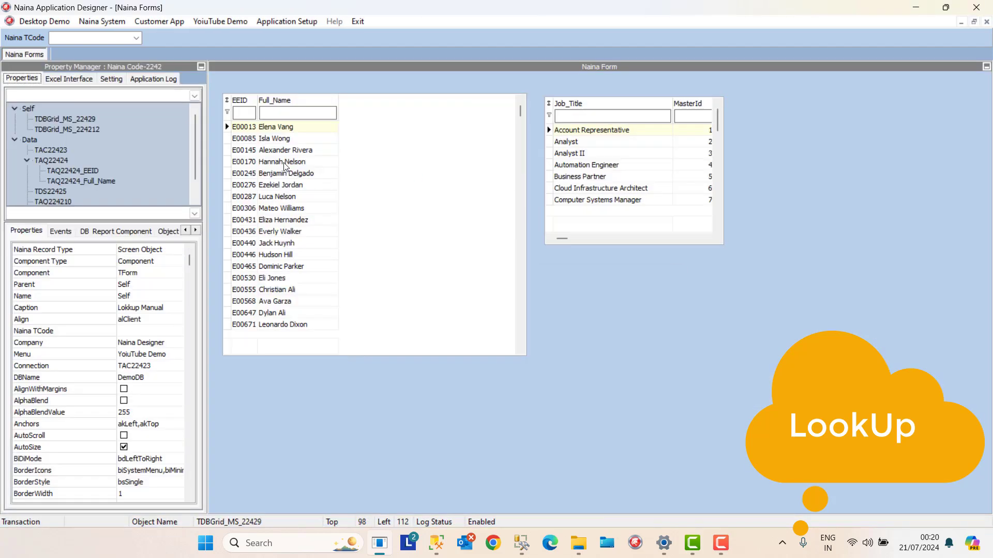
left_click_drag(257, 105, 279, 105)
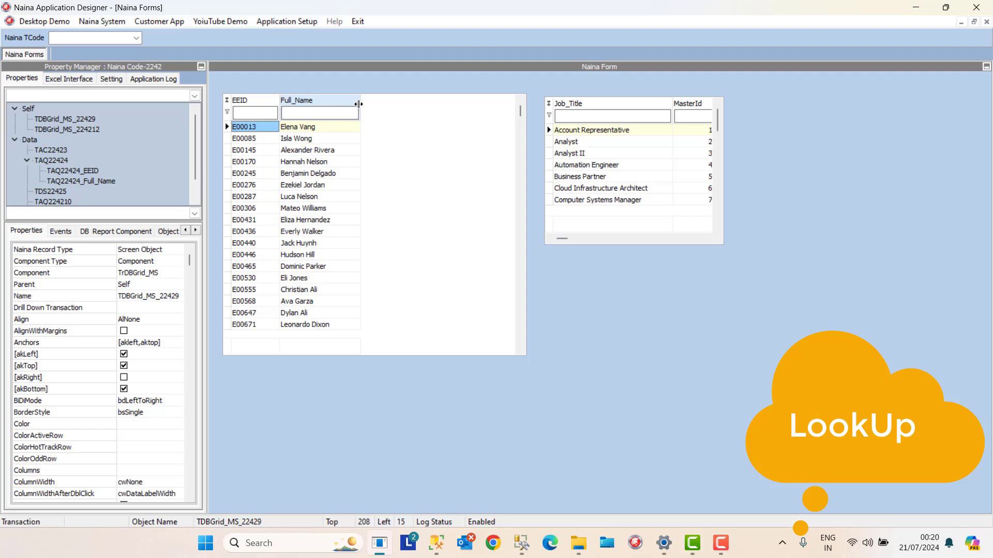
left_click(319, 162)
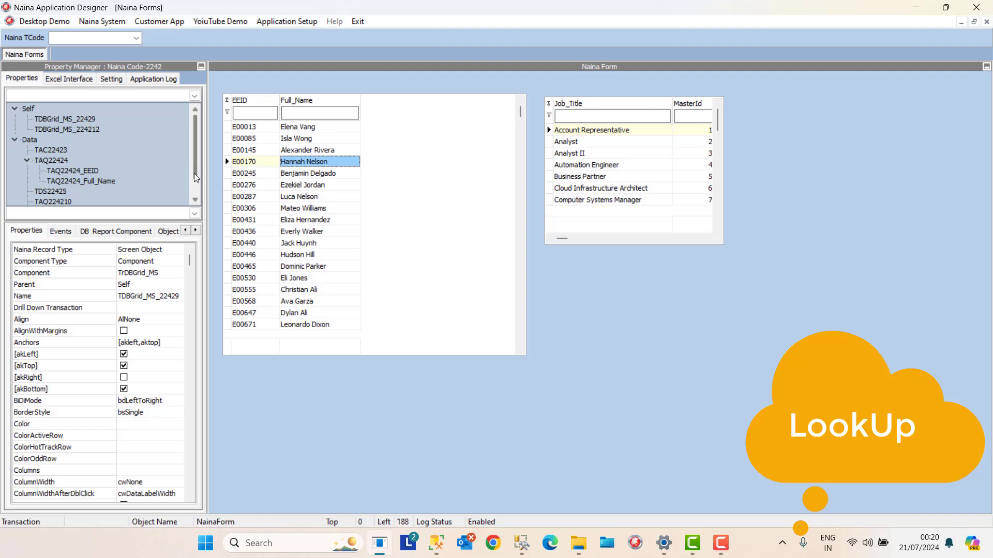
Step: Add an Integer data field to the TAQ22424 query
left_click_drag(194, 174, 195, 184)
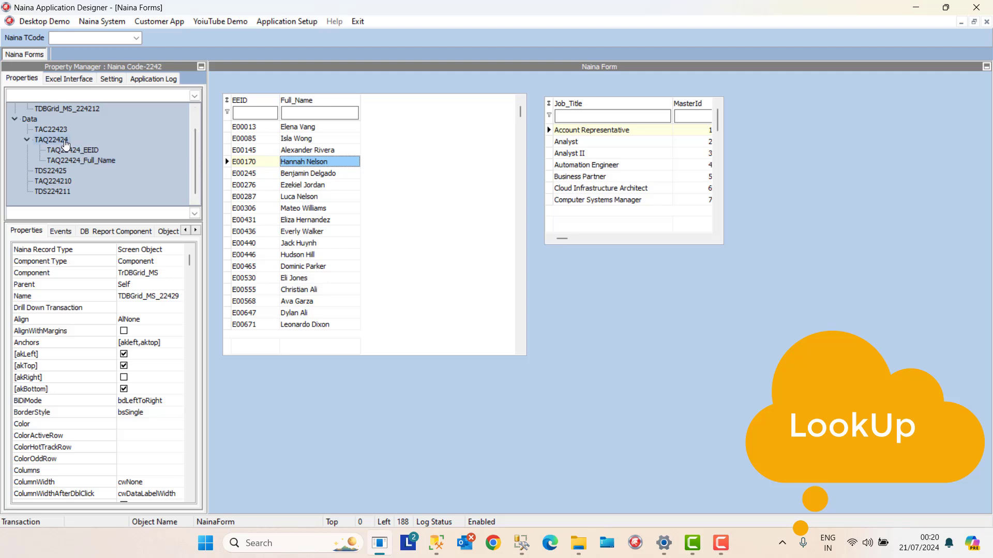
left_click(65, 144)
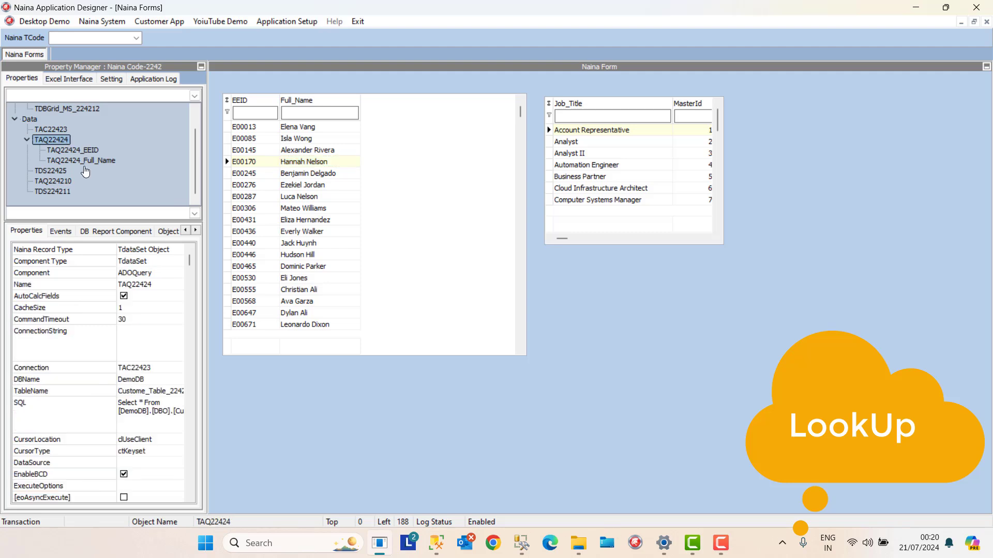
left_click(118, 232)
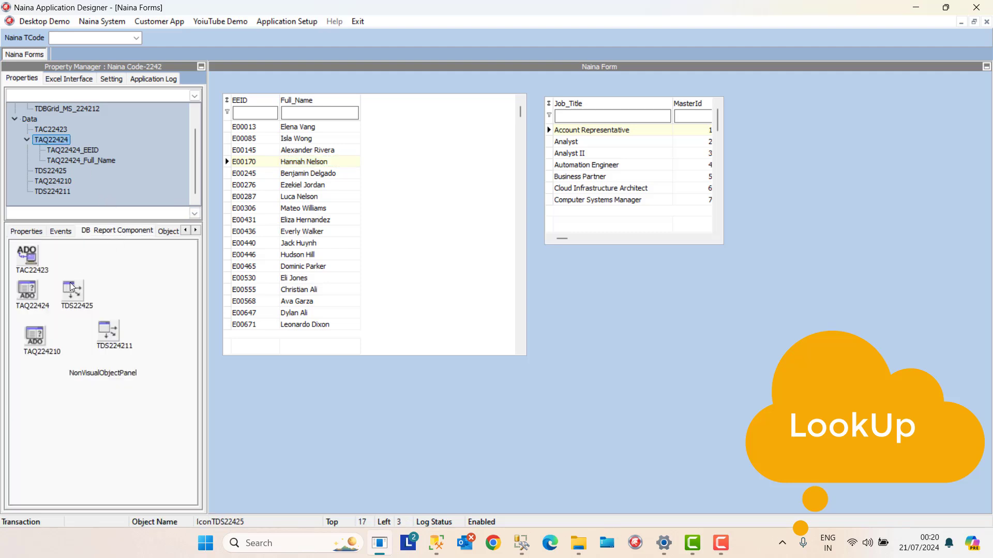
left_click(33, 294)
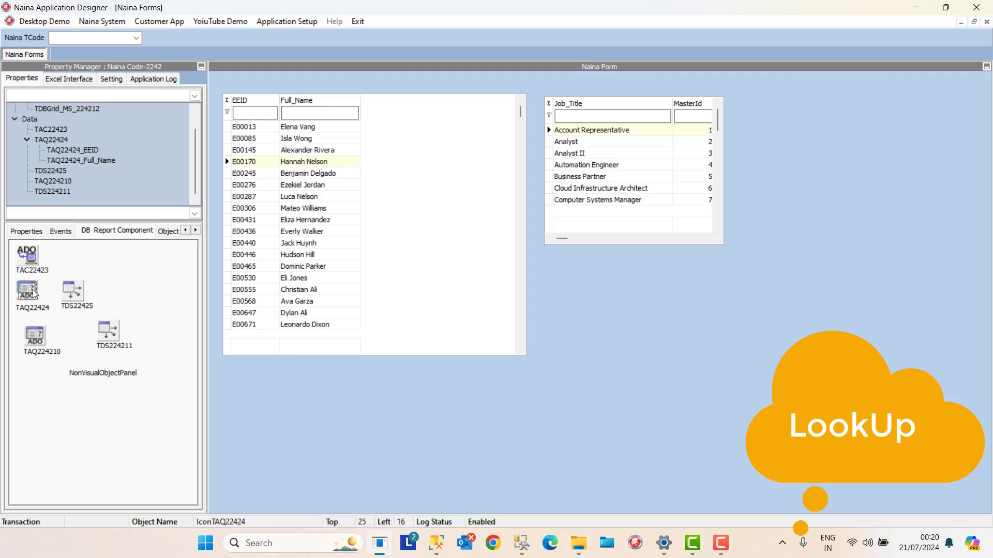
right_click(32, 293)
mouse_move(179, 374)
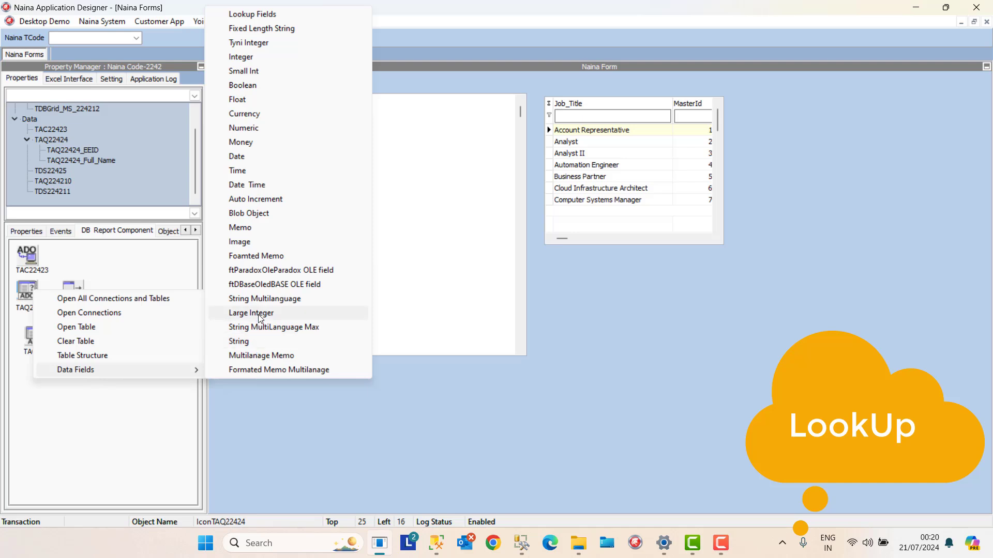
left_click(241, 57)
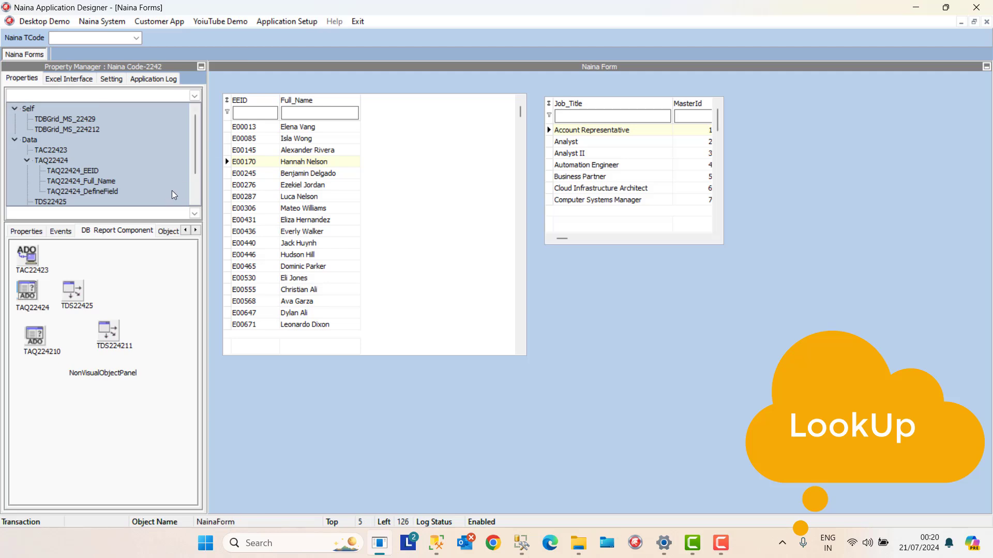
Step: Set the name of the new integer field under TAQ22424 to JobTitleID and copy that name
scroll(195, 166, "down", 1)
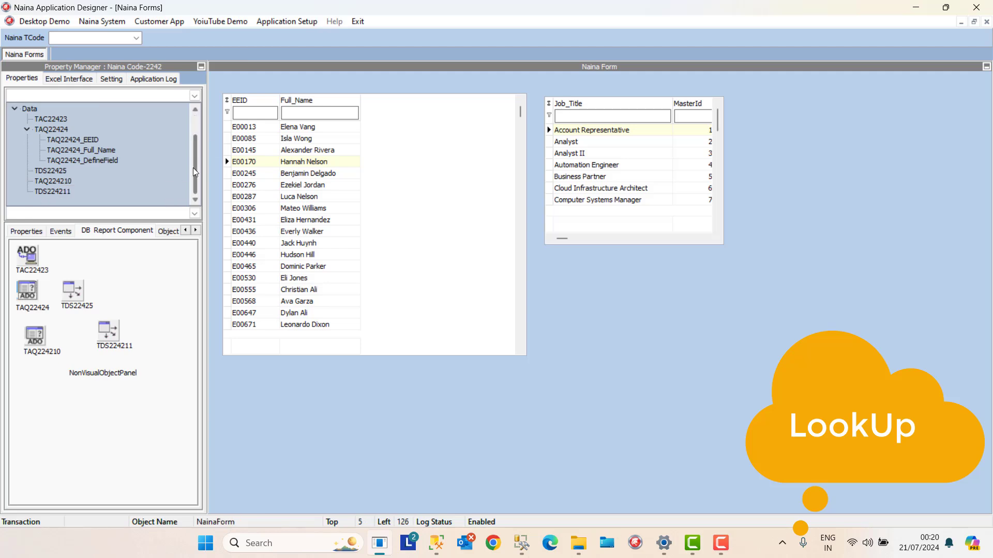
left_click(82, 160)
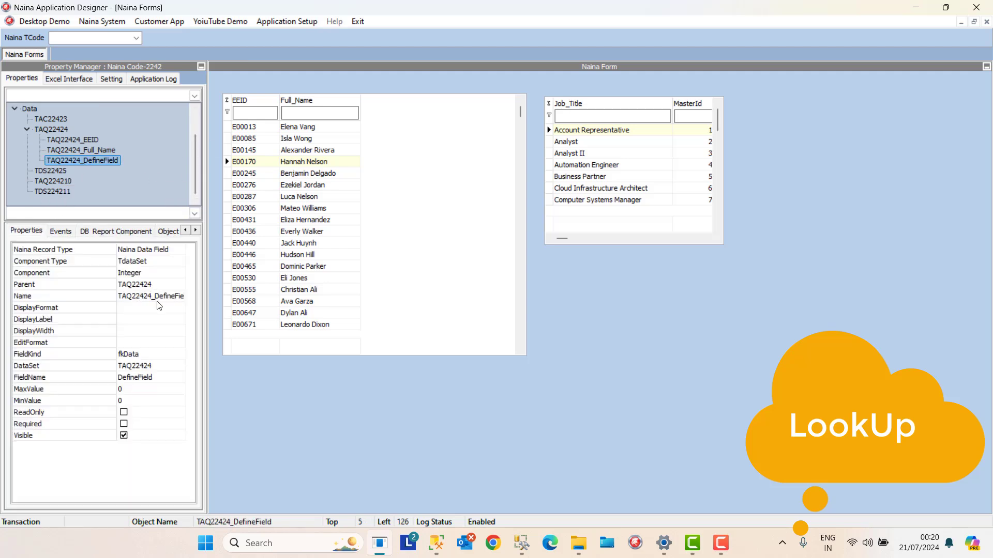
left_click(167, 297)
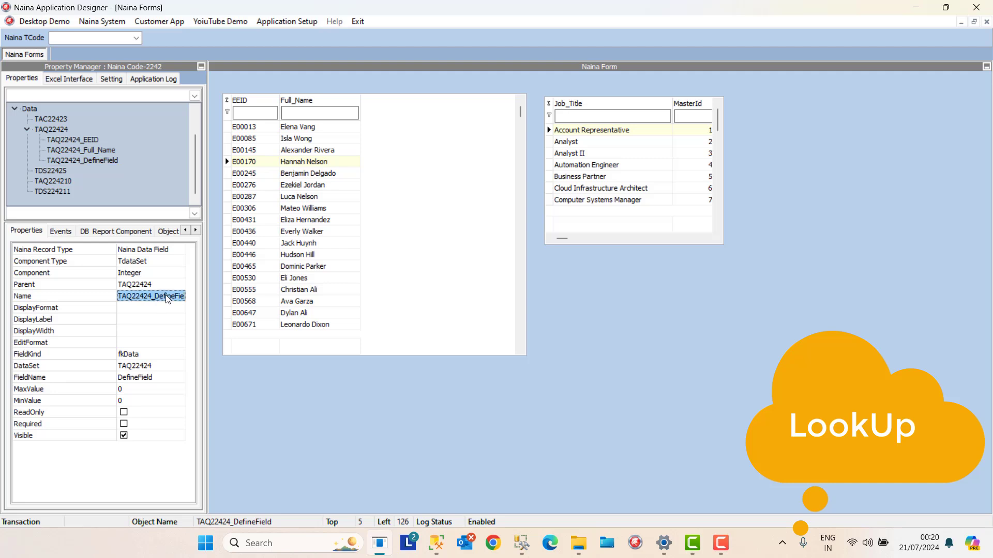
type("JobTitleID")
left_click(96, 297)
key("ctrl+c")
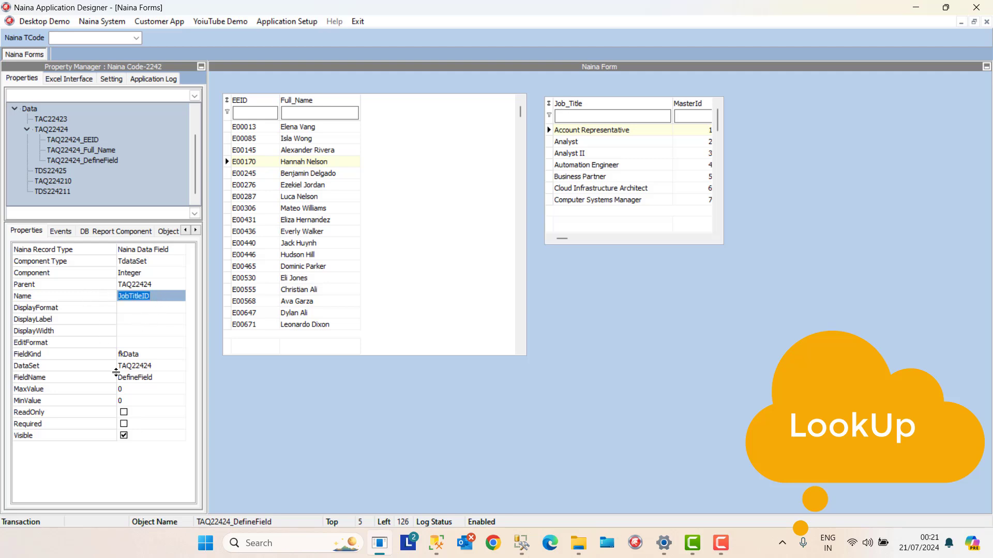
Step: Set the new integer field's FieldName property to JobTitleID by pasting the copied name
left_click(135, 379)
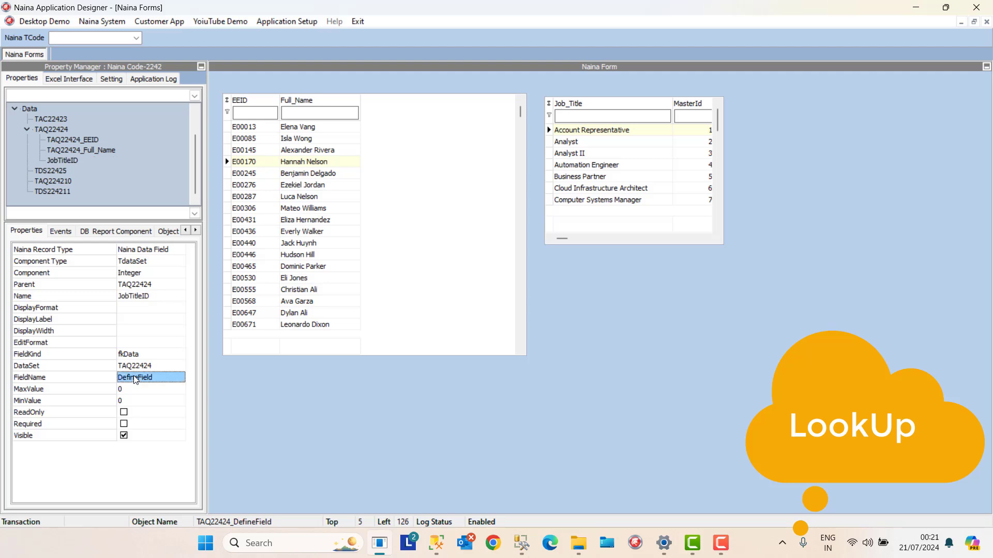
key("ctrl+v")
left_click(153, 320)
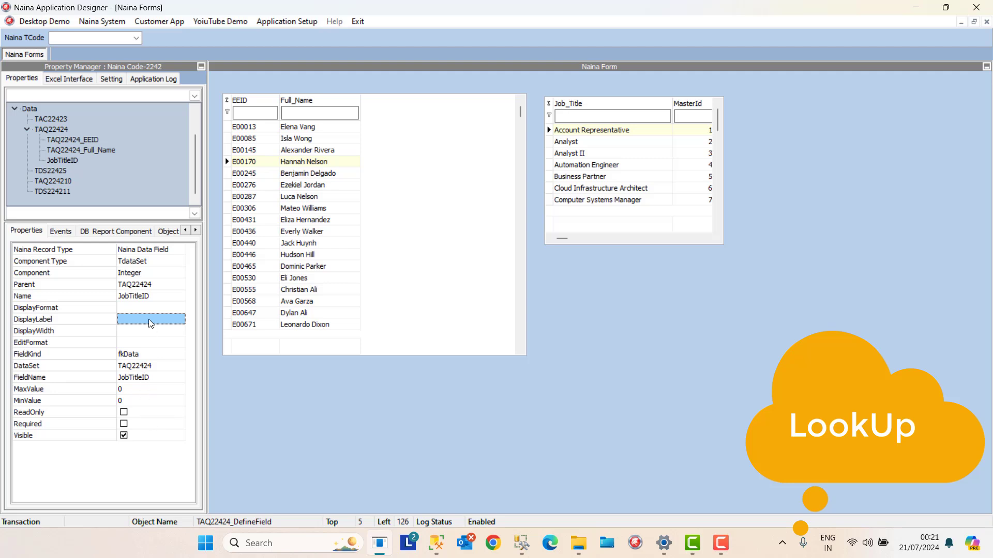
left_click(150, 285)
left_click(147, 294)
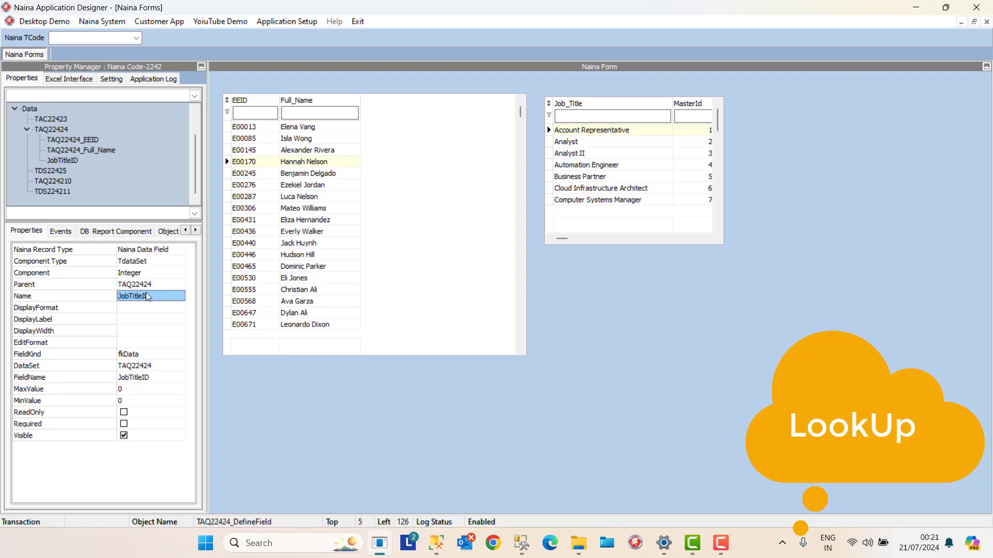
left_click(148, 309)
left_click(147, 285)
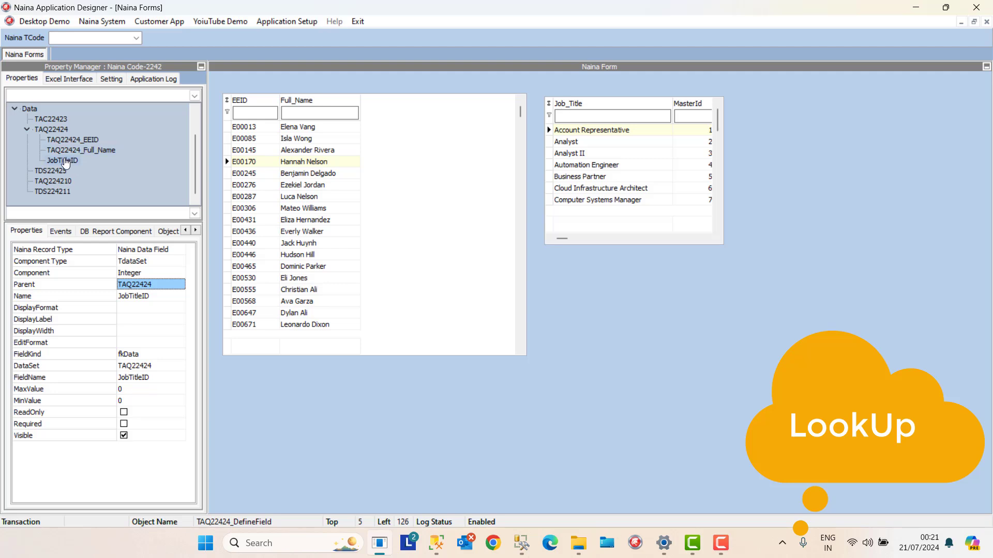
Step: Add the JobTitleID field under TAQ22424 to the database table and acknowledge the message
left_click(63, 161)
right_click(65, 162)
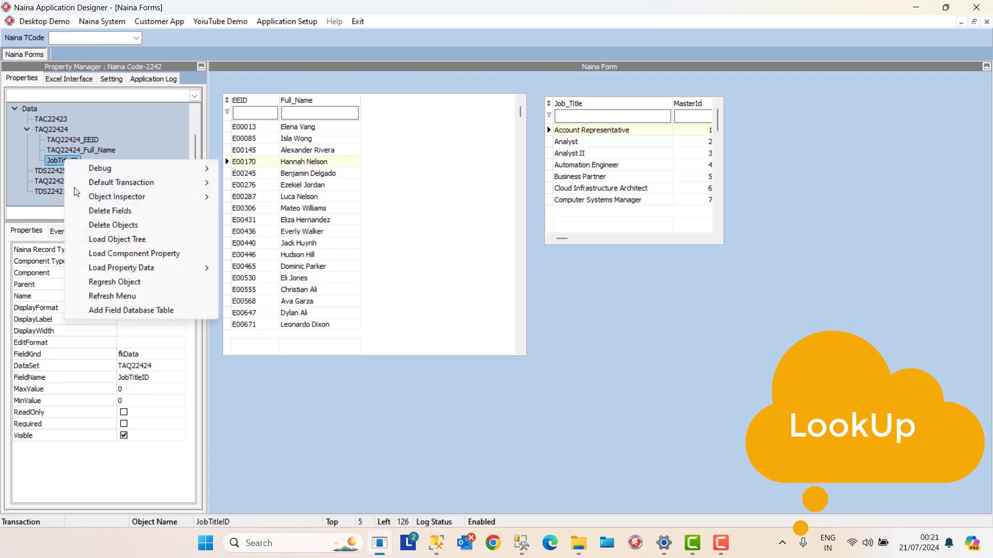
left_click(135, 312)
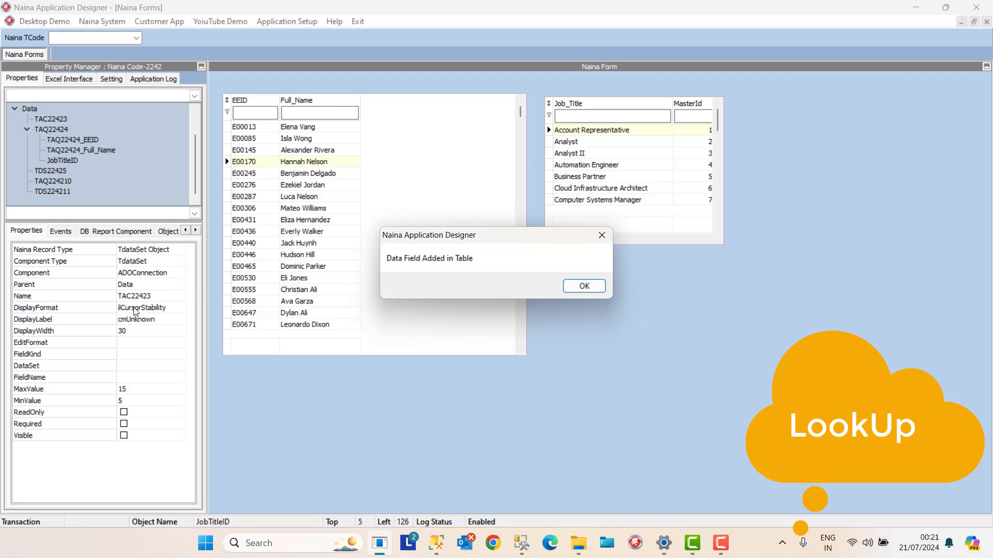
left_click(583, 287)
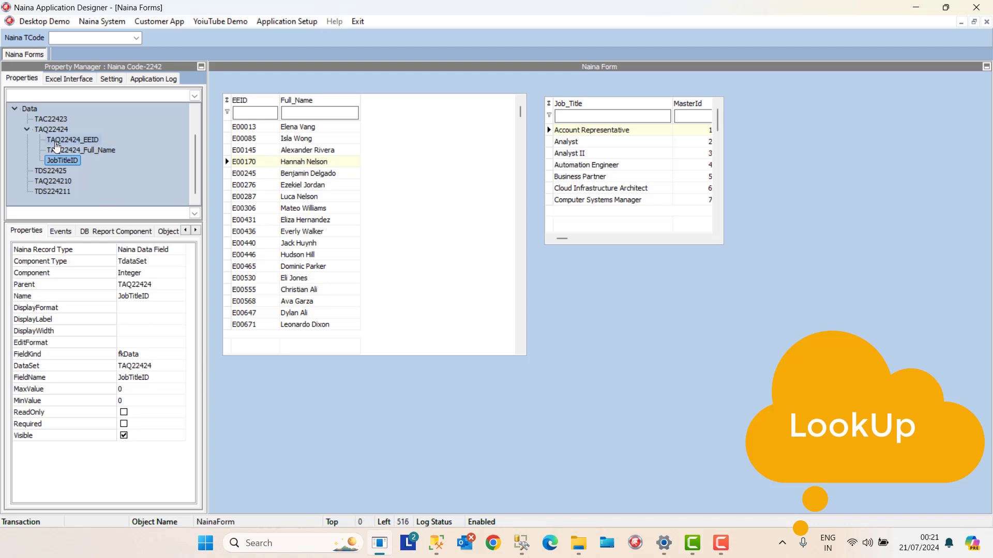
left_click(54, 129)
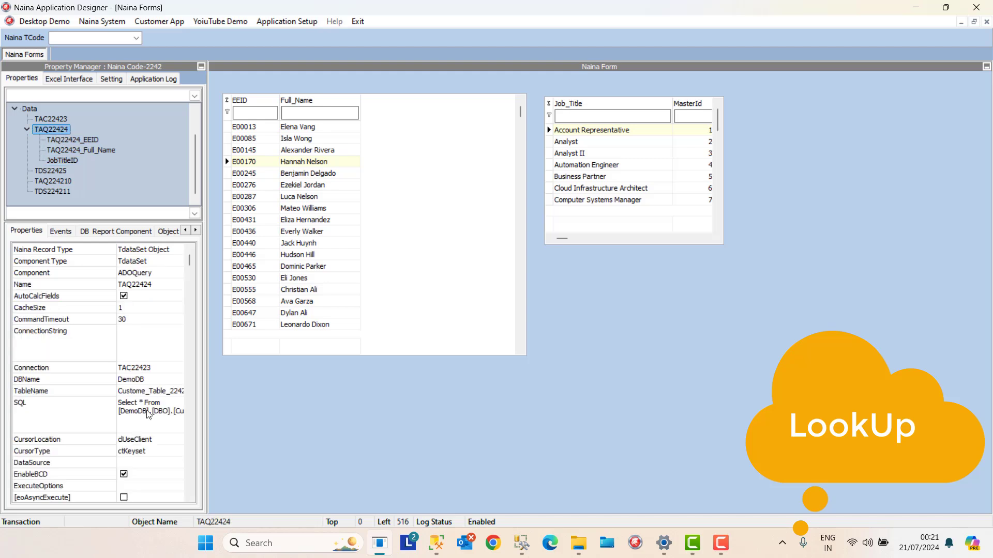
left_click(68, 161)
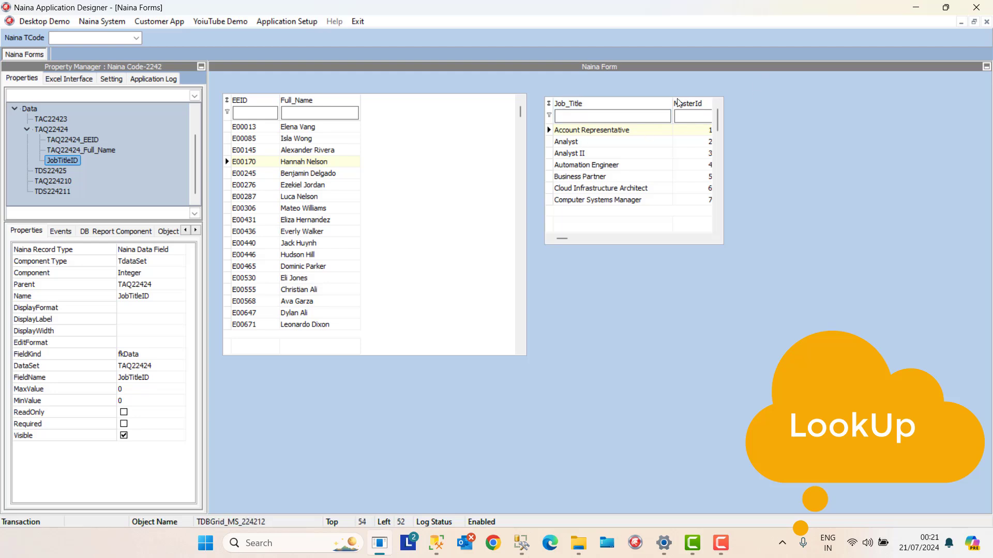
Step: Close the form and reopen it in the designer to reload the employee grid
left_click(986, 22)
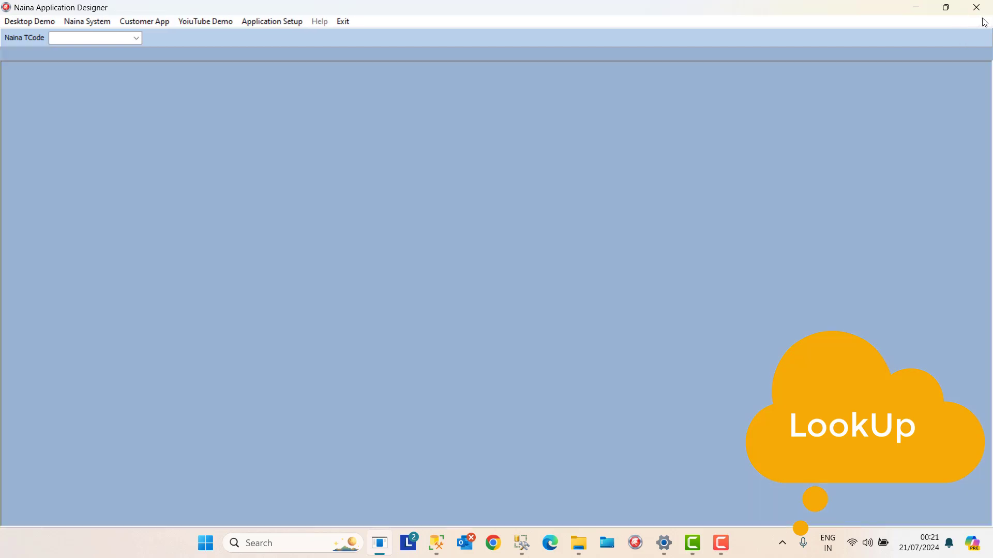
left_click(262, 23)
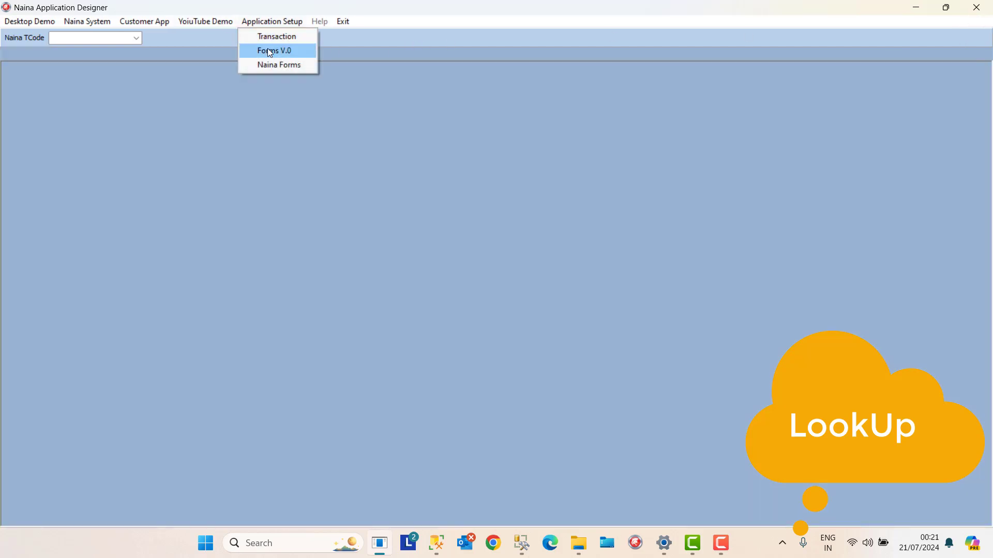
left_click(274, 68)
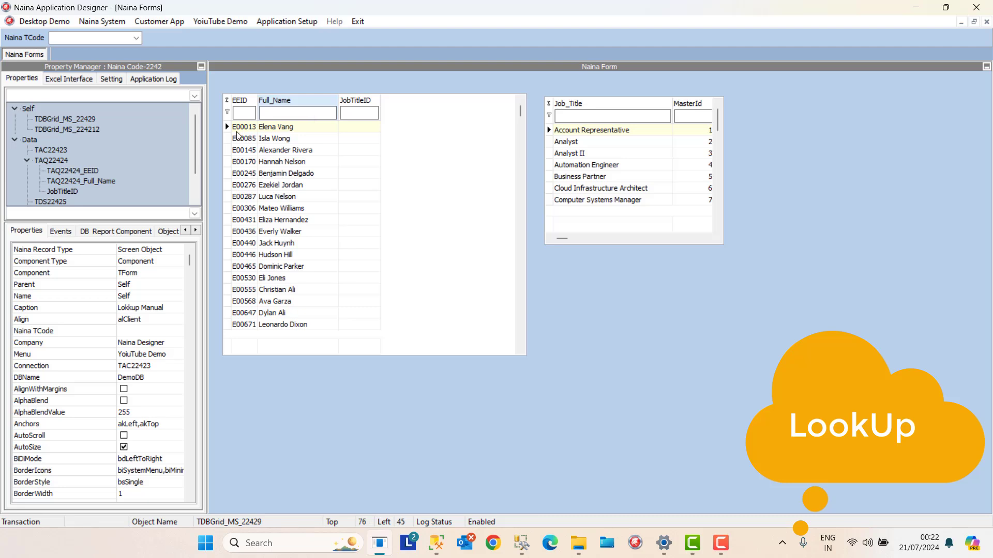
Step: Add a String Multilanguage data field to the TAQ22424 query
left_click(117, 231)
left_click(38, 336)
left_click(33, 288)
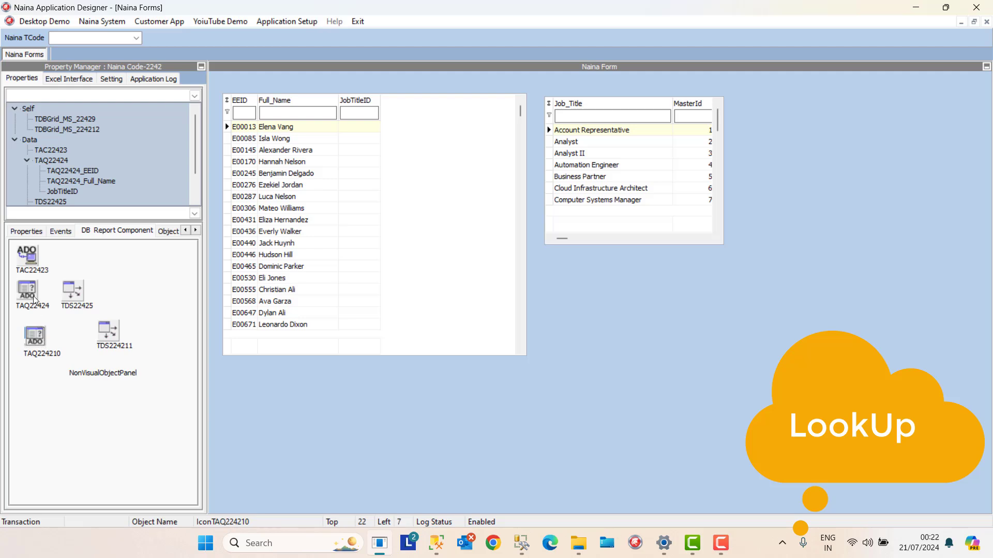
right_click(32, 287)
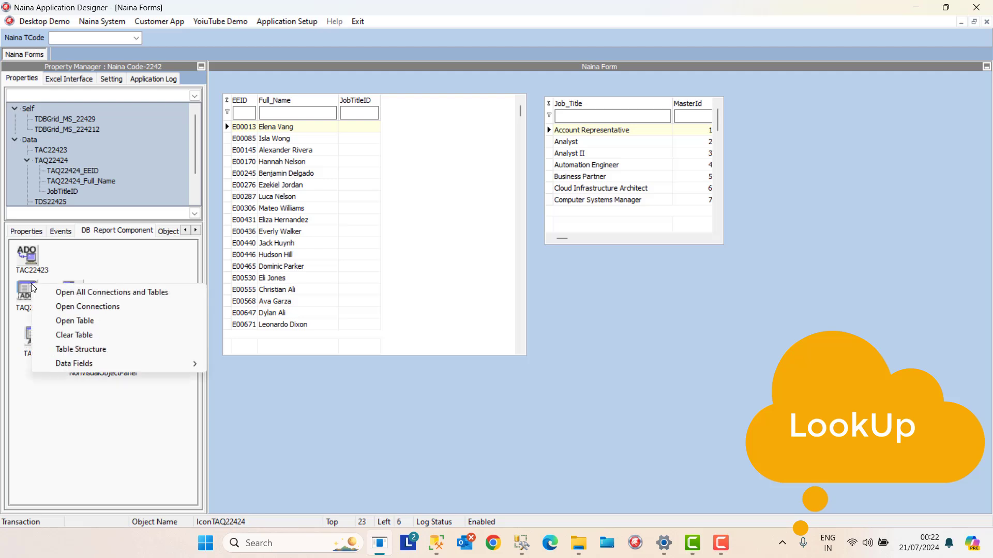
mouse_move(155, 364)
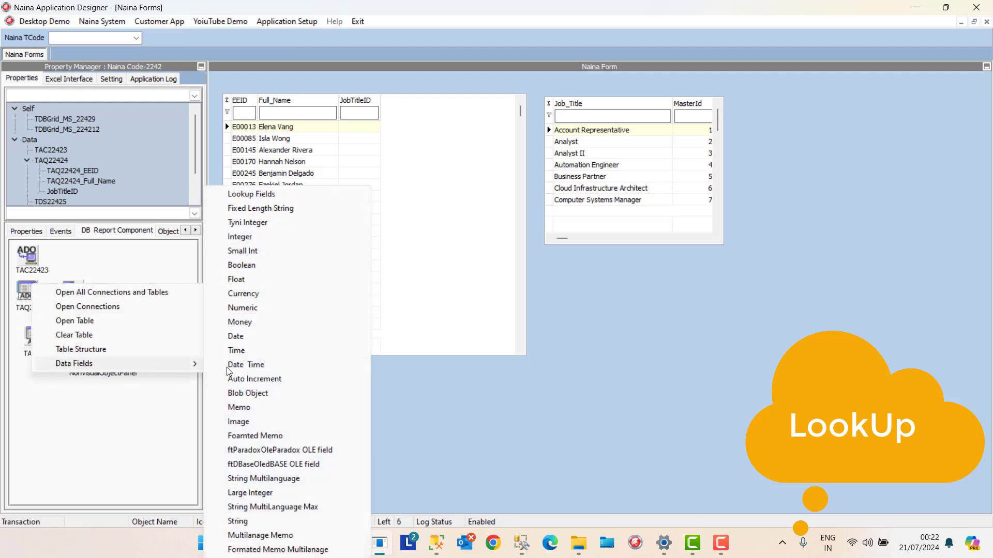
left_click(268, 477)
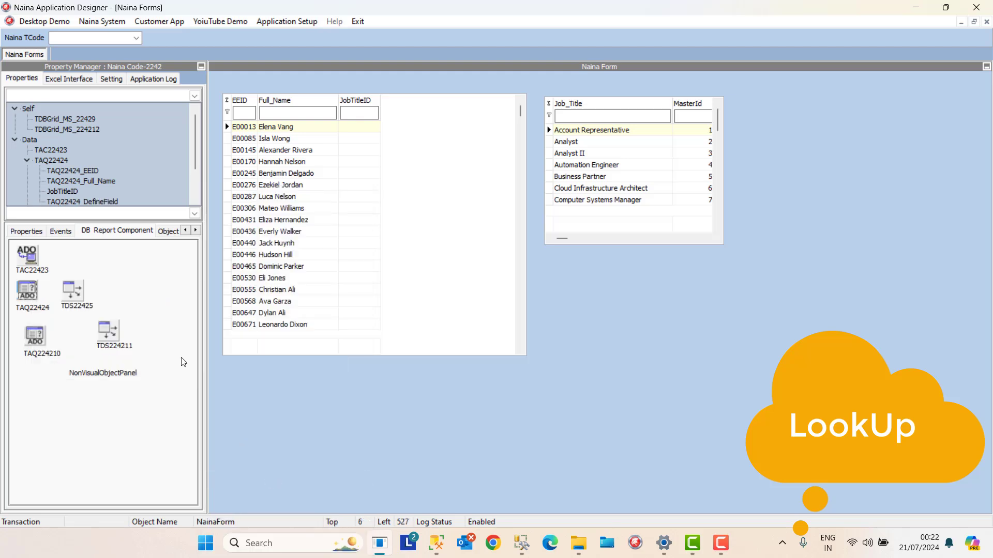
Step: Set the name of the new string field under TAQ22424 to JobTitle
left_click(26, 231)
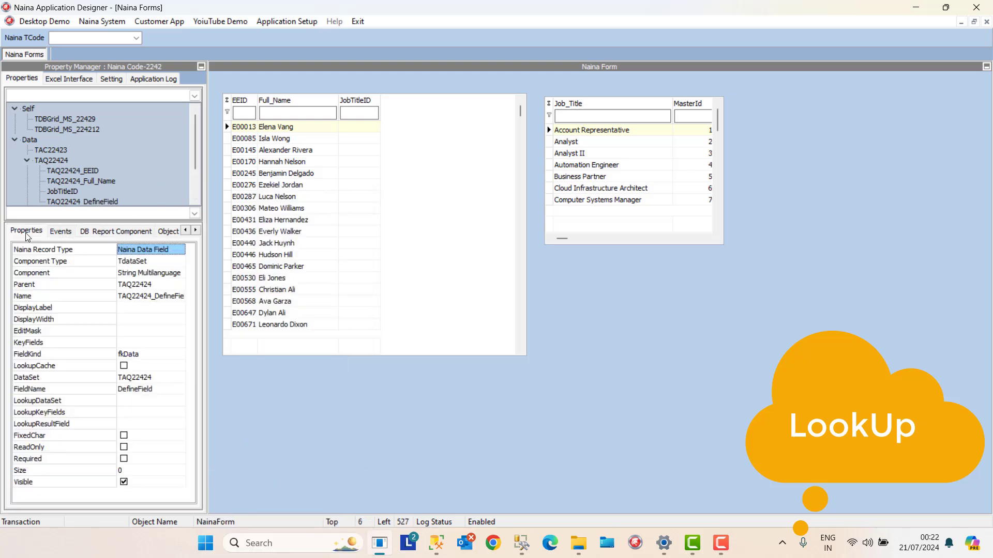
left_click(98, 202)
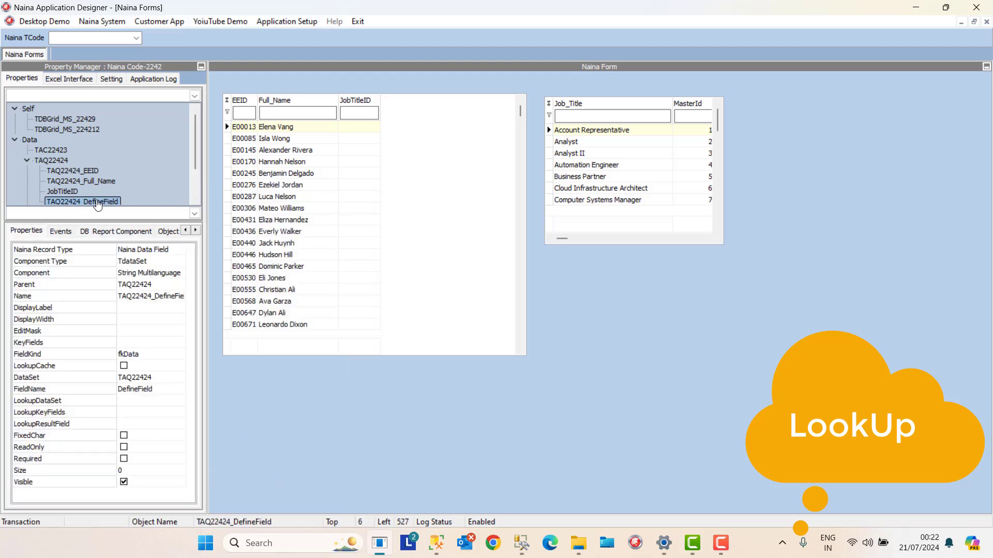
left_click(154, 298)
type("JobTitle")
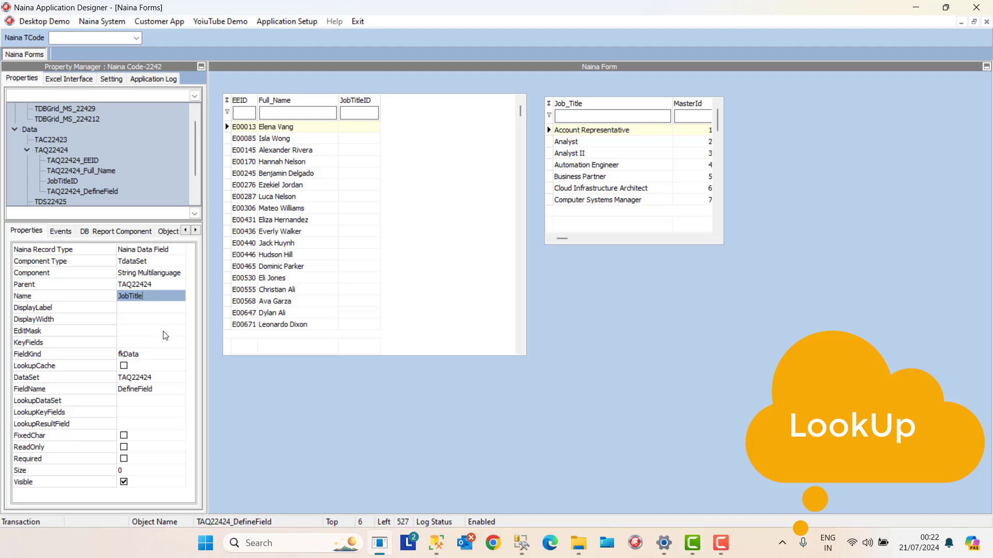
Step: Set the JobTitle field's record type to Lookup Field and its FieldKind to fkLookup
left_click(177, 249)
left_click(179, 249)
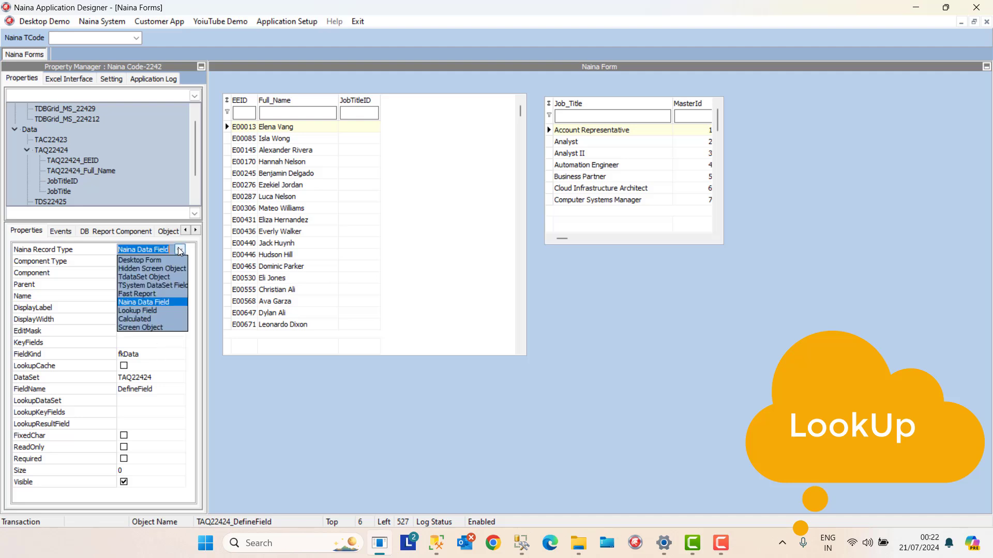
left_click(156, 309)
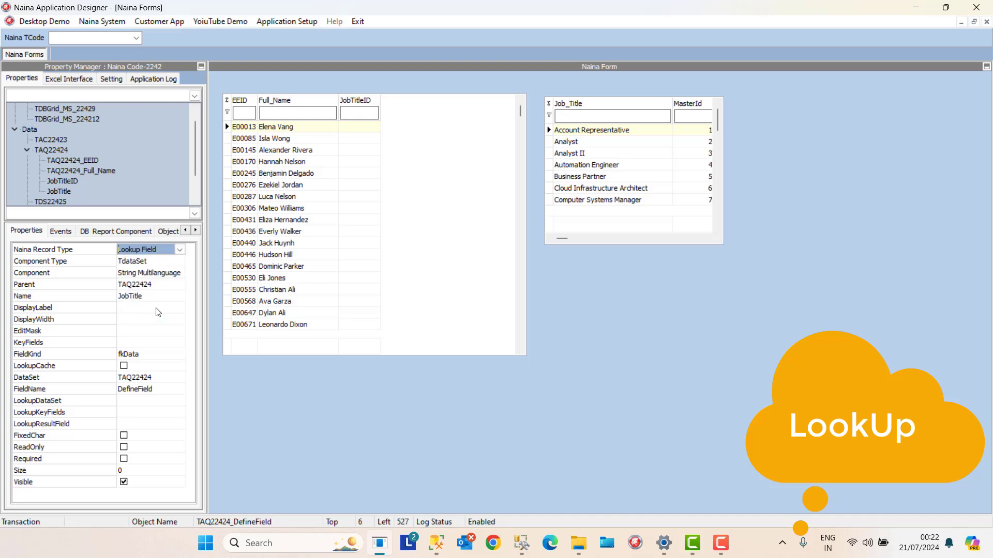
left_click(149, 356)
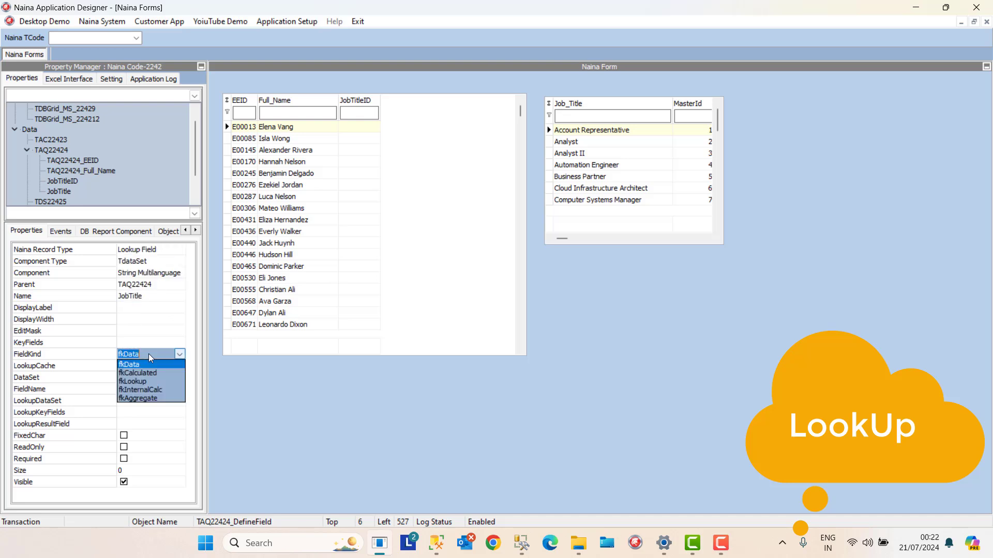
left_click(148, 380)
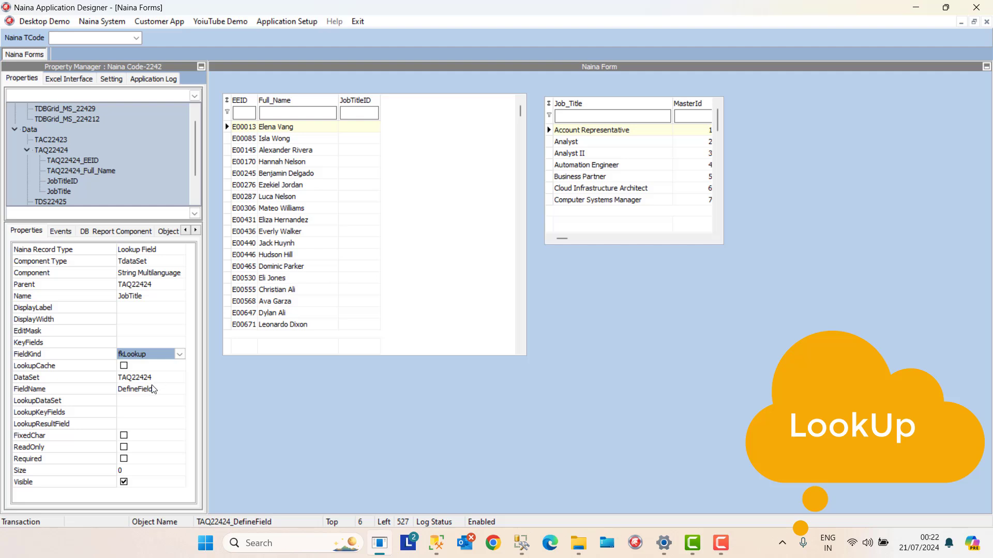
Step: Set the FieldName property of the lookup field to JobTitle
left_click(154, 388)
left_click(142, 298)
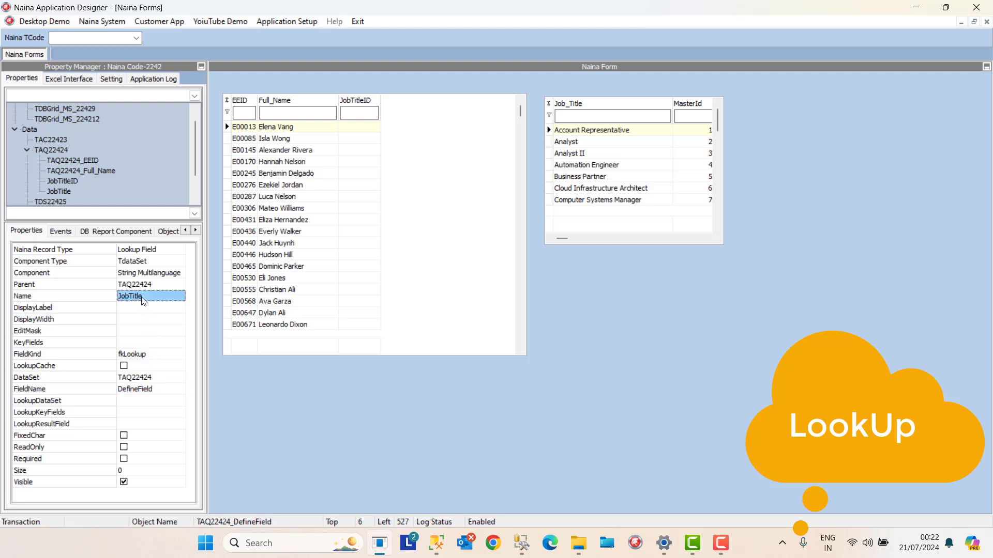
left_click(148, 389)
type("JobTitle")
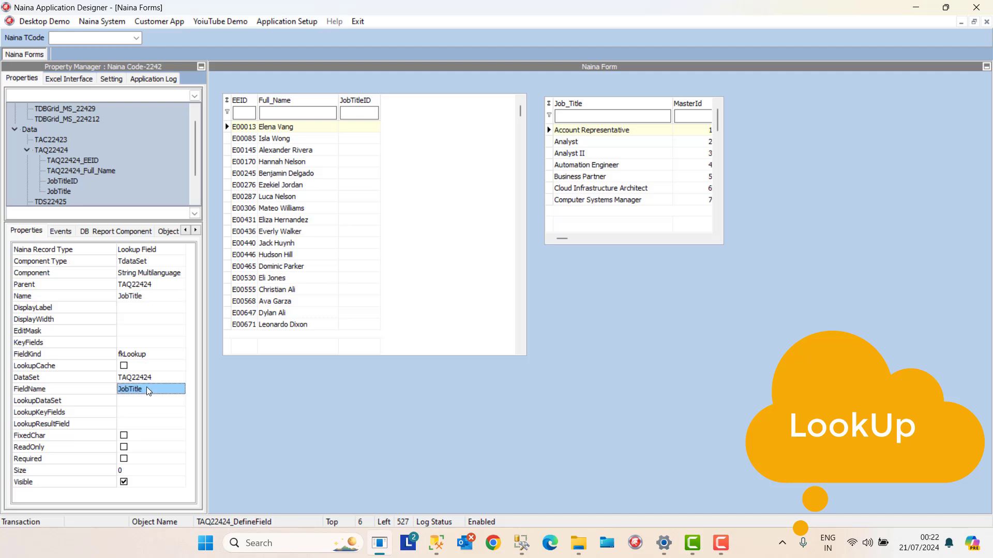
Step: Set the JobTitle field's LookupDataSet to TAQ224210
left_click(144, 404)
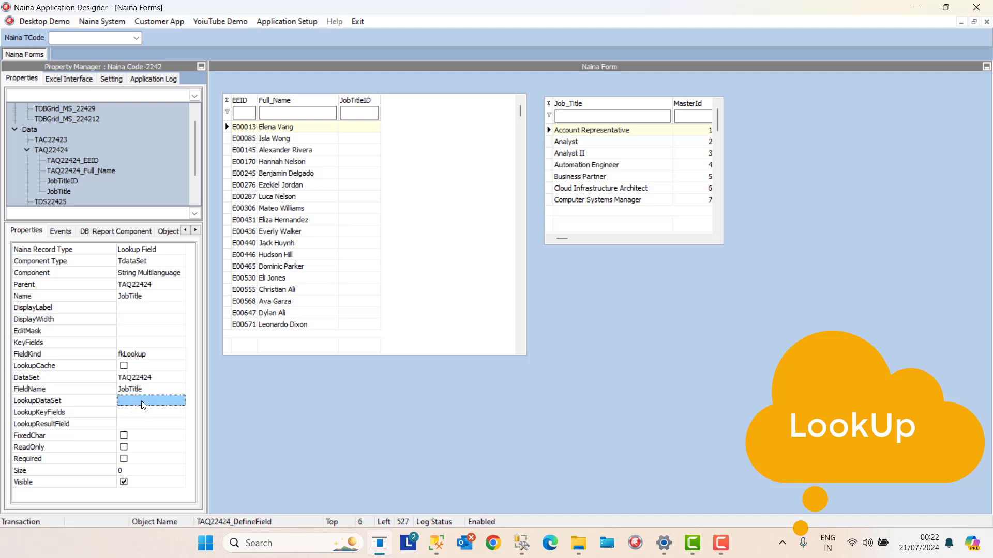
left_click(144, 405)
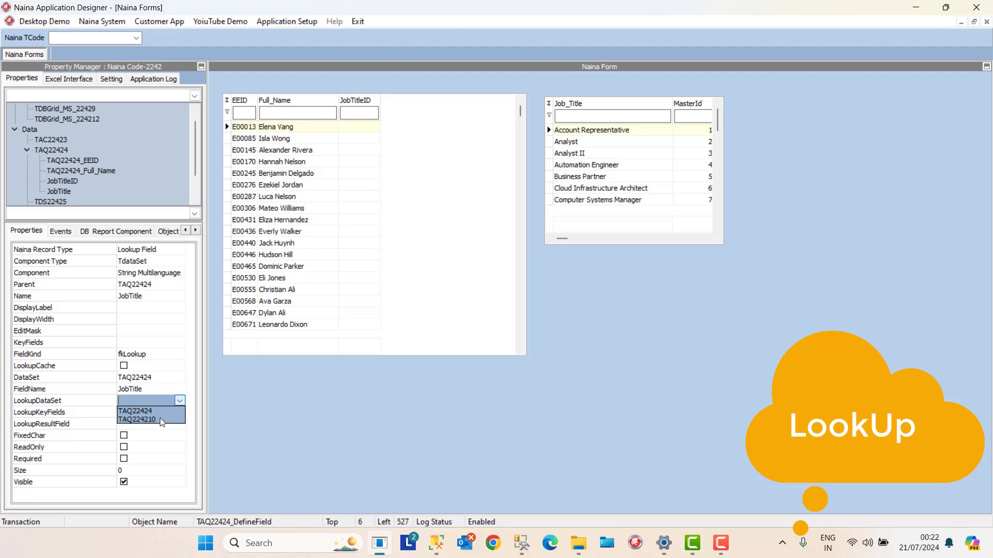
left_click(155, 419)
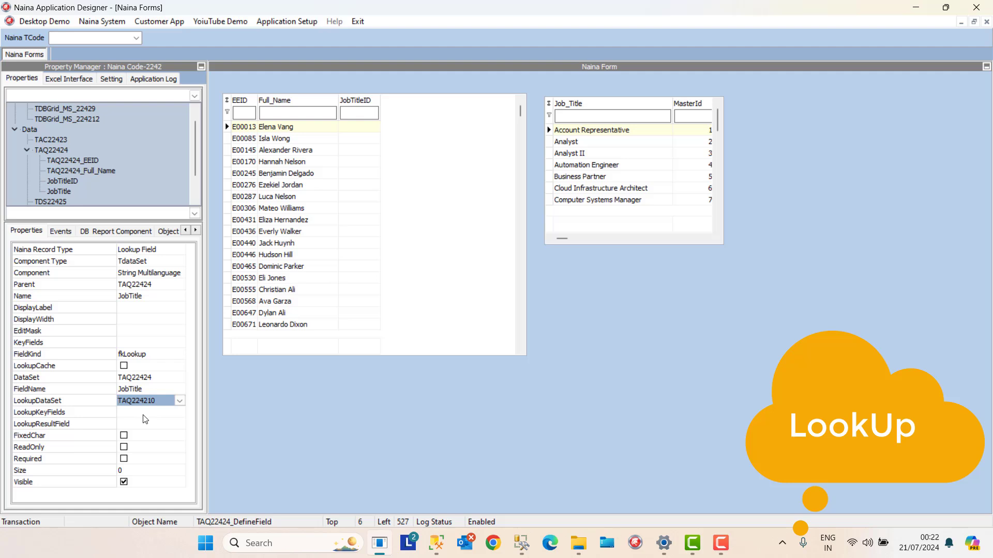
Step: Set the JobTitle field's LookupKeyFields to Masterid and its LookupResultField to Job_Title
left_click(153, 412)
left_click(153, 413)
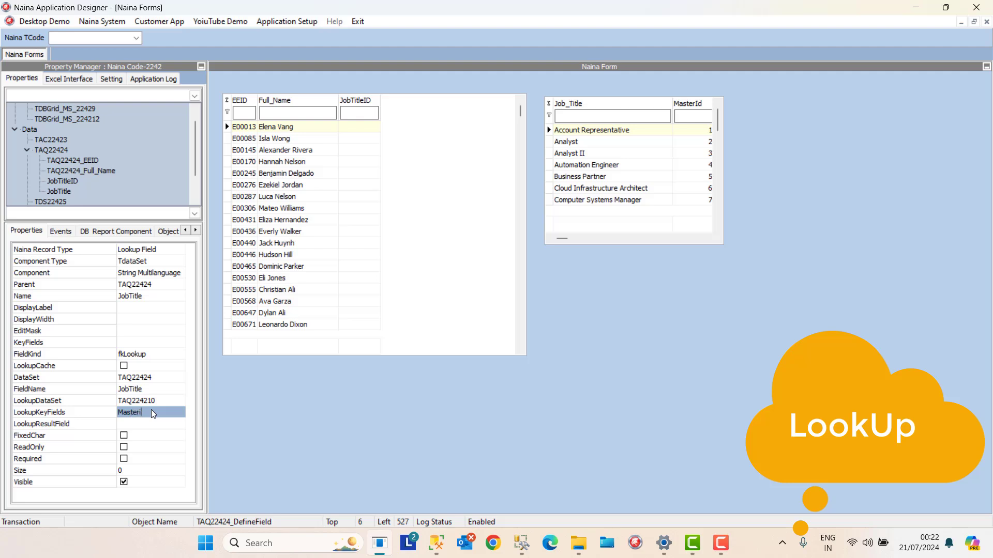
left_click(153, 425)
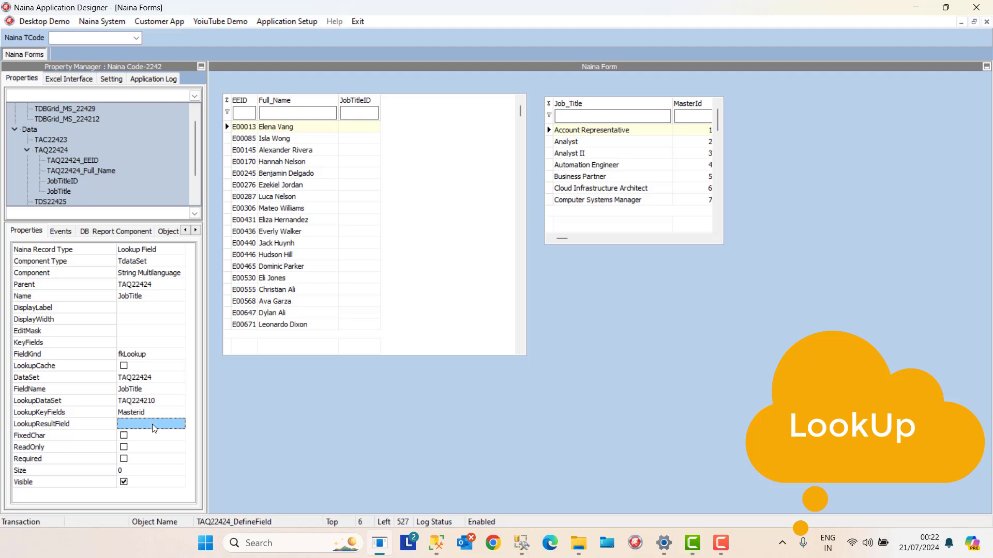
left_click(154, 425)
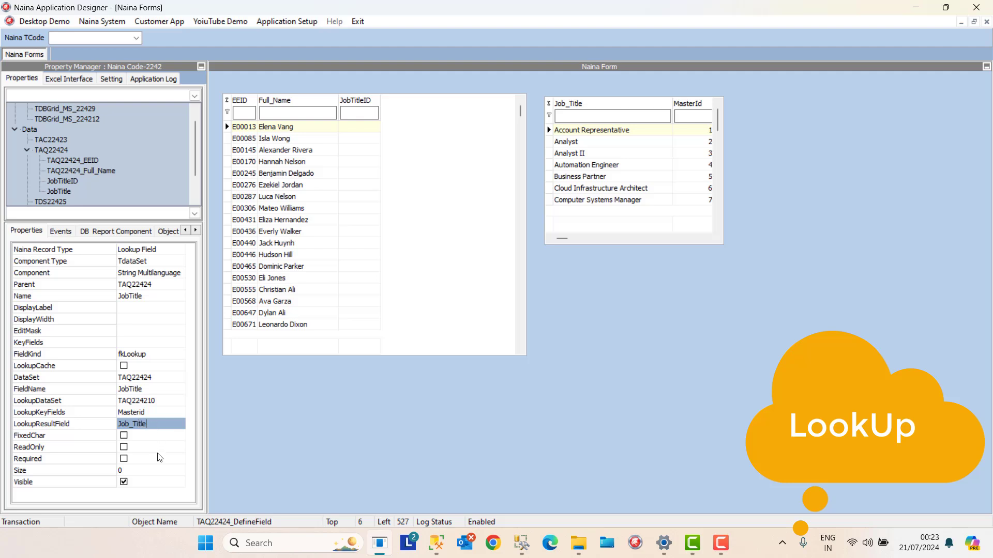
Step: Set the size of the JobTitle lookup field to 40
left_click(149, 475)
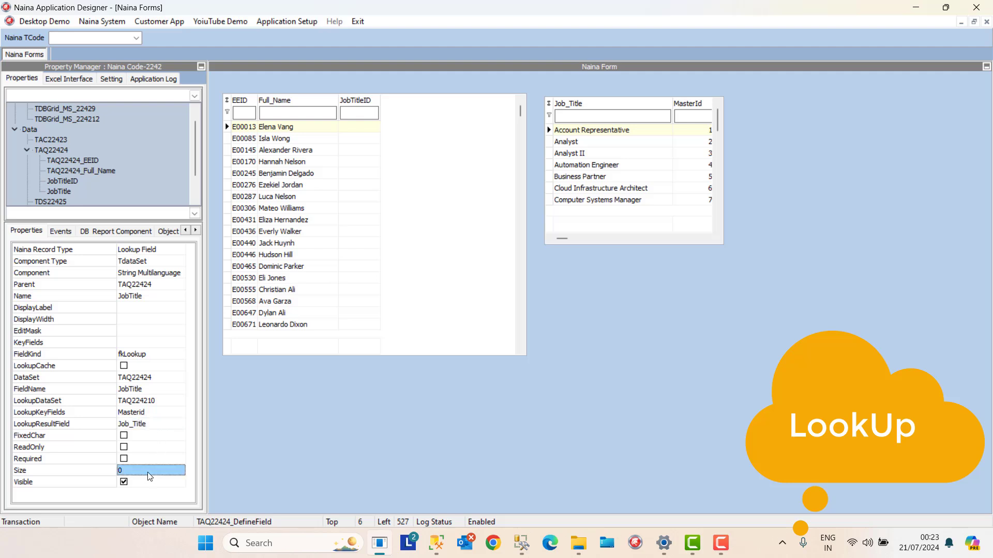
type("40")
left_click(167, 440)
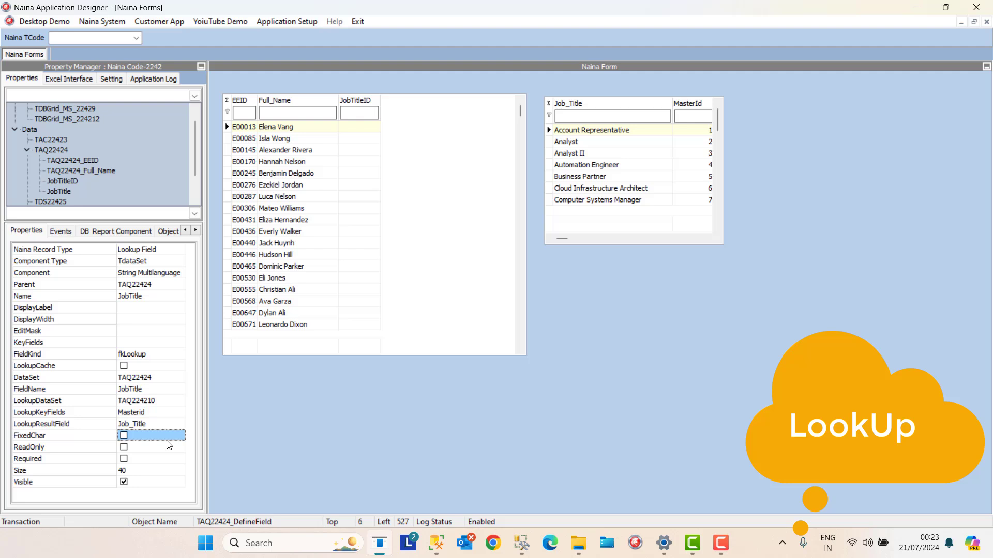
left_click(173, 344)
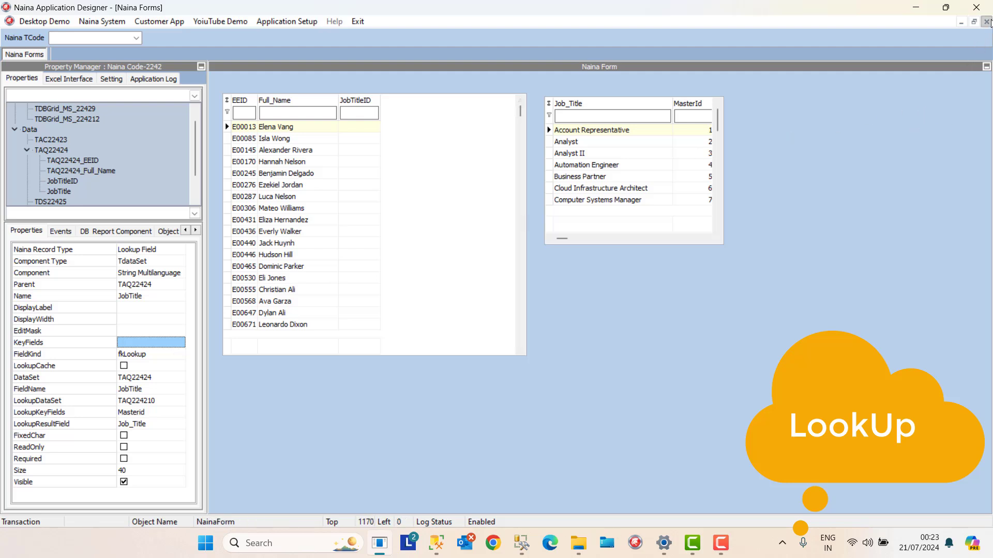
Step: Close the form and reload it in Naina Forms with the JobTitle lookup settings applied
left_click(986, 21)
left_click(266, 21)
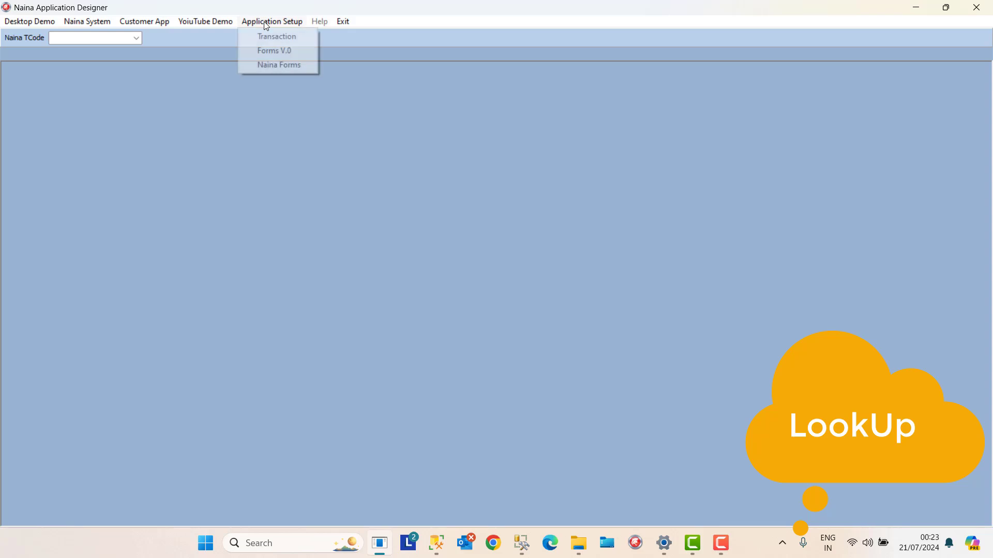
left_click(275, 65)
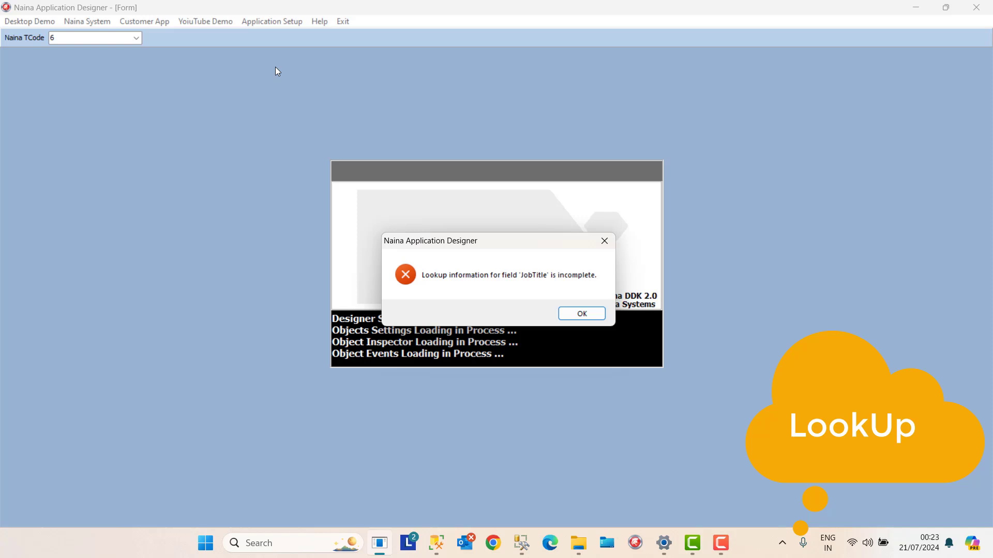
key("Return")
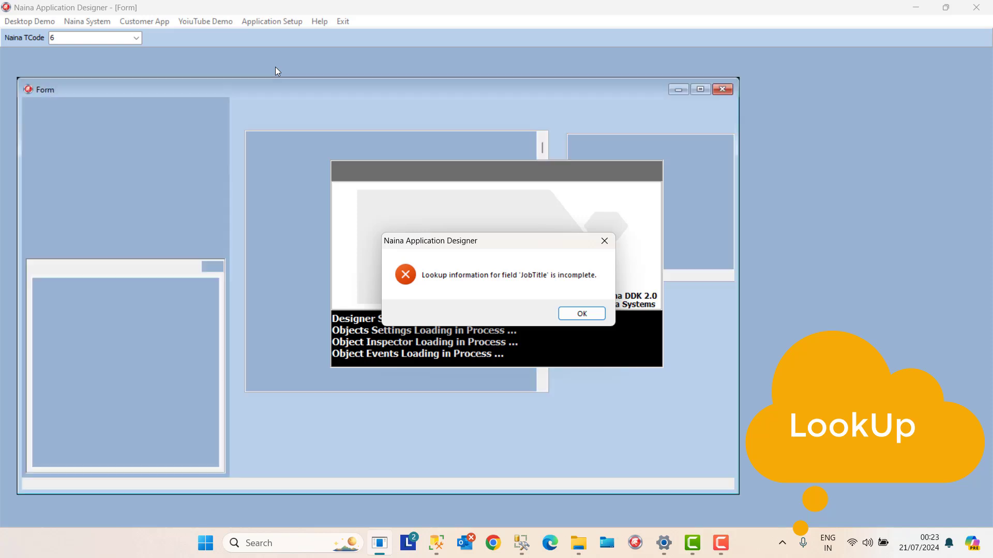
key("Return")
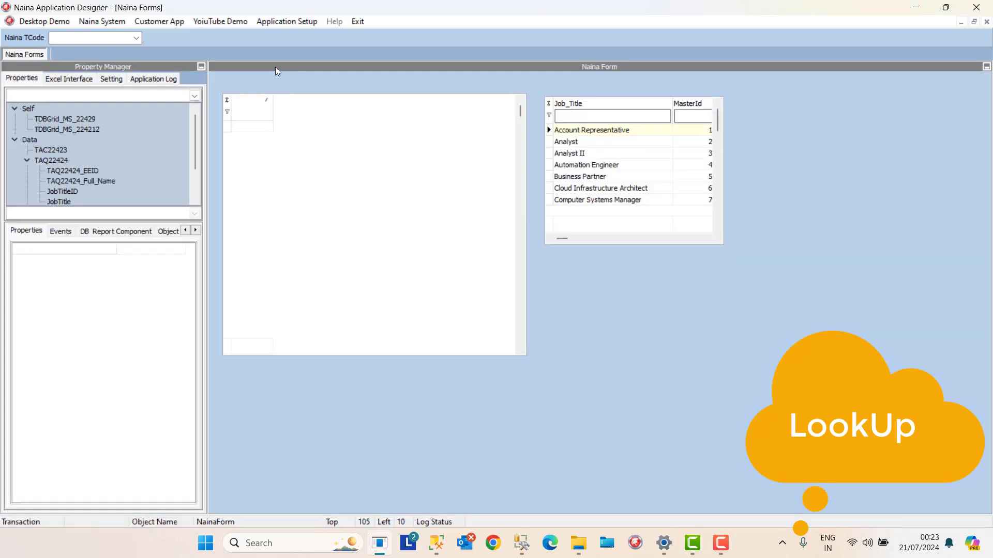
Step: Review the properties of the JobTitle lookup field and of its lookup dataset TAQ224210
left_click(73, 193)
left_click(70, 203)
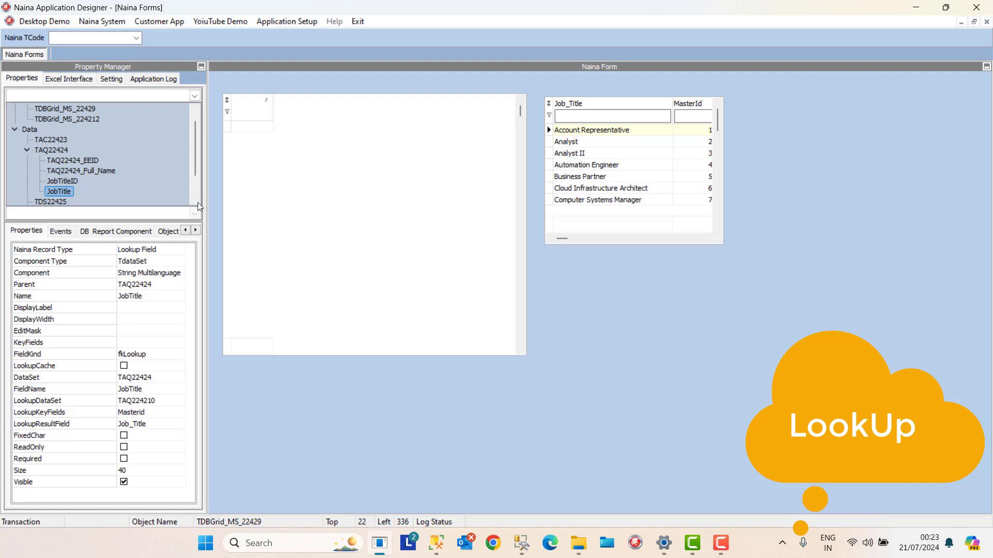
left_click_drag(192, 163, 192, 185)
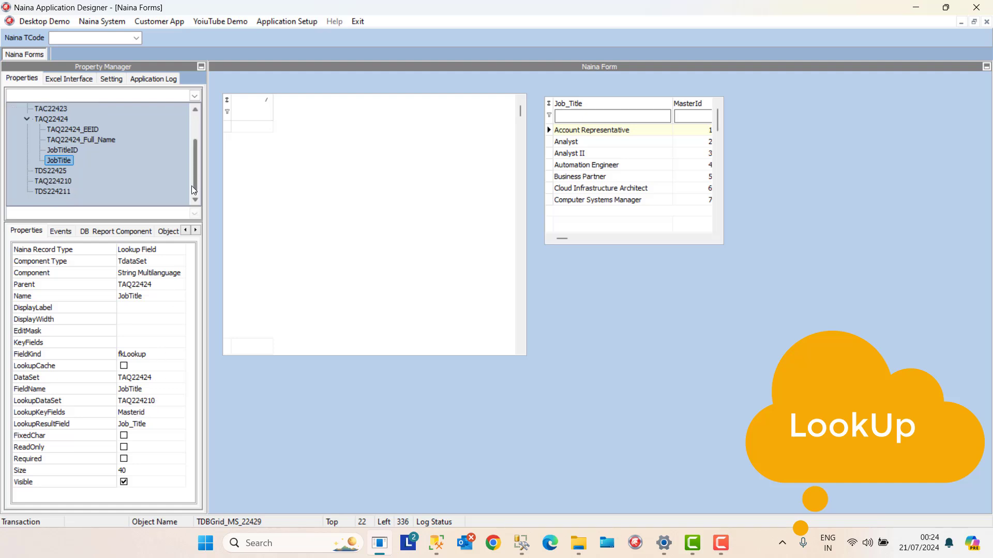
left_click(71, 182)
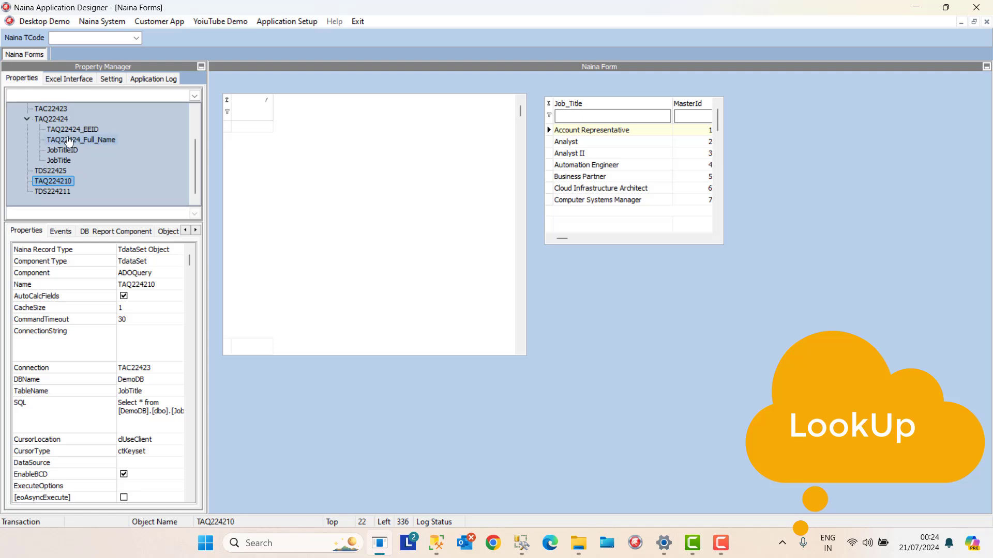
left_click(61, 160)
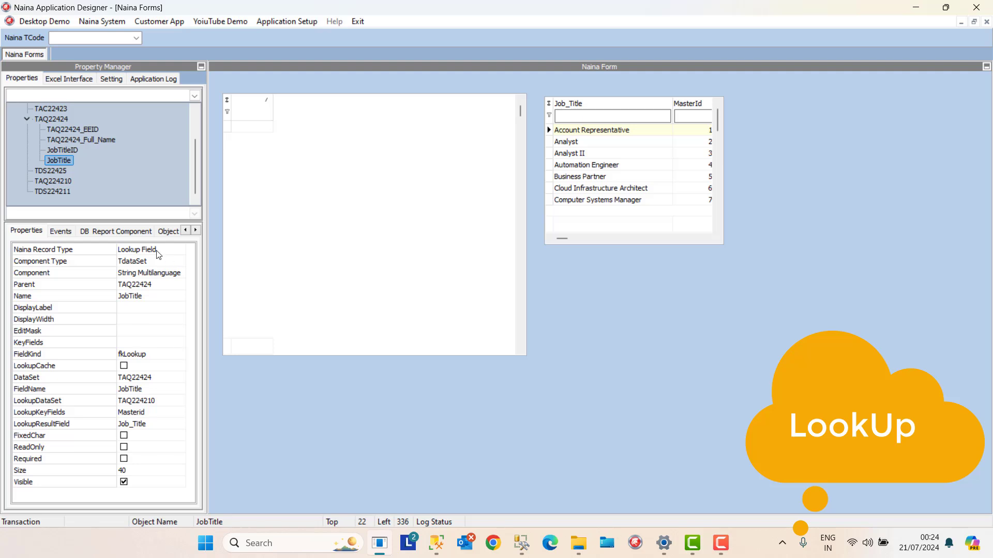
Step: Show the JobTitle field's loaded property data on the form
right_click(70, 165)
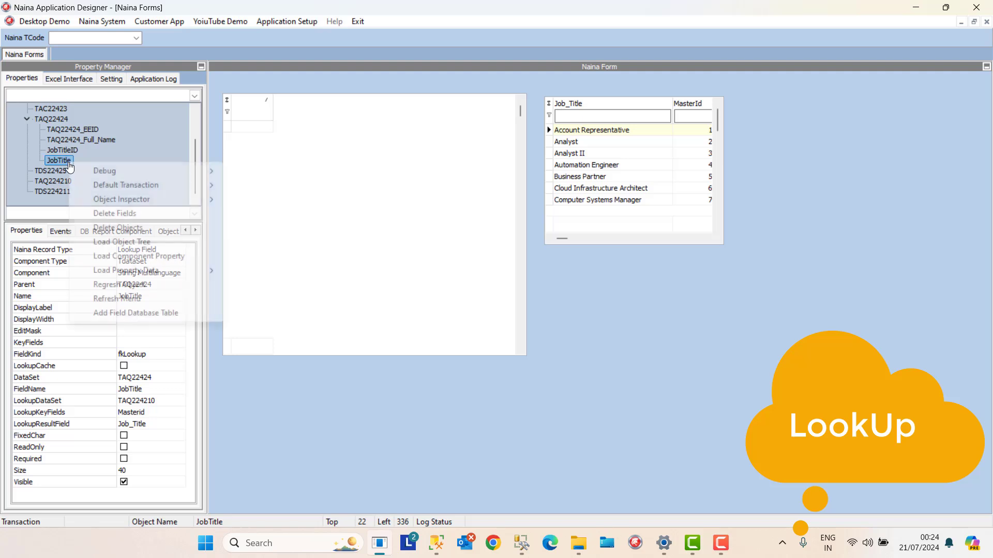
mouse_move(182, 273)
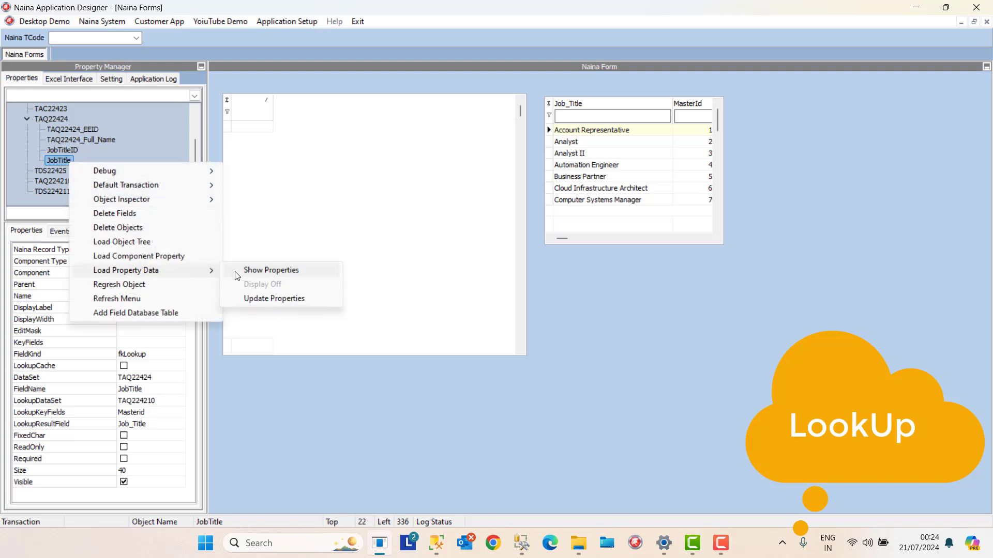
left_click(249, 271)
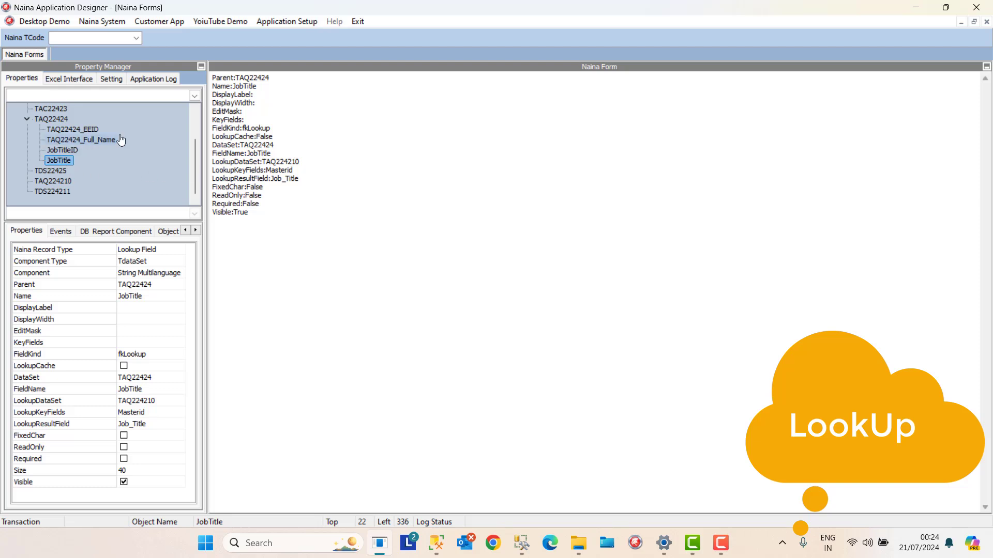
Step: Check the properties of the TAQ224210 dataset and the JobTitleID field against those of the JobTitle lookup field
left_click(52, 181)
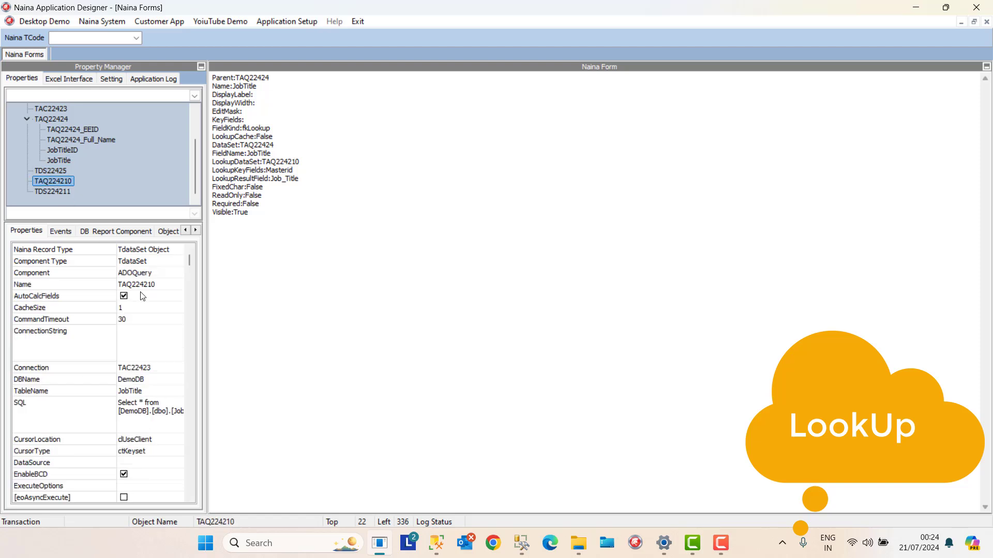
left_click(190, 457)
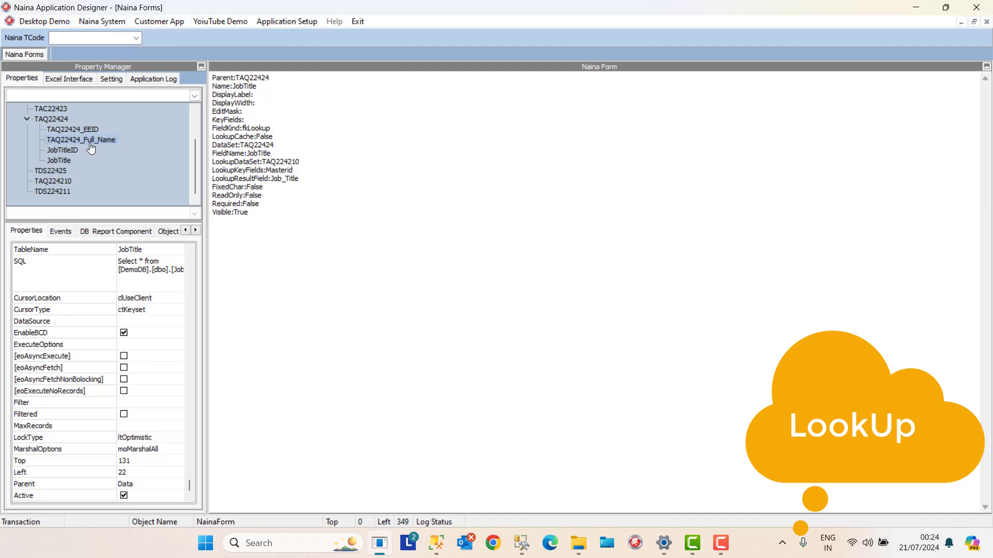
left_click(71, 154)
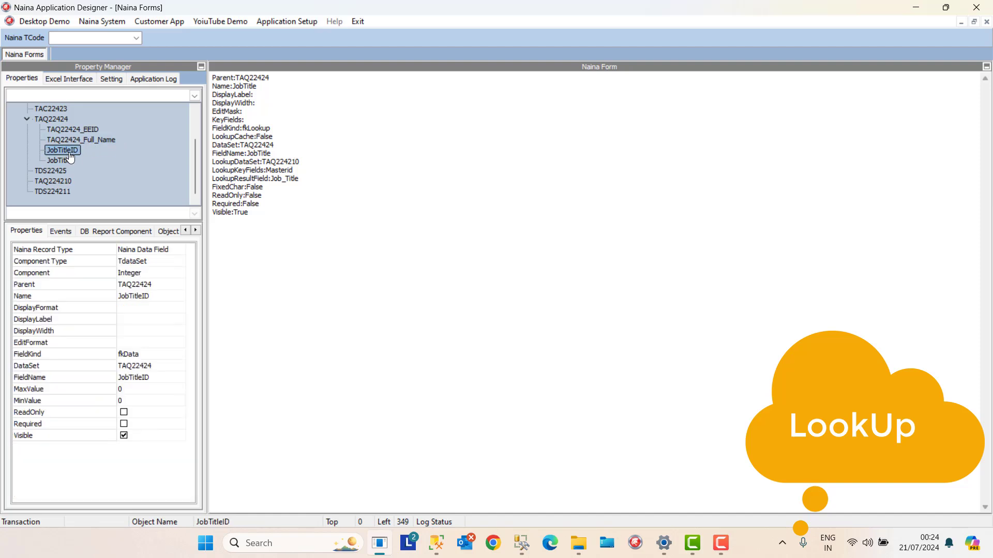
left_click(70, 154)
key("Escape")
left_click(58, 160)
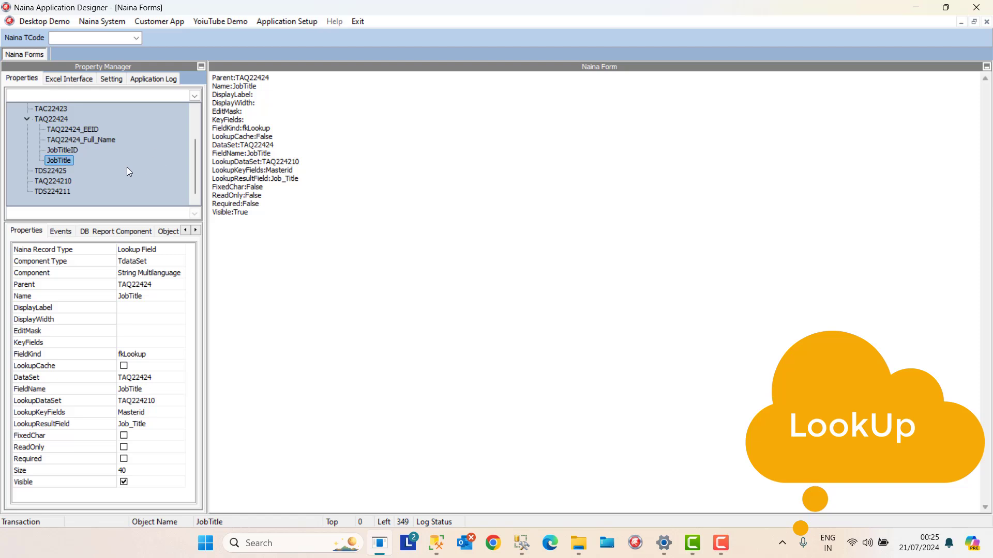
right_click(65, 161)
key("Escape")
left_click(71, 160)
right_click(72, 160)
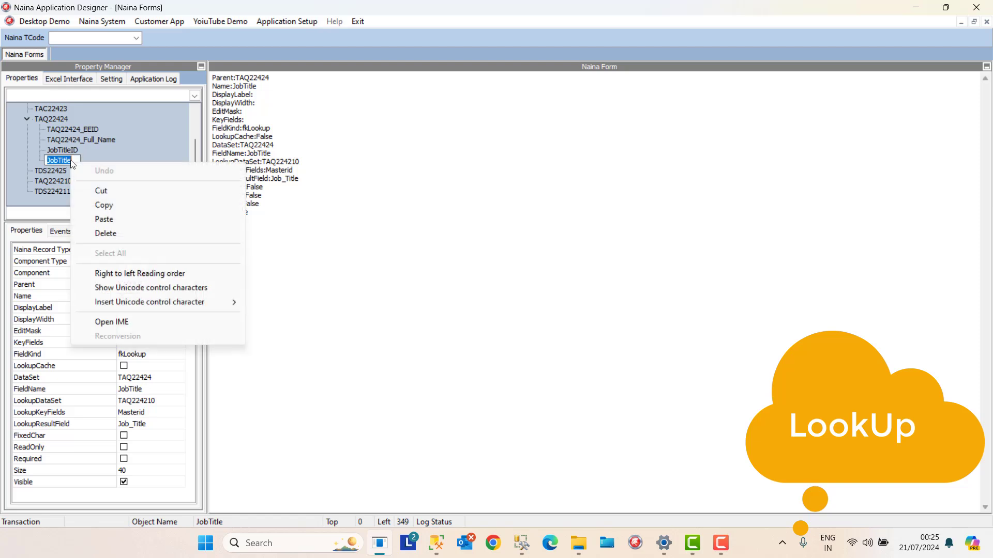
key("Escape")
key("Escape")
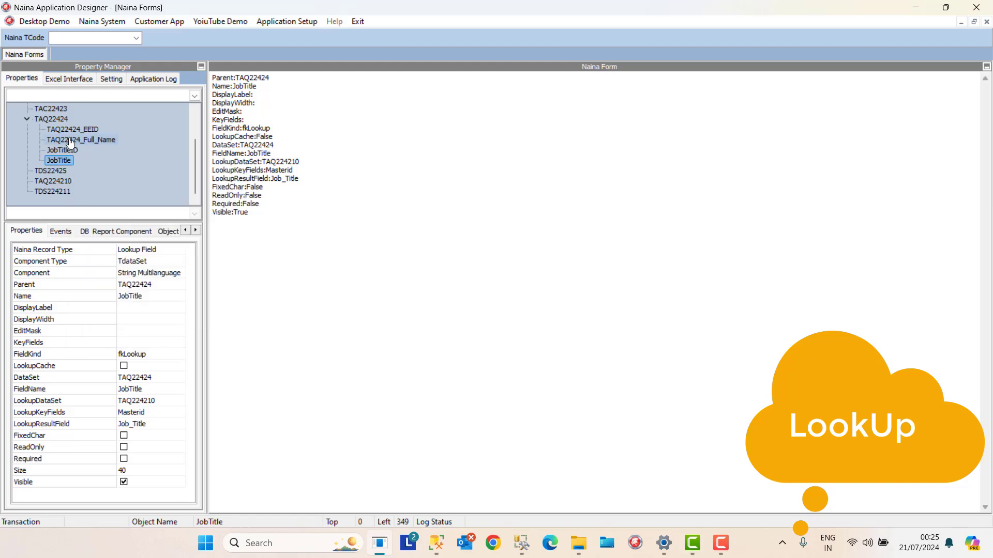
Step: Turn off the JobTitle property data display and select the Analyst row in the job title grid
right_click(69, 161)
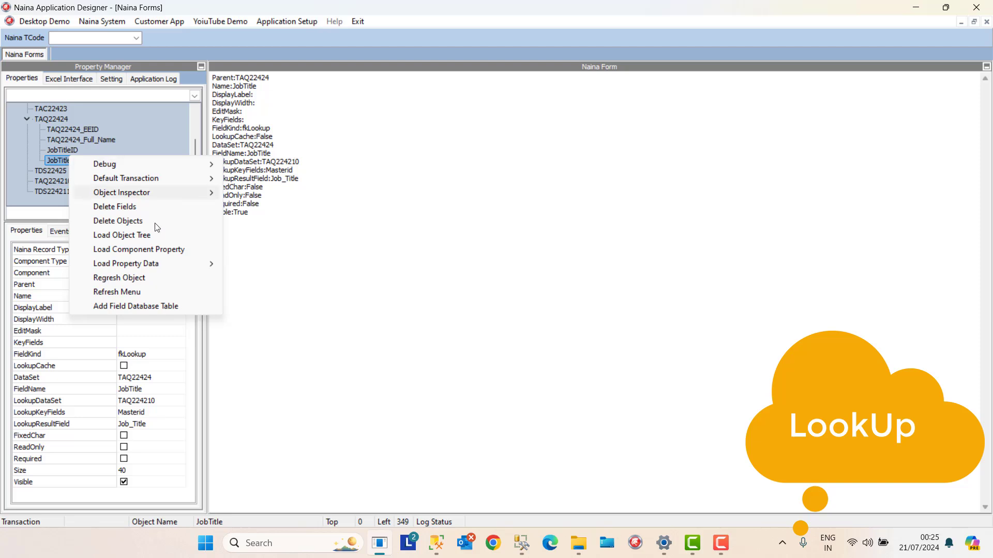
mouse_move(205, 264)
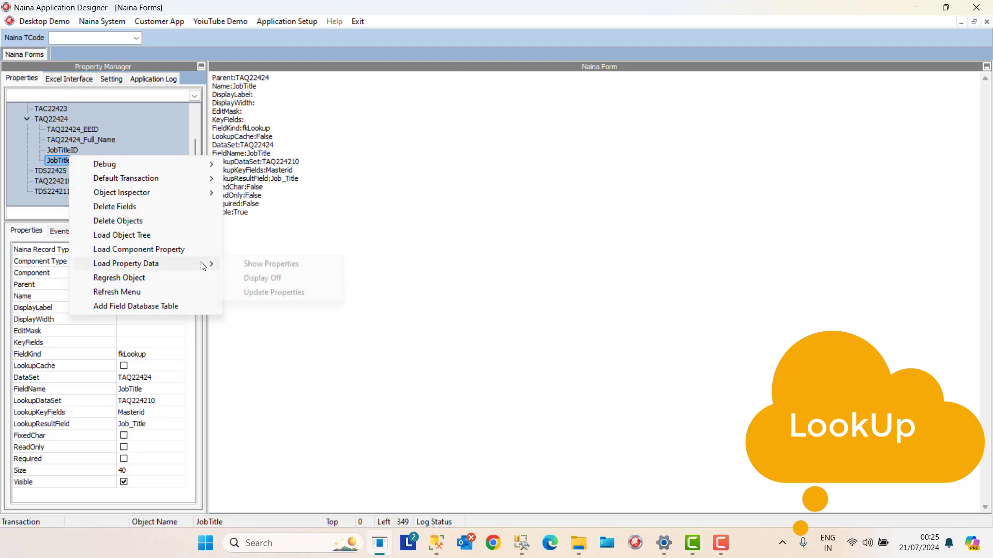
left_click(263, 278)
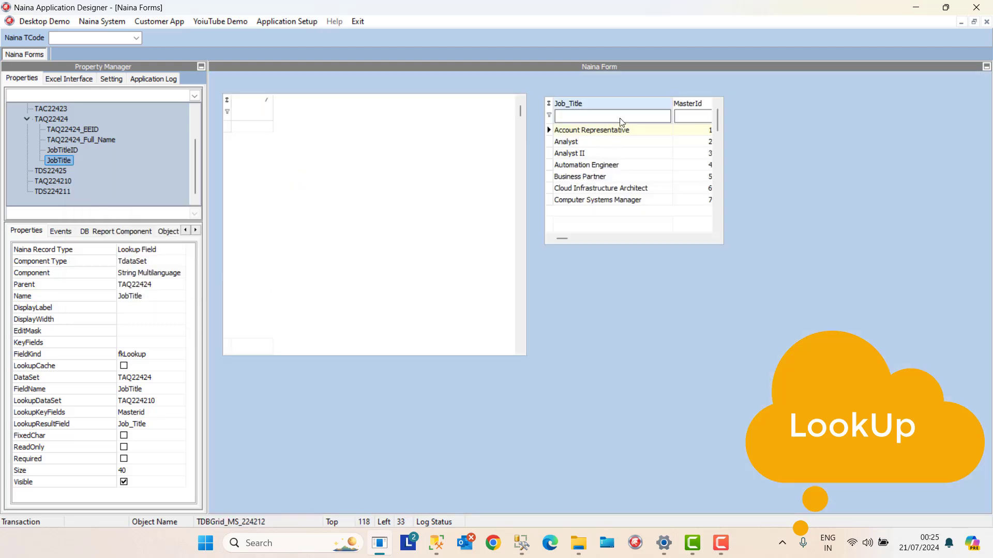
left_click(588, 143)
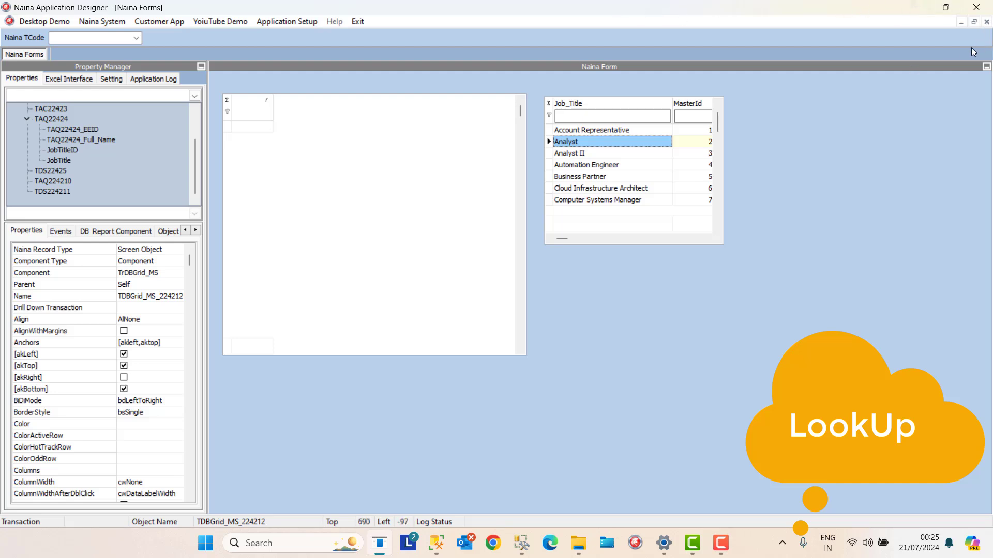
Step: Close the form, reopen it in Naina Forms and dismiss the lookup error
left_click(986, 21)
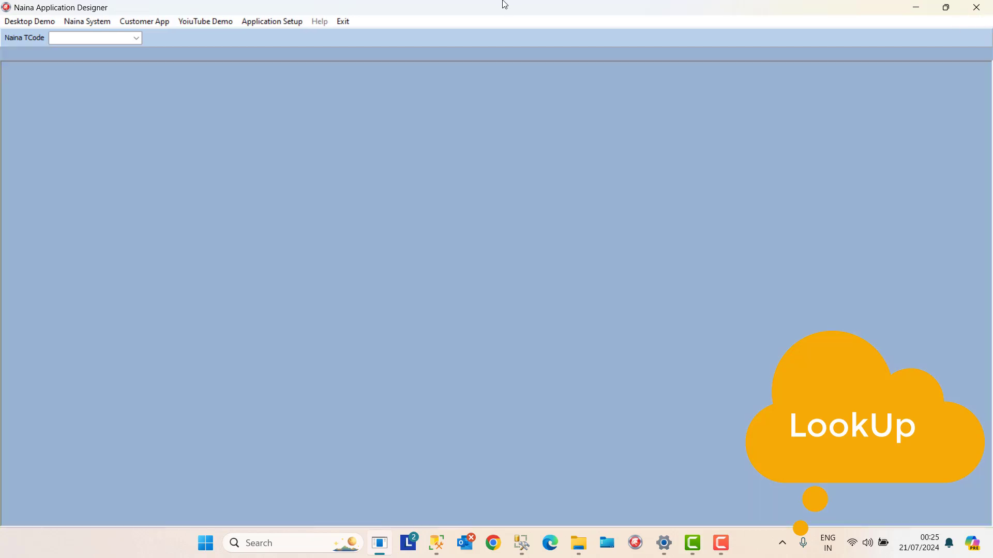
left_click(273, 22)
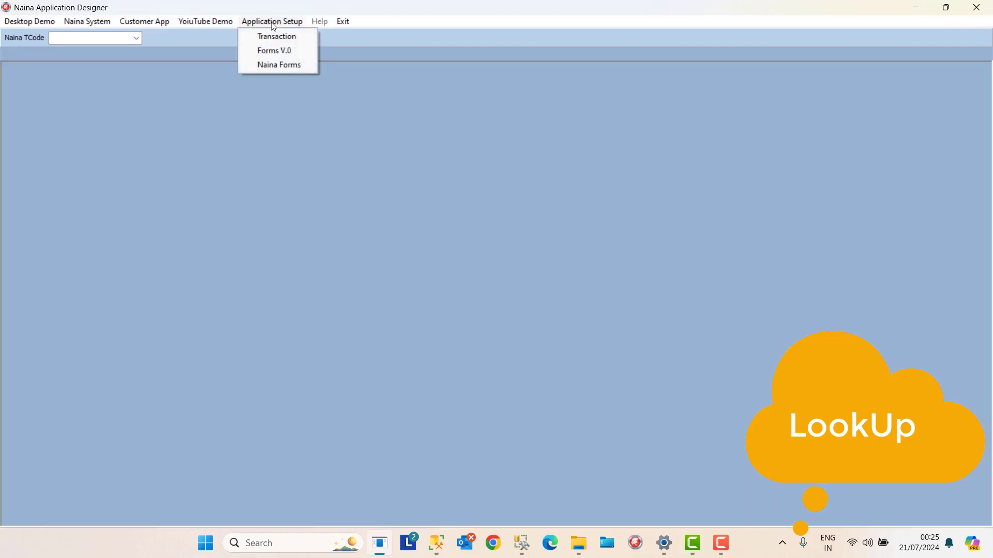
left_click(272, 65)
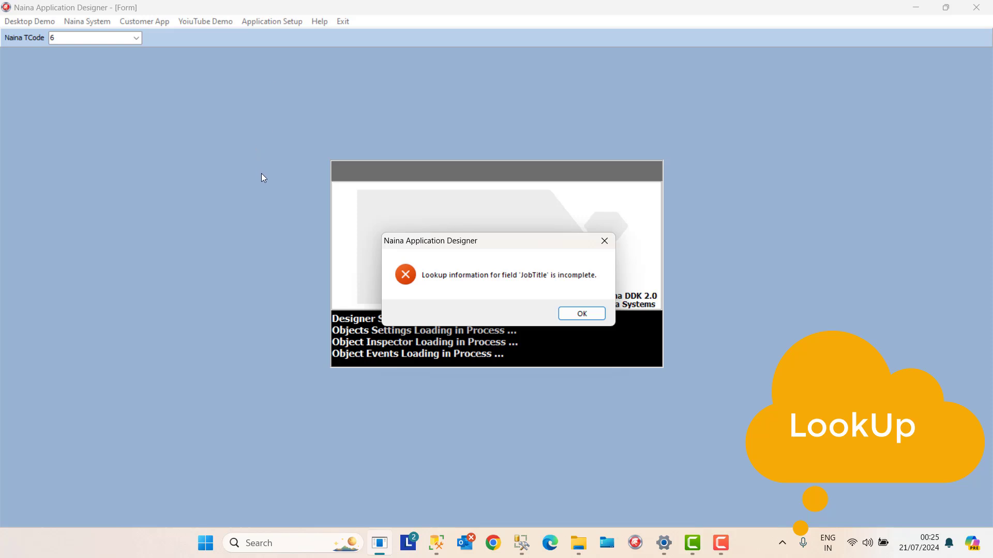
left_click(582, 319)
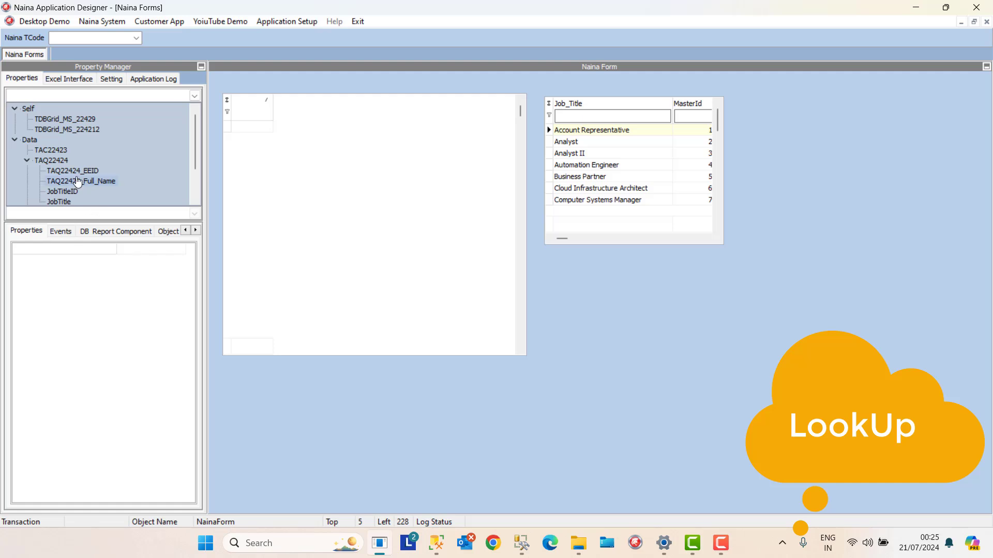
Step: Deactivate the TAQ22424 dataset
left_click(52, 160)
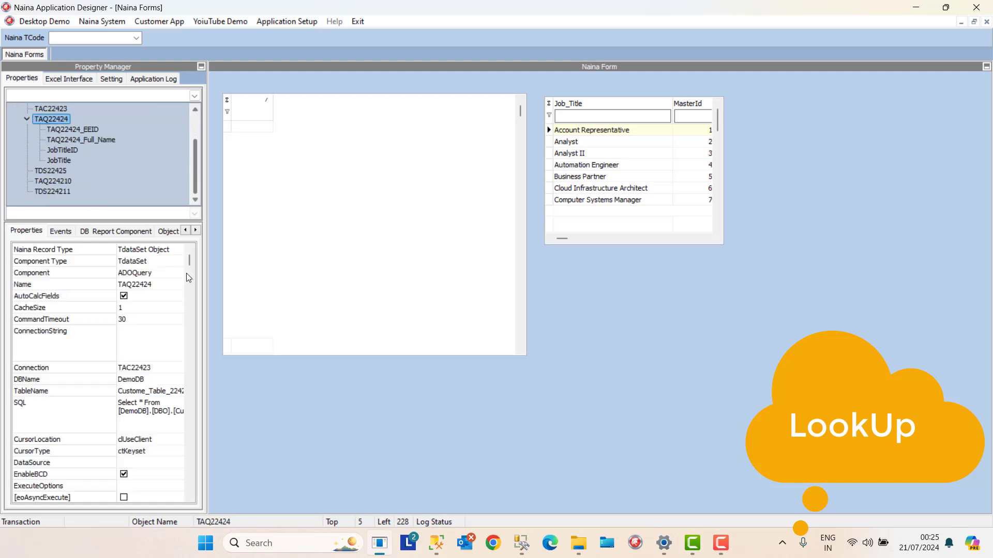
scroll(187, 473, "down", 4)
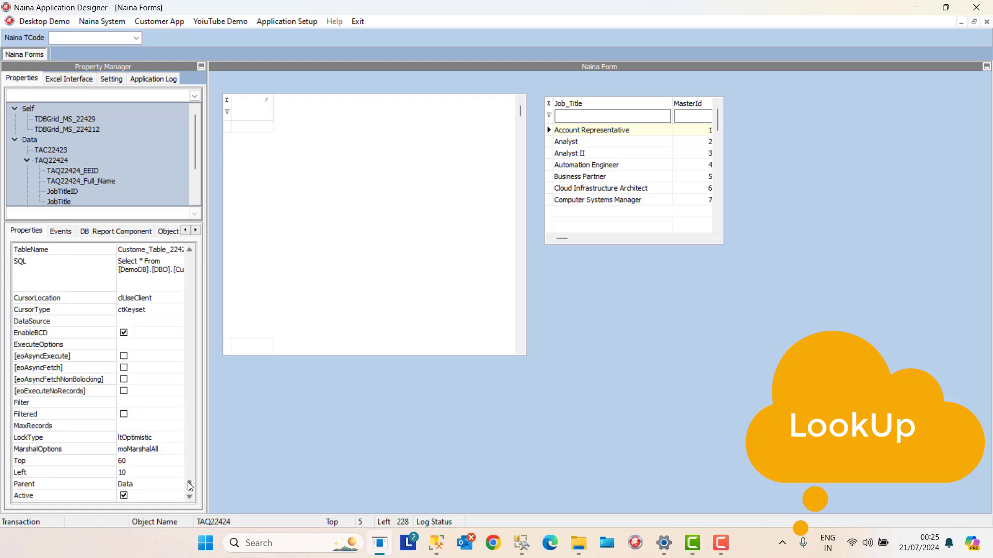
left_click(124, 495)
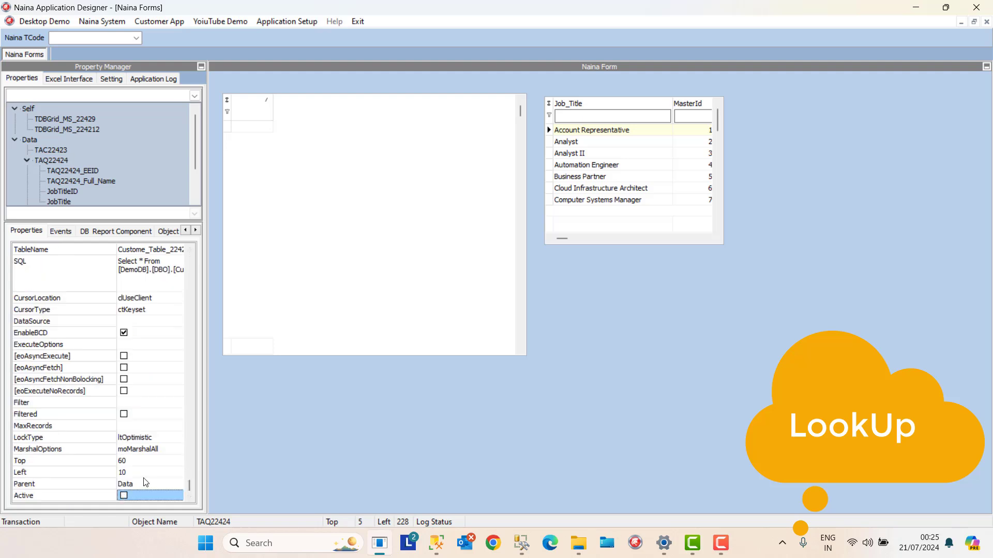
left_click(145, 478)
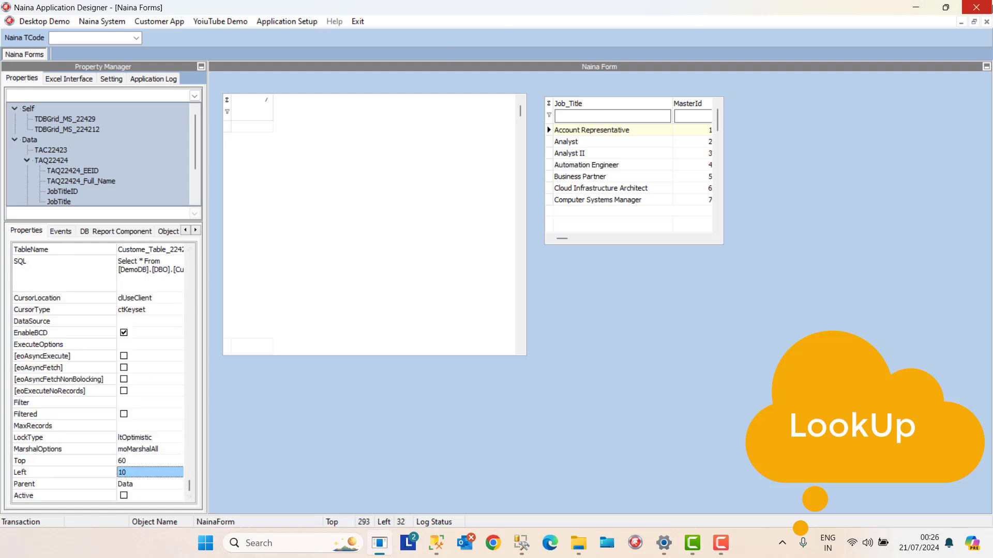
Step: Close the form and reopen it in Naina Forms with the TAQ22424 dataset inactive
left_click(987, 22)
left_click(282, 22)
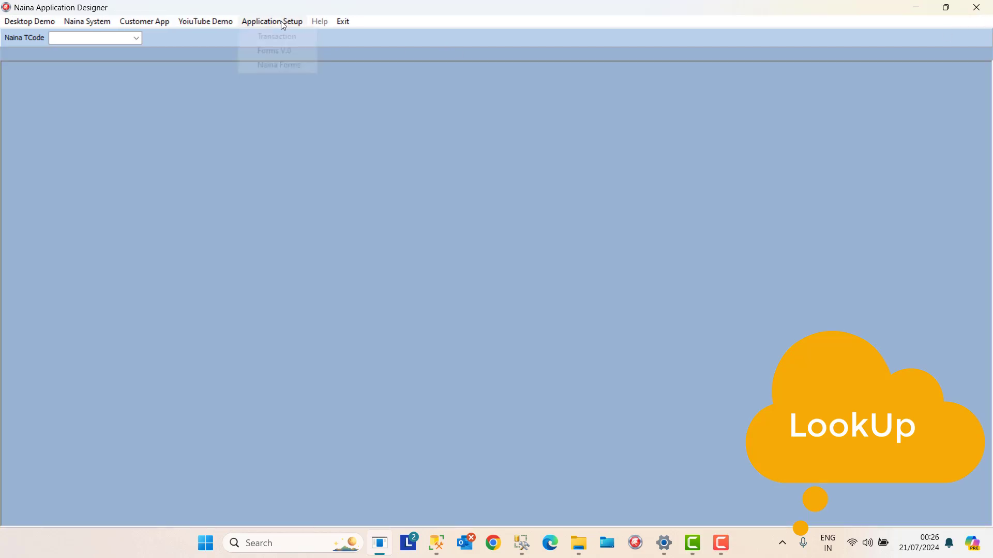
left_click(286, 64)
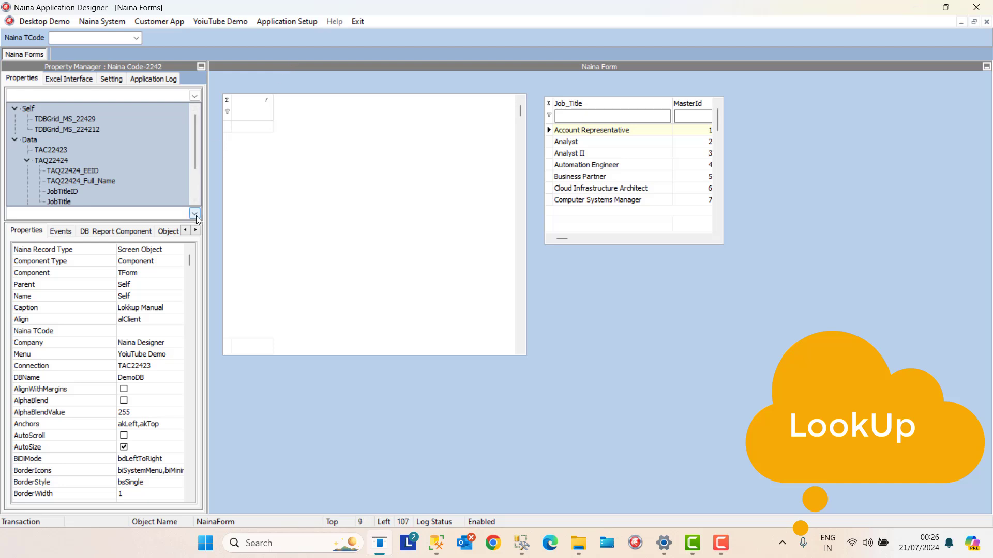
Step: Set the TAQ22424 dataset back to active
left_click_drag(195, 165, 195, 225)
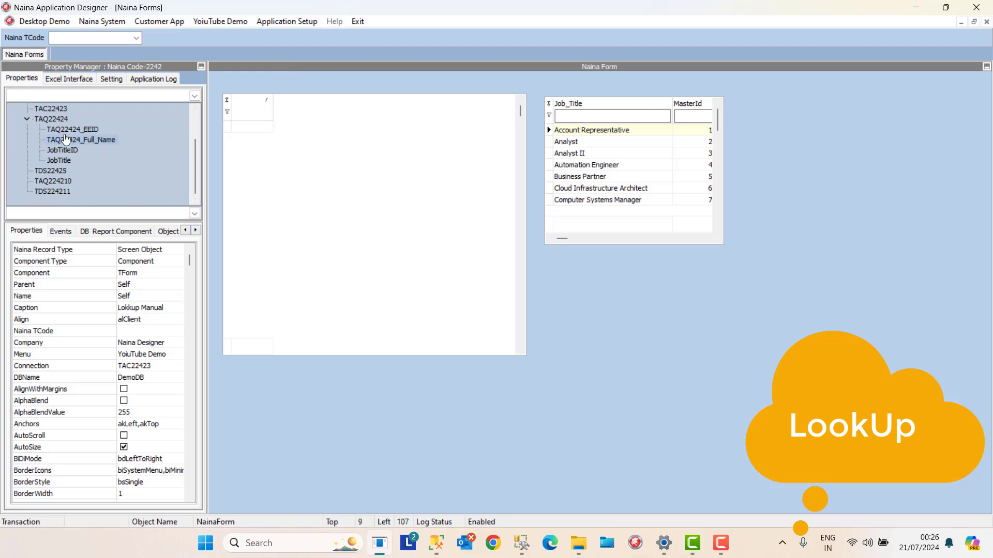
left_click(51, 119)
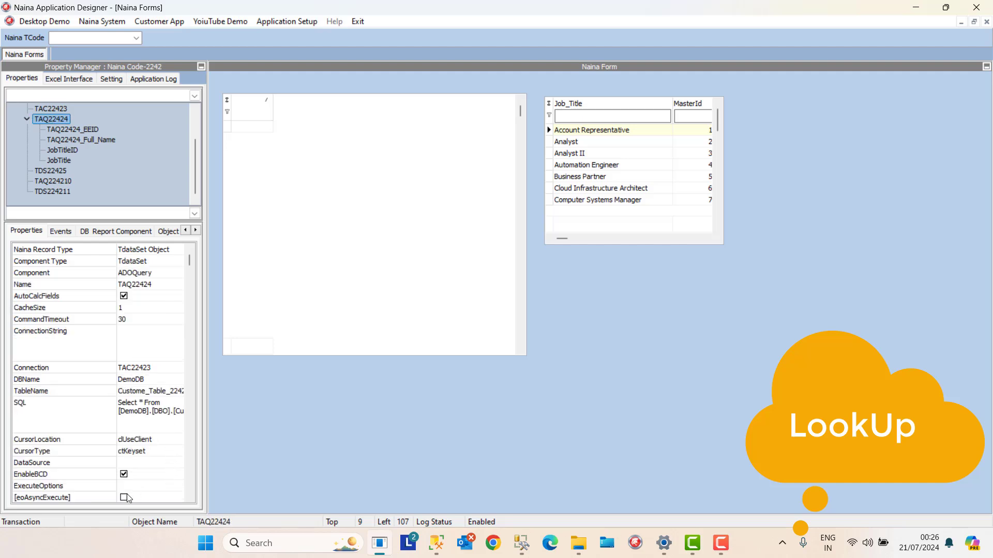
left_click(188, 489)
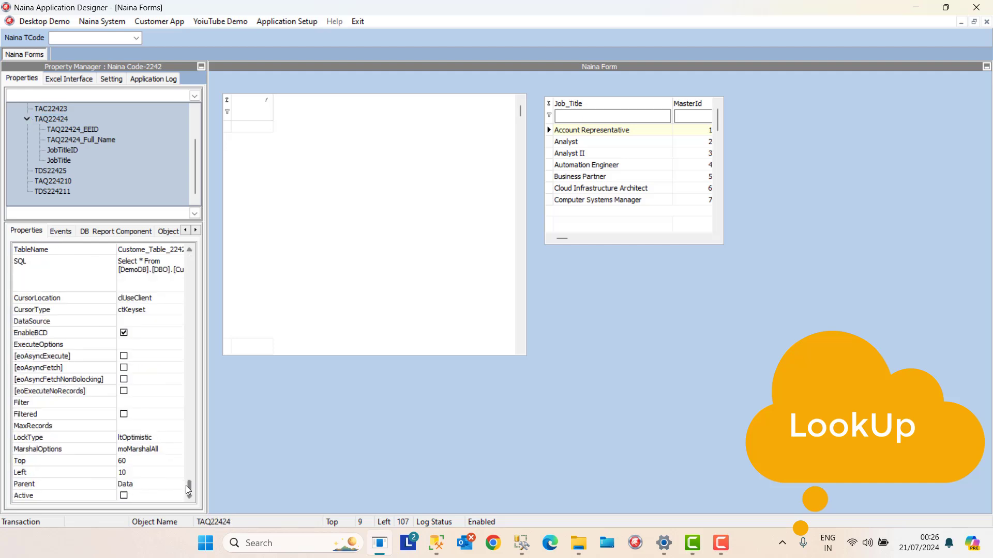
left_click(125, 494)
left_click(159, 484)
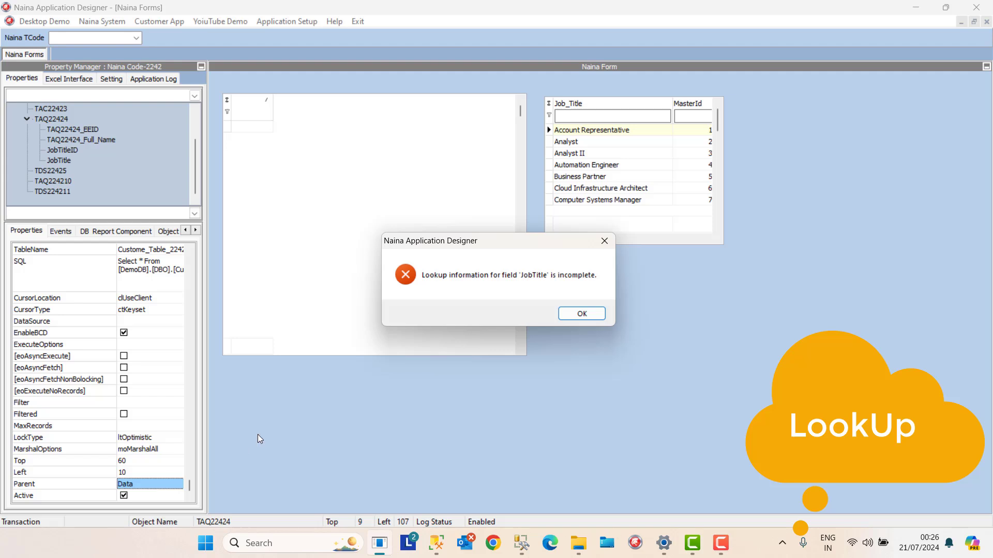
Step: Dismiss the incomplete lookup error and set the JobTitle lookup field's KeyFields to JObTitleid
left_click(578, 316)
left_click(66, 161)
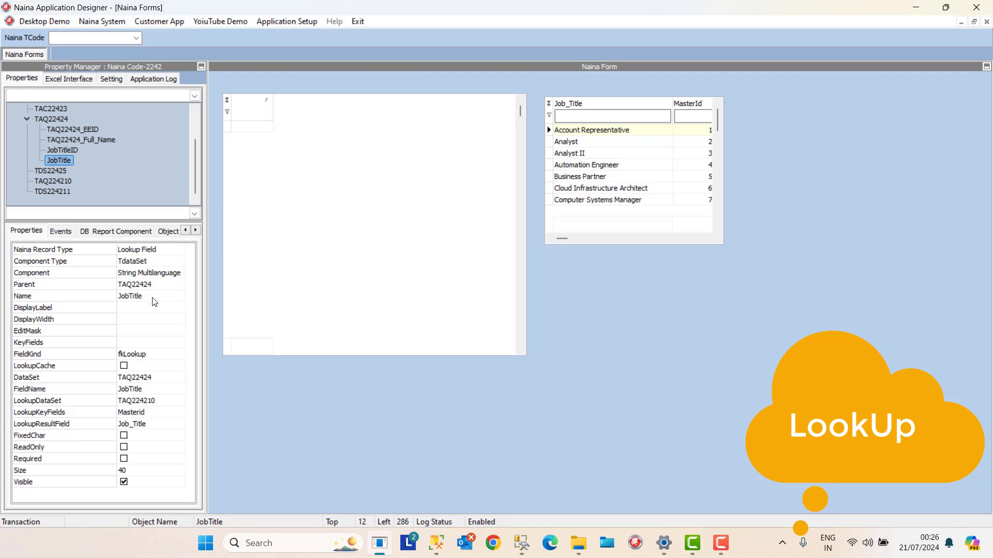
left_click(156, 344)
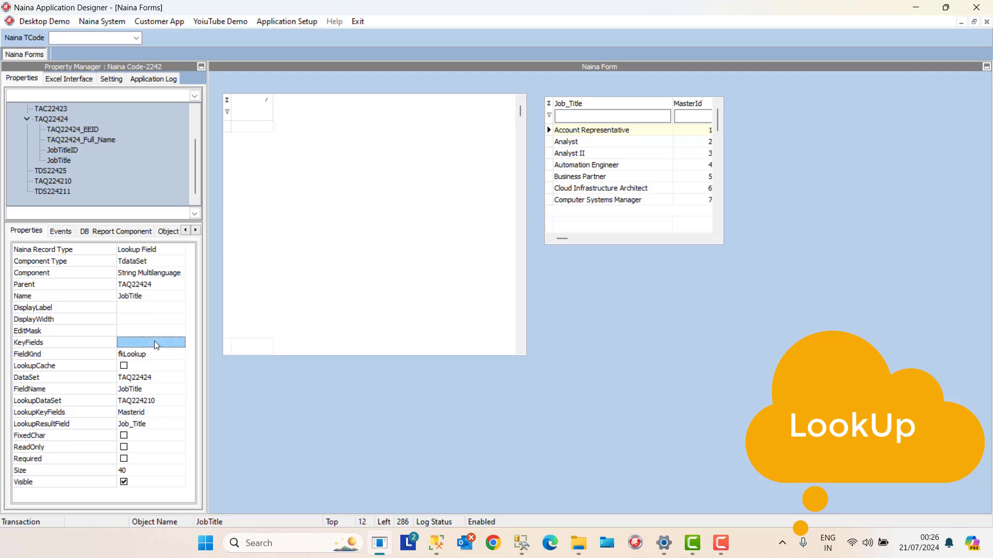
type("JObTitleid")
left_click(161, 322)
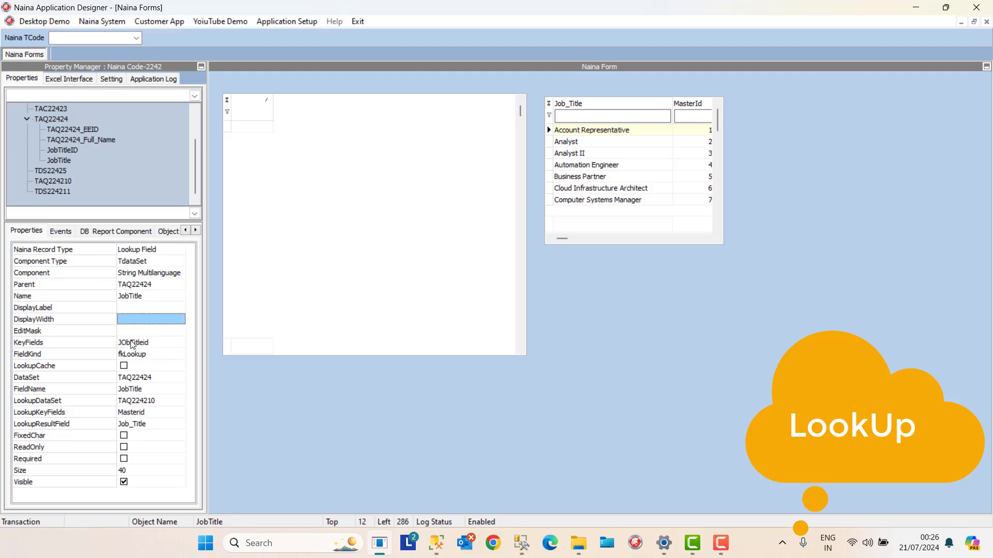
Step: Copy the JobTitleID field's FieldName and use it to replace the JobTitle lookup field's KeyFields value with JobTitleID
left_click(64, 151)
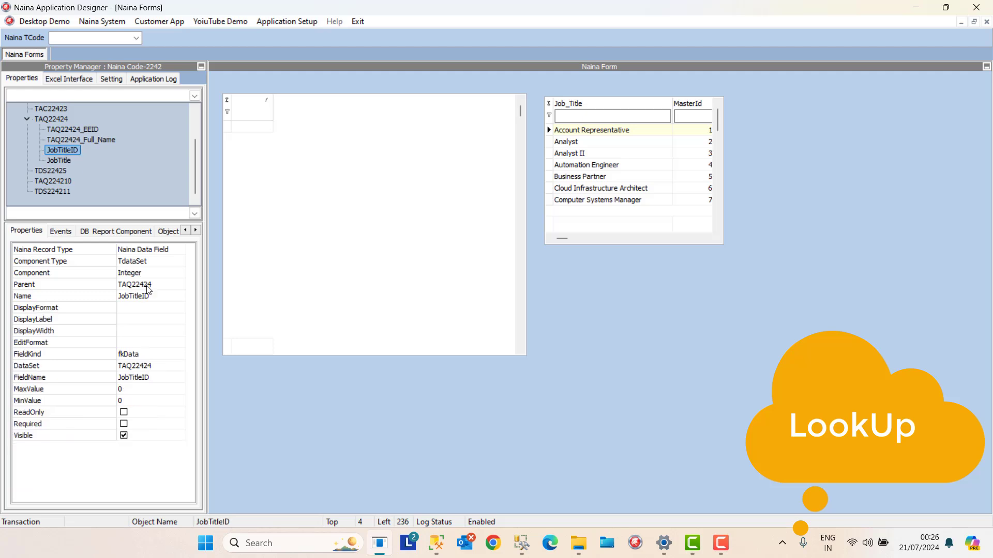
left_click(149, 383)
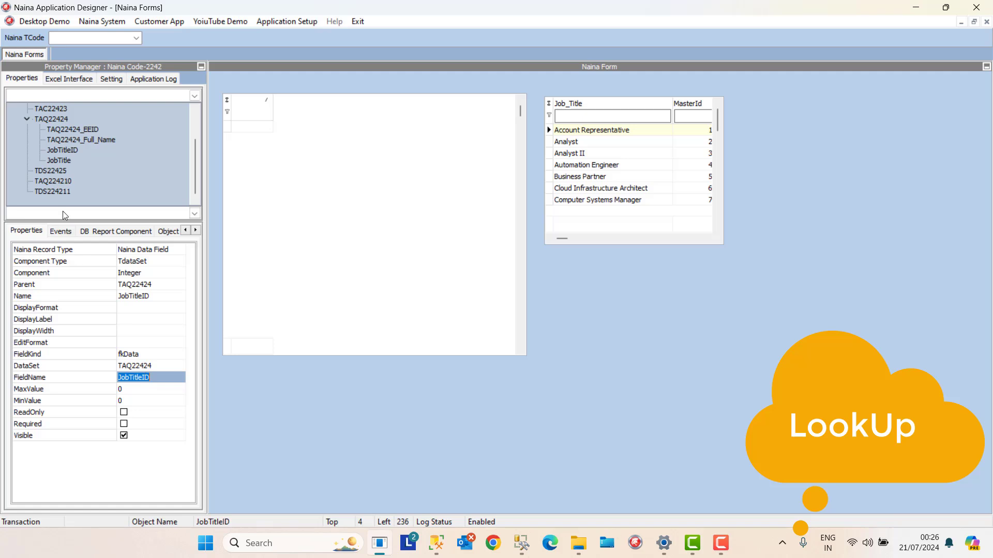
left_click(58, 160)
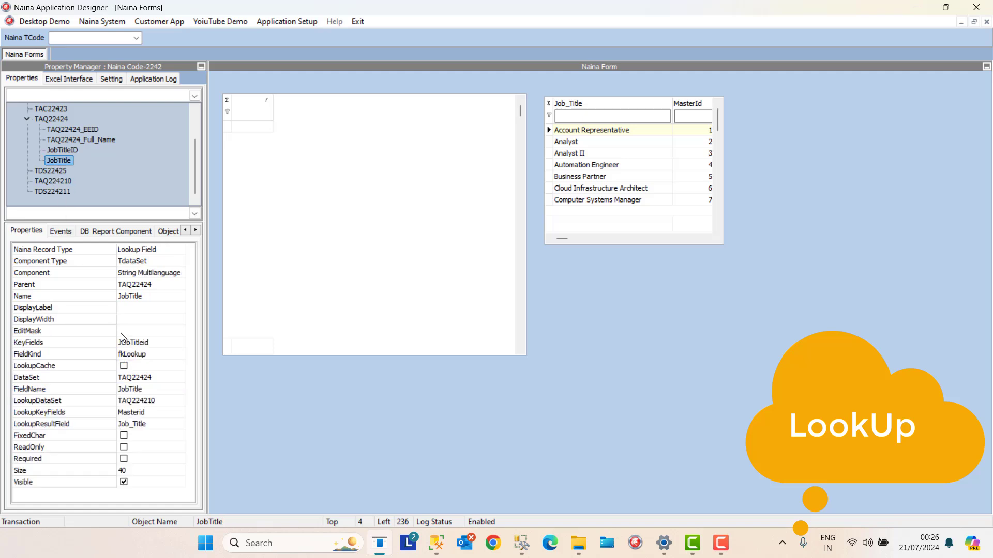
left_click(129, 343)
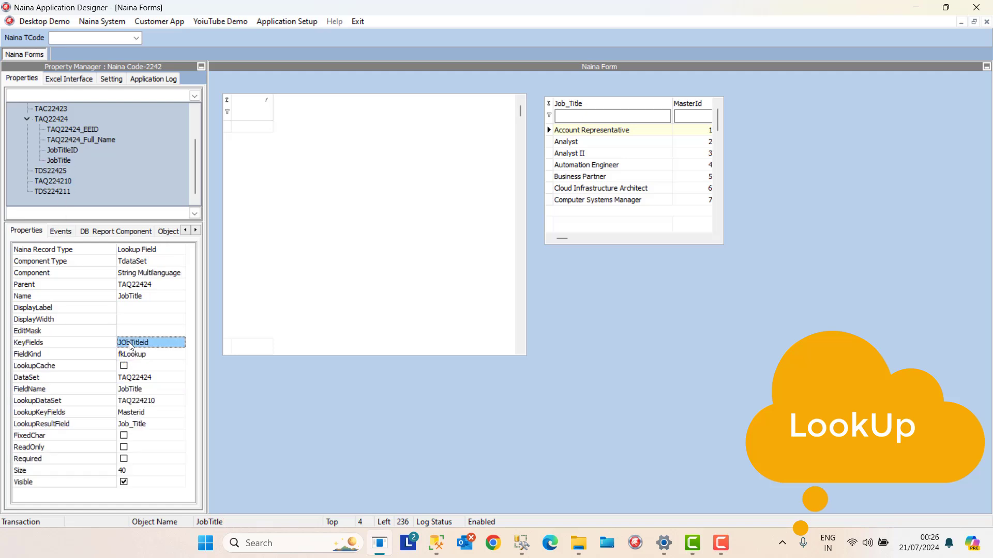
left_click(158, 319)
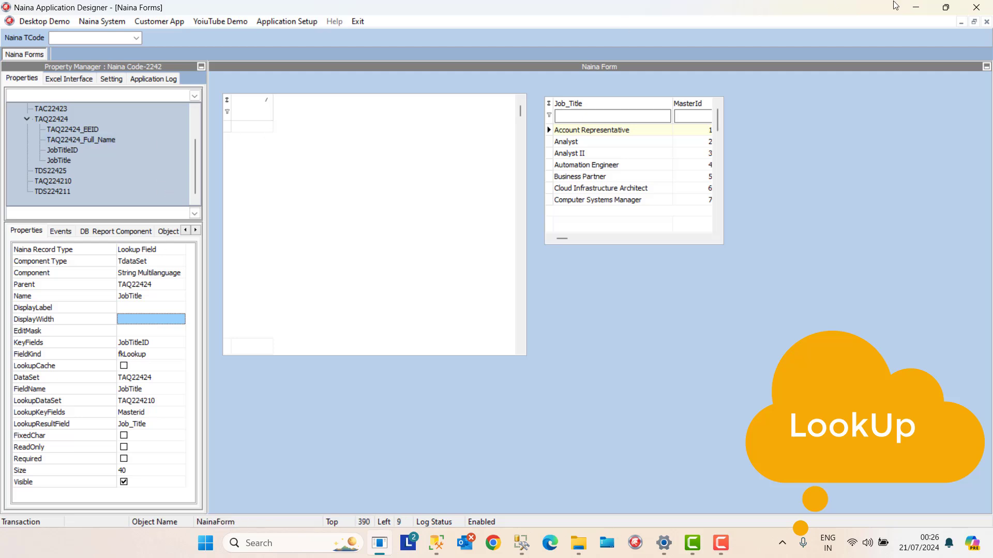
Step: Close the form and reopen it in Naina Forms with the corrected KeyFields
left_click(986, 21)
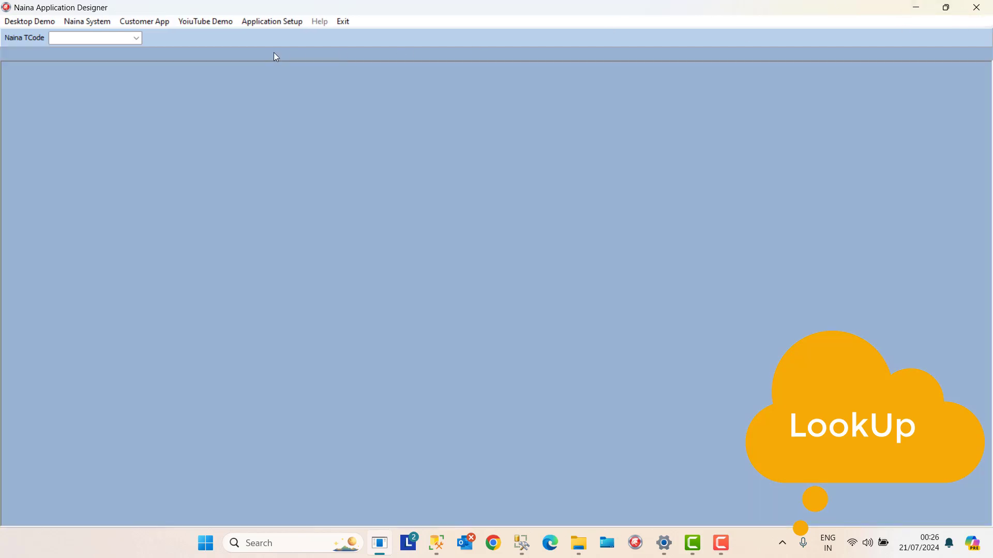
left_click(249, 26)
left_click(262, 66)
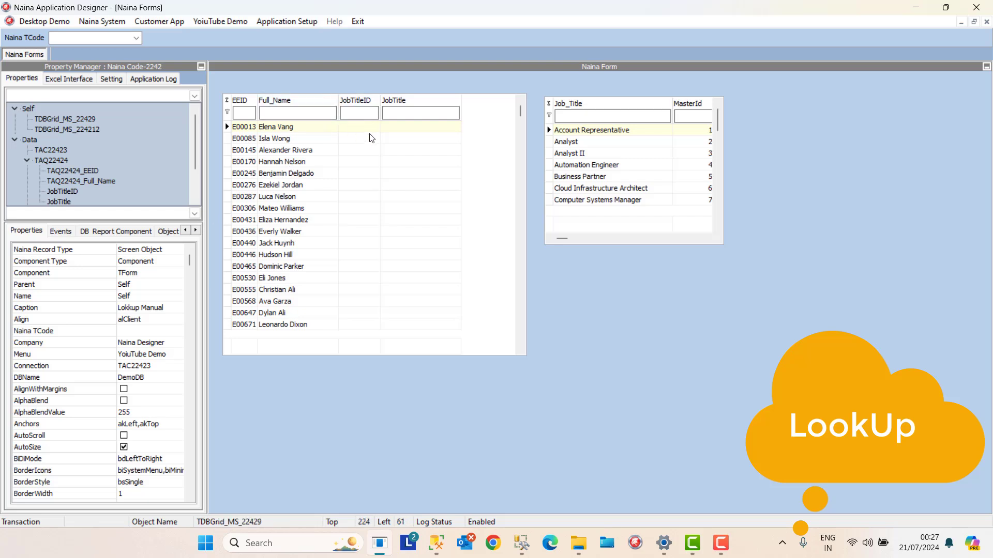
Step: Assign the job title Account Representative to the first employee and Analyst II to the second through the JobTitle lookup
left_click(400, 127)
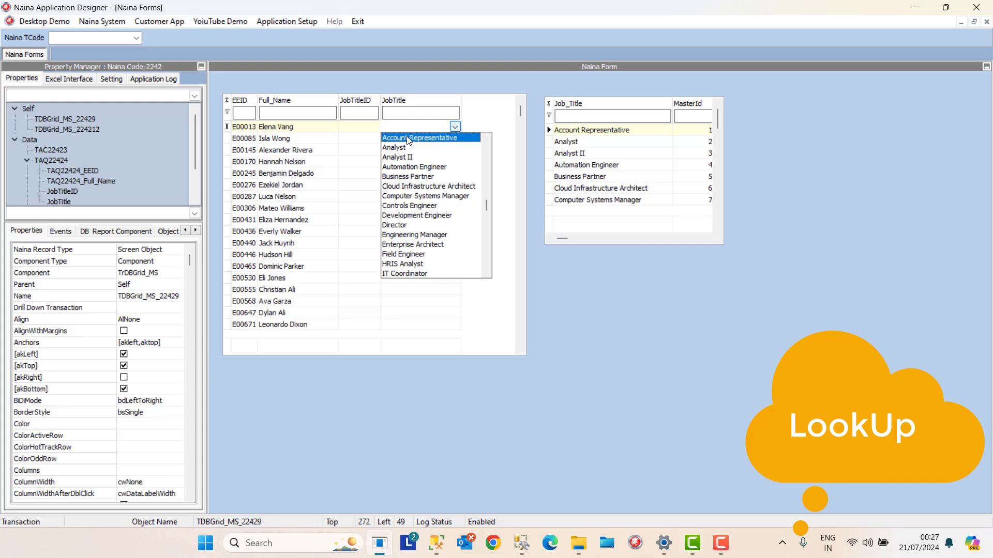
left_click(408, 138)
left_click(408, 141)
left_click(455, 139)
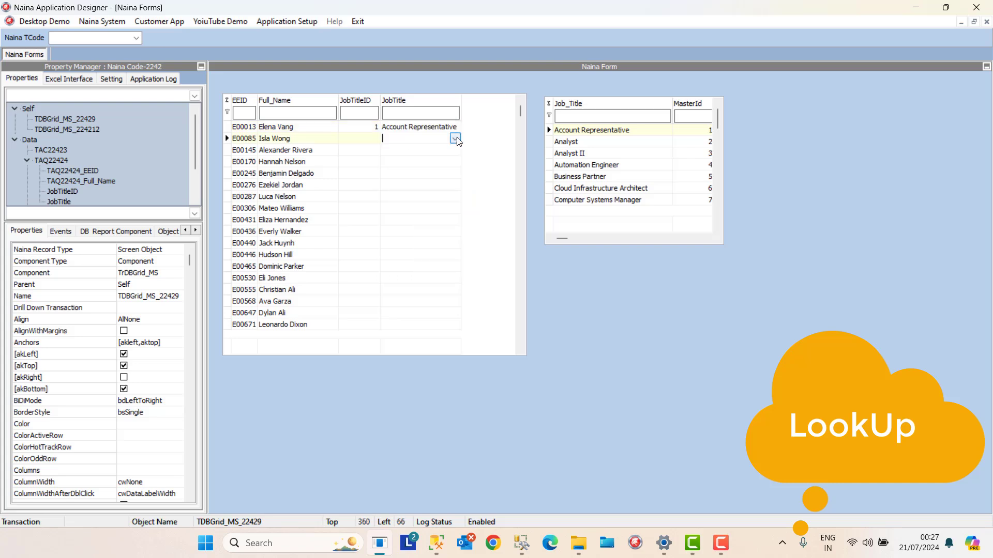
left_click(455, 138)
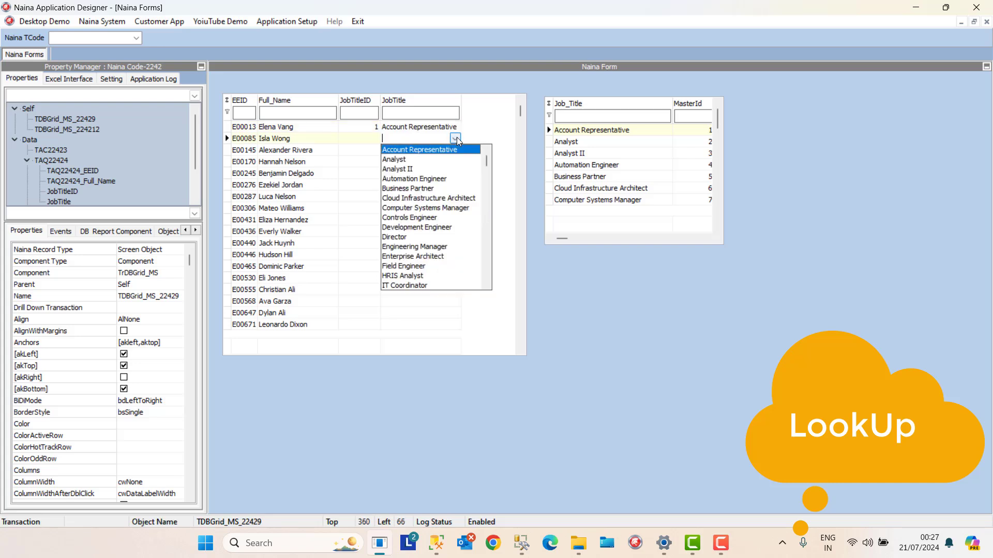
key("Down")
key("Down")
key("Return")
Step: Assign Controls Engineer to the third employee and Cloud Infrastructure Architect to the fourth in the JobTitle column
left_click(453, 150)
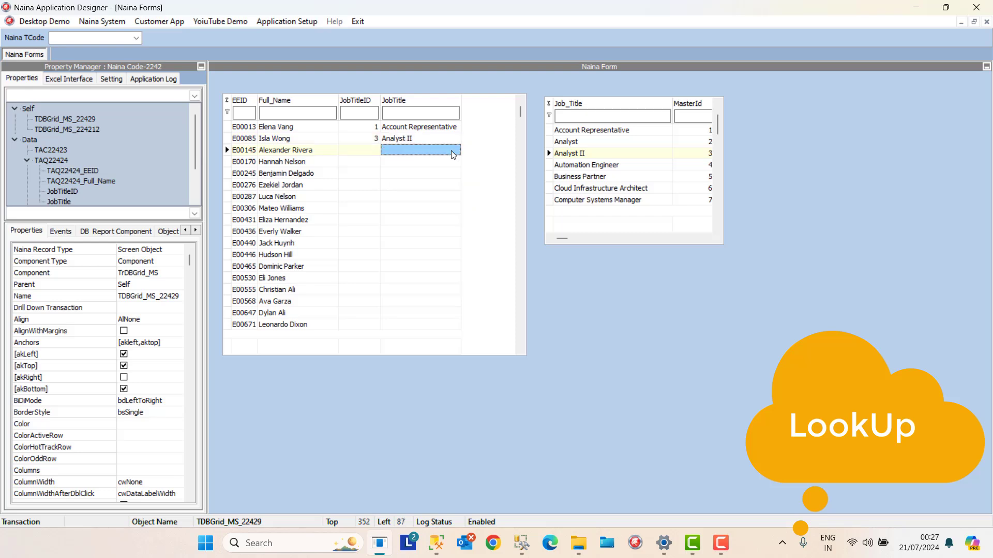
left_click(454, 151)
left_click(422, 229)
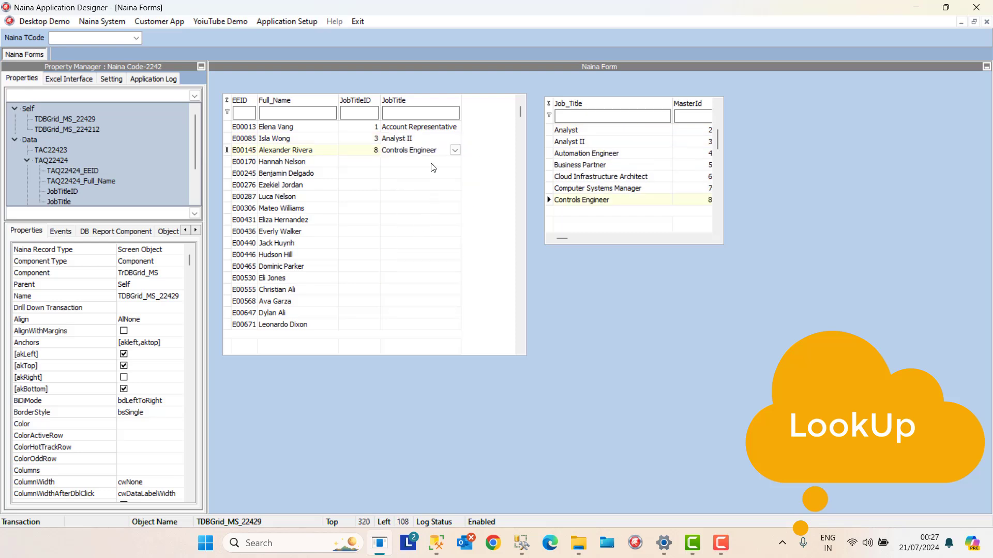
left_click(432, 162)
left_click(433, 162)
left_click(422, 230)
left_click(425, 209)
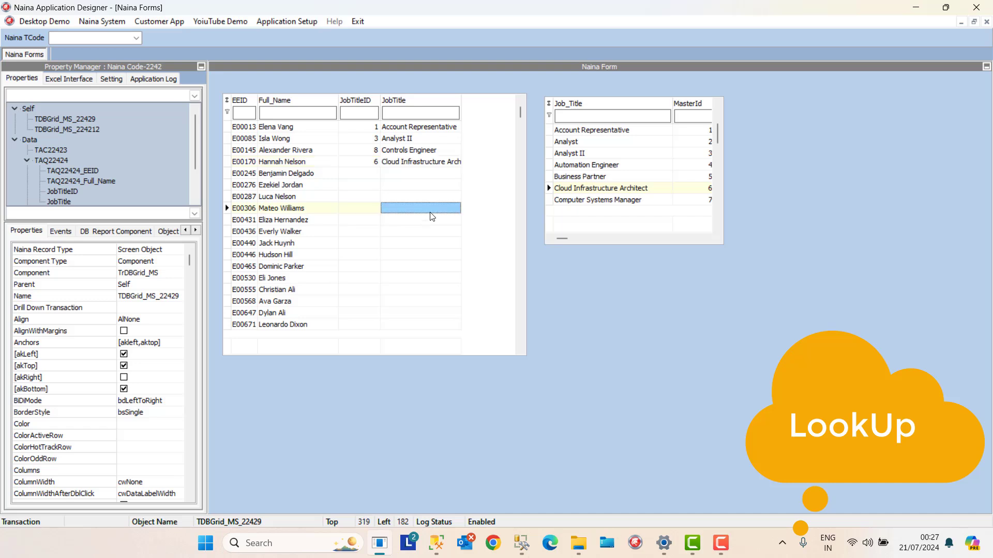
Step: Assign Controls Engineer to the fifth employee and Development Engineer to the sixth in the JobTitle column
left_click(445, 171)
left_click(447, 173)
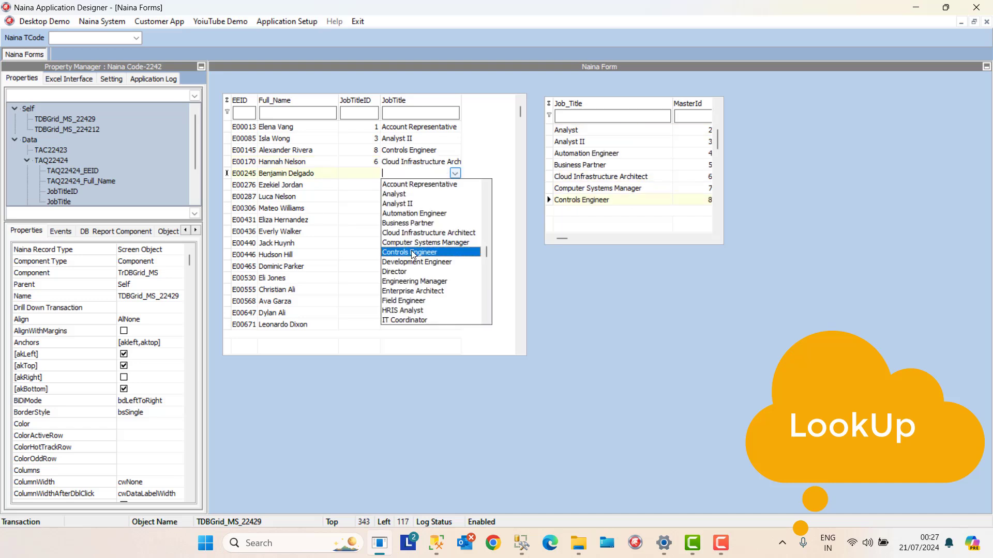
left_click(414, 253)
left_click(420, 231)
left_click(443, 186)
left_click(443, 186)
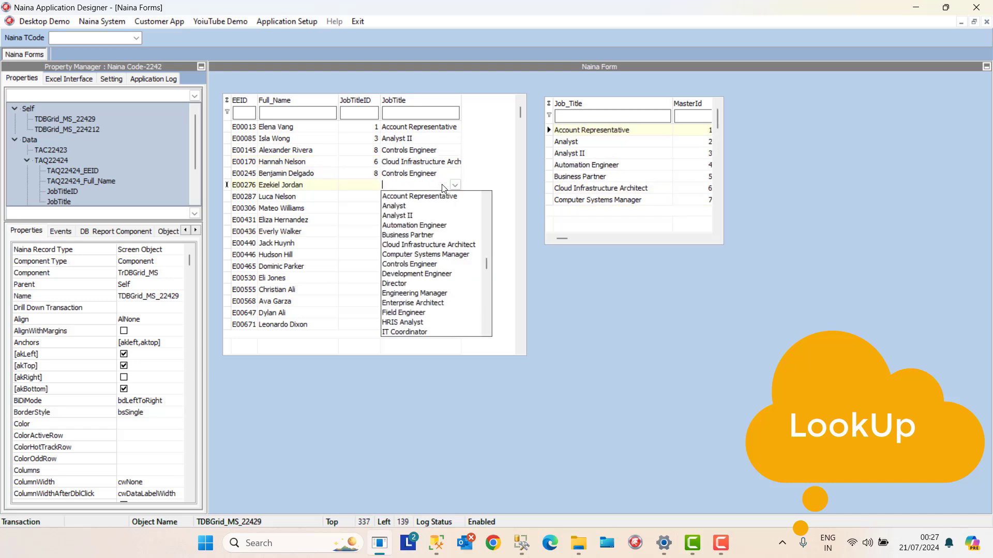
left_click(414, 272)
Step: Assign Computer Systems Manager to both the seventh and eighth employees in the JobTitle column
left_click(443, 200)
left_click(443, 200)
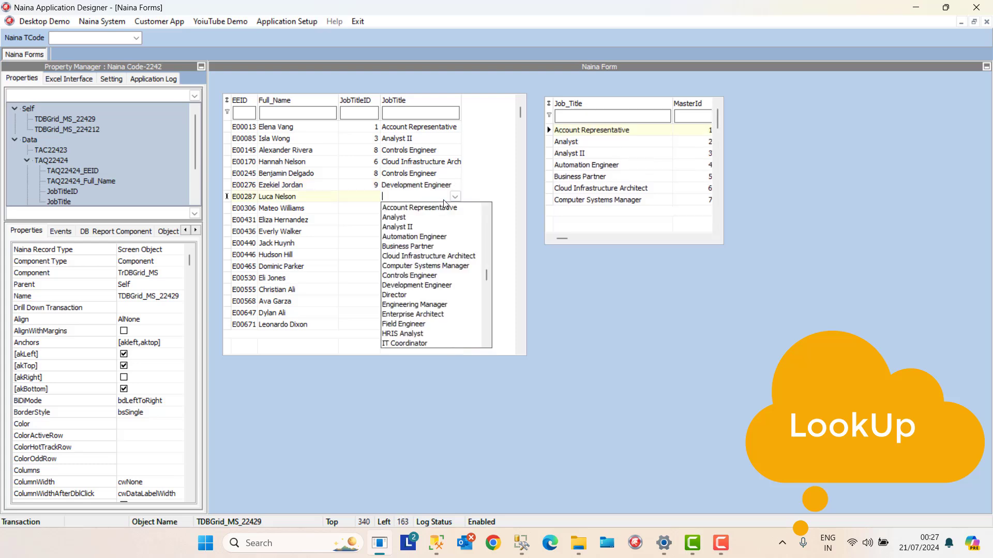
left_click(415, 268)
left_click(448, 209)
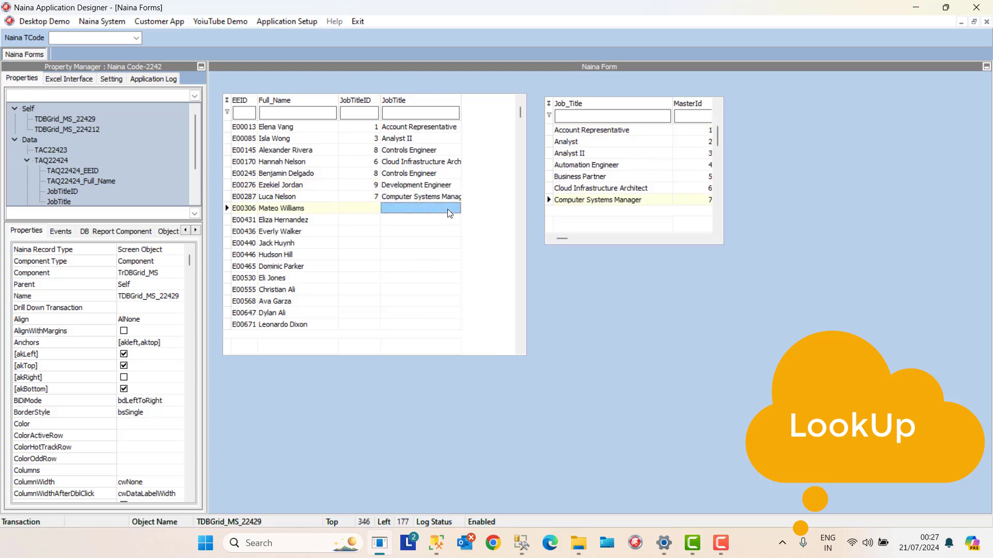
left_click(448, 209)
left_click(418, 277)
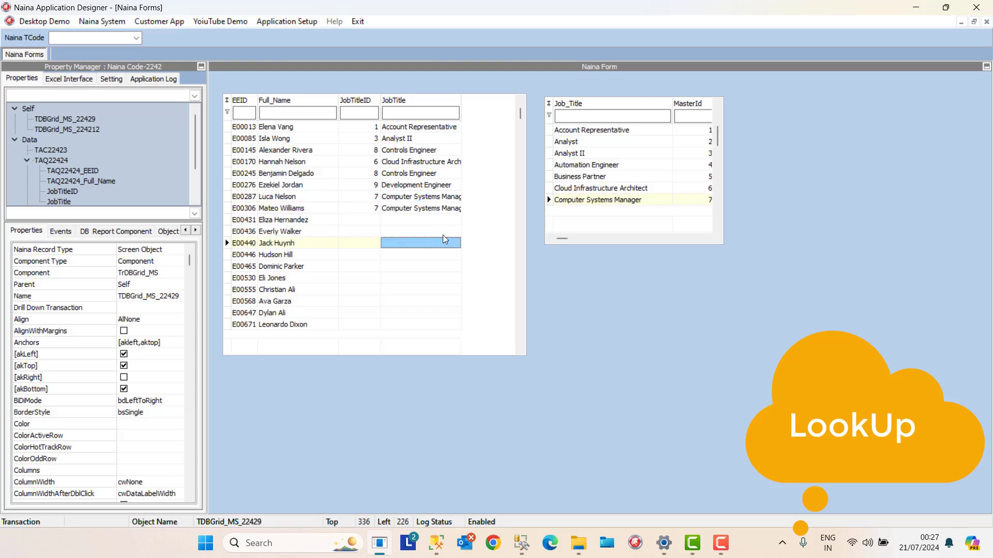
Step: Assign Automation Engineer to the ninth employee in the JobTitle column and save the row by leaving it
left_click(444, 221)
left_click(443, 220)
left_click(429, 262)
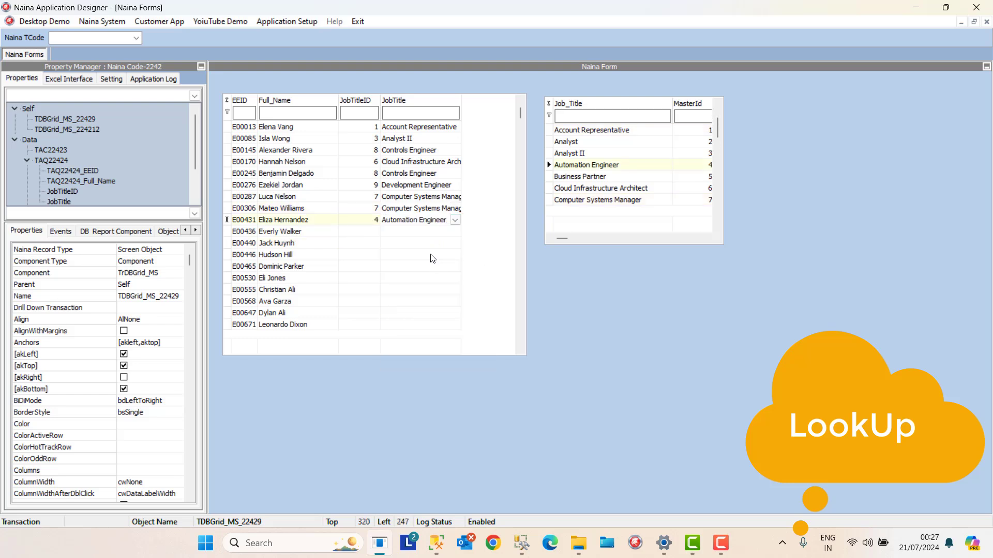
left_click(432, 255)
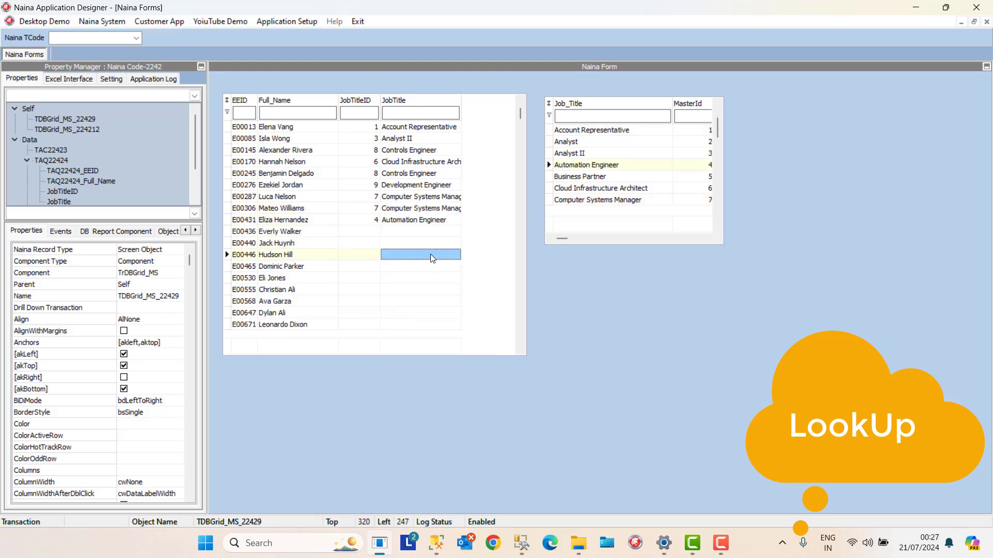